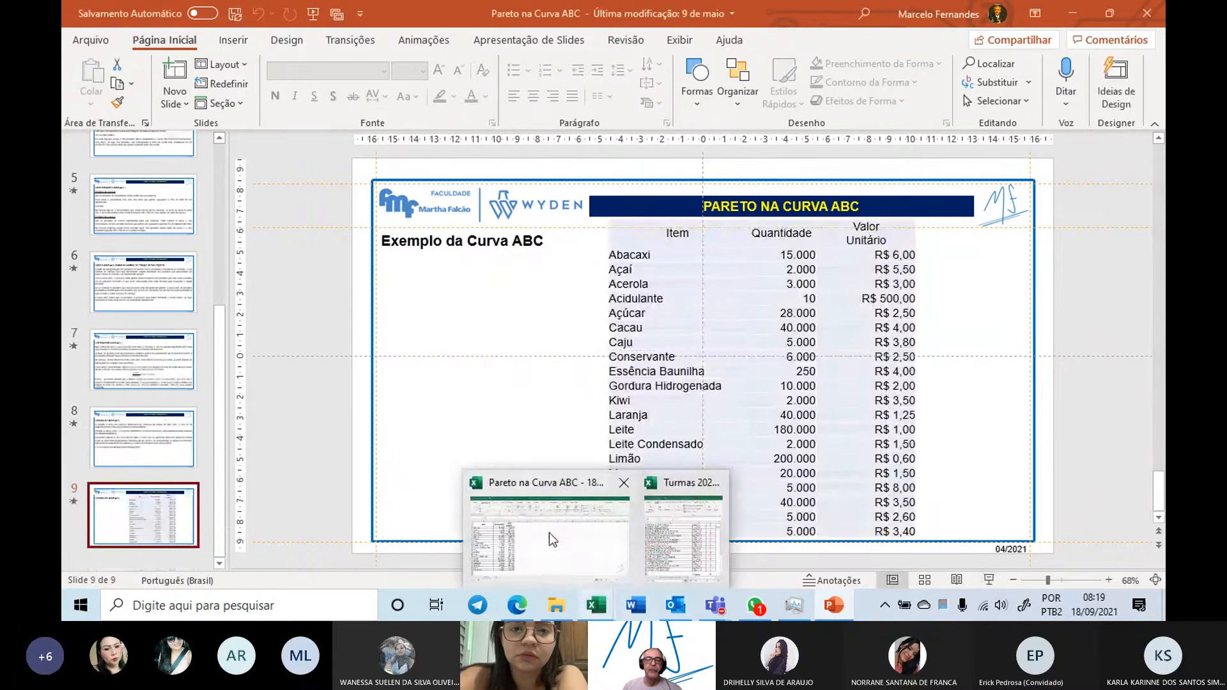
- Switch to the Excel workbook "Pareto na Curva ABC - 18-09-2021" and copy columns A to C of the Exercício sheet
{"action": "left_click", "coordinate": [550, 532]}
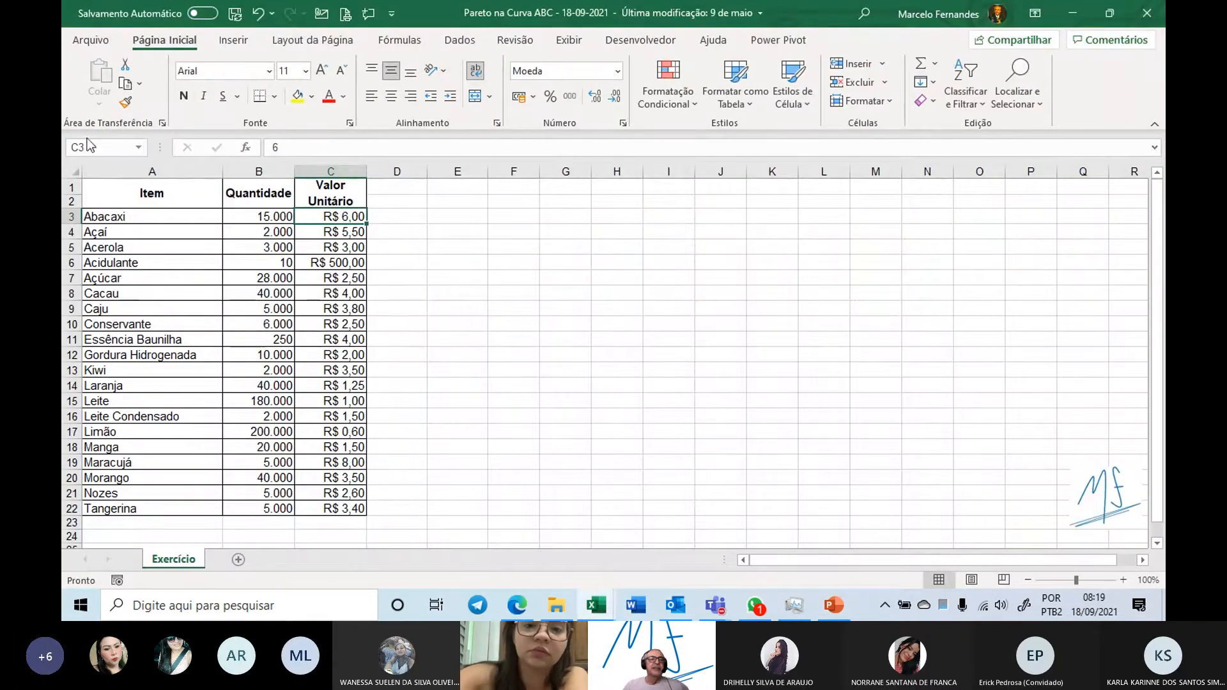
{"action": "left_click", "coordinate": [134, 189]}
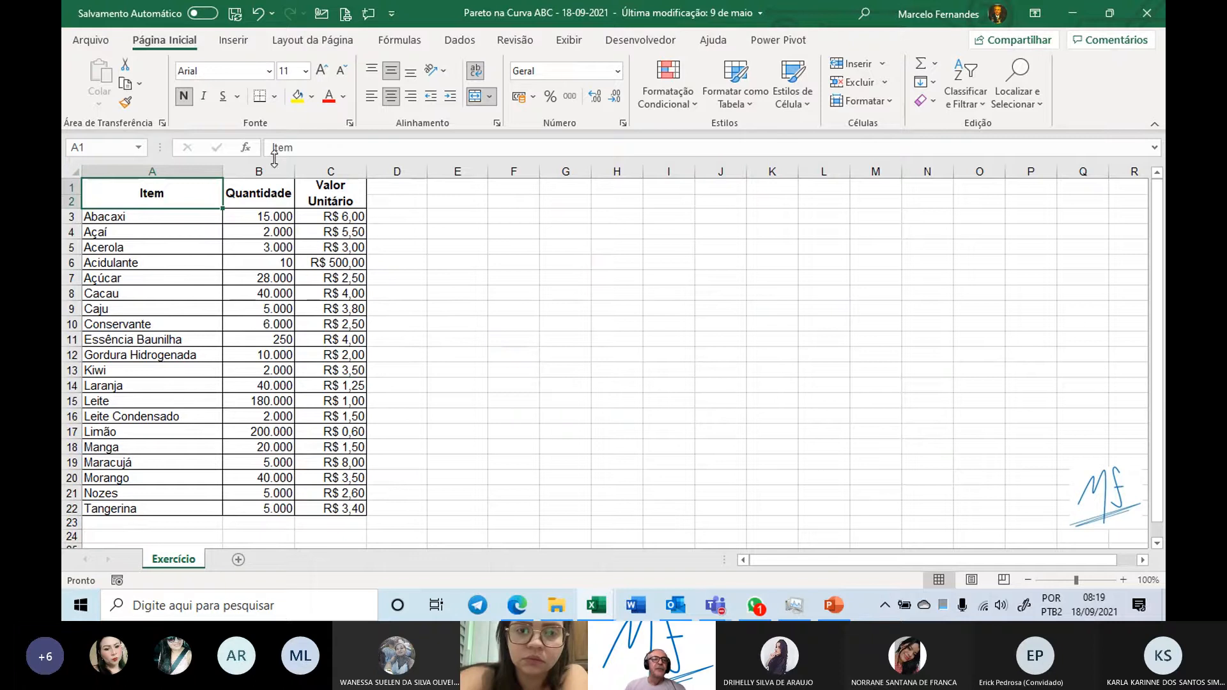
{"action": "left_click_drag", "start_coordinate": [168, 172], "coordinate": [346, 171]}
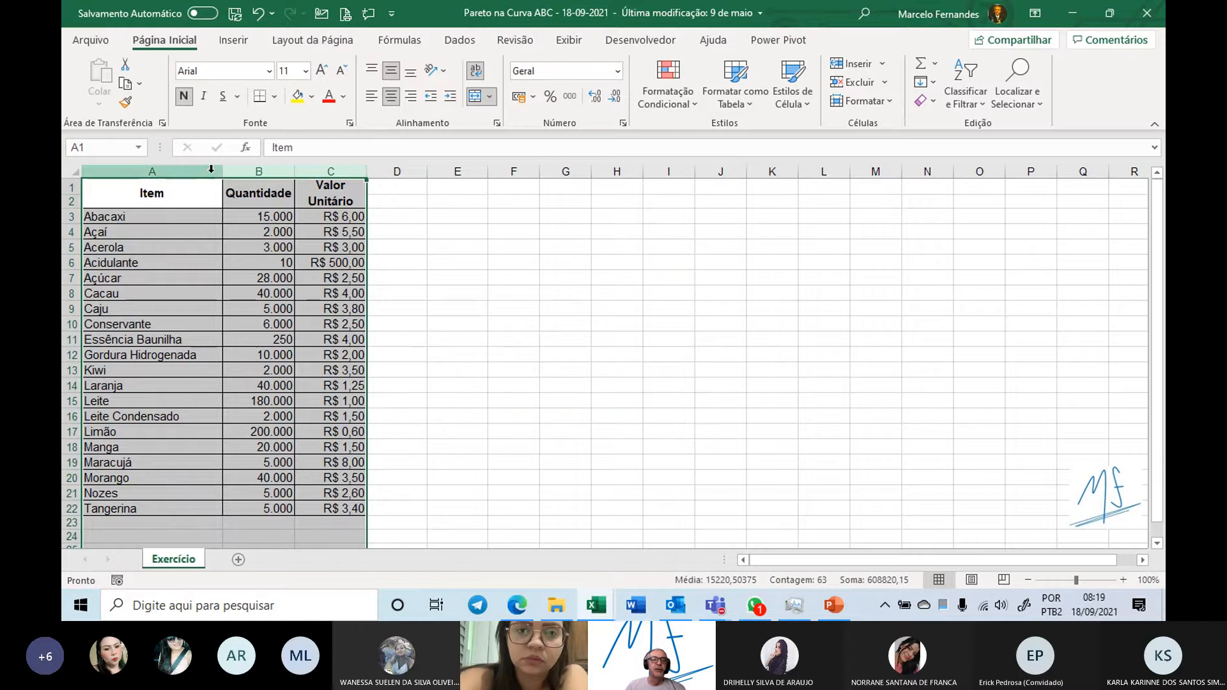
{"action": "key", "text": "ctrl+c"}
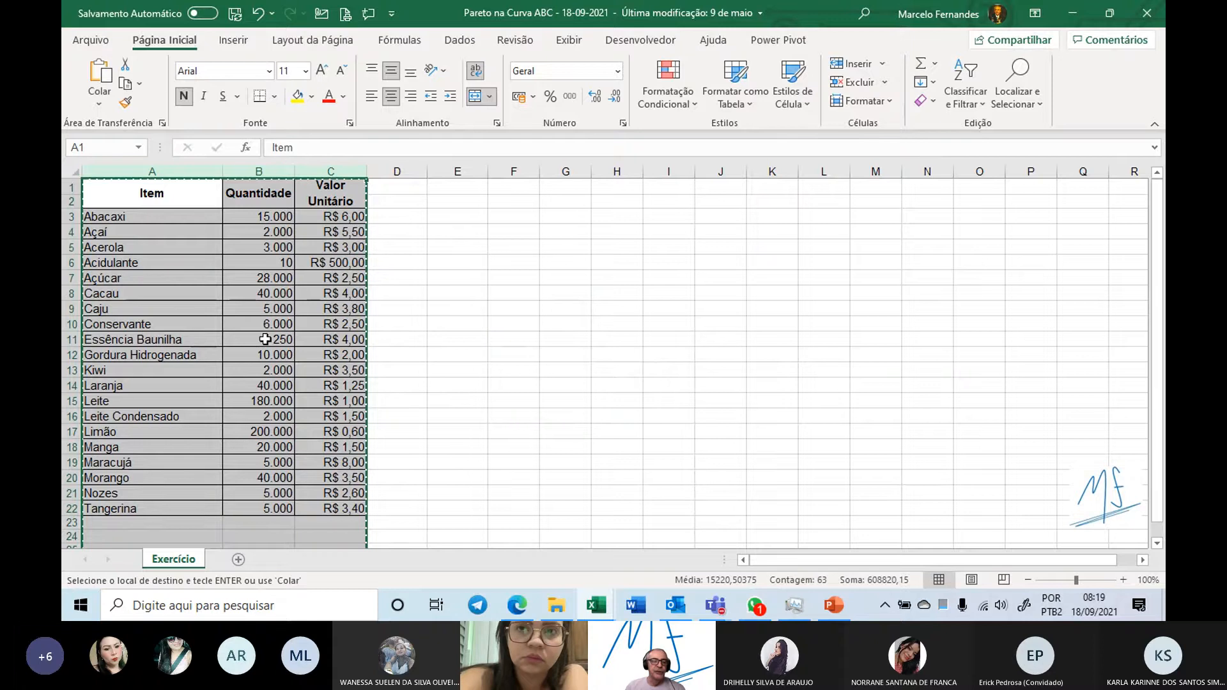
- Add a new worksheet and paste the copied item, quantity and unit value columns into its columns A to C
{"action": "left_click", "coordinate": [240, 557]}
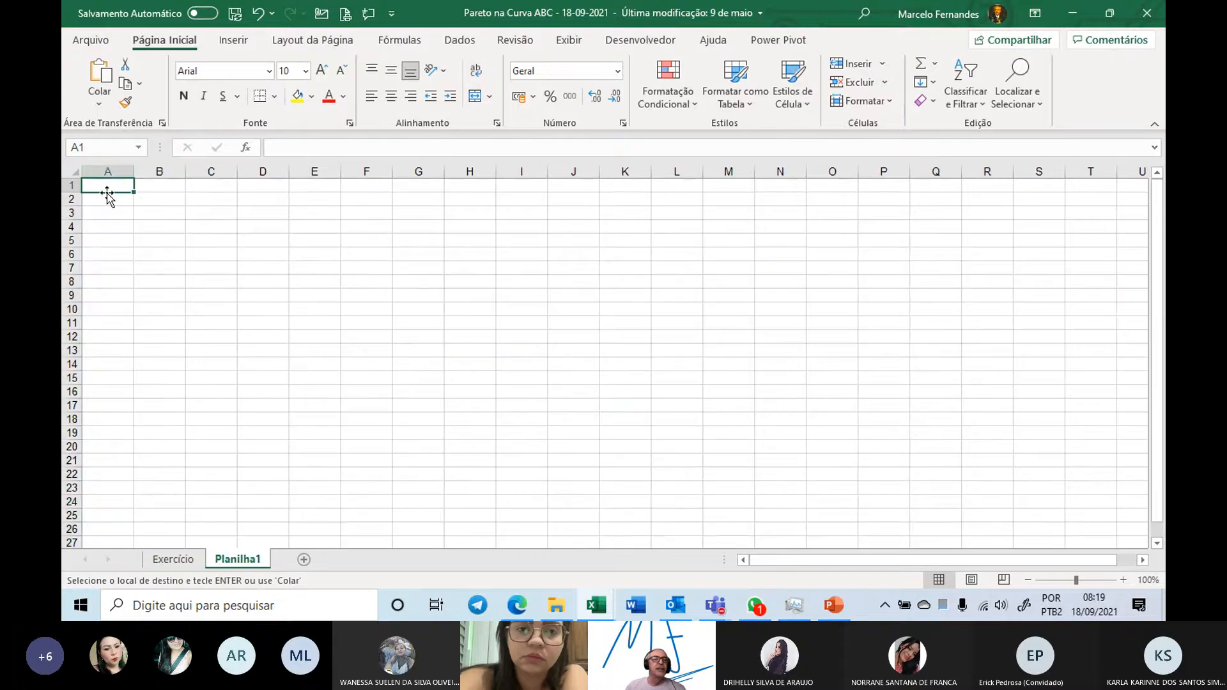
{"action": "left_click", "coordinate": [107, 171]}
{"action": "left_click_drag", "start_coordinate": [107, 172], "coordinate": [207, 170]}
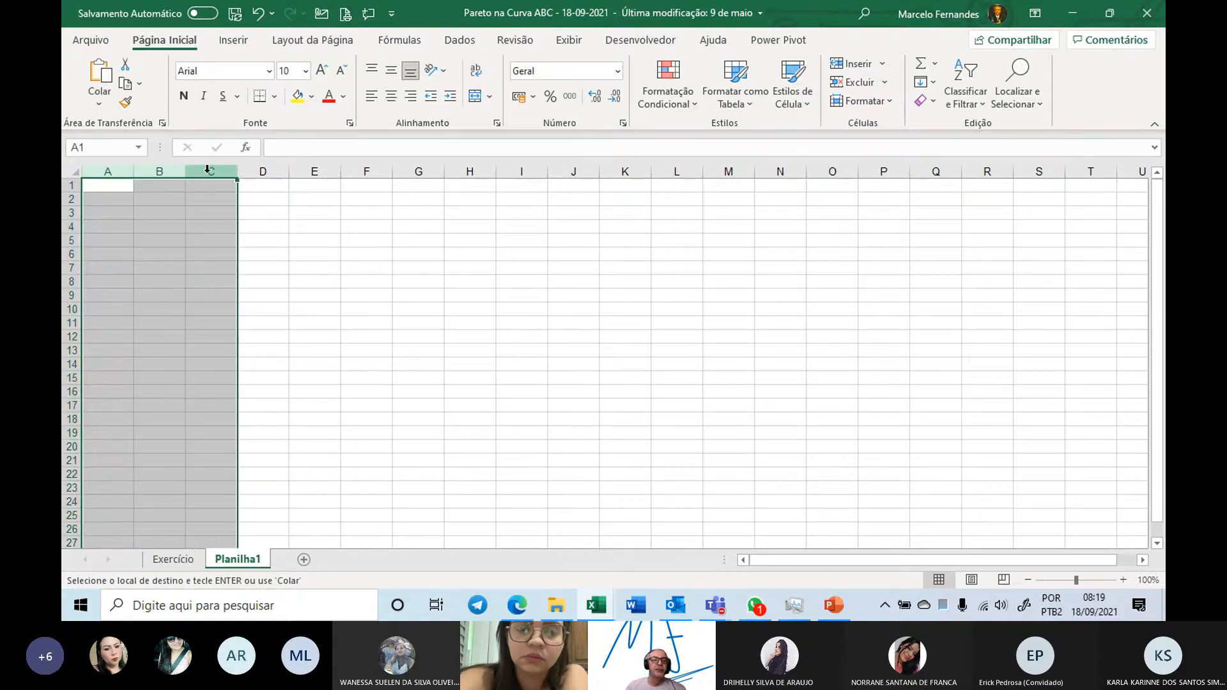
{"action": "key", "text": "ctrl+v"}
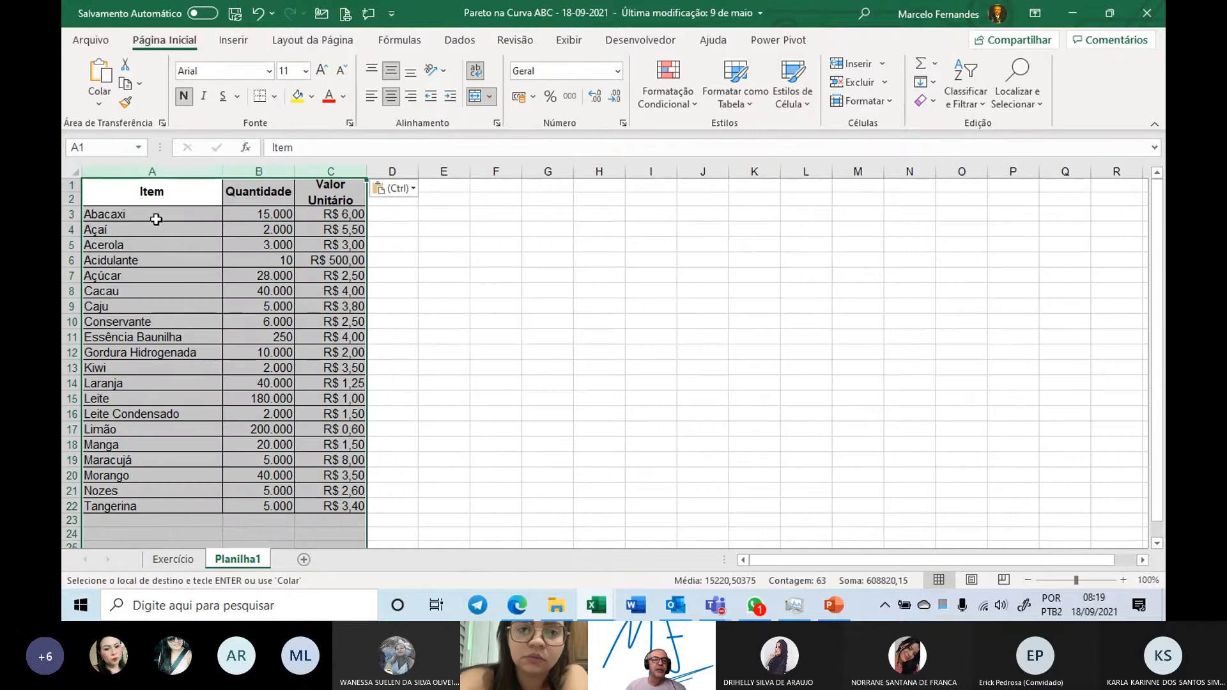
{"action": "left_click", "coordinate": [173, 559]}
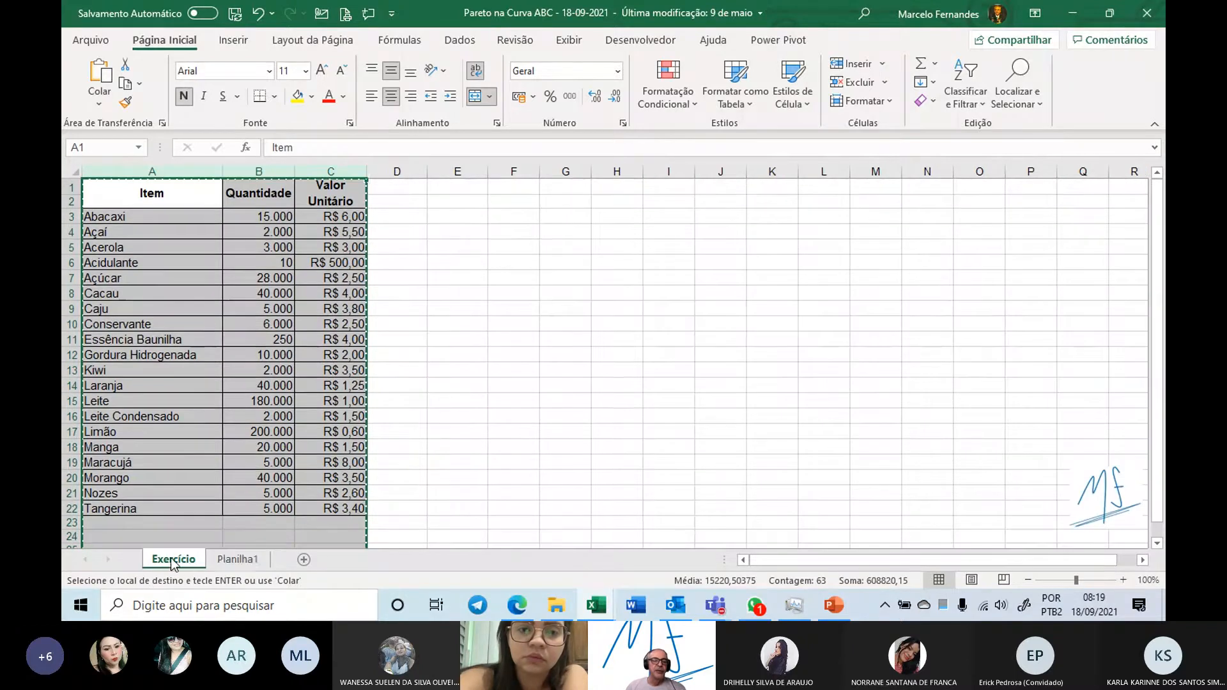
{"action": "left_click", "coordinate": [237, 559]}
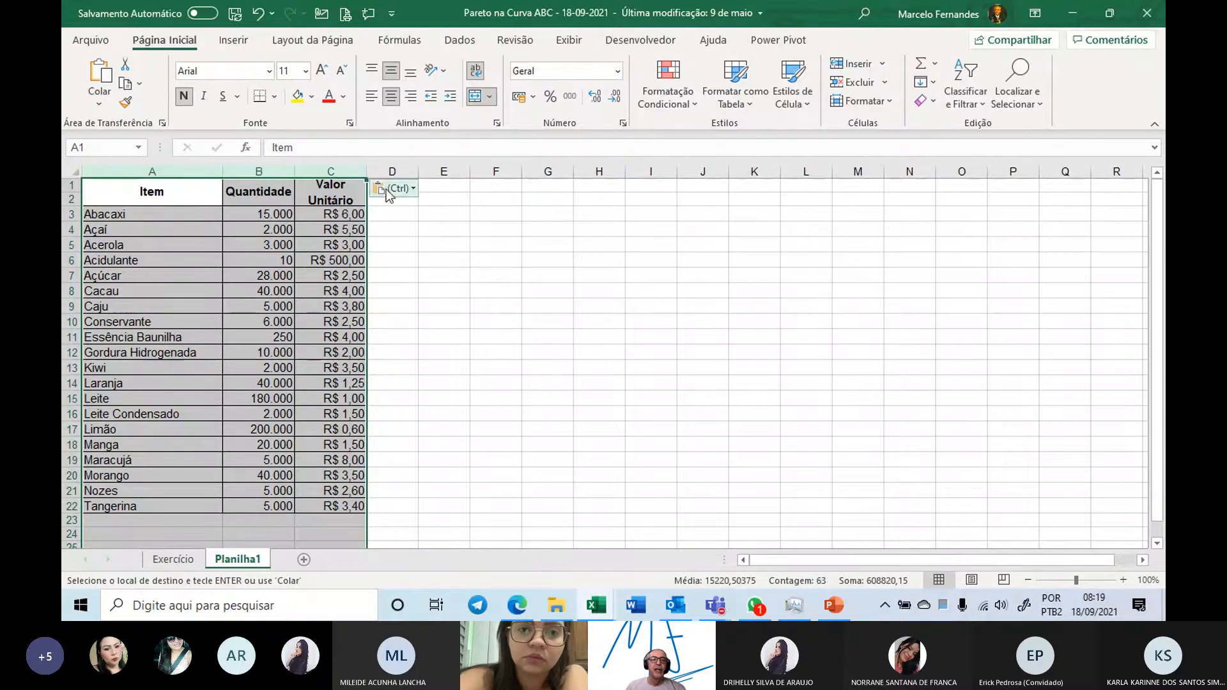
- Set the width of column D to 15
{"action": "left_click", "coordinate": [504, 219]}
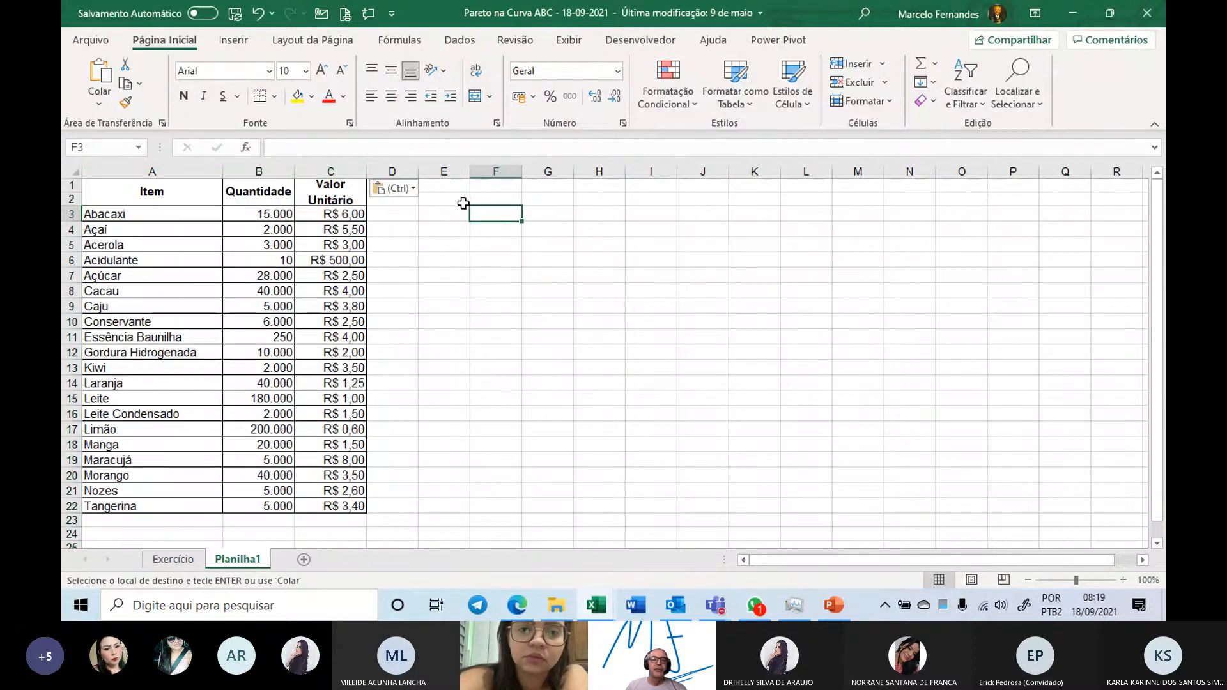
{"action": "left_click", "coordinate": [397, 215]}
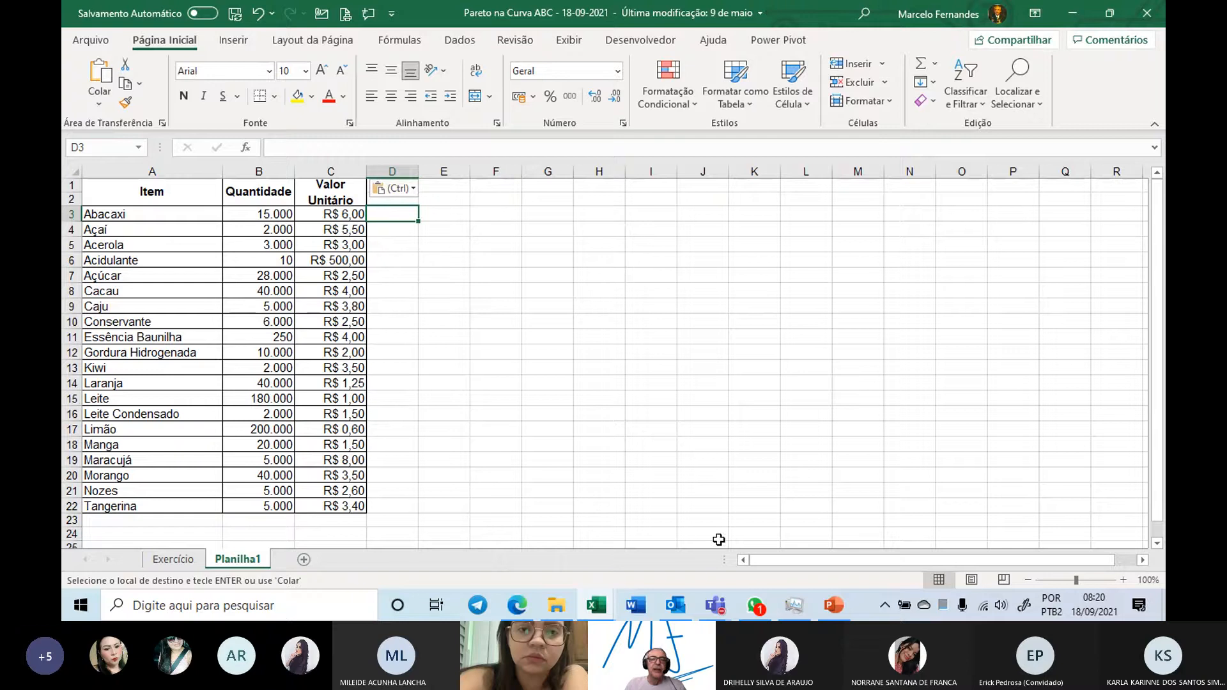
{"action": "left_click", "coordinate": [398, 171]}
{"action": "right_click", "coordinate": [399, 170]}
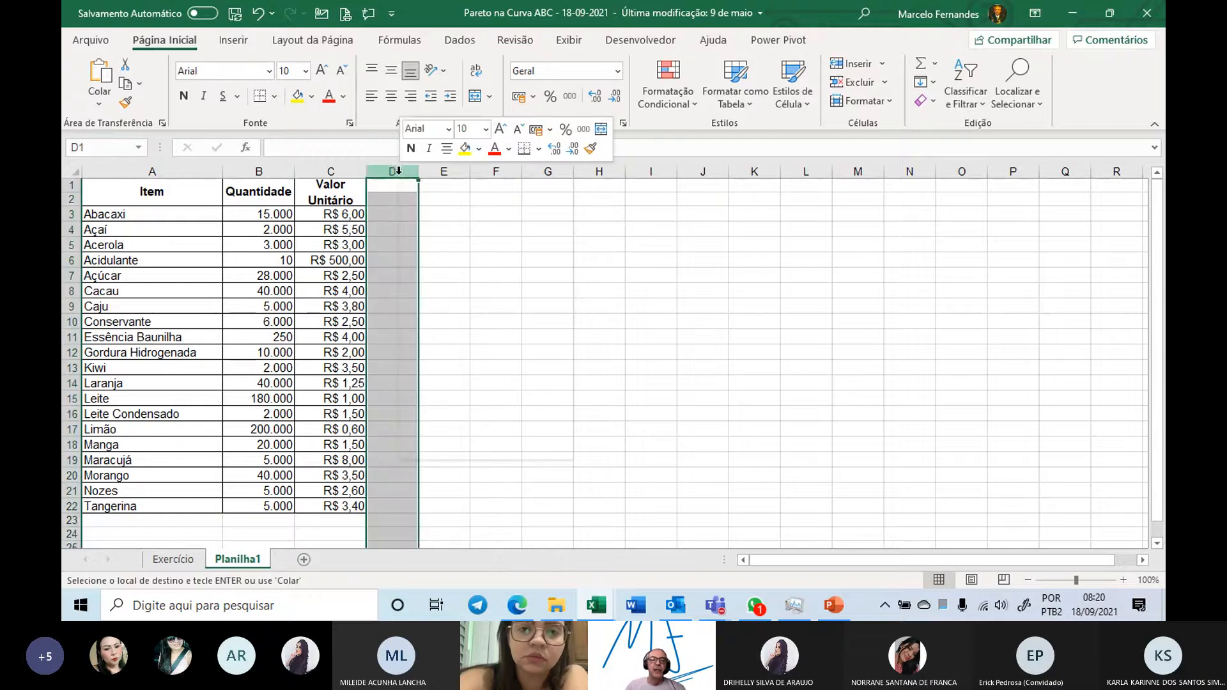
{"action": "left_click", "coordinate": [456, 401]}
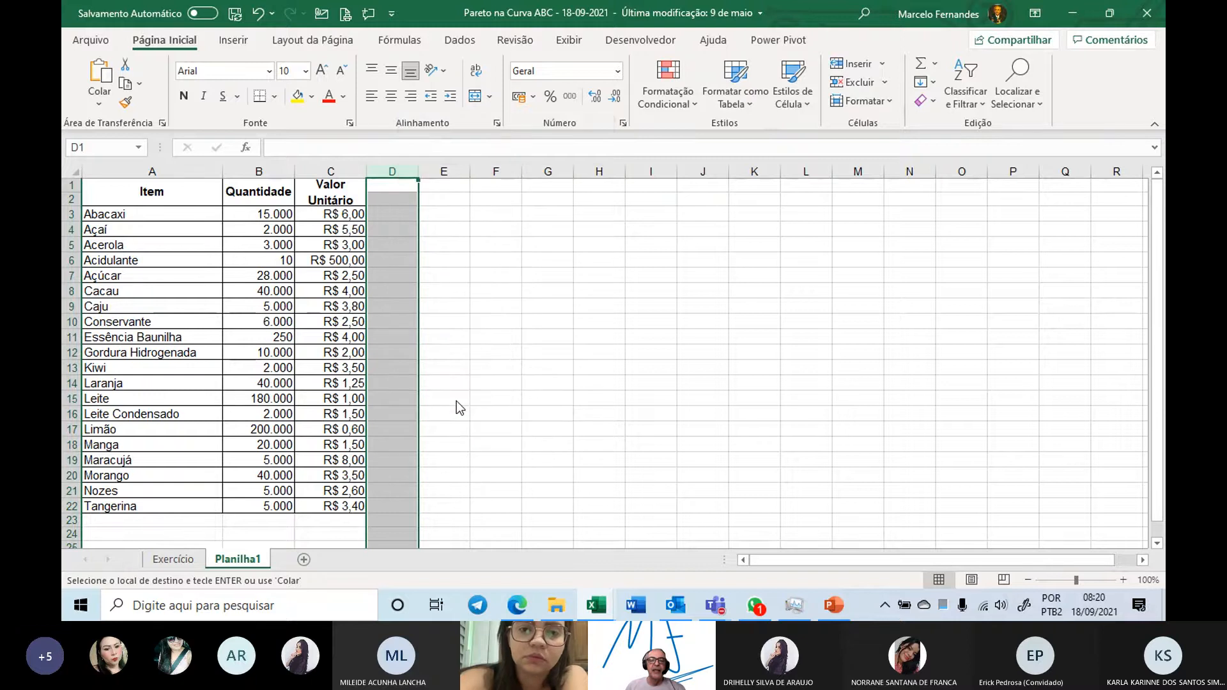
{"action": "type", "text": "15"}
{"action": "key", "text": "Return"}
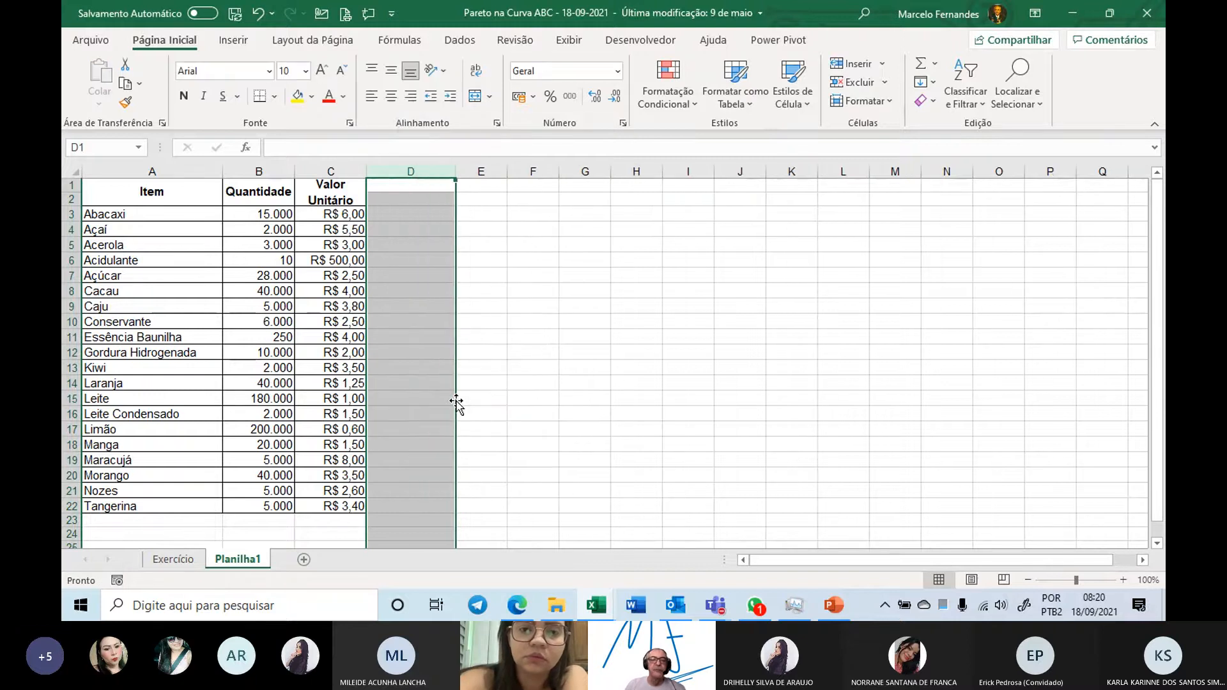
- Merge and center cells D1:D2 and enter the heading TOTAL
{"action": "left_click", "coordinate": [419, 190]}
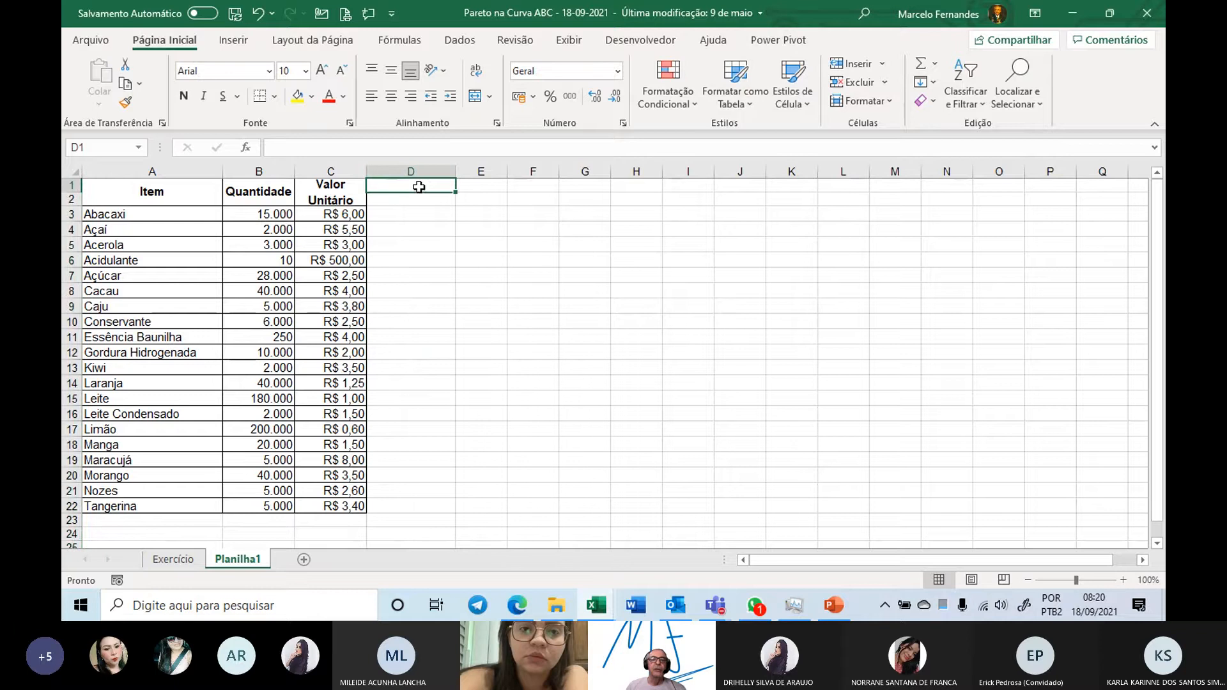
{"action": "left_click_drag", "start_coordinate": [419, 187], "coordinate": [420, 200]}
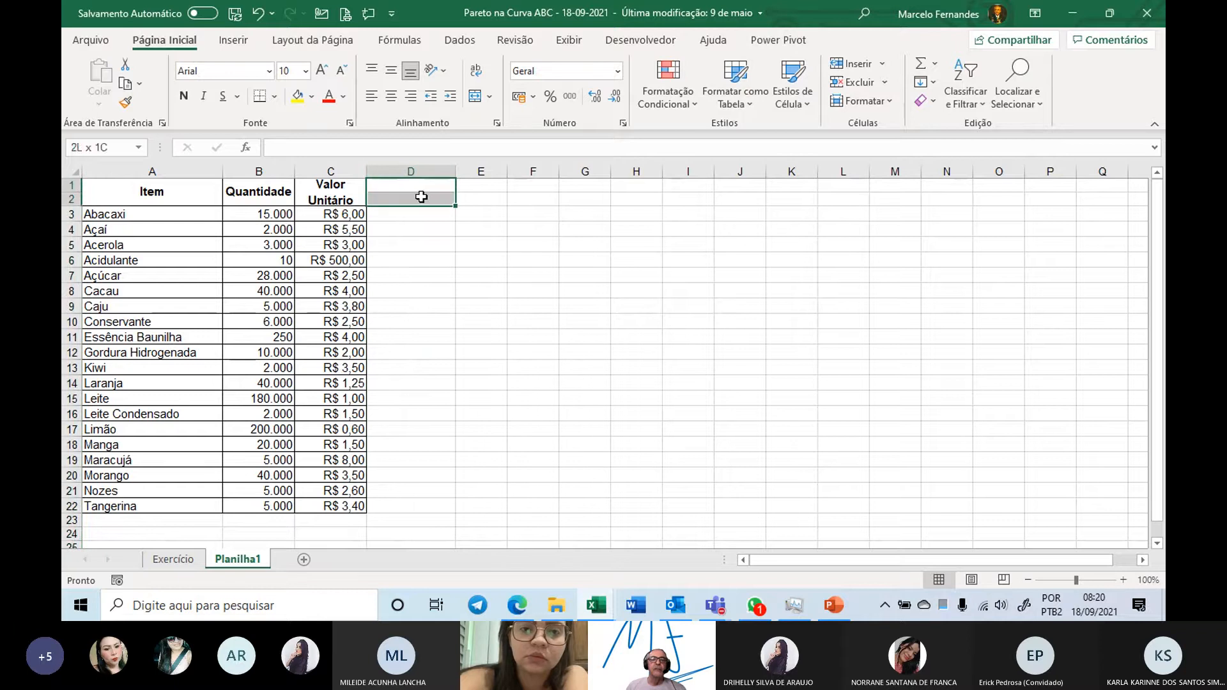
{"action": "left_click", "coordinate": [475, 96]}
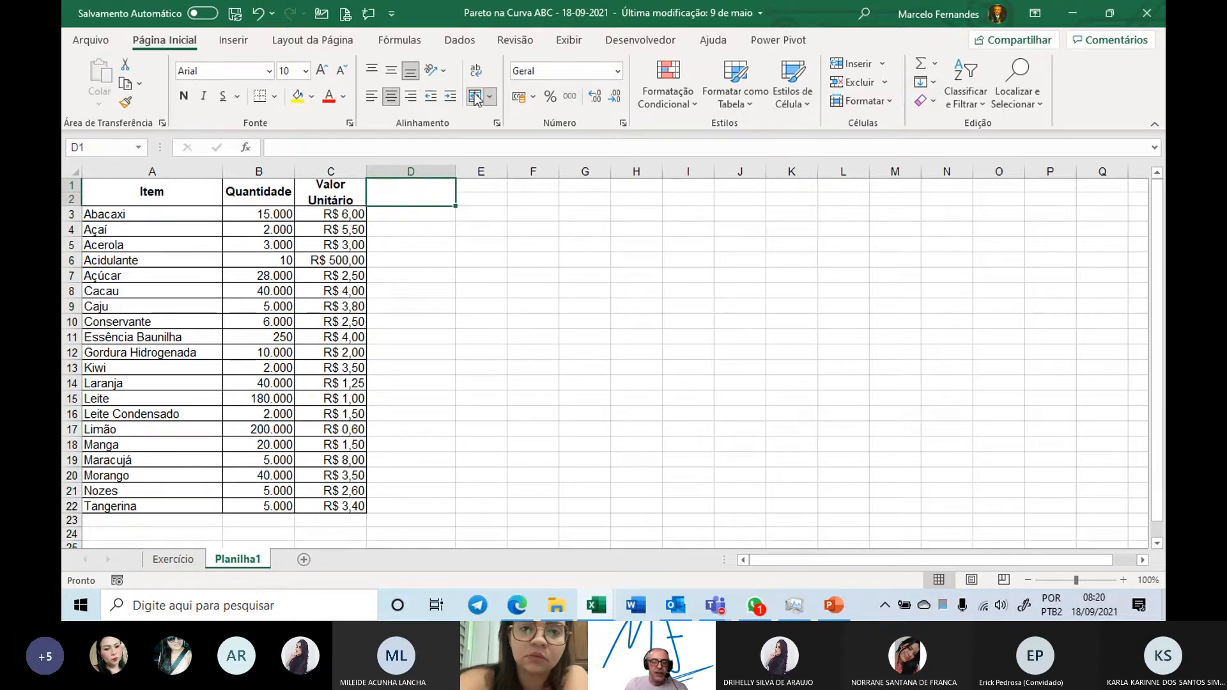
{"action": "type", "text": "TOTAAL"}
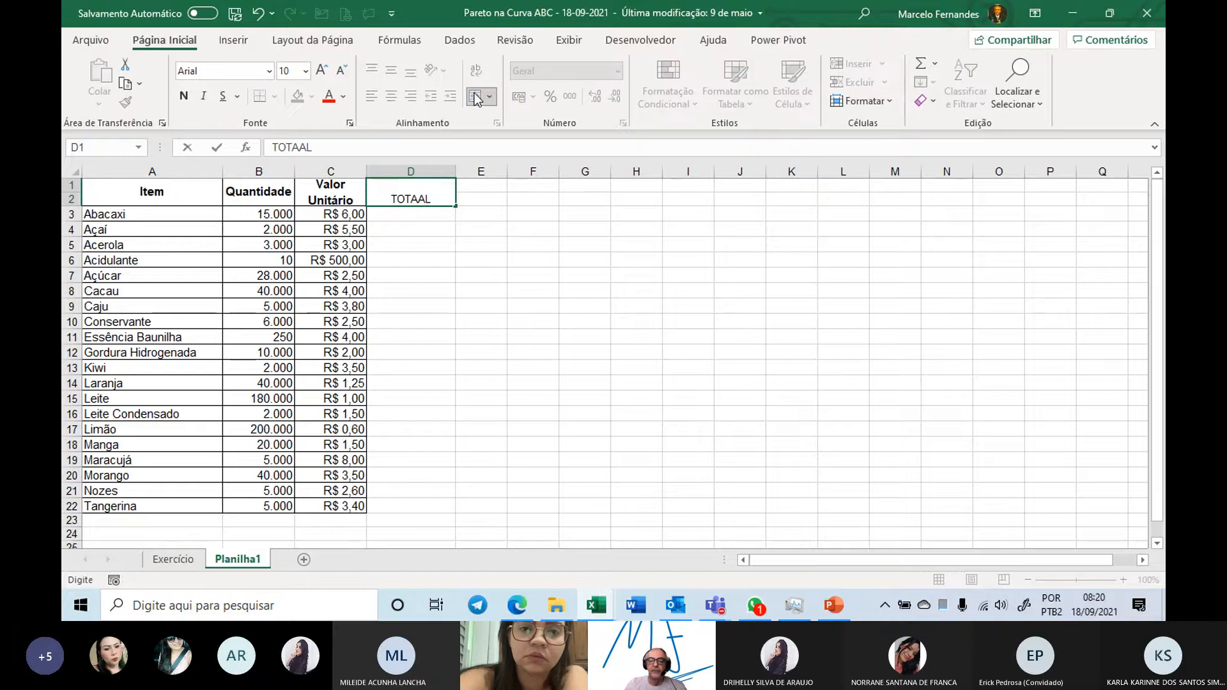
{"action": "key", "text": "BackSpace"}
{"action": "key", "text": "BackSpace"}
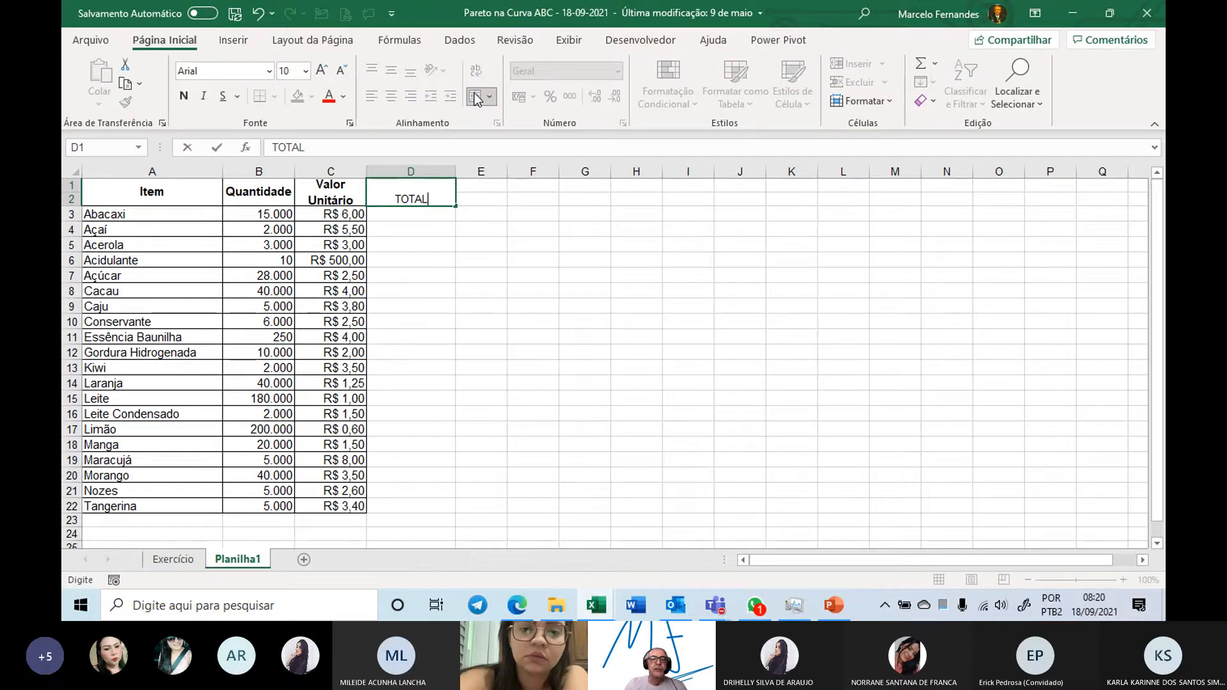
{"action": "key", "text": "Return"}
- Align the TOTAL heading vertically to the middle and make it bold
{"action": "left_click", "coordinate": [423, 200]}
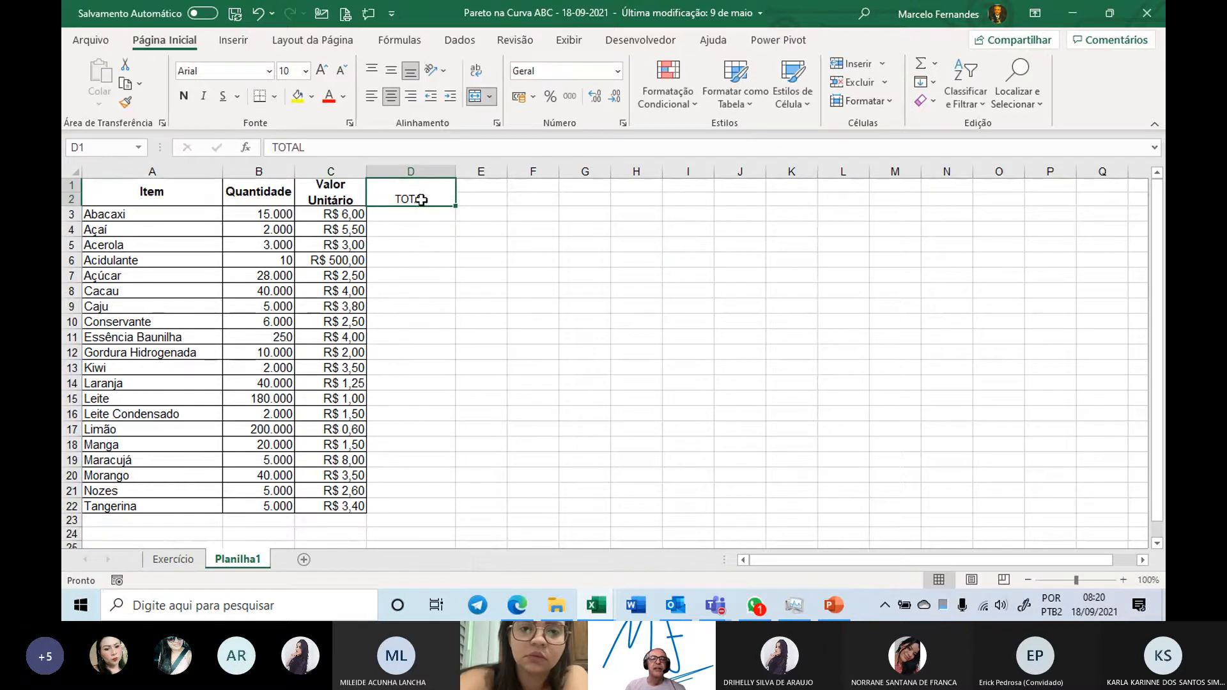
{"action": "left_click", "coordinate": [391, 71]}
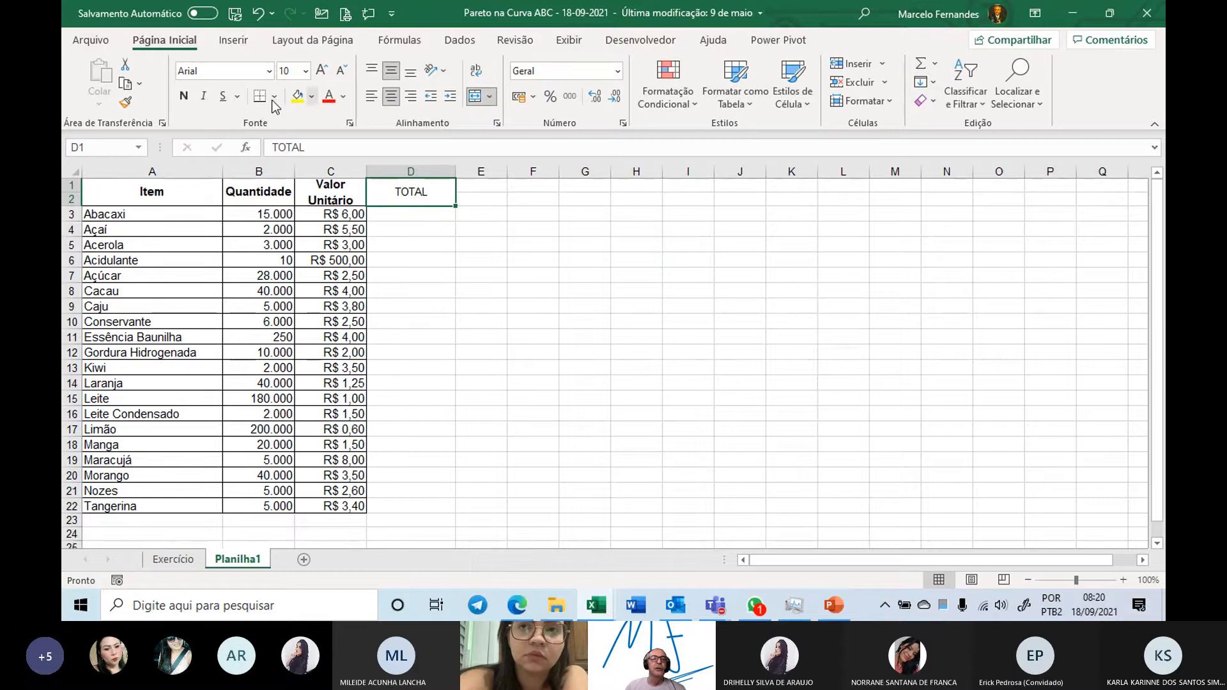
{"action": "left_click", "coordinate": [183, 96]}
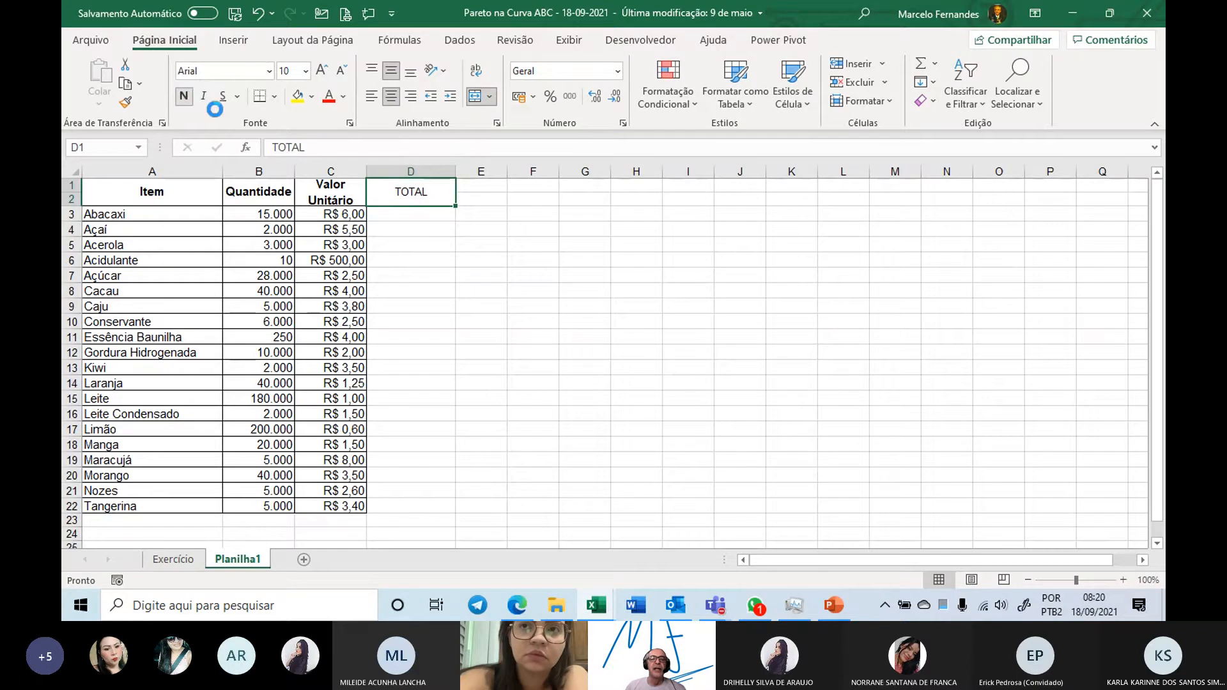
- Enter the formula =B3*C3 in cell D3 and fill it down through D22
{"action": "left_click", "coordinate": [407, 217]}
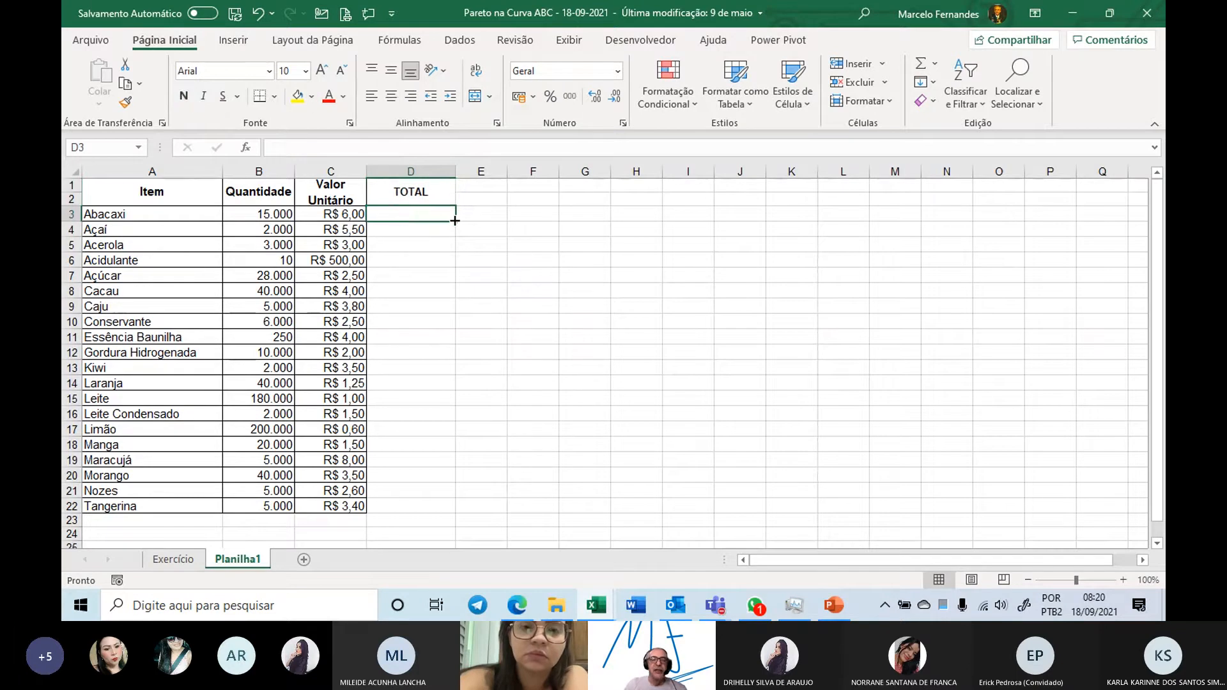
{"action": "type", "text": "="}
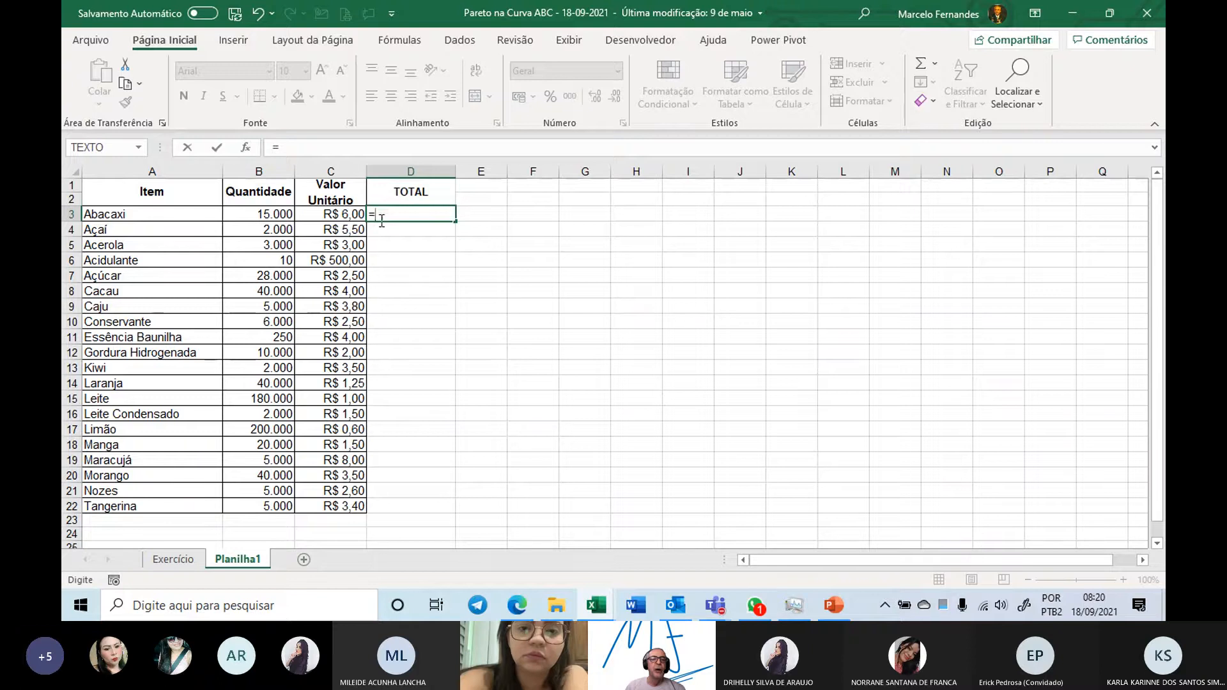
{"action": "left_click", "coordinate": [267, 213]}
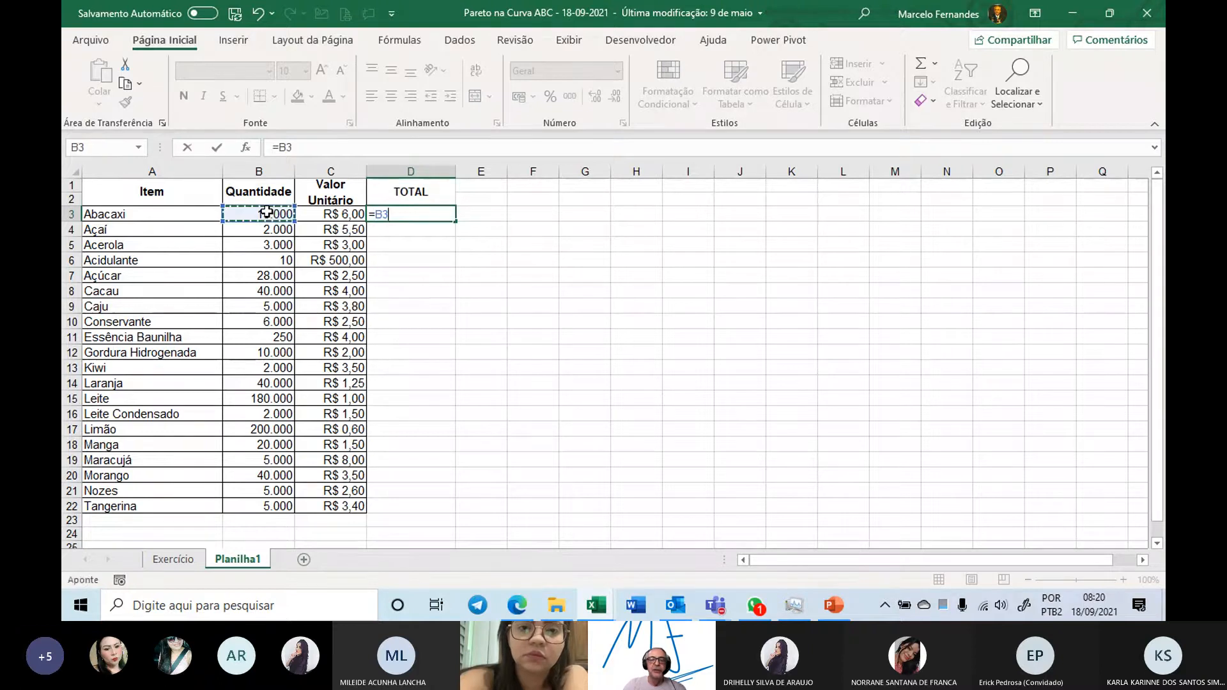
{"action": "type", "text": "*"}
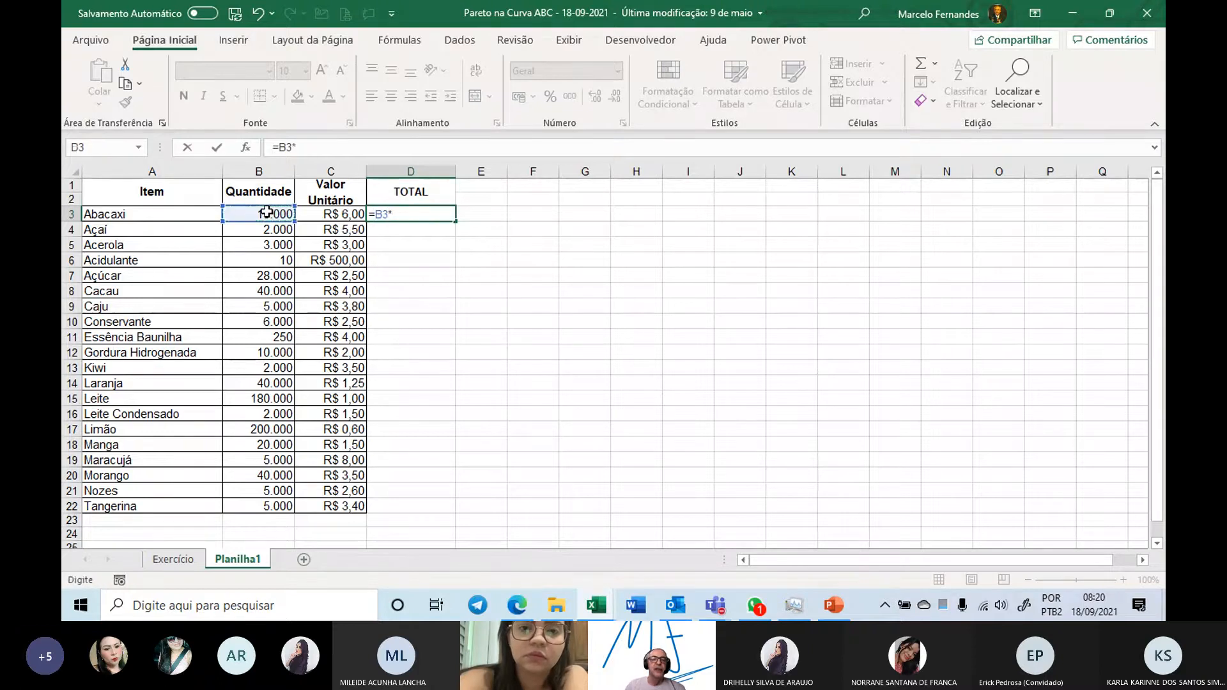
{"action": "left_click", "coordinate": [318, 214]}
{"action": "key", "text": "Return"}
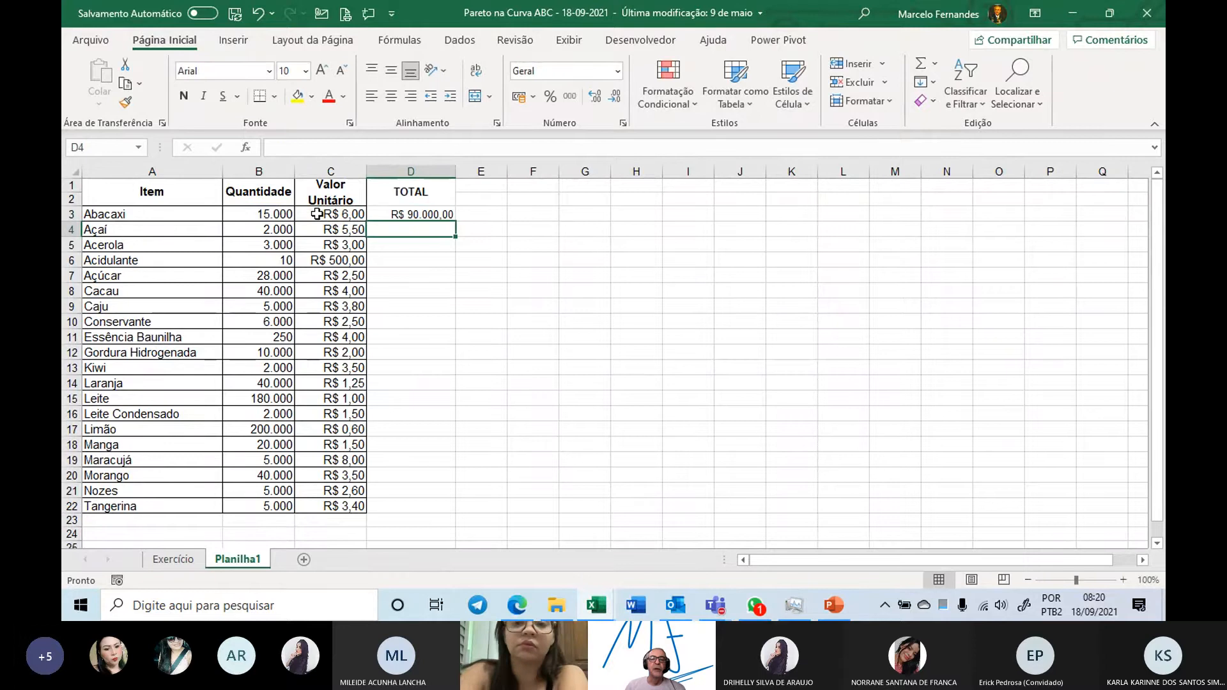
{"action": "left_click", "coordinate": [419, 216]}
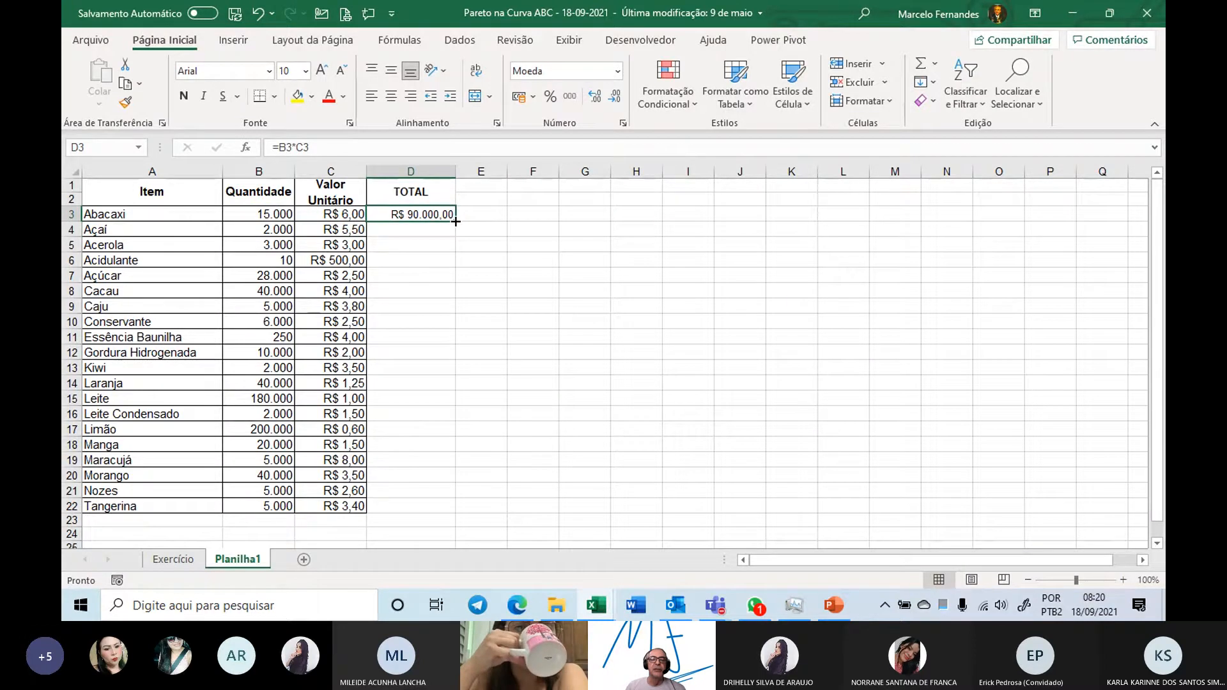
{"action": "double_click", "coordinate": [455, 221]}
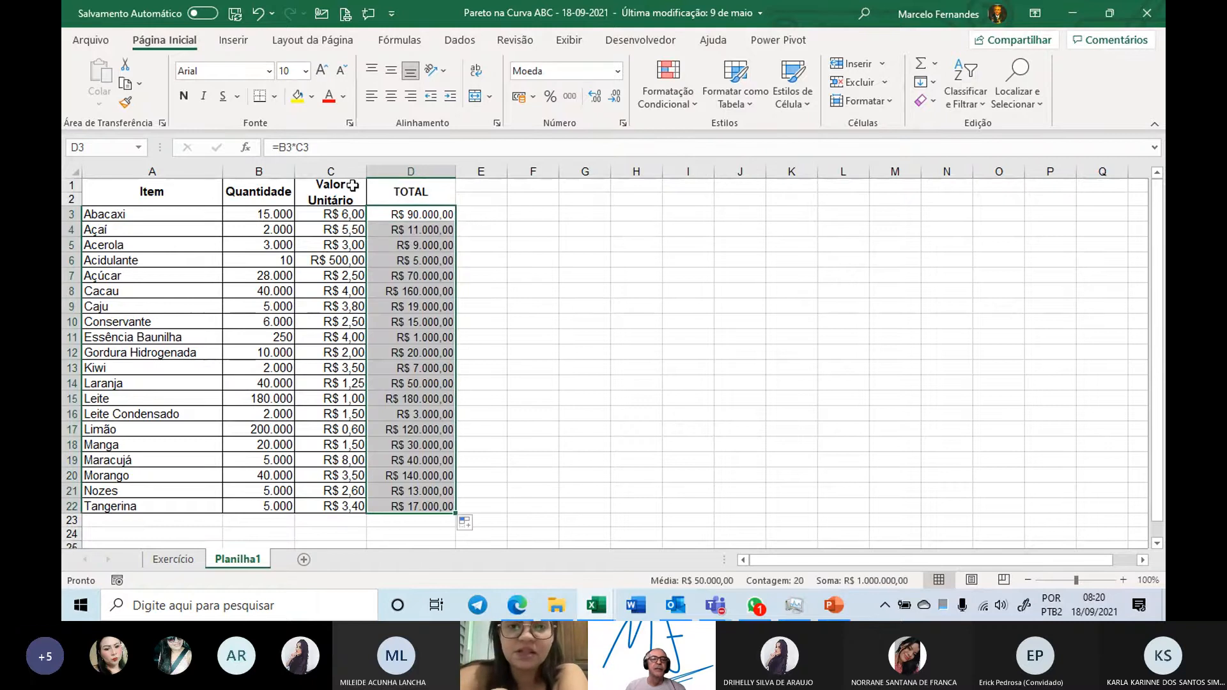
- Apply all borders to the table range A1:D22 and save the workbook
{"action": "left_click", "coordinate": [404, 194]}
{"action": "left_click", "coordinate": [162, 197]}
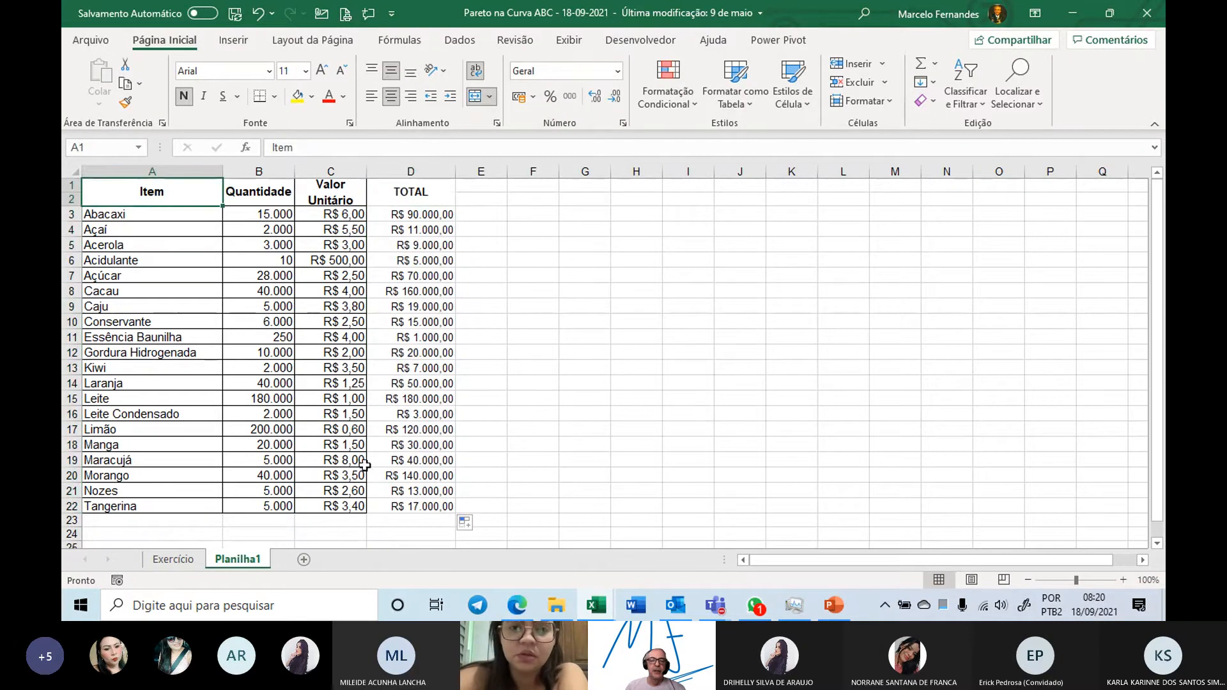
{"action": "left_click", "coordinate": [424, 505], "text": "shift"}
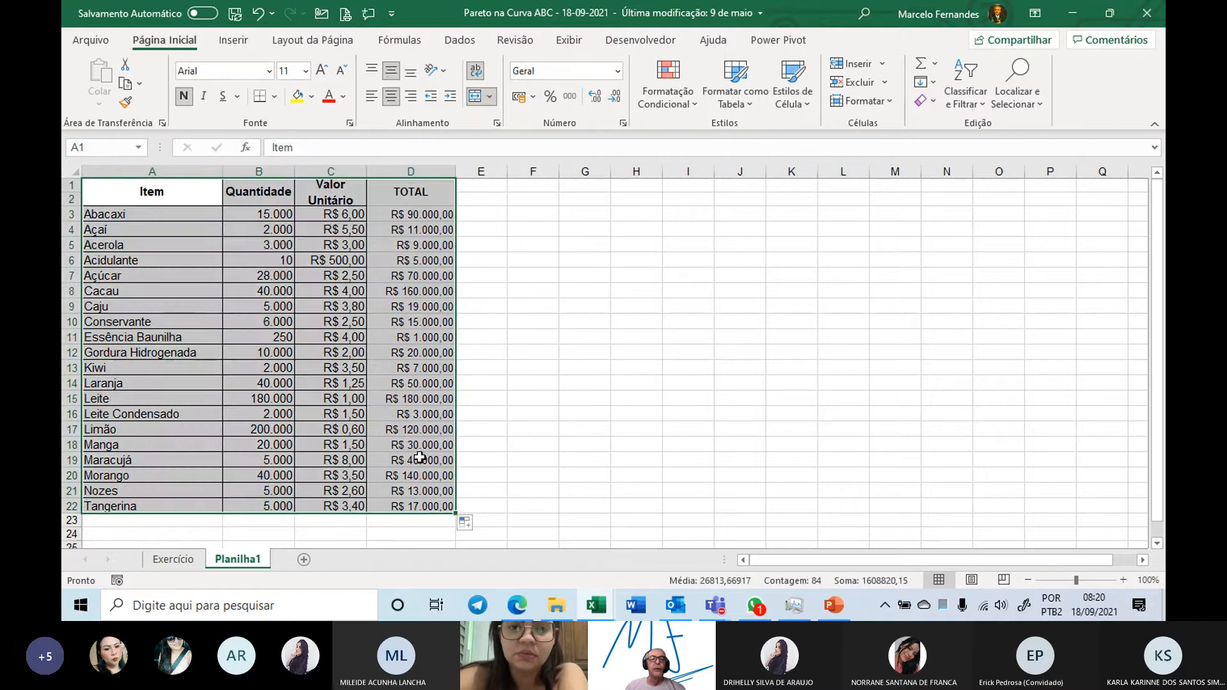
{"action": "left_click", "coordinate": [274, 96]}
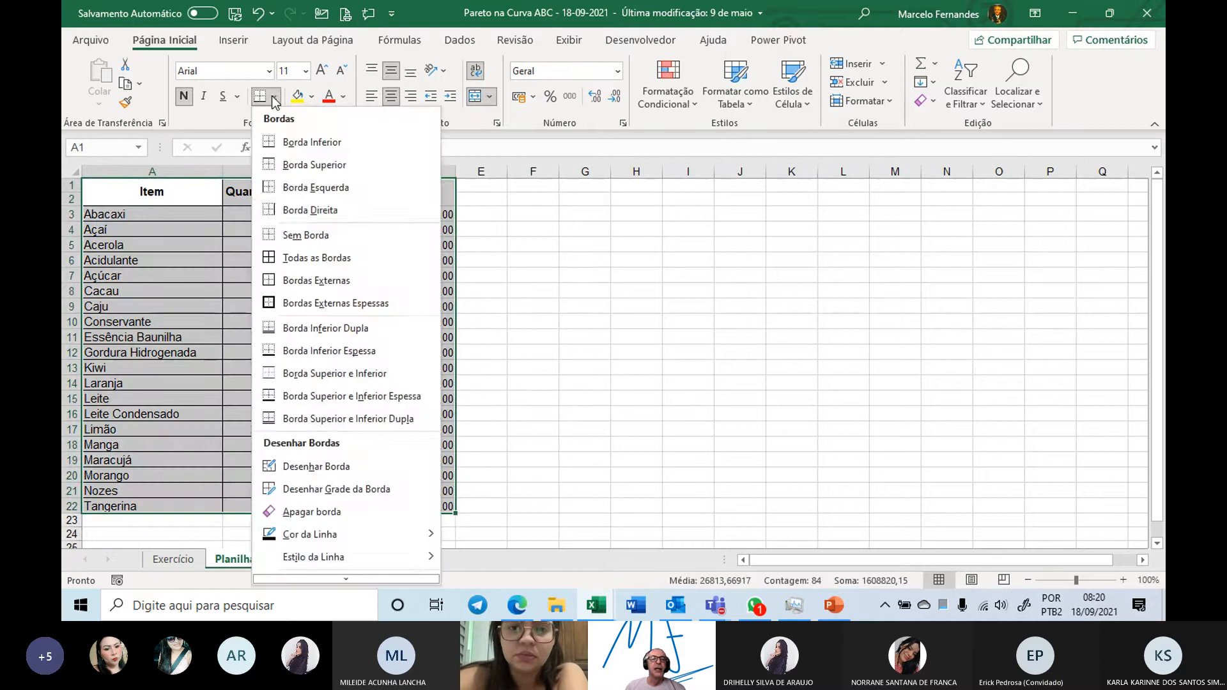
{"action": "left_click", "coordinate": [292, 261]}
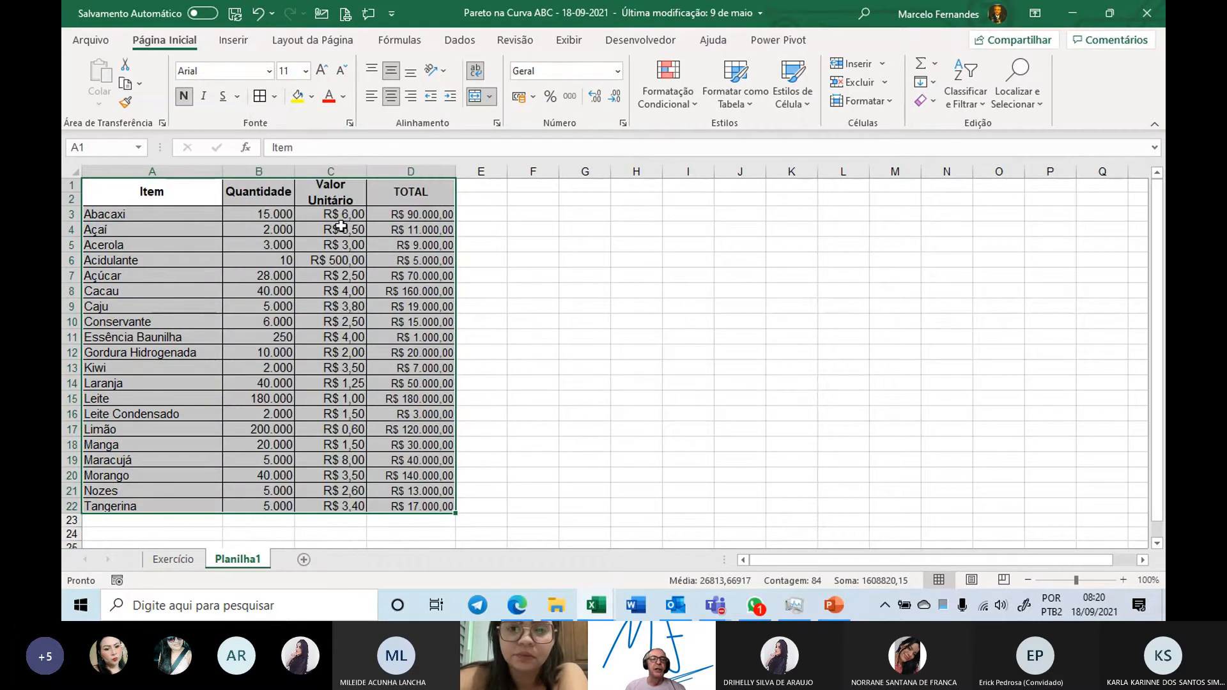
{"action": "left_click", "coordinate": [183, 194]}
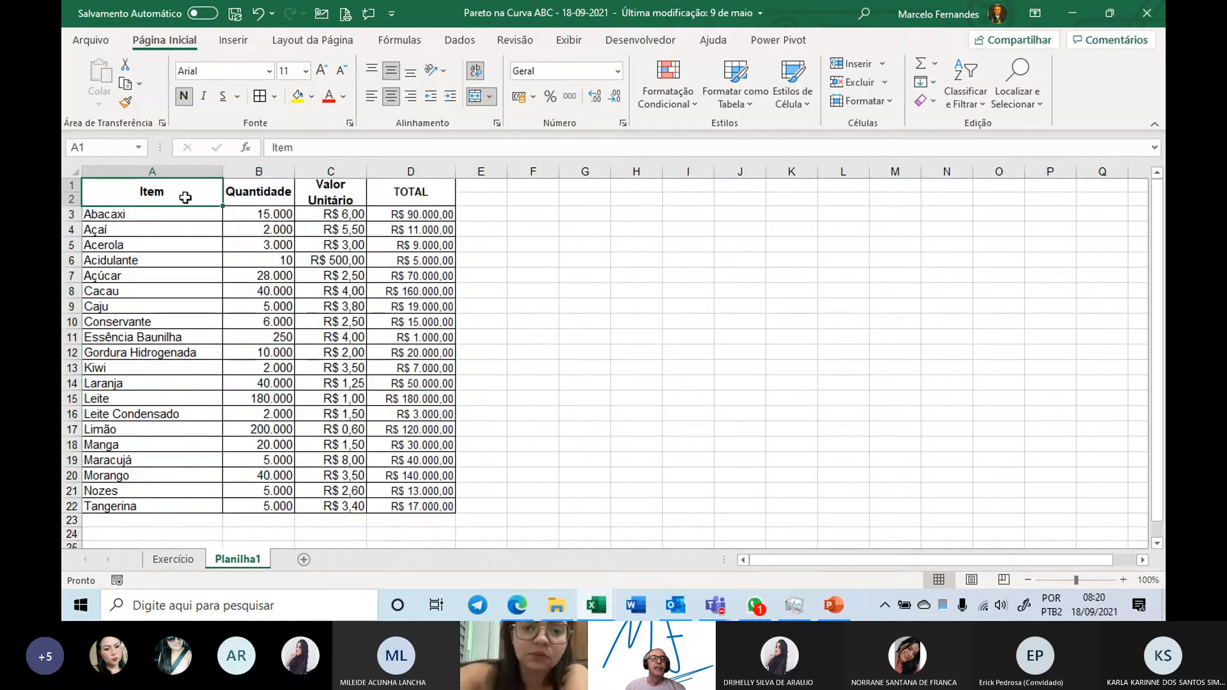
{"action": "left_click", "coordinate": [237, 17]}
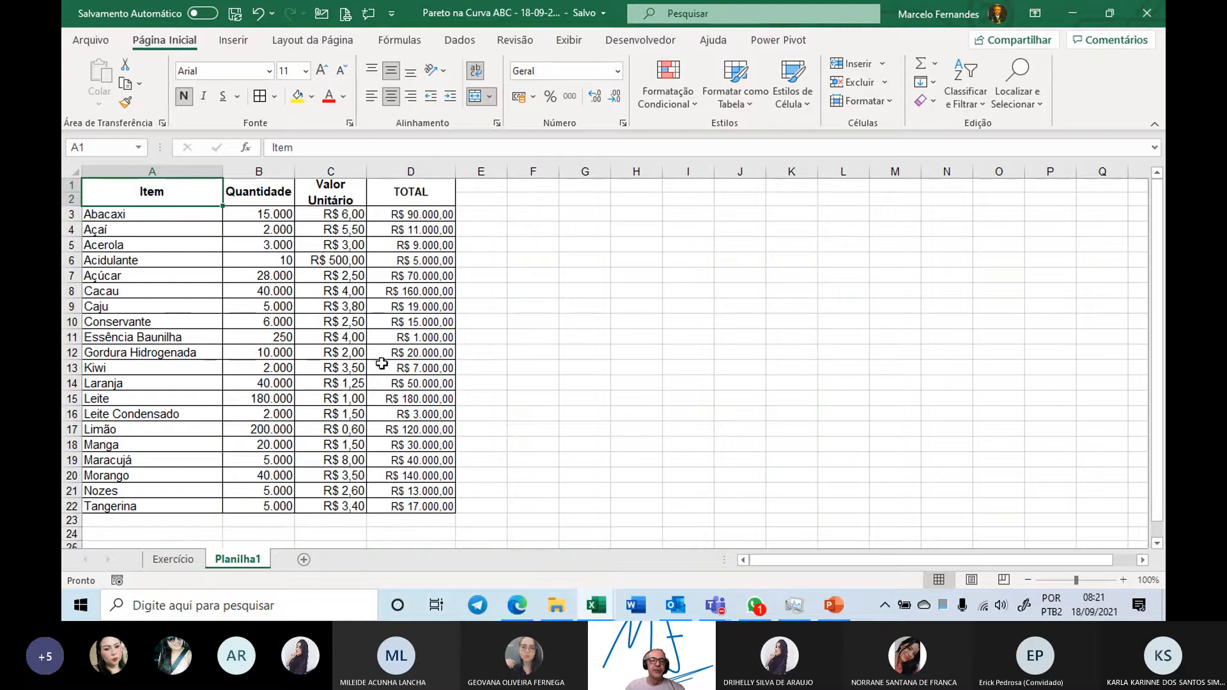
- Copy columns A:D of Planilha1 with the item table and paste them into a new worksheet starting at column A
{"action": "left_click", "coordinate": [177, 169]}
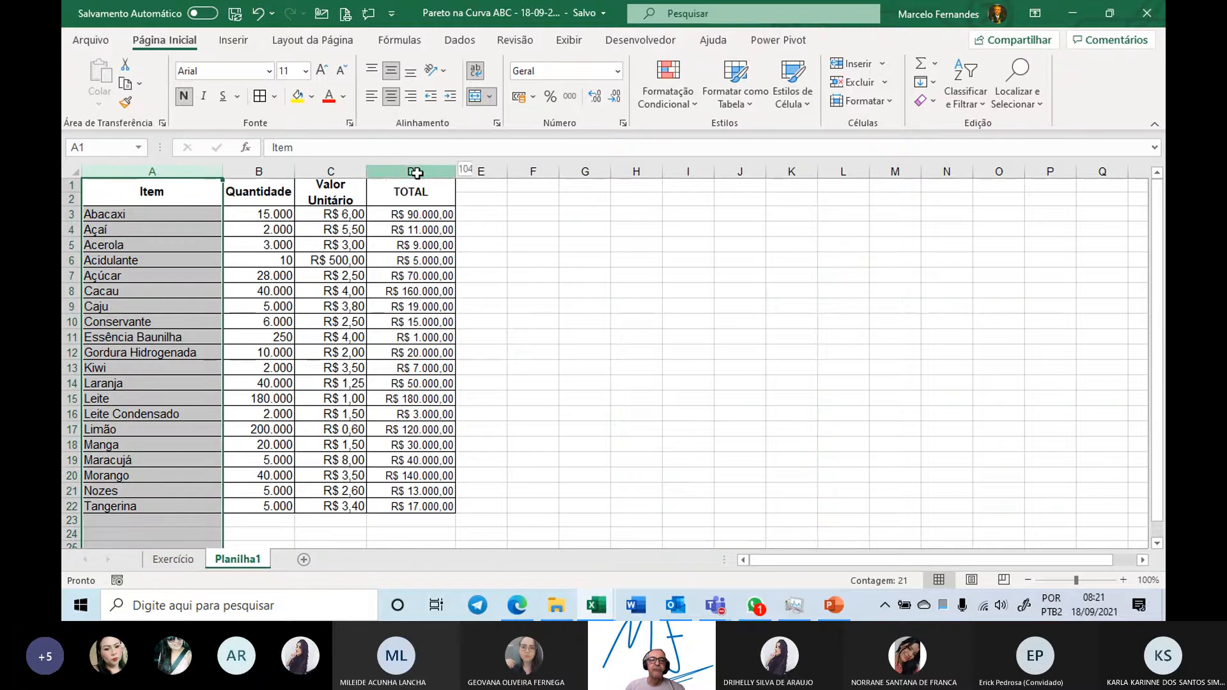
{"action": "left_click_drag", "start_coordinate": [415, 173], "coordinate": [423, 171]}
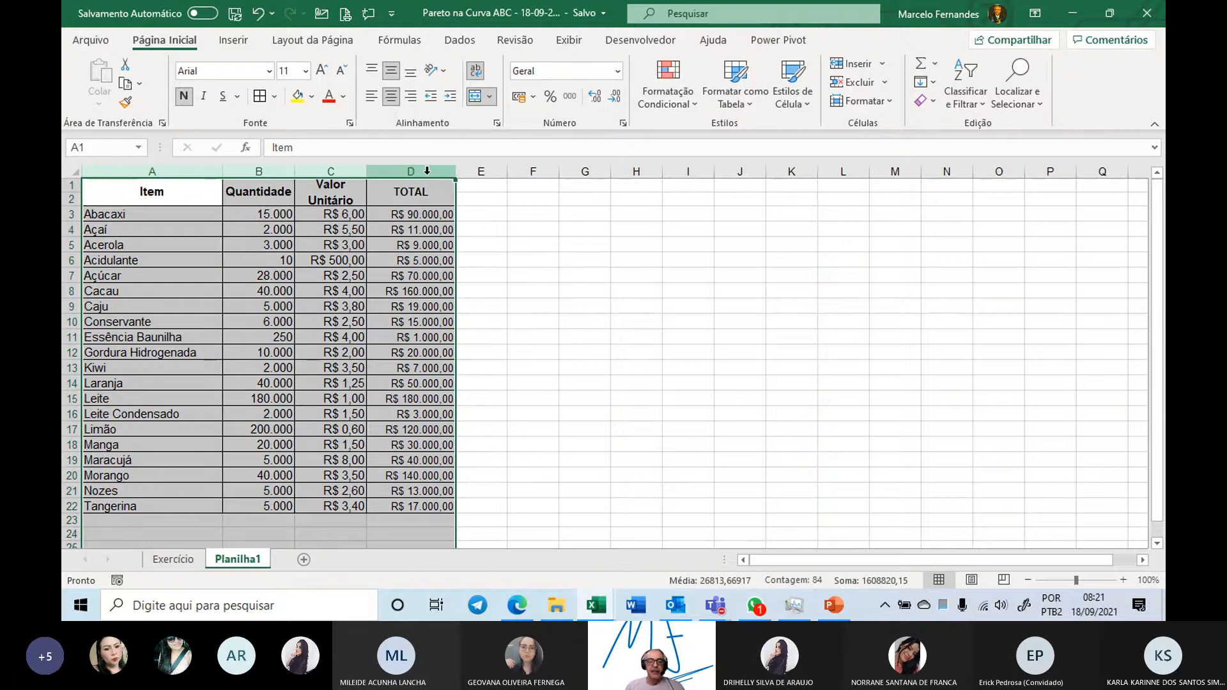
{"action": "key", "text": "ctrl+c"}
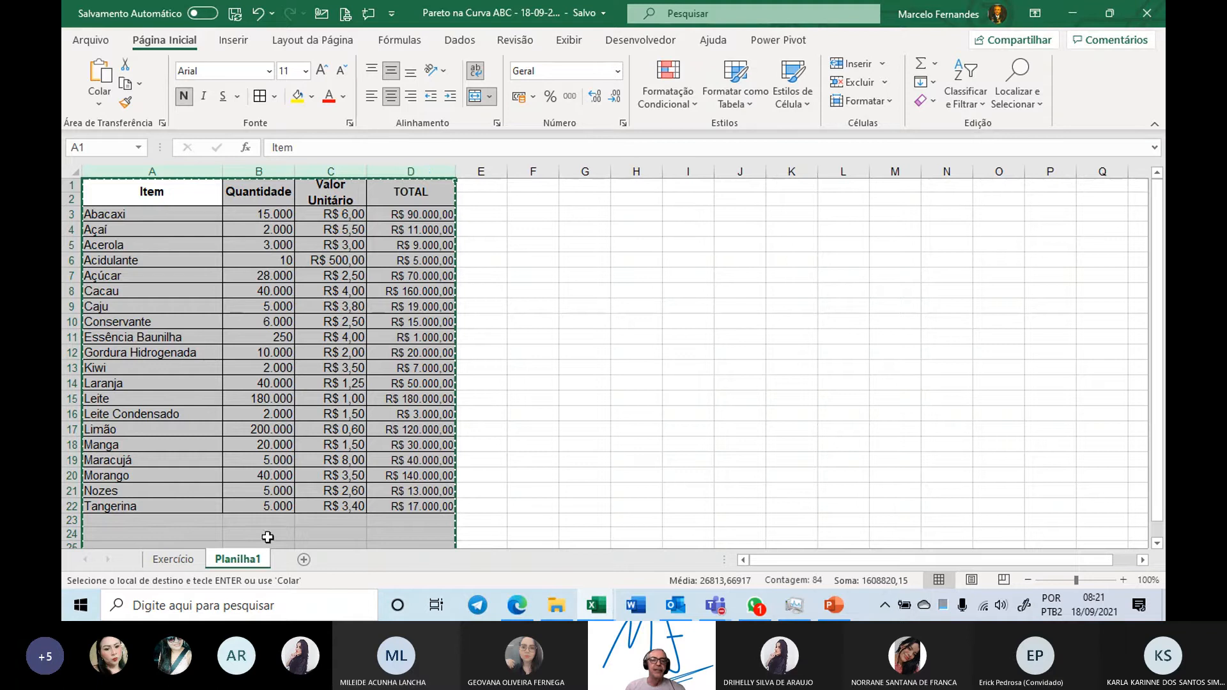
{"action": "left_click", "coordinate": [305, 560]}
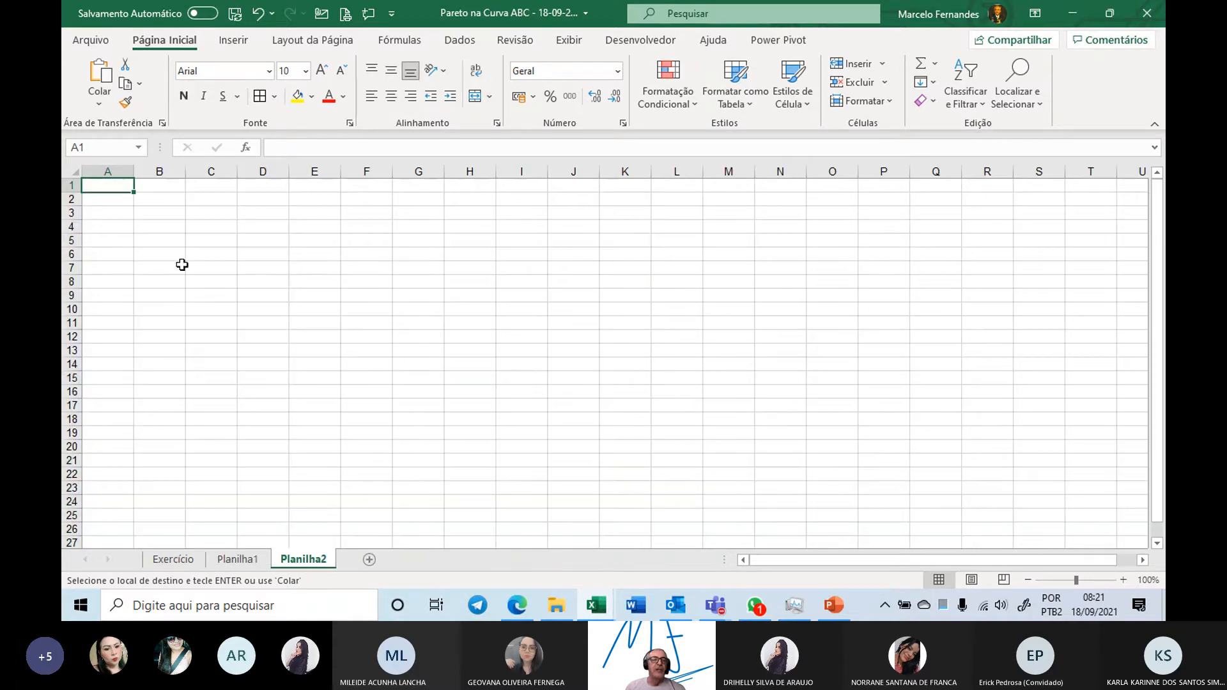
{"action": "left_click", "coordinate": [110, 170]}
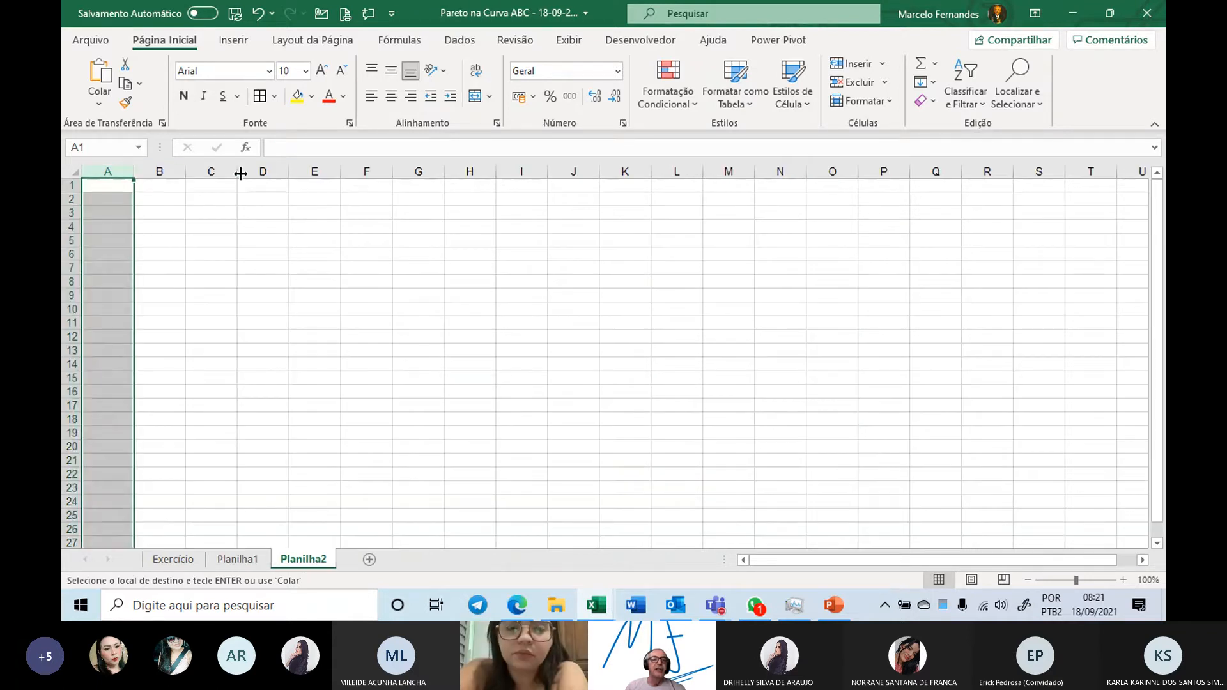
{"action": "left_click", "coordinate": [261, 171], "text": "shift"}
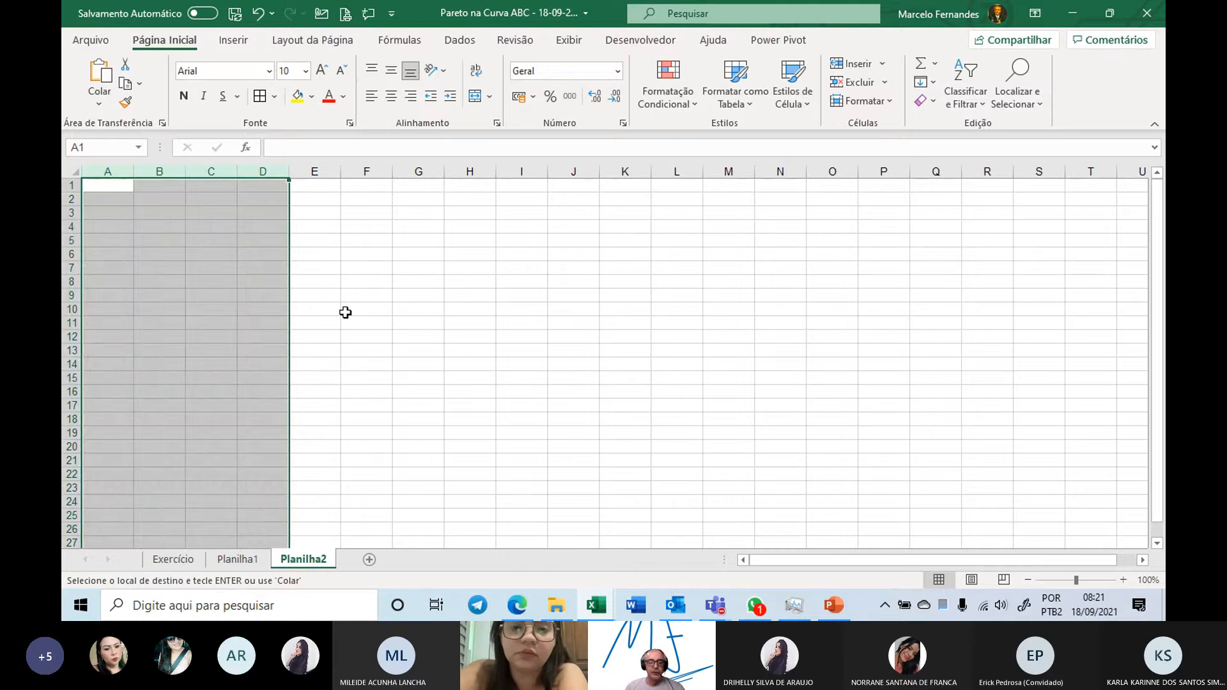
{"action": "key", "text": "ctrl+v"}
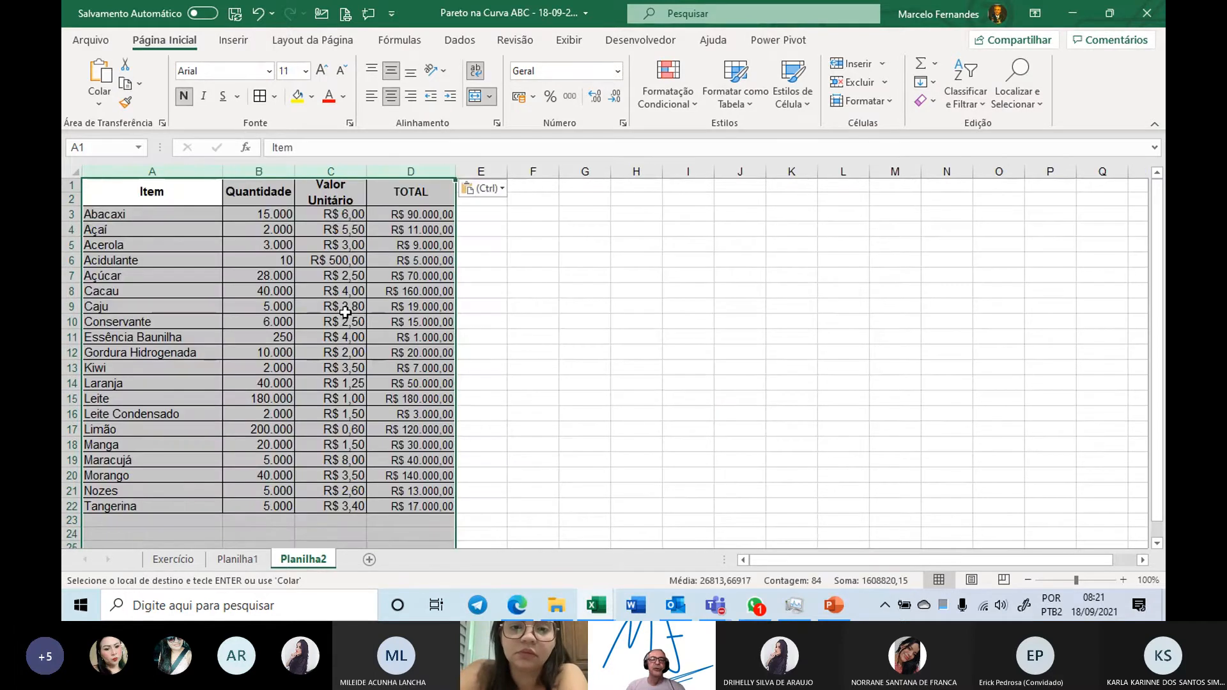
- Sort the copied table with headers by TOTAL from largest to smallest (Do Maior para o Menor) and save the workbook
{"action": "left_click", "coordinate": [401, 214]}
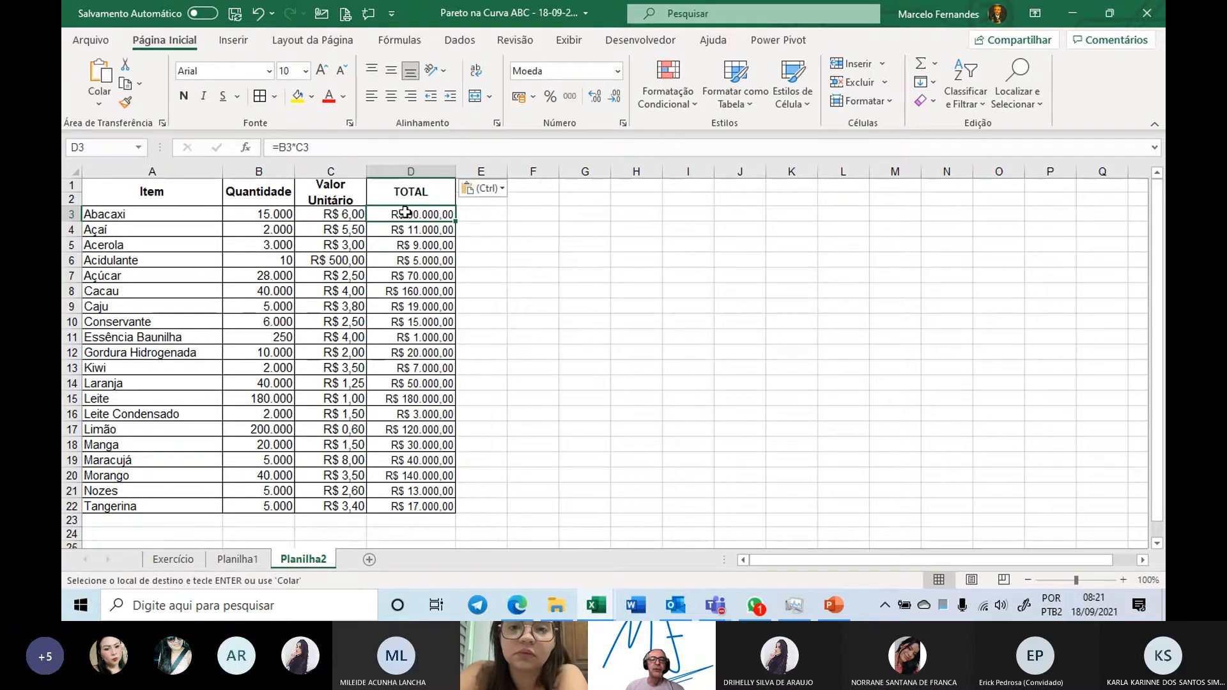
{"action": "left_click", "coordinate": [156, 261]}
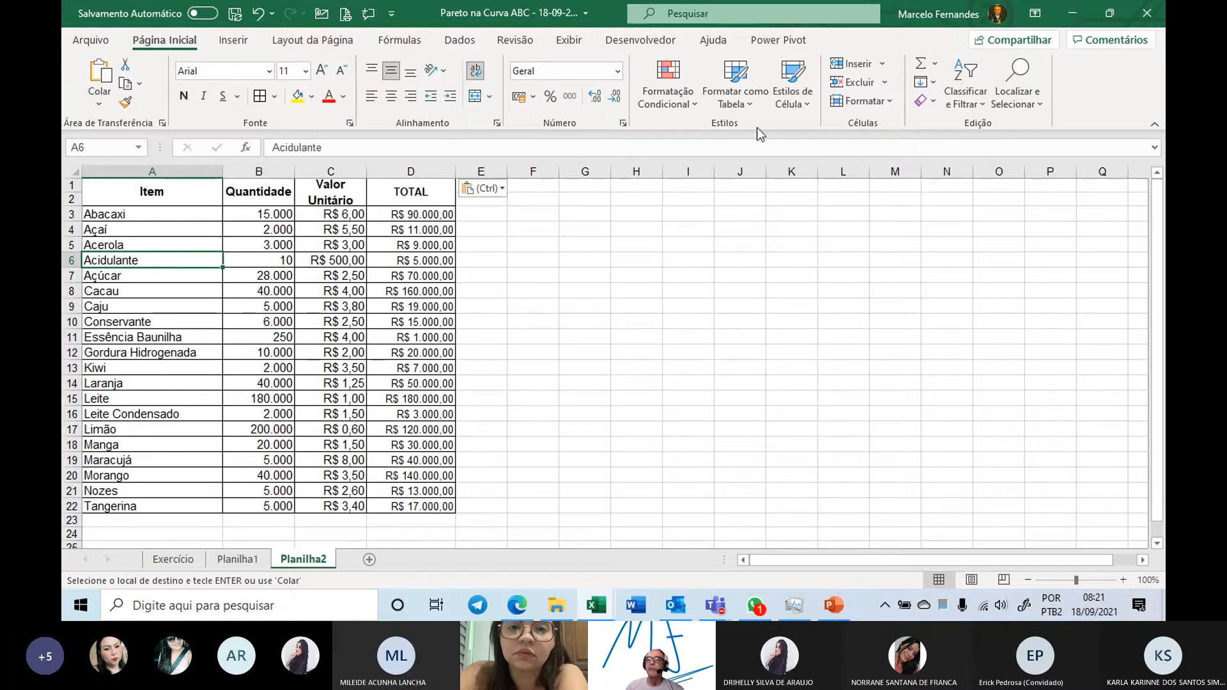
{"action": "left_click", "coordinate": [972, 102]}
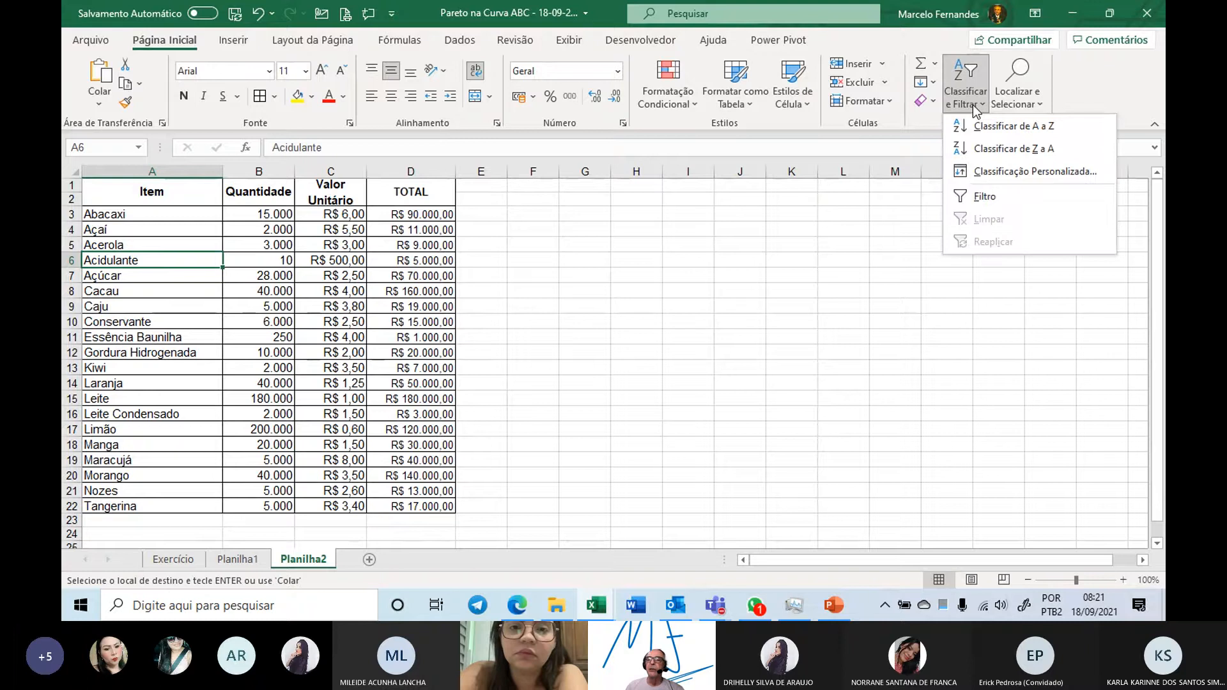
{"action": "left_click", "coordinate": [988, 172]}
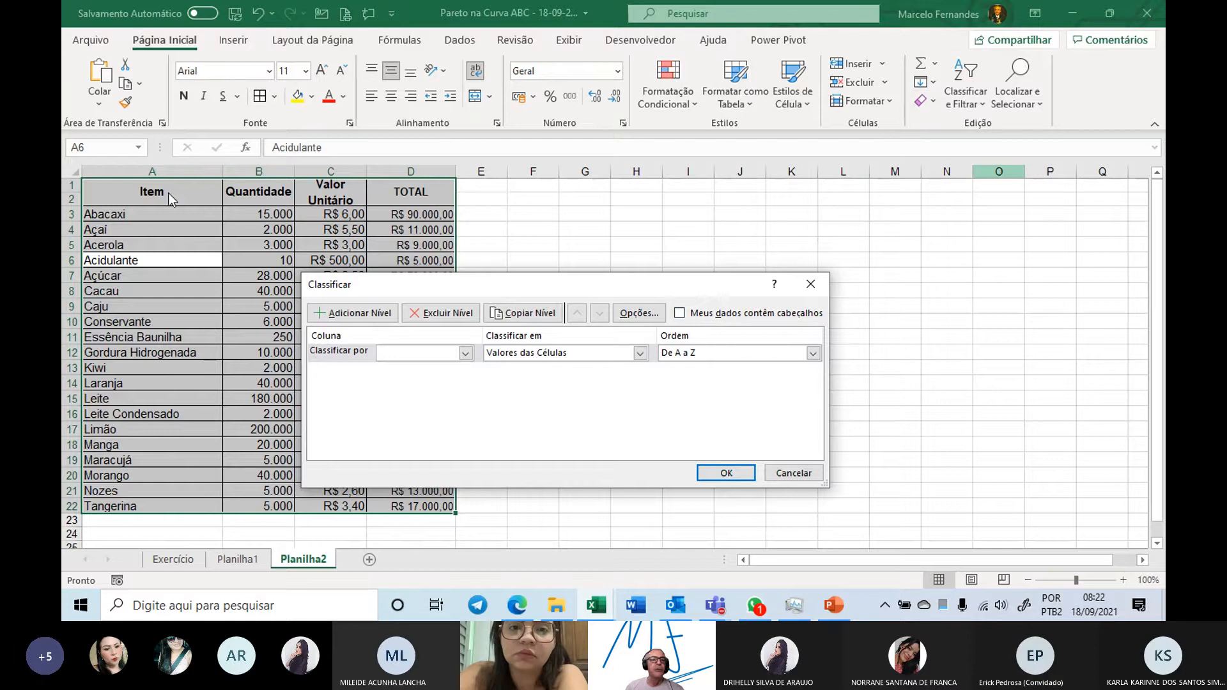
{"action": "left_click", "coordinate": [679, 313]}
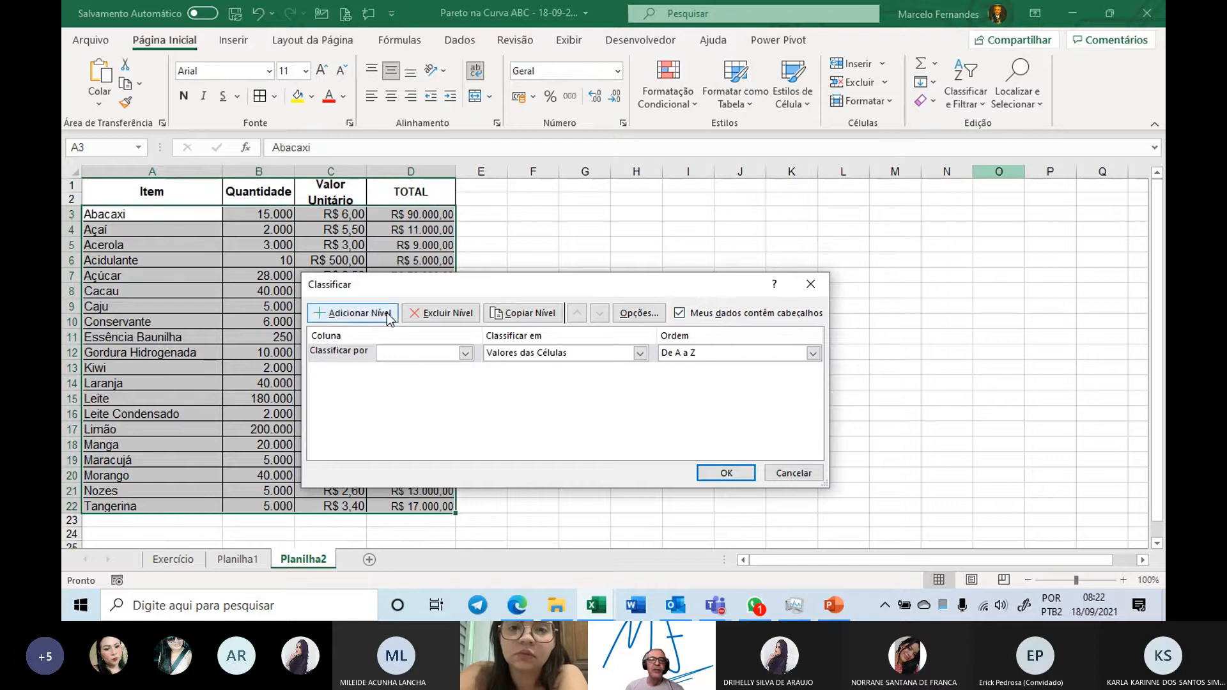
{"action": "left_click", "coordinate": [466, 353]}
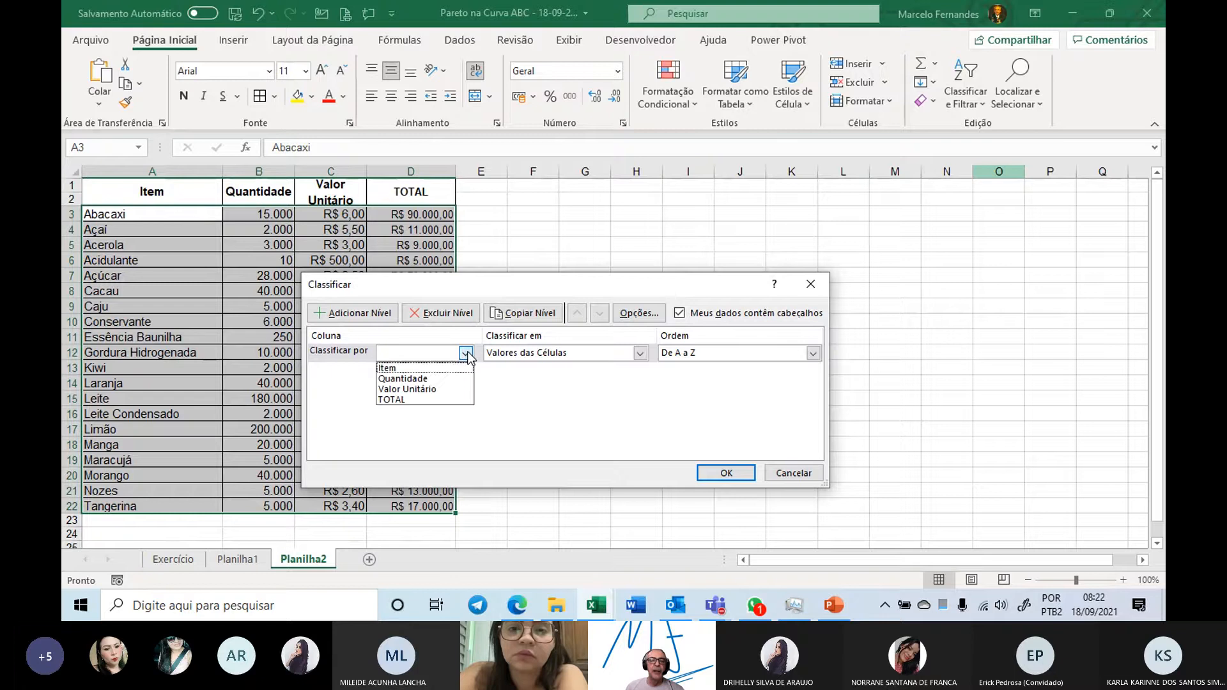
{"action": "left_click", "coordinate": [451, 399]}
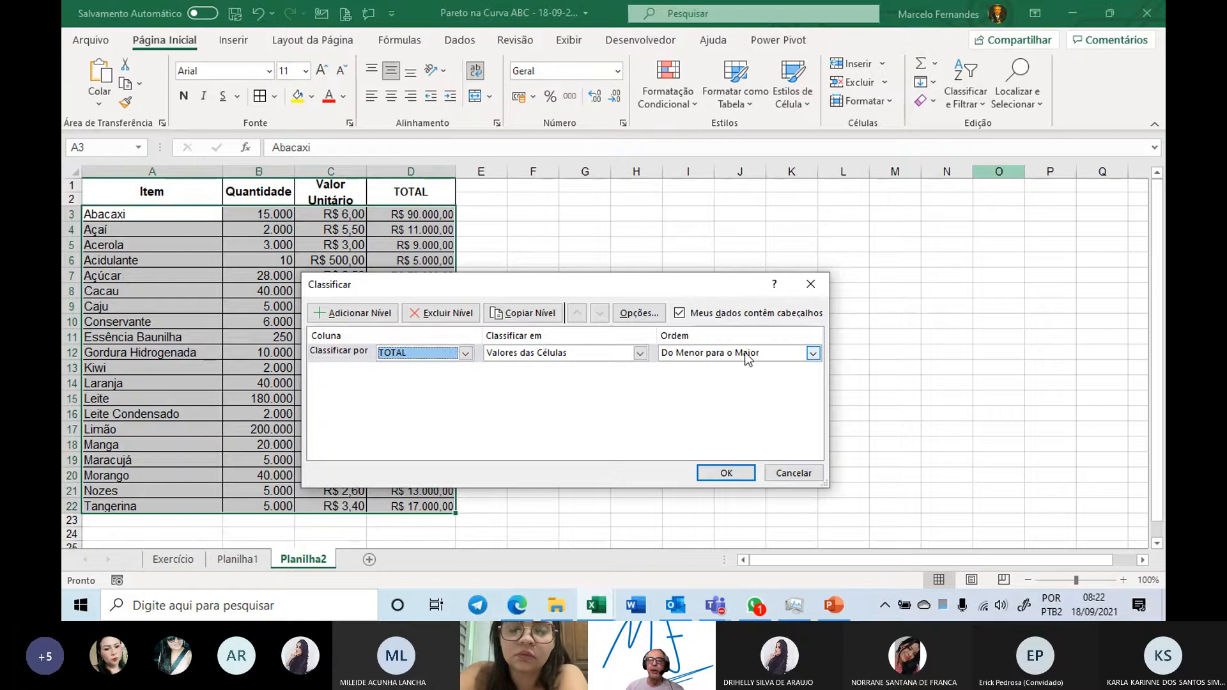
{"action": "left_click", "coordinate": [815, 354]}
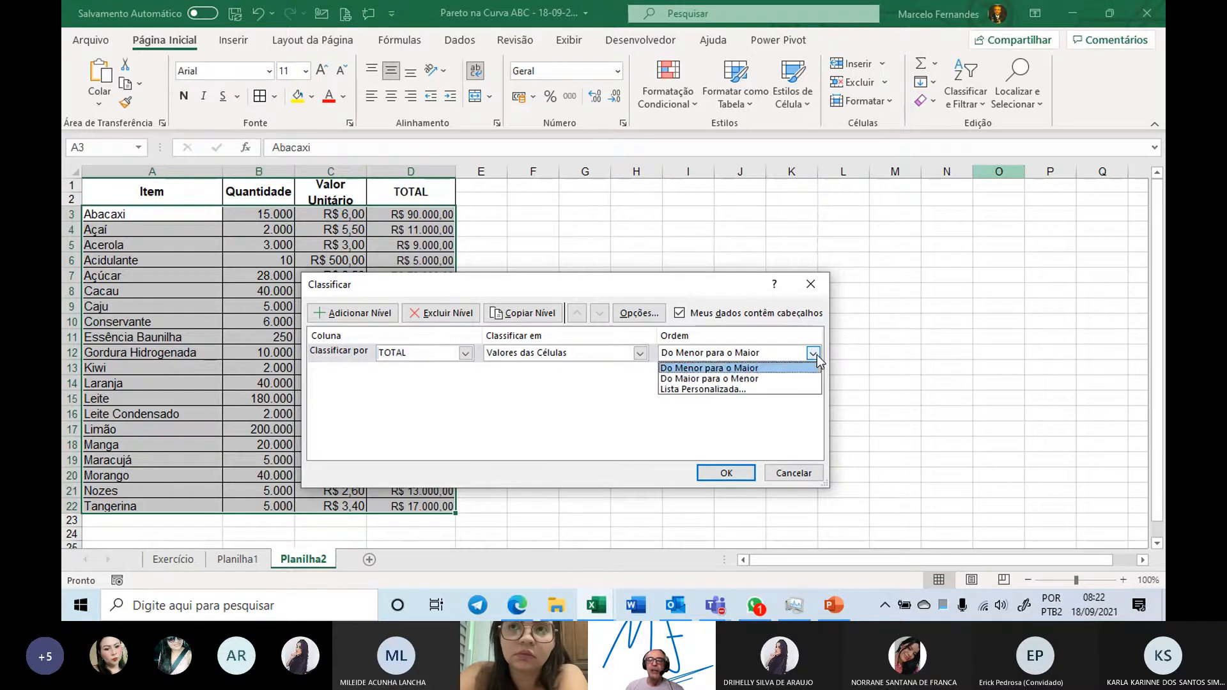
{"action": "left_click", "coordinate": [742, 378]}
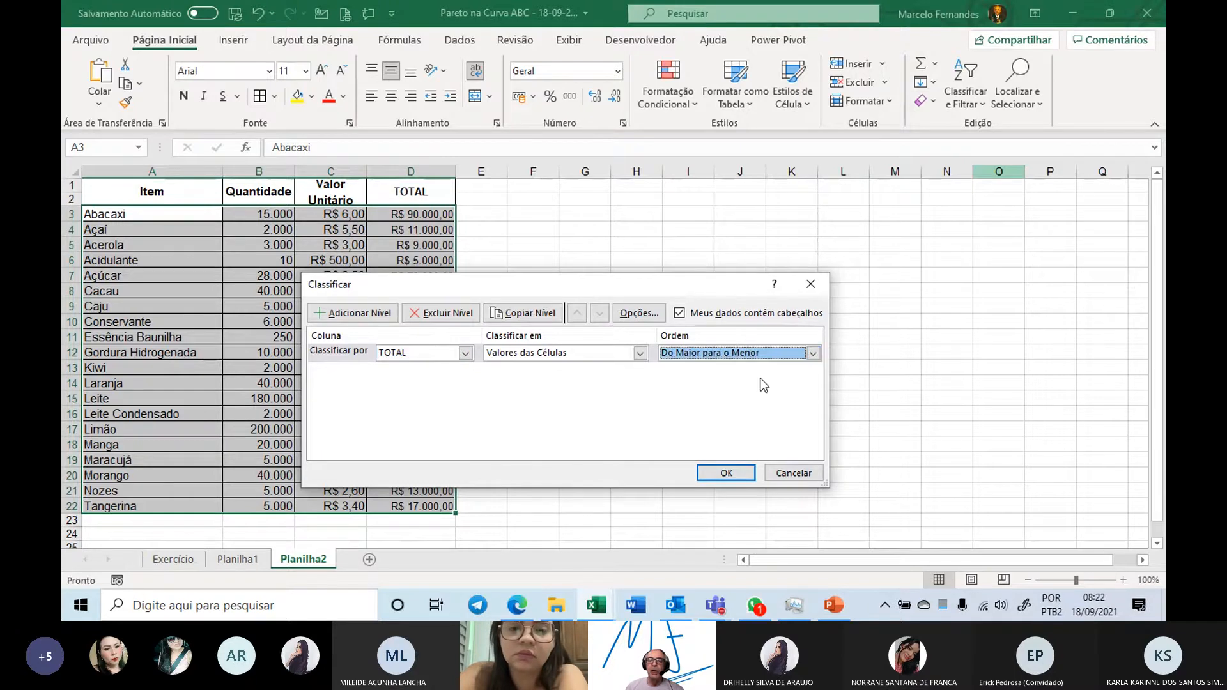
{"action": "left_click", "coordinate": [723, 473]}
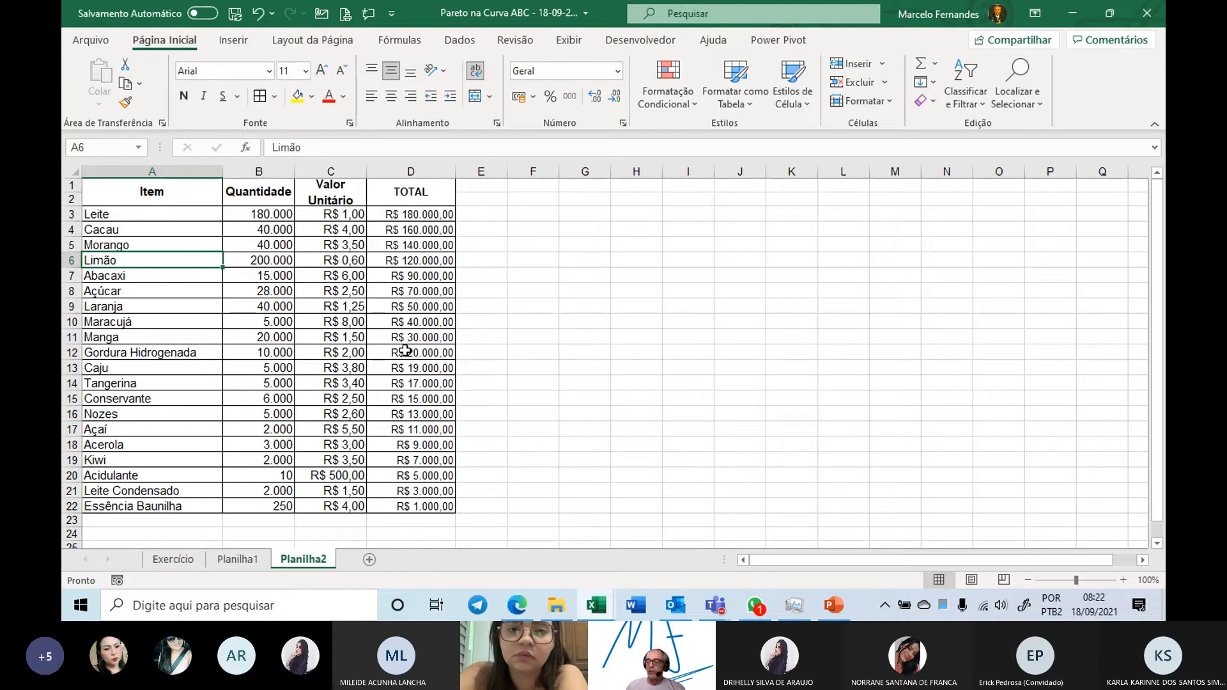
{"action": "left_click", "coordinate": [235, 14]}
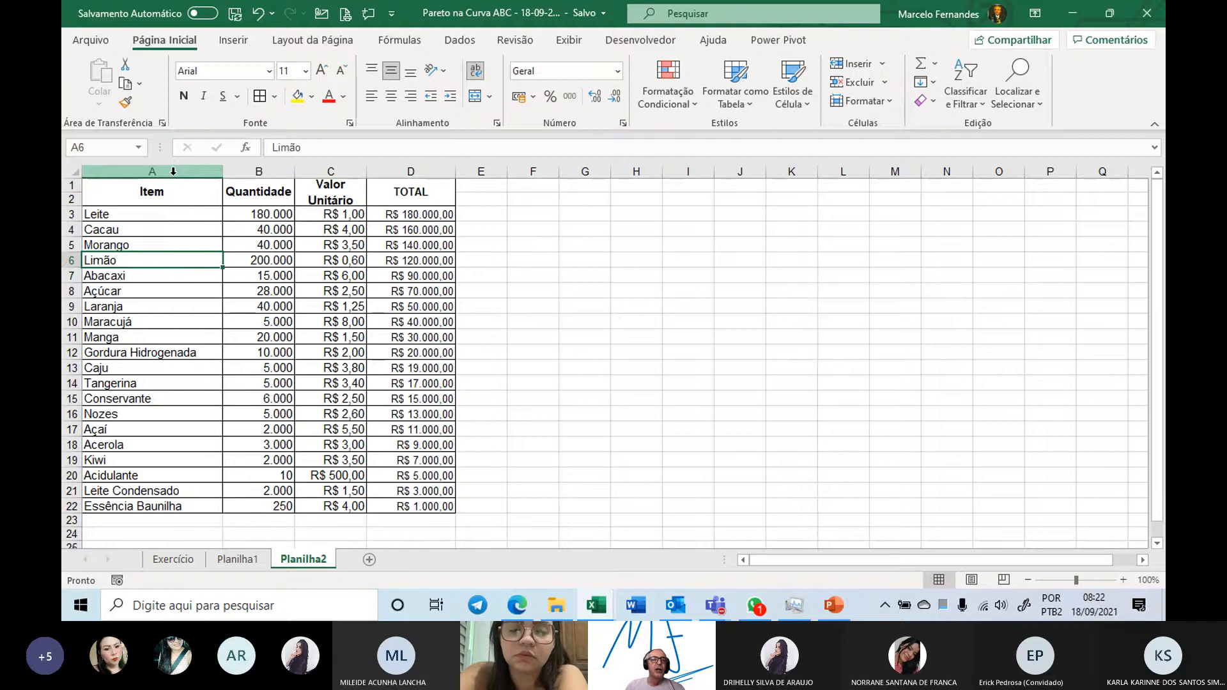
- Copy columns A:D of the sorted Planilha2 table and paste them into another new worksheet starting at column A
{"action": "left_click", "coordinate": [173, 172]}
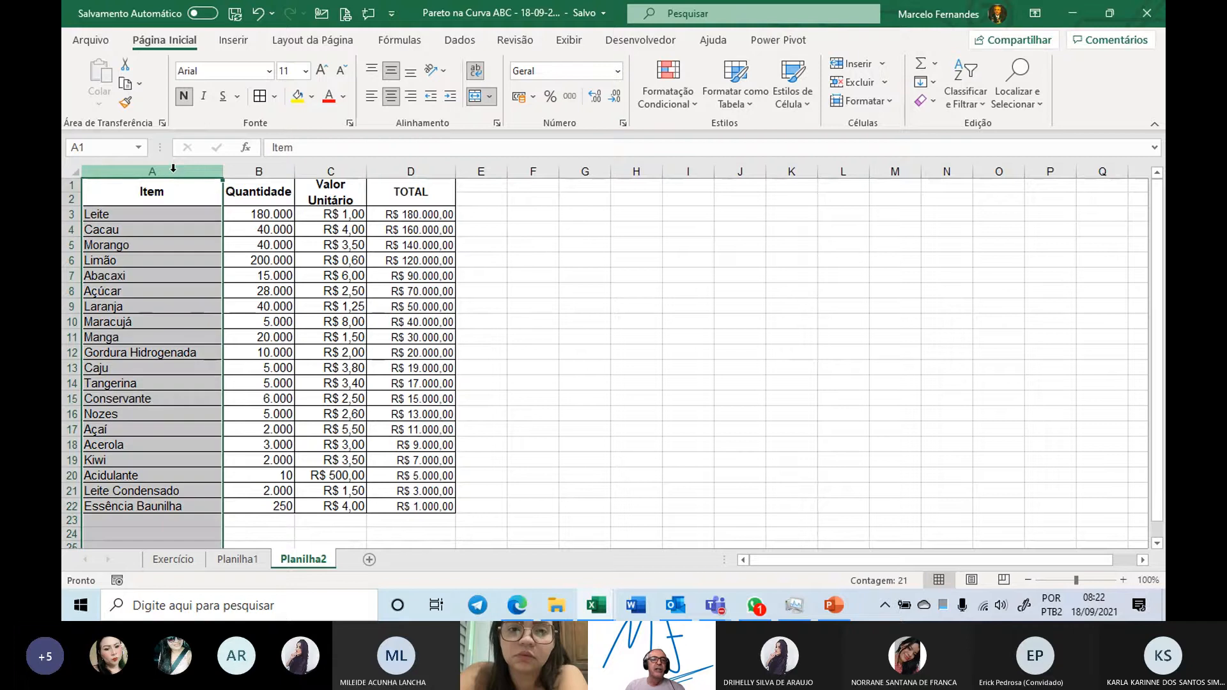
{"action": "left_click", "coordinate": [428, 166], "text": "shift"}
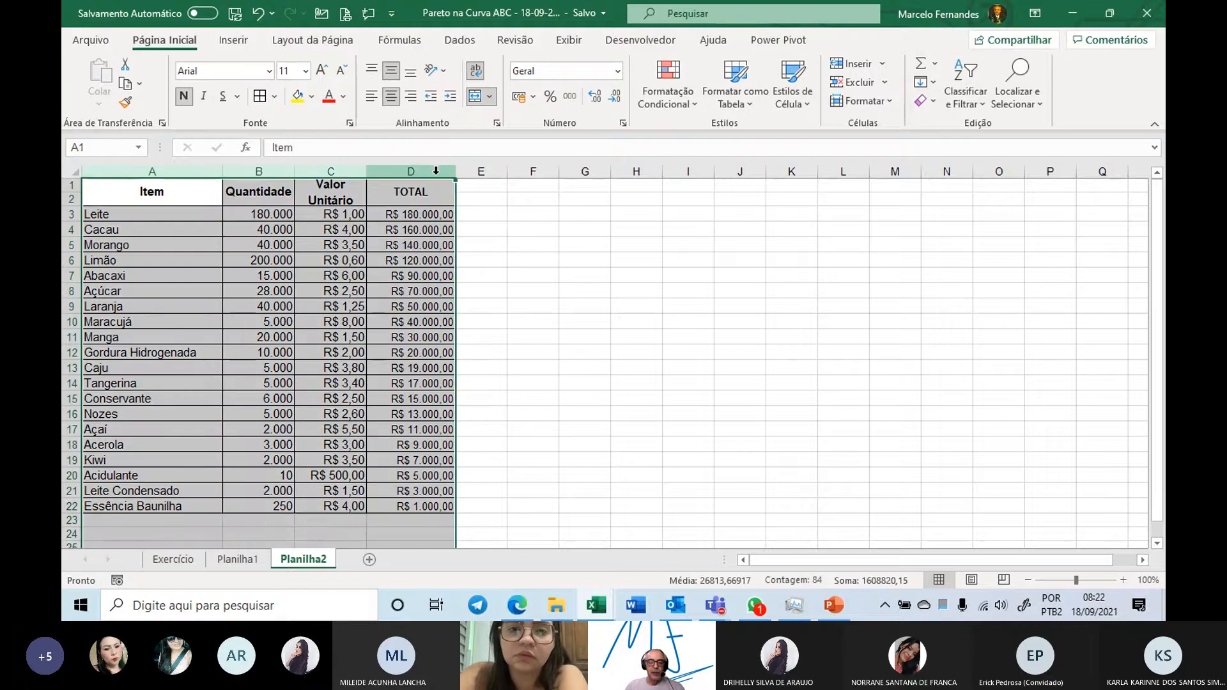
{"action": "key", "text": "ctrl+c"}
{"action": "left_click", "coordinate": [369, 559]}
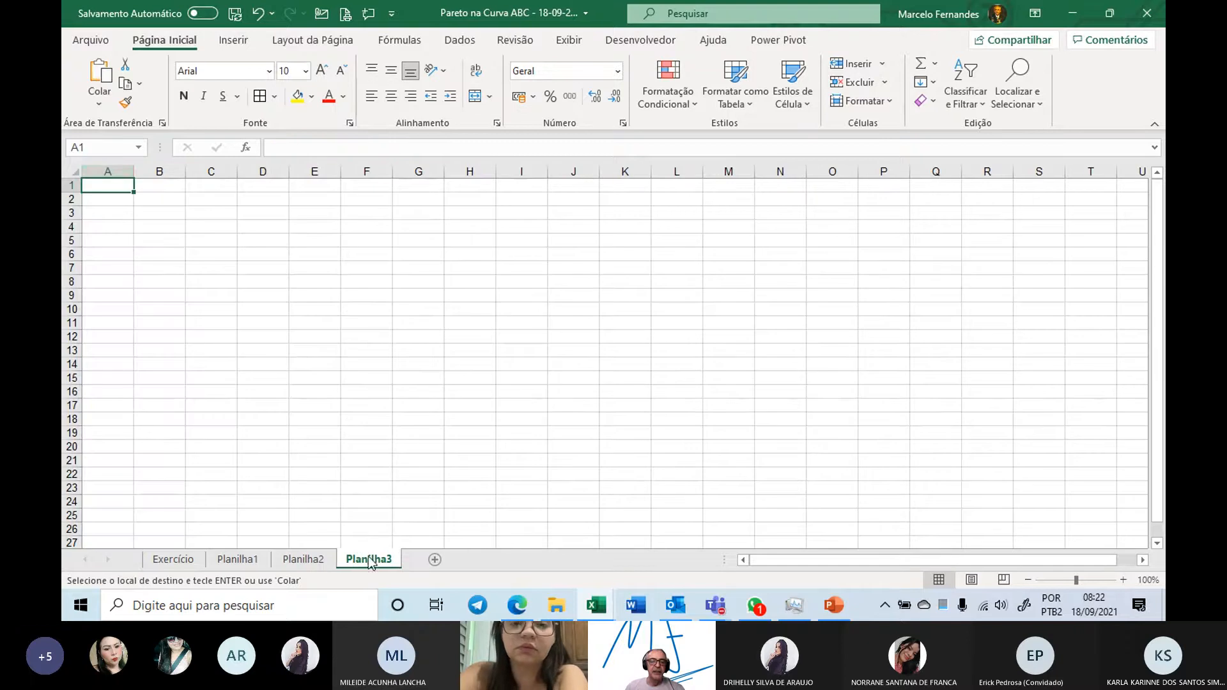
{"action": "left_click", "coordinate": [108, 170]}
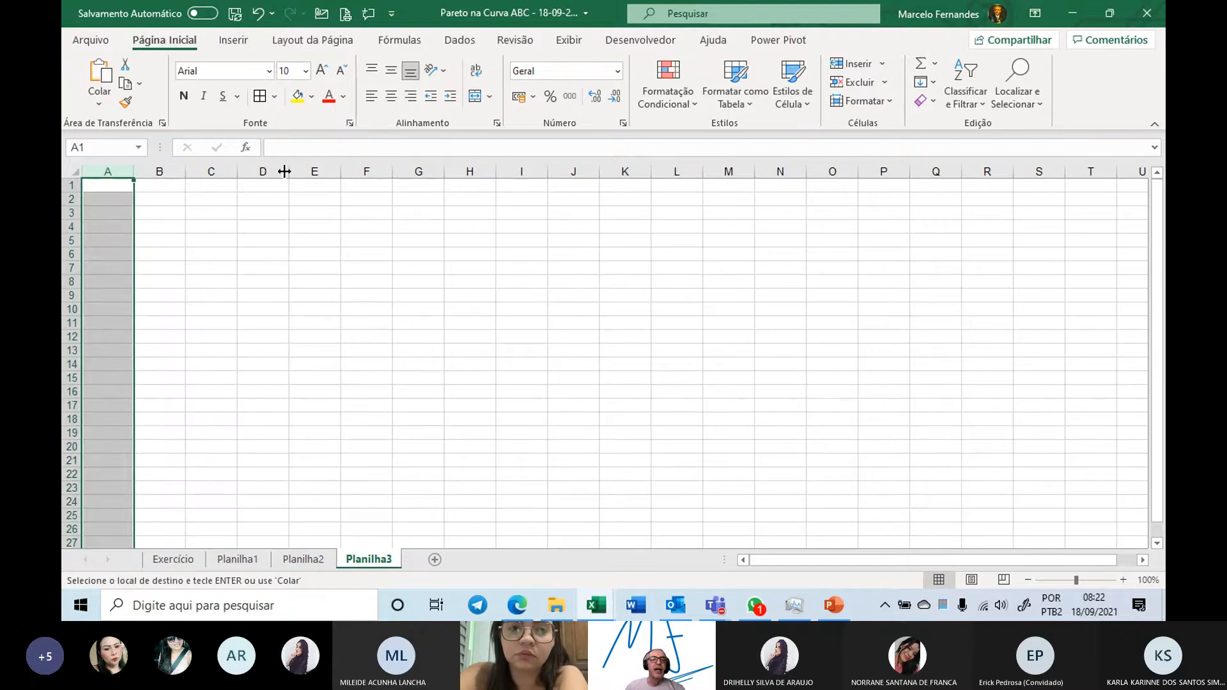
{"action": "left_click", "coordinate": [274, 171], "text": "shift"}
{"action": "key", "text": "ctrl+v"}
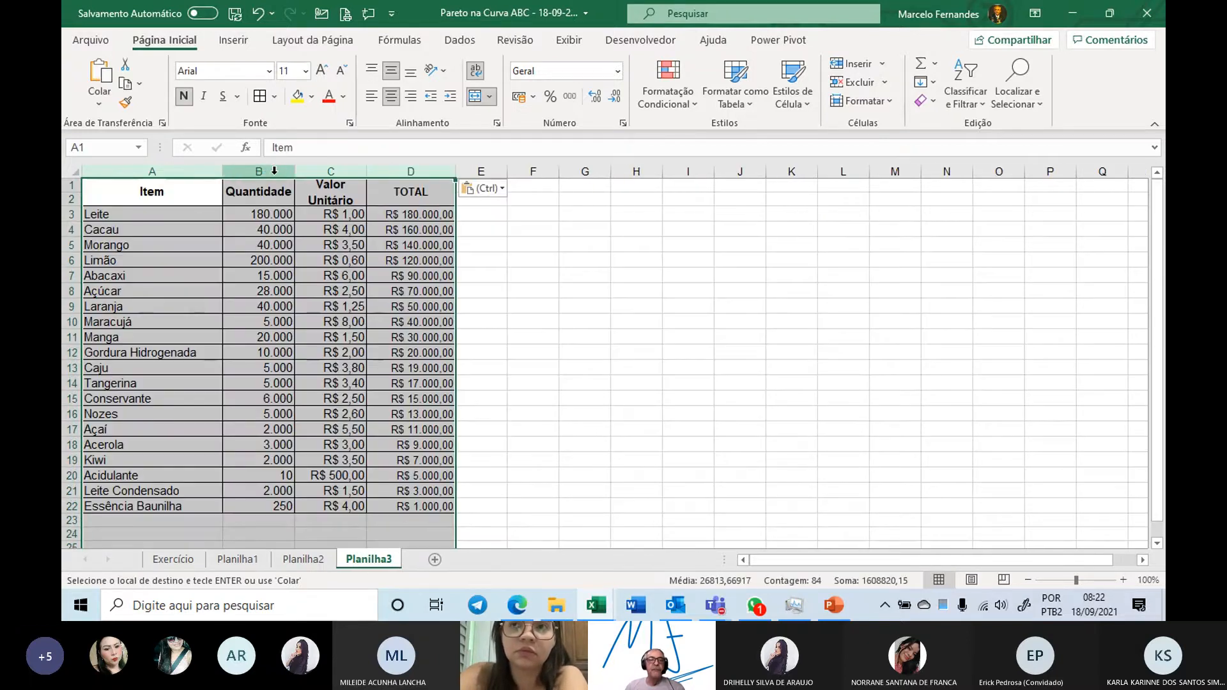
{"action": "left_click", "coordinate": [404, 220]}
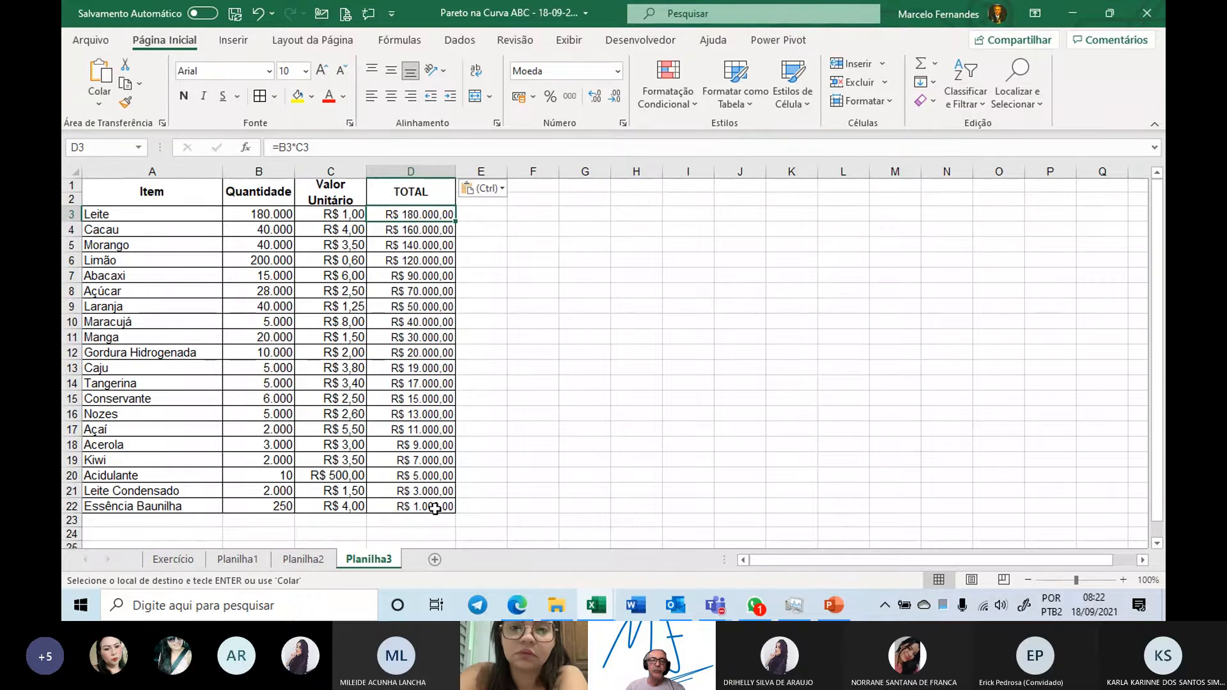
{"action": "left_click", "coordinate": [584, 246]}
{"action": "left_click", "coordinate": [499, 272]}
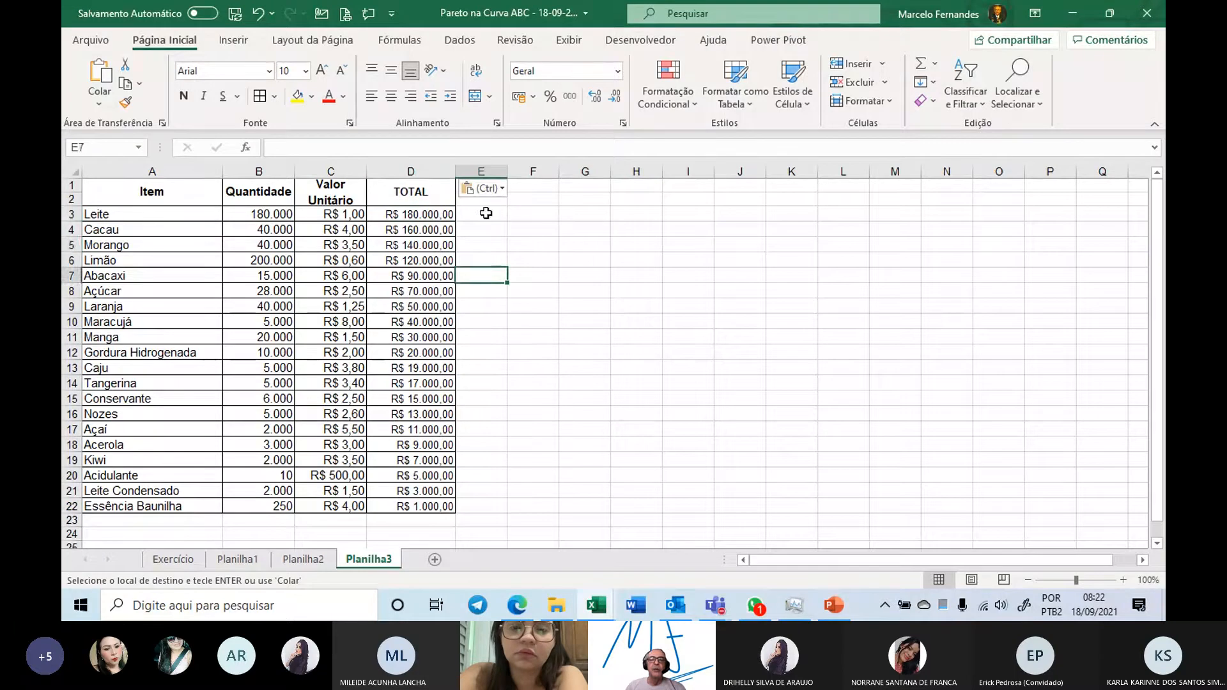
{"action": "left_click", "coordinate": [485, 240]}
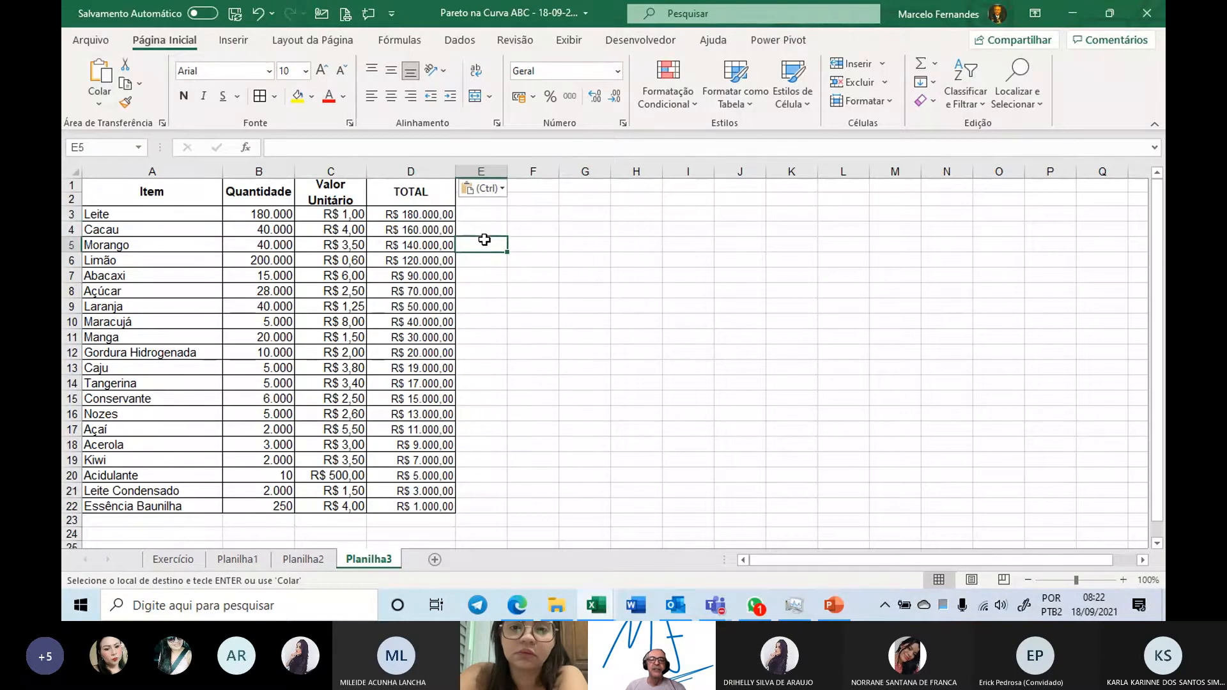
- Set the width of column E to 10 and merge and center cells E1:E2
{"action": "left_click", "coordinate": [491, 173]}
{"action": "right_click", "coordinate": [491, 175]}
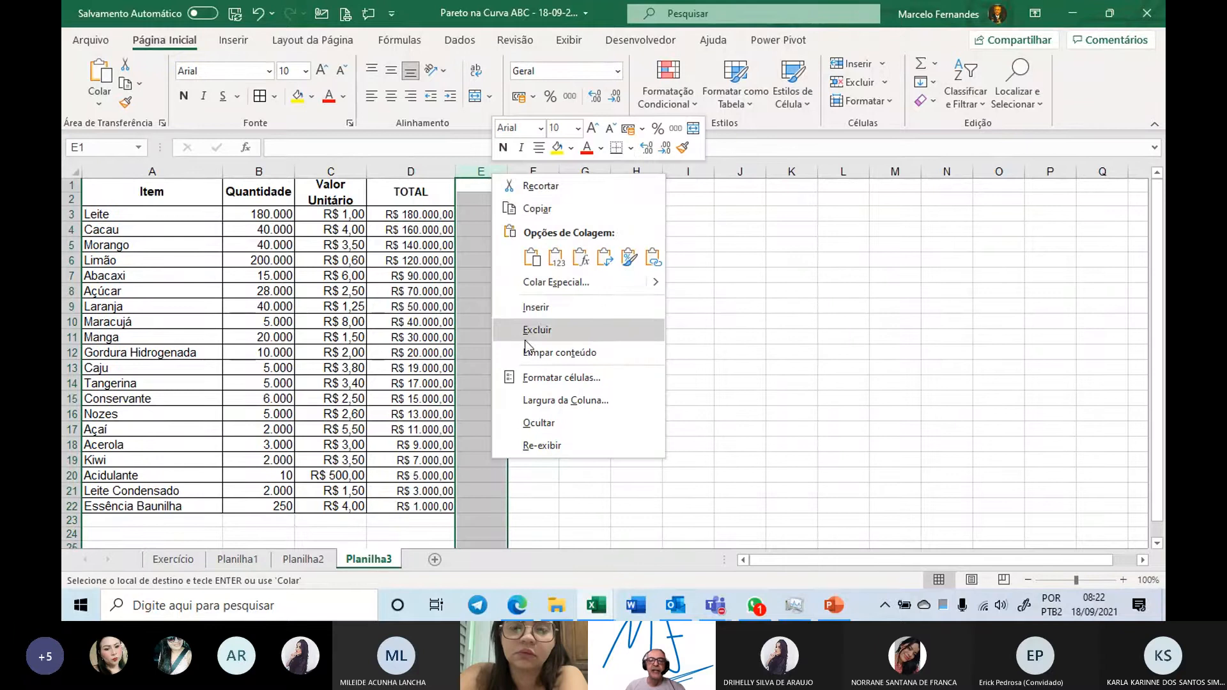
{"action": "left_click", "coordinate": [542, 400]}
{"action": "type", "text": "10"}
{"action": "key", "text": "Return"}
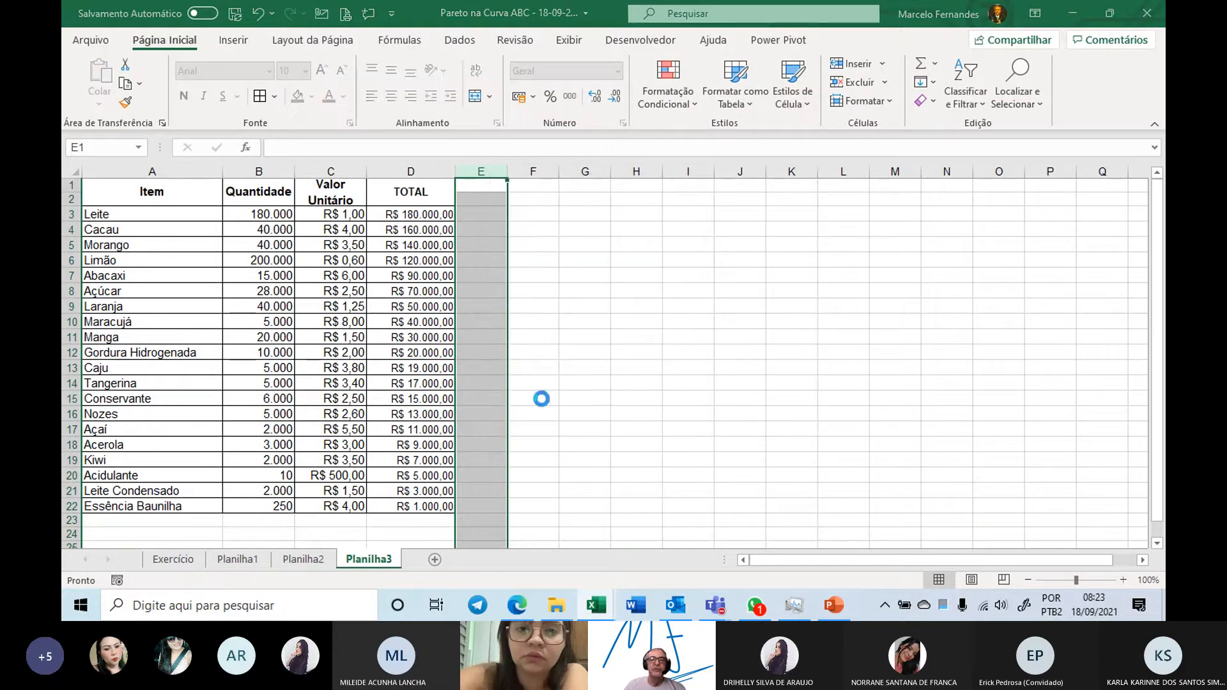
{"action": "left_click_drag", "start_coordinate": [481, 186], "coordinate": [482, 197]}
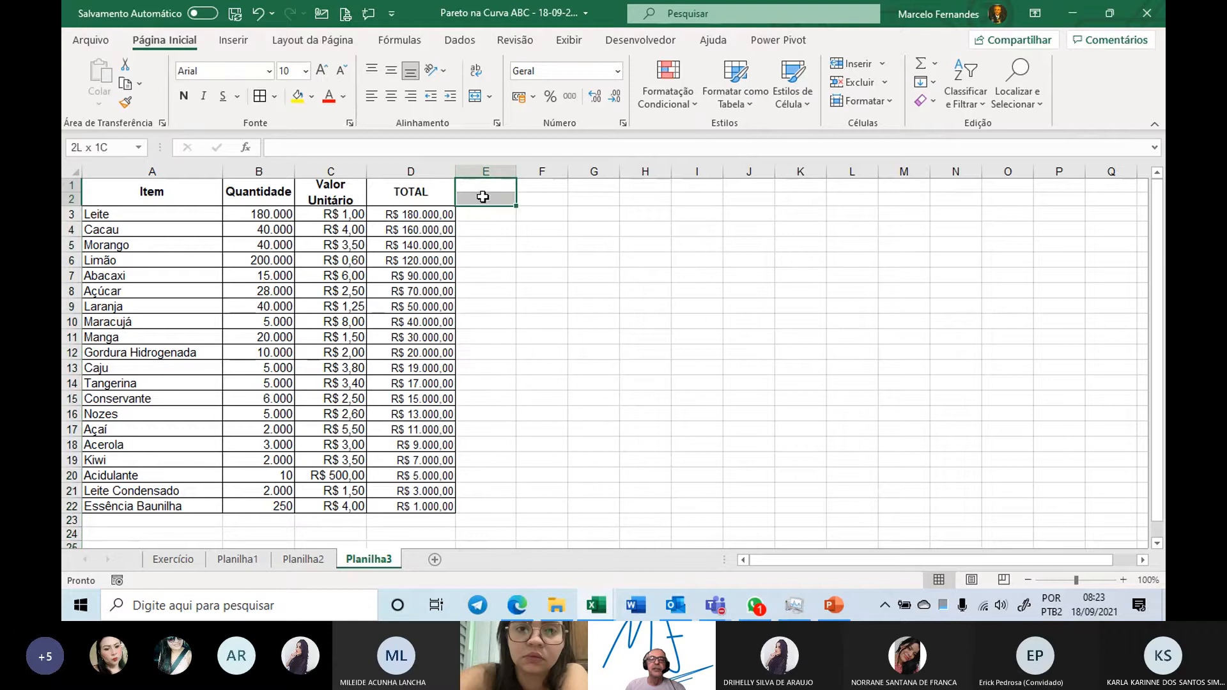
{"action": "left_click", "coordinate": [475, 95]}
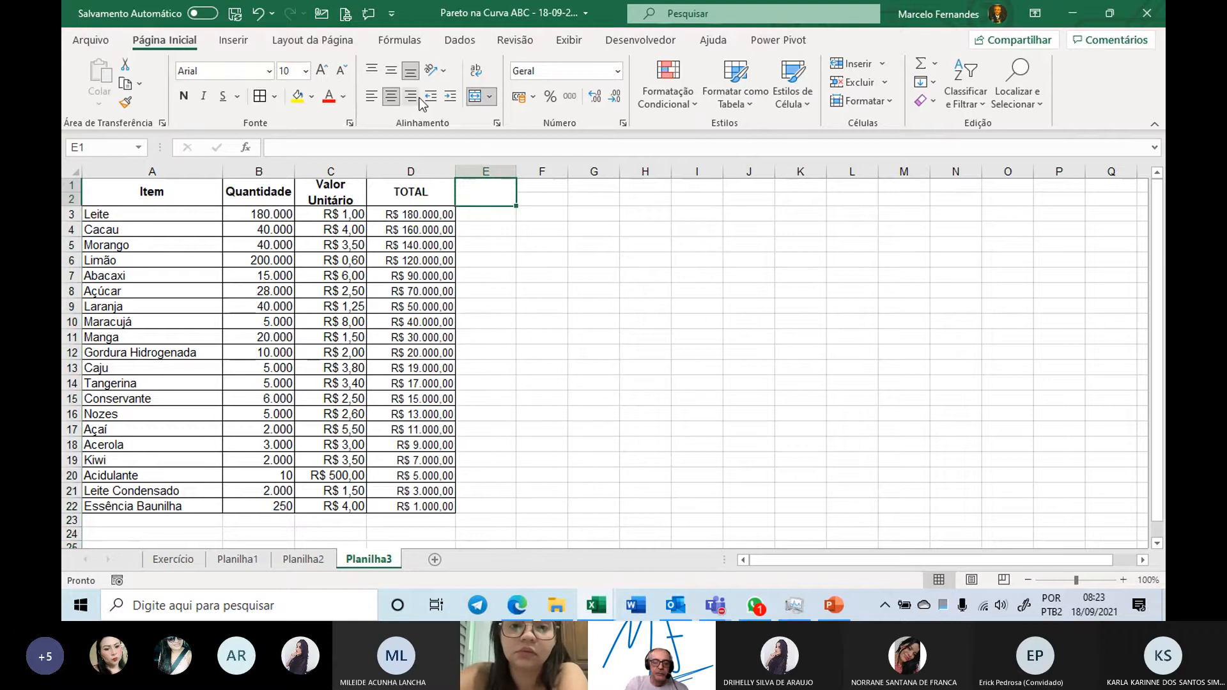
{"action": "type", "text": "%"}
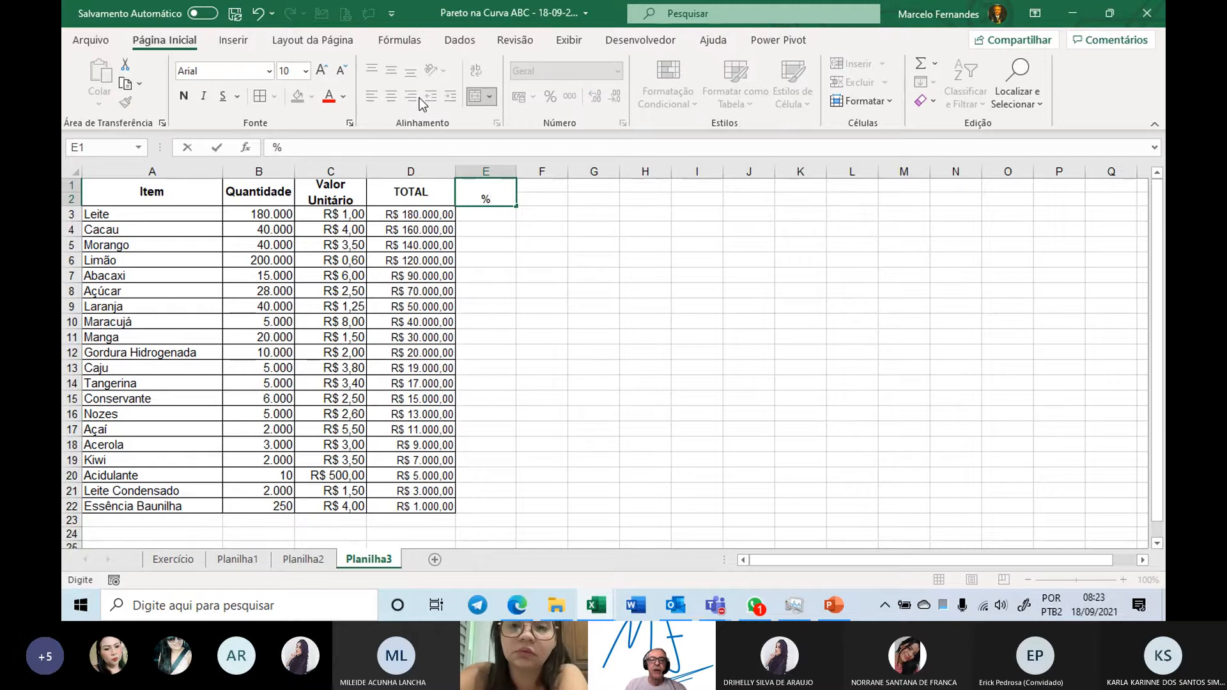
{"action": "key", "text": "alt"}
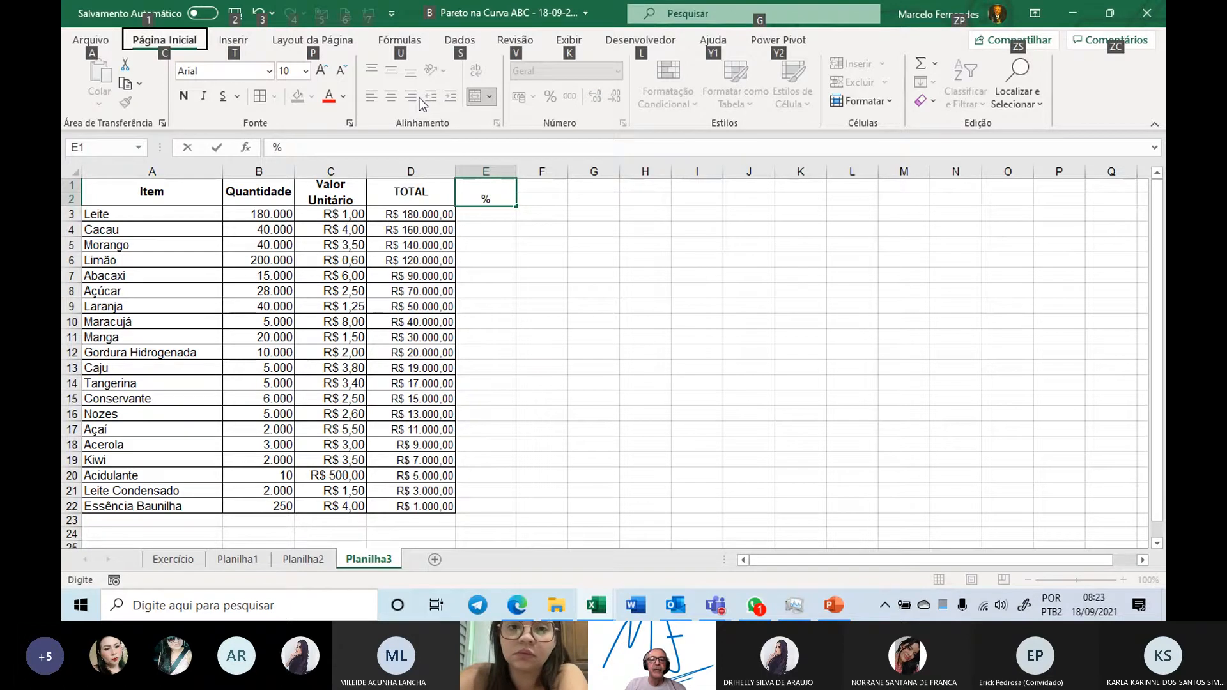
{"action": "key", "text": "Escape"}
{"action": "key", "text": "Escape"}
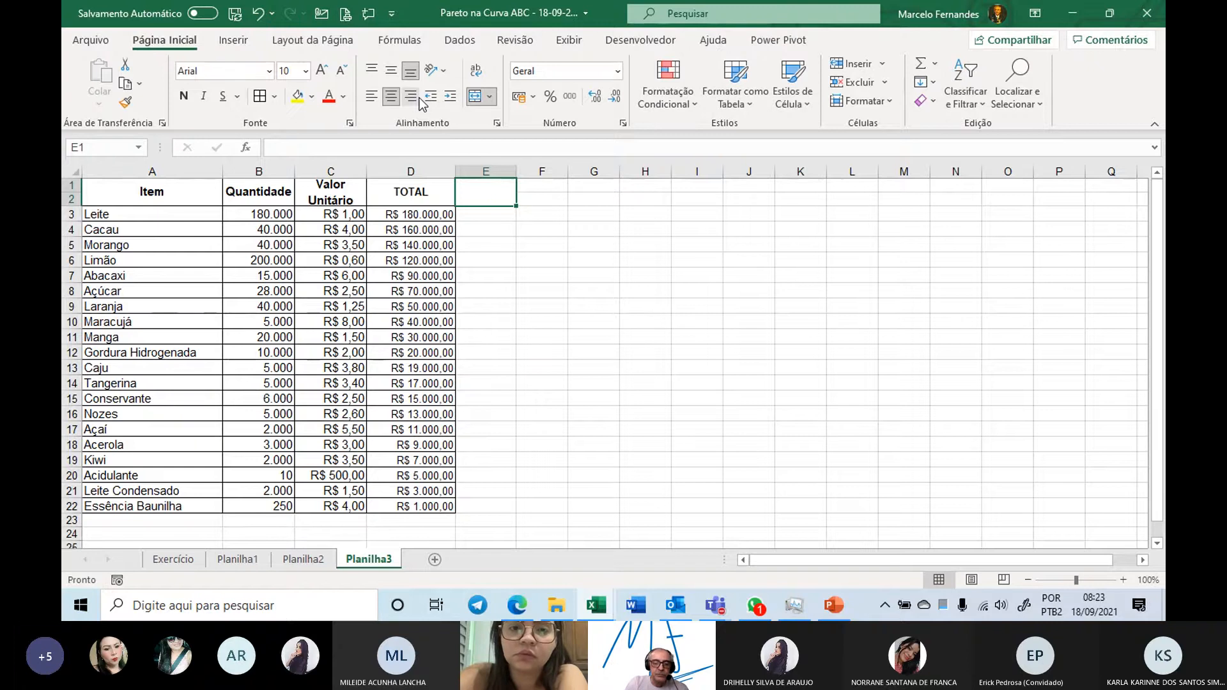
- Enter the two-line header "% Indiv" in merged cell E1, with a line break after the percent sign, and make it bold
{"action": "type", "text": "%"}
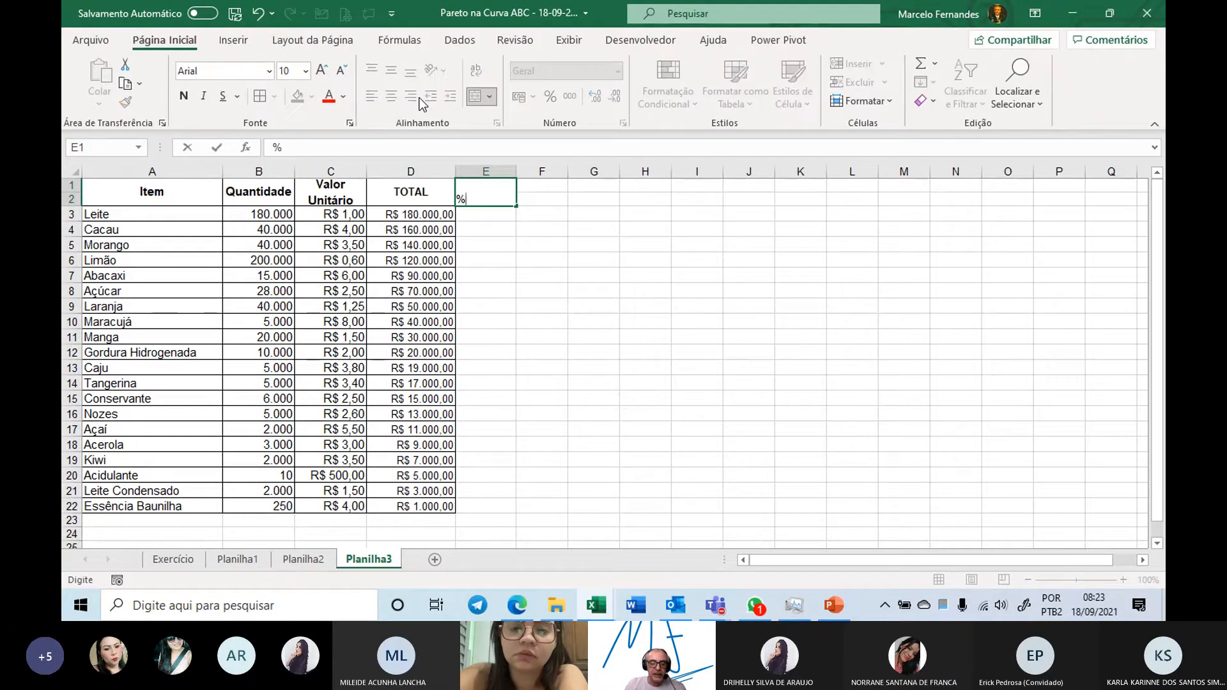
{"action": "key", "text": "alt+Return"}
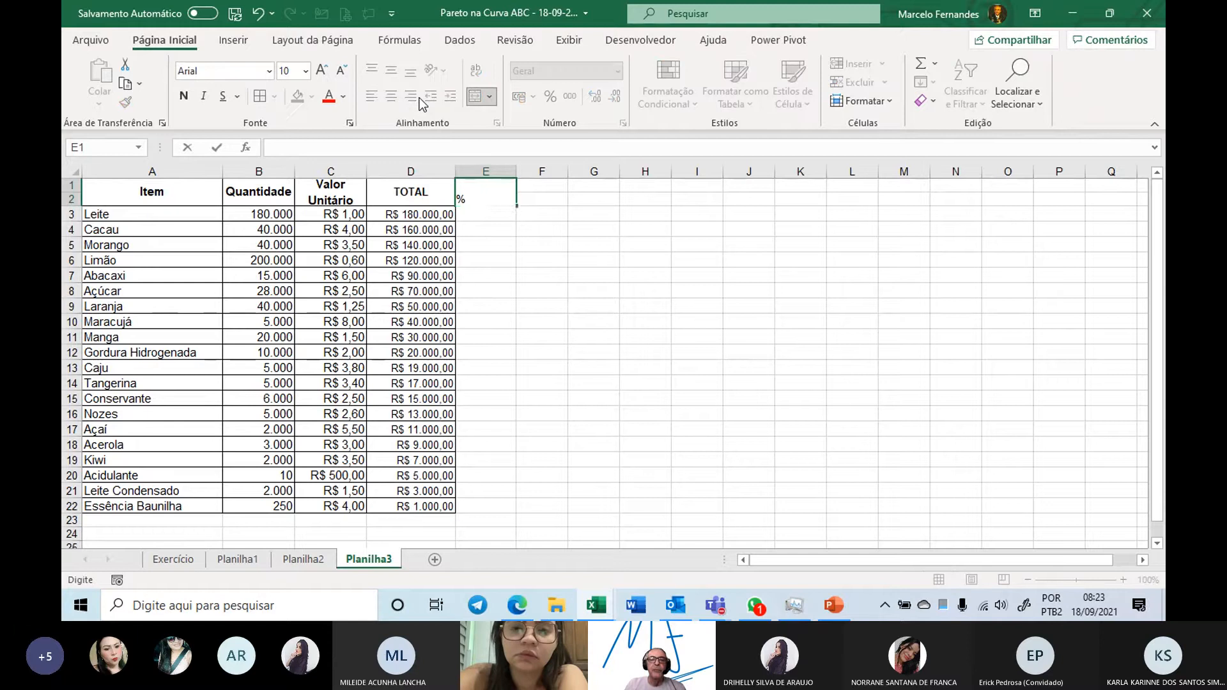
{"action": "type", "text": "I"}
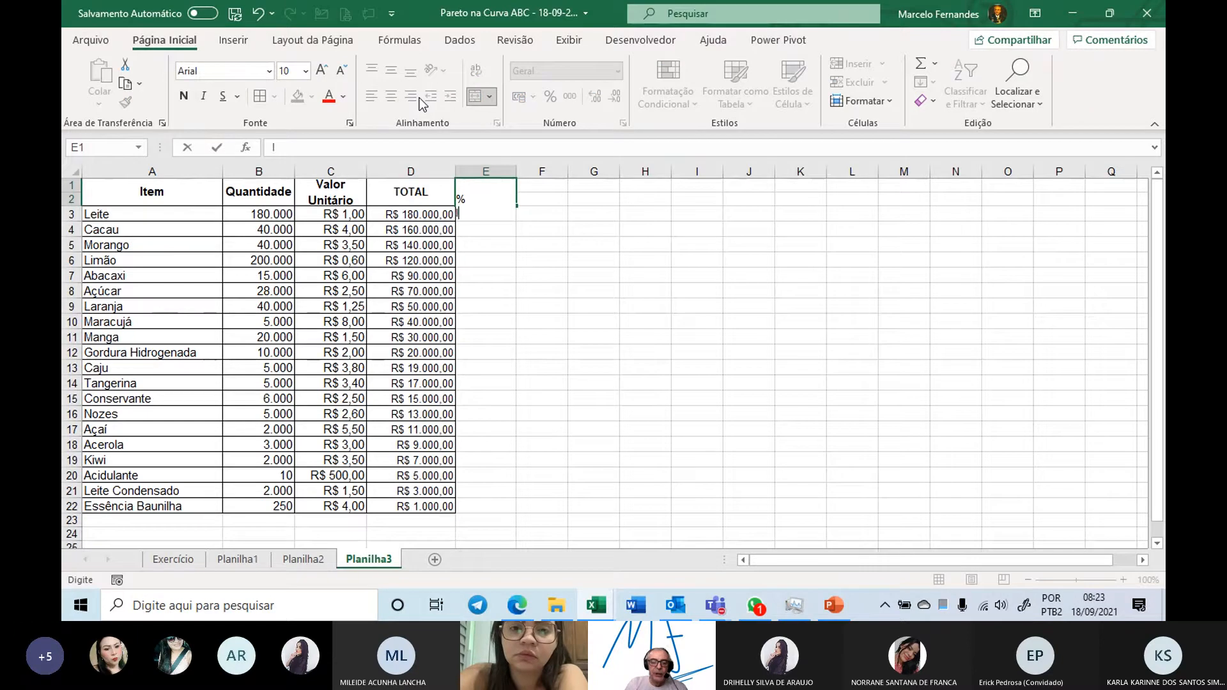
{"action": "type", "text": "NDIV"}
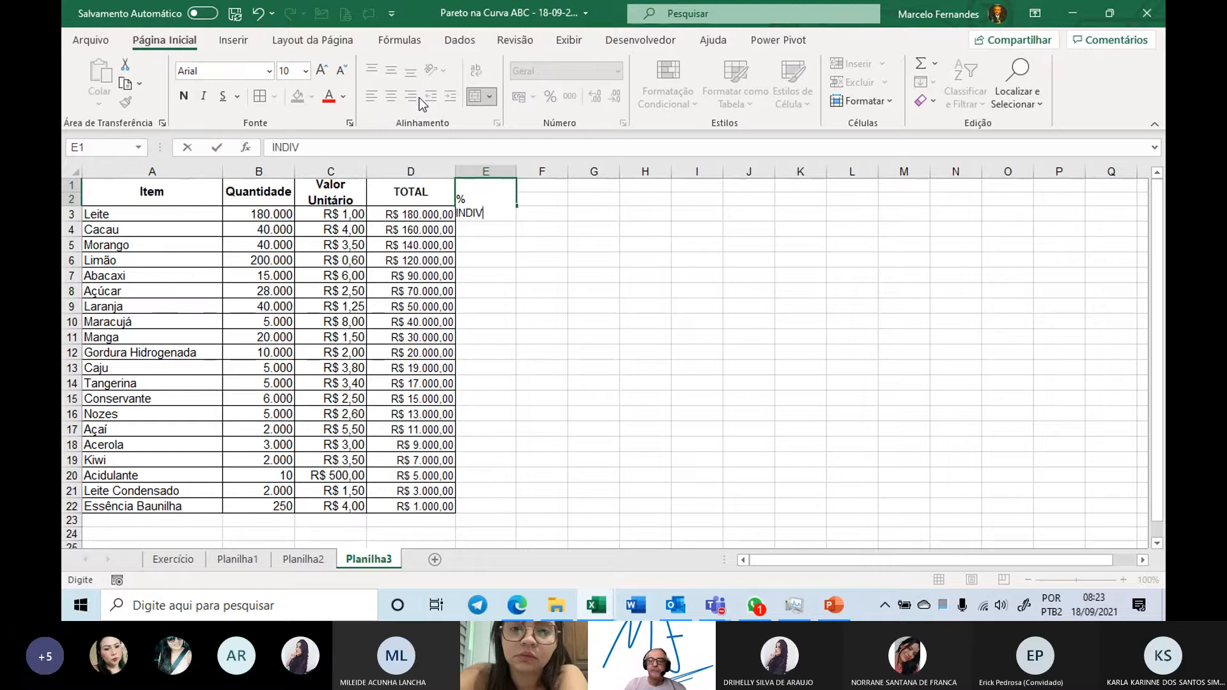
{"action": "key", "text": "BackSpace"}
{"action": "key", "text": "BackSpace"}
{"action": "key", "text": "BackSpace"}
{"action": "key", "text": "BackSpace"}
{"action": "type", "text": "n"}
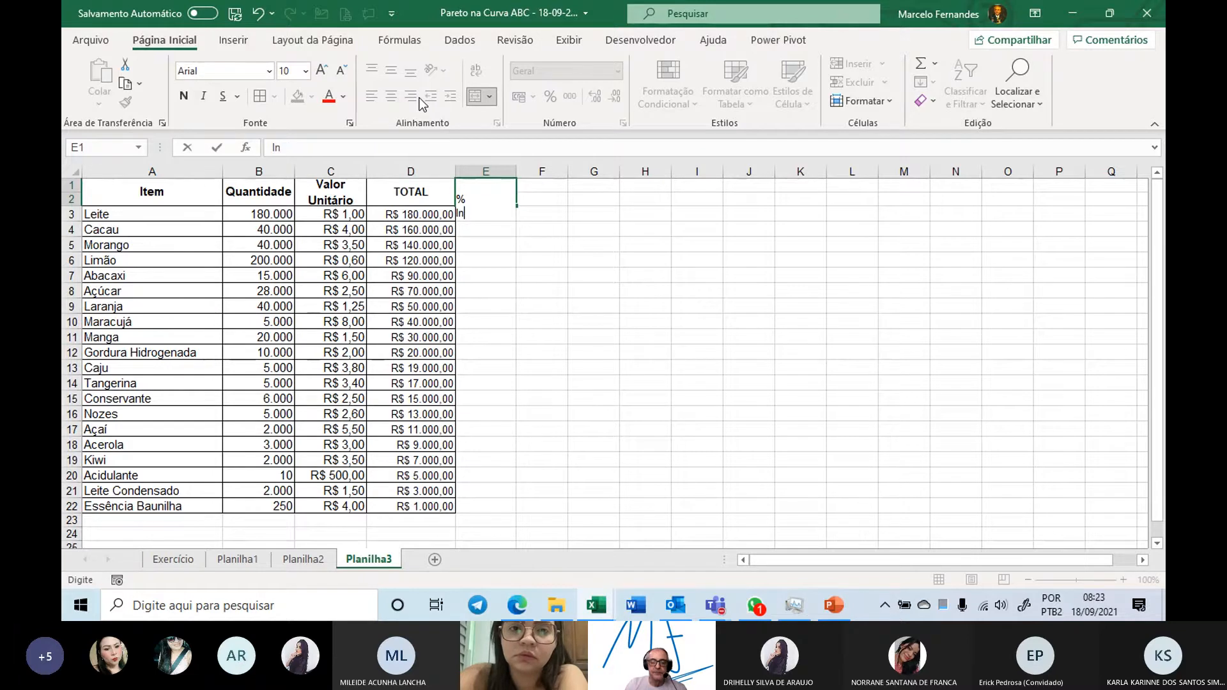
{"action": "type", "text": "div"}
{"action": "key", "text": "Return"}
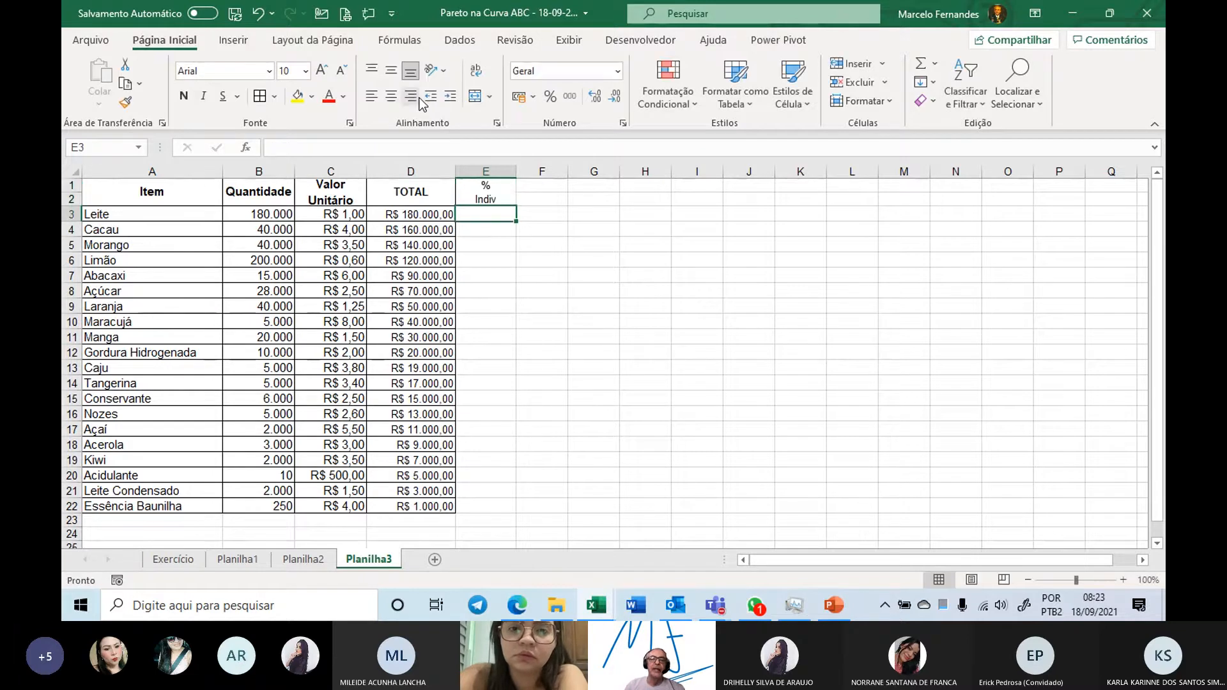
{"action": "left_click", "coordinate": [477, 192]}
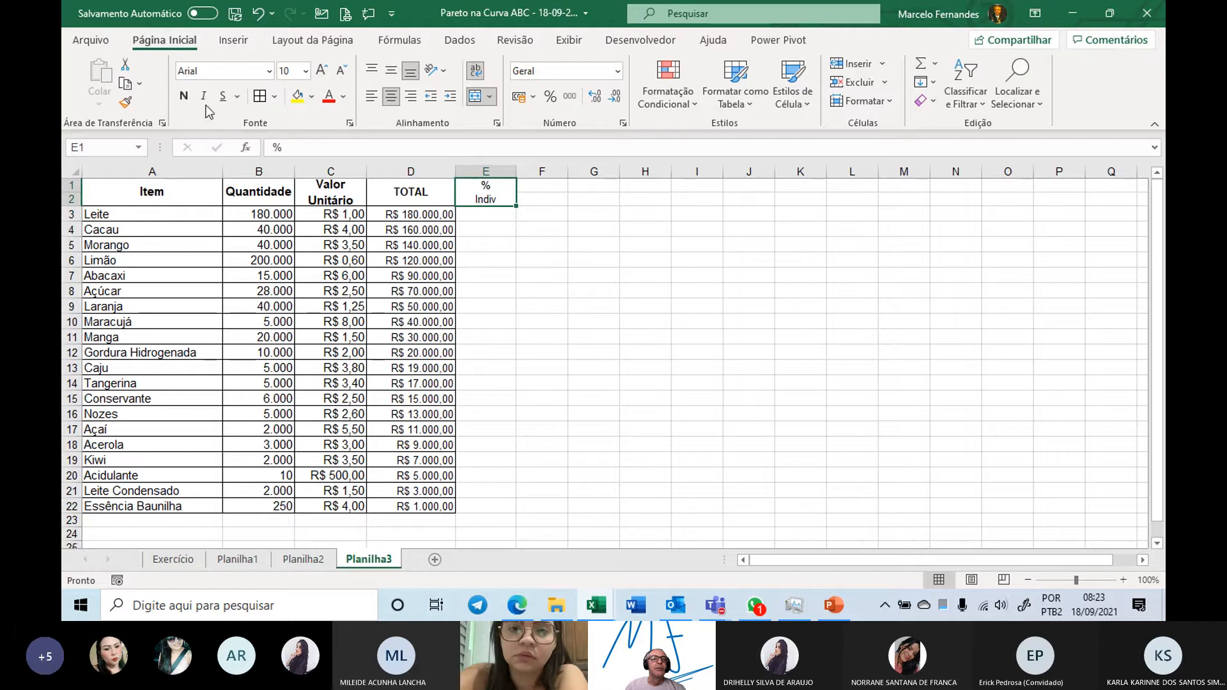
{"action": "left_click", "coordinate": [184, 96]}
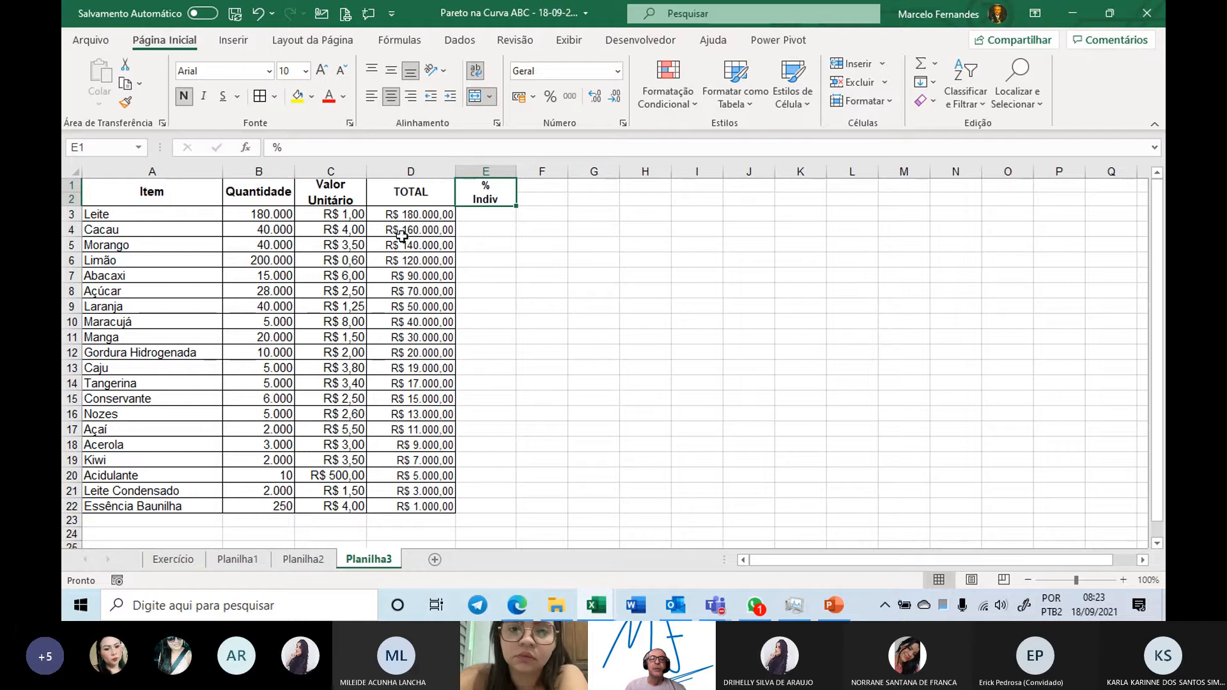
- Check the sum of the TOTAL values in cells D3:D22
{"action": "left_click", "coordinate": [487, 212]}
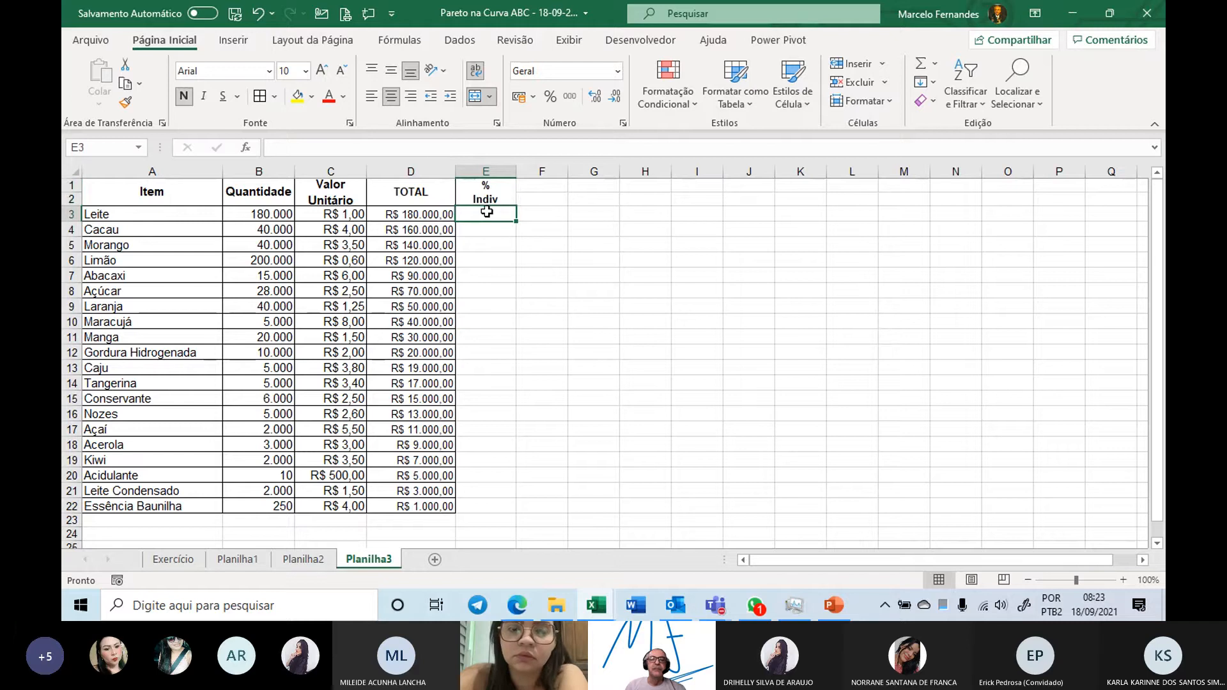
{"action": "left_click", "coordinate": [403, 214]}
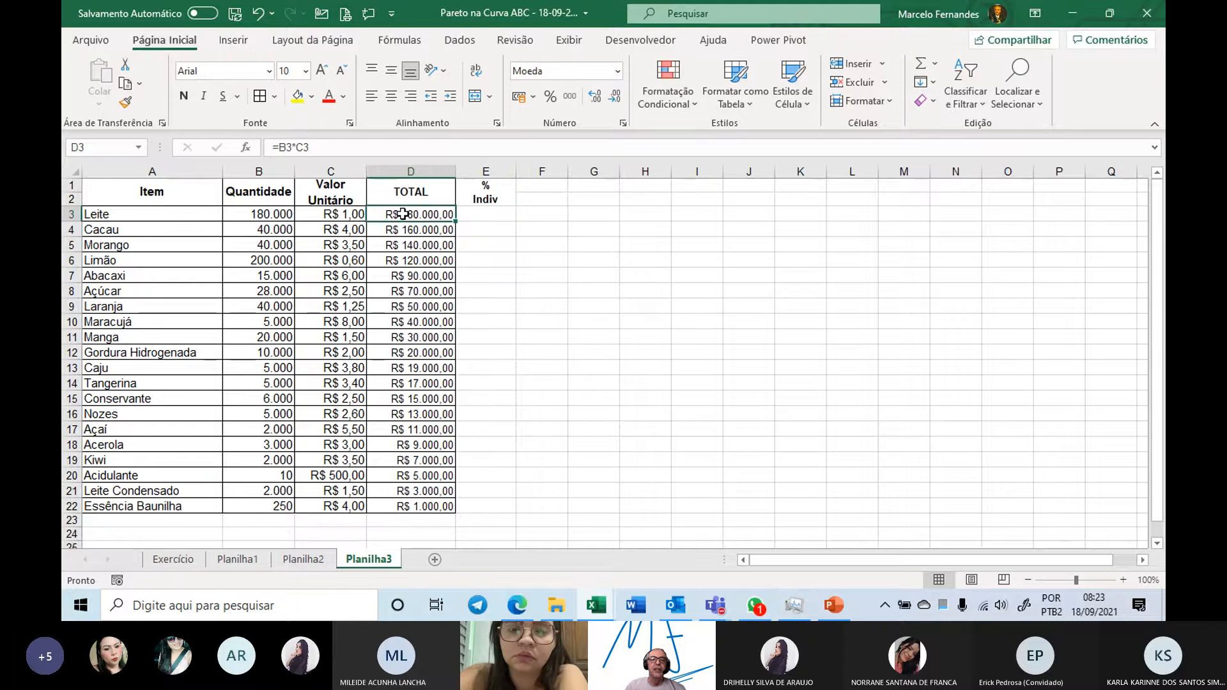
{"action": "mouse_move", "coordinate": [402, 214]}
{"action": "left_mouse_down"}
{"action": "mouse_move", "coordinate": [425, 505]}
{"action": "mouse_move", "coordinate": [446, 503]}
{"action": "left_mouse_up"}
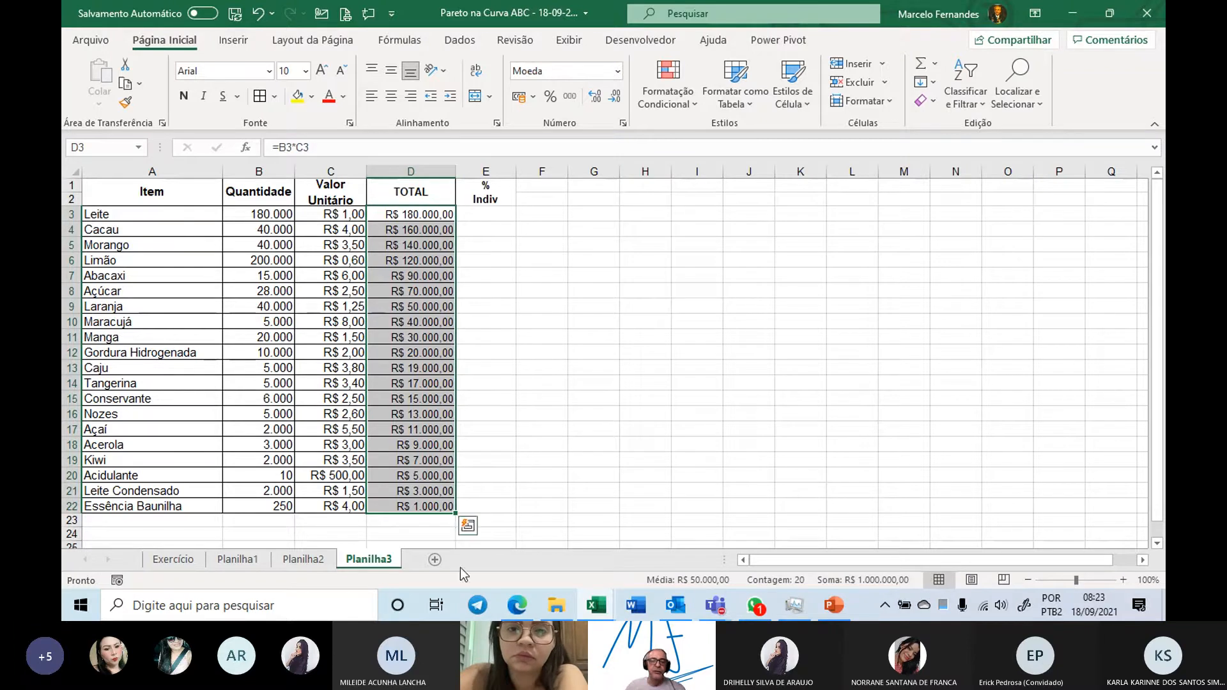
{"action": "left_click", "coordinate": [419, 536]}
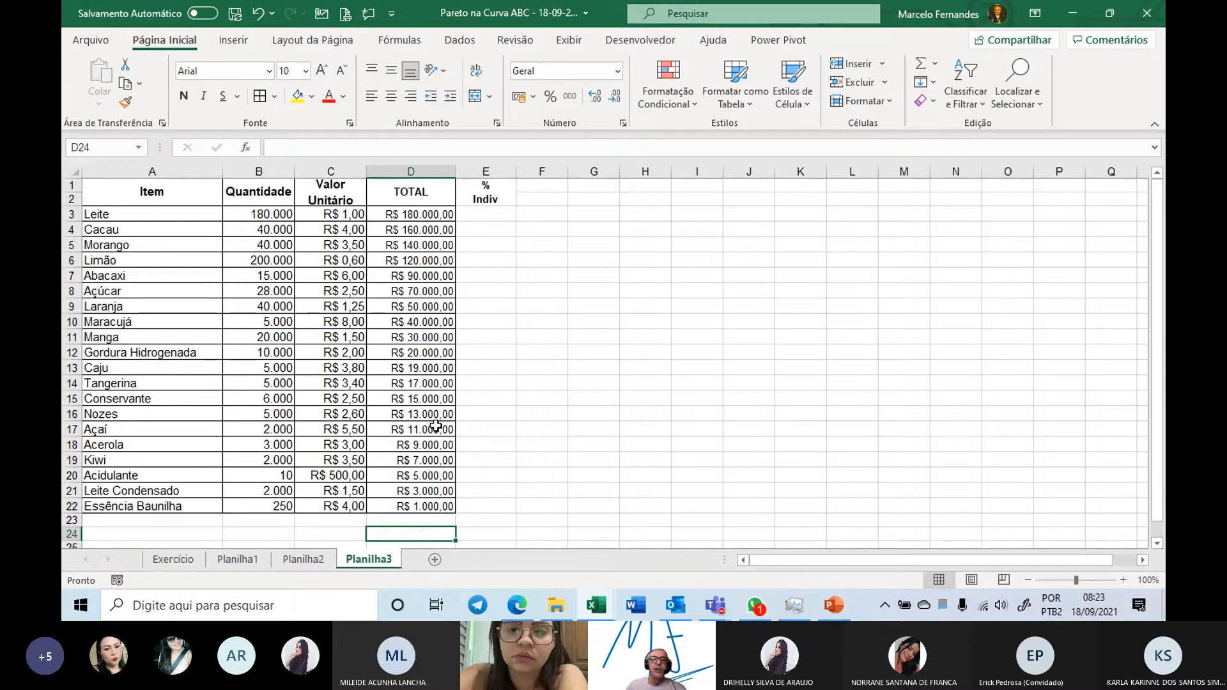
- Enter the formula =D3/SOMA($D$3:$D$22) in cell E3 to compute the individual share of Leite
{"action": "left_click", "coordinate": [486, 214]}
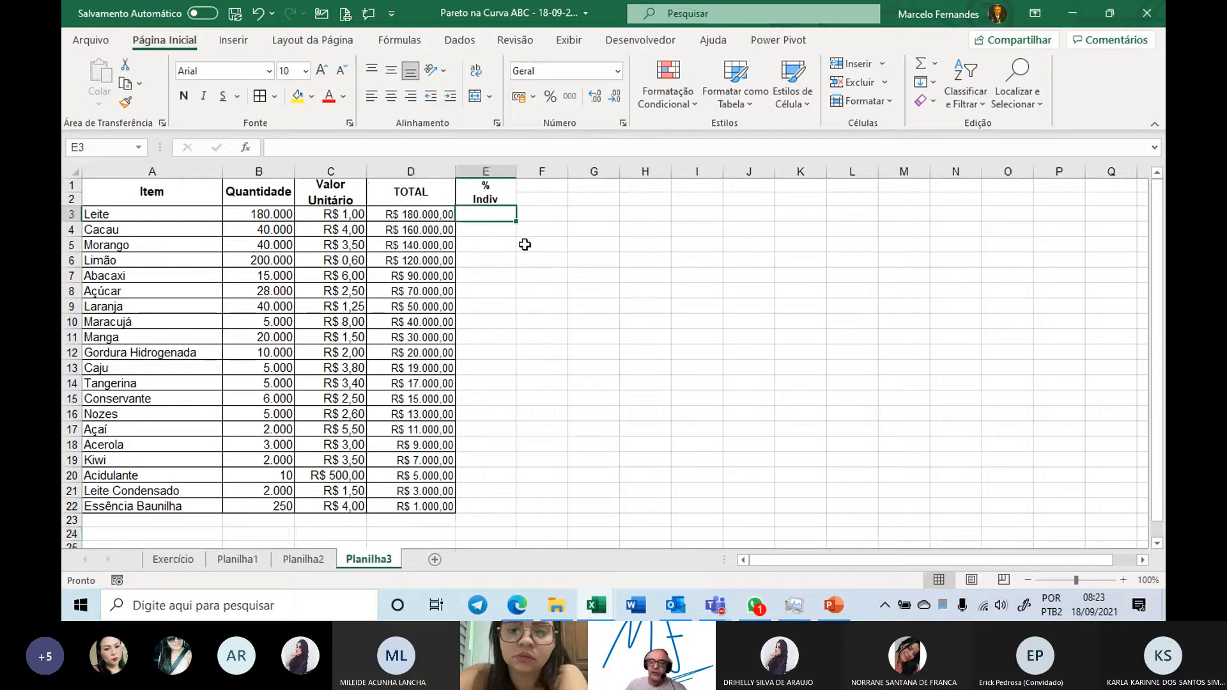
{"action": "type", "text": "="}
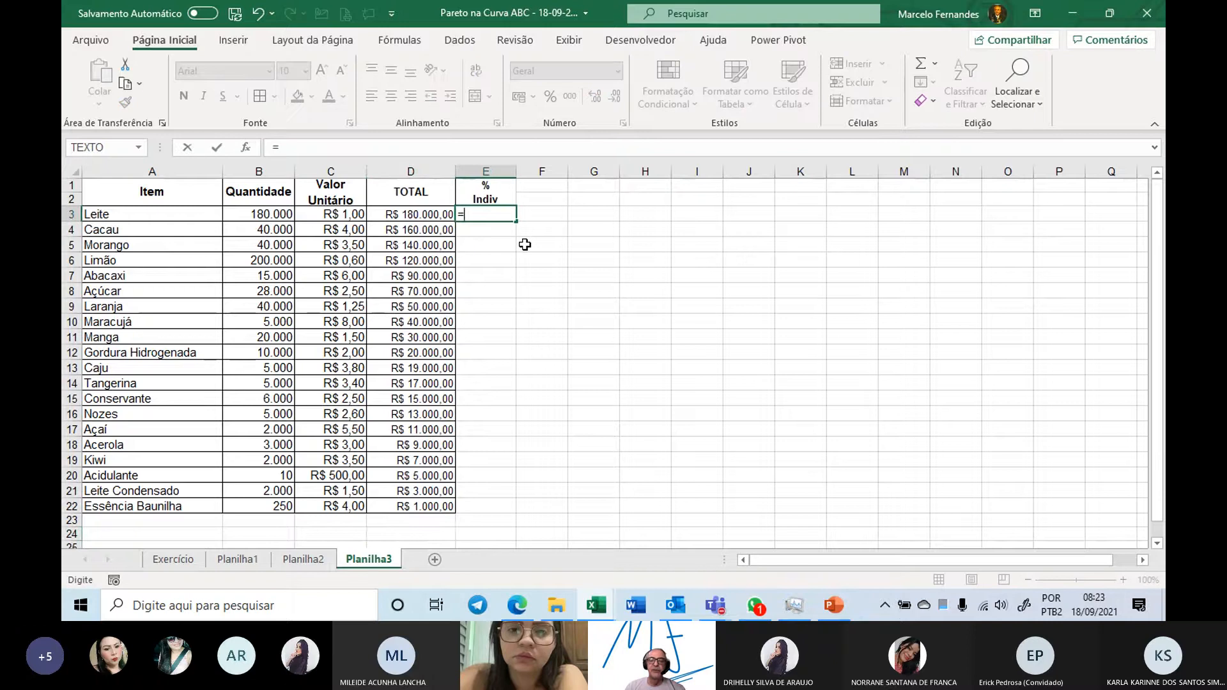
{"action": "key", "text": "Left"}
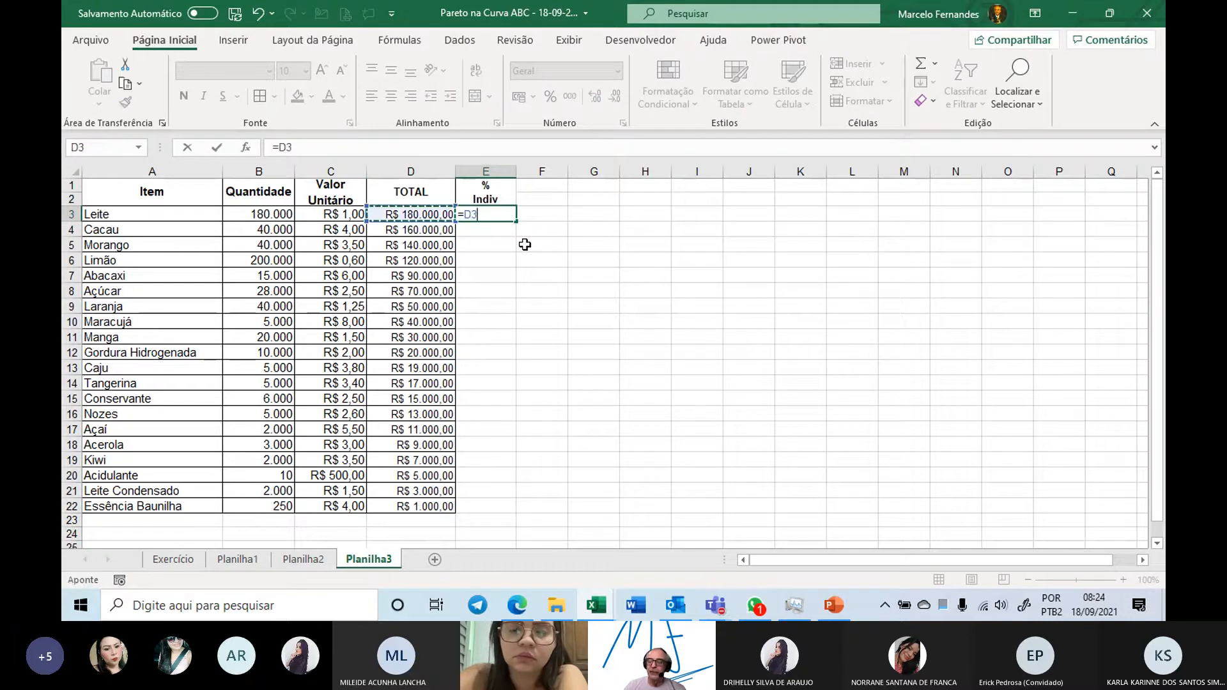
{"action": "type", "text": "/soma\\"}
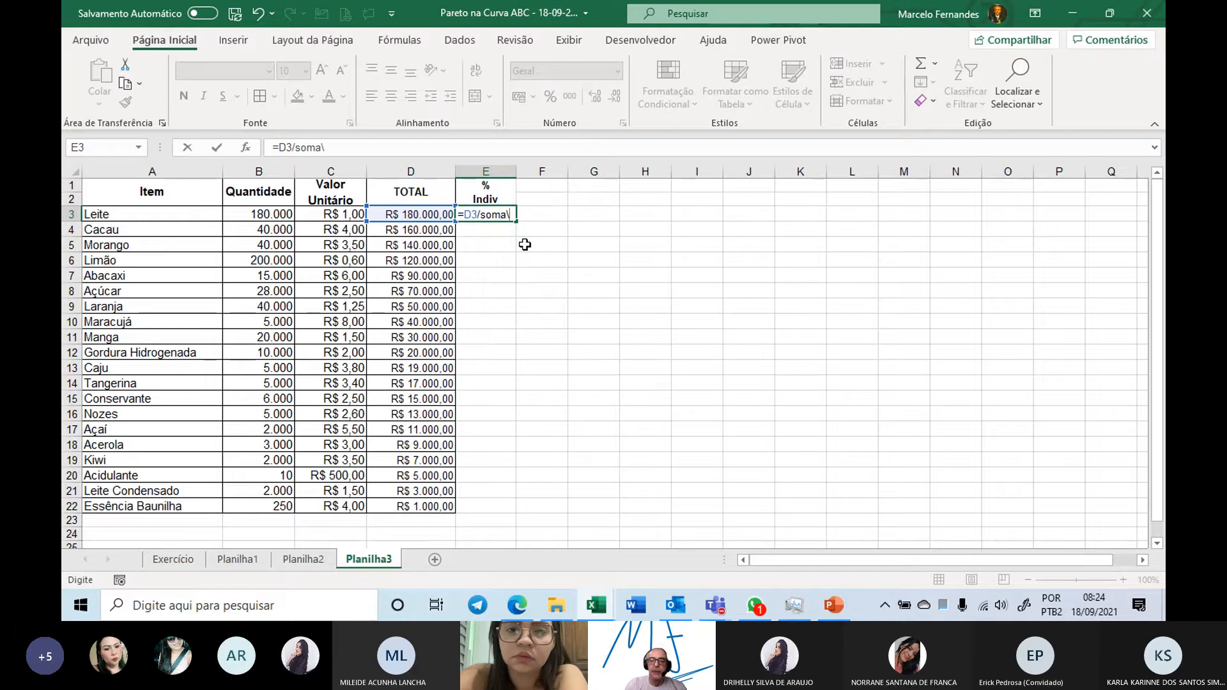
{"action": "key", "text": "BackSpace"}
{"action": "type", "text": "("}
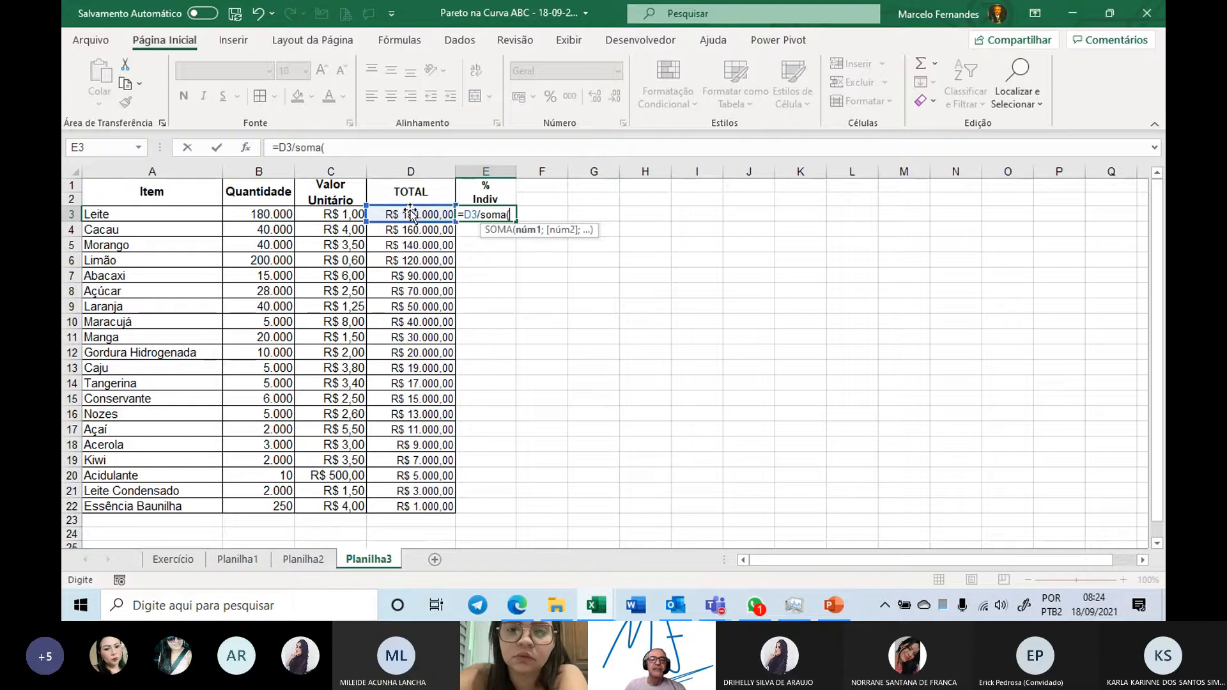
{"action": "left_click_drag", "start_coordinate": [411, 215], "coordinate": [422, 498]}
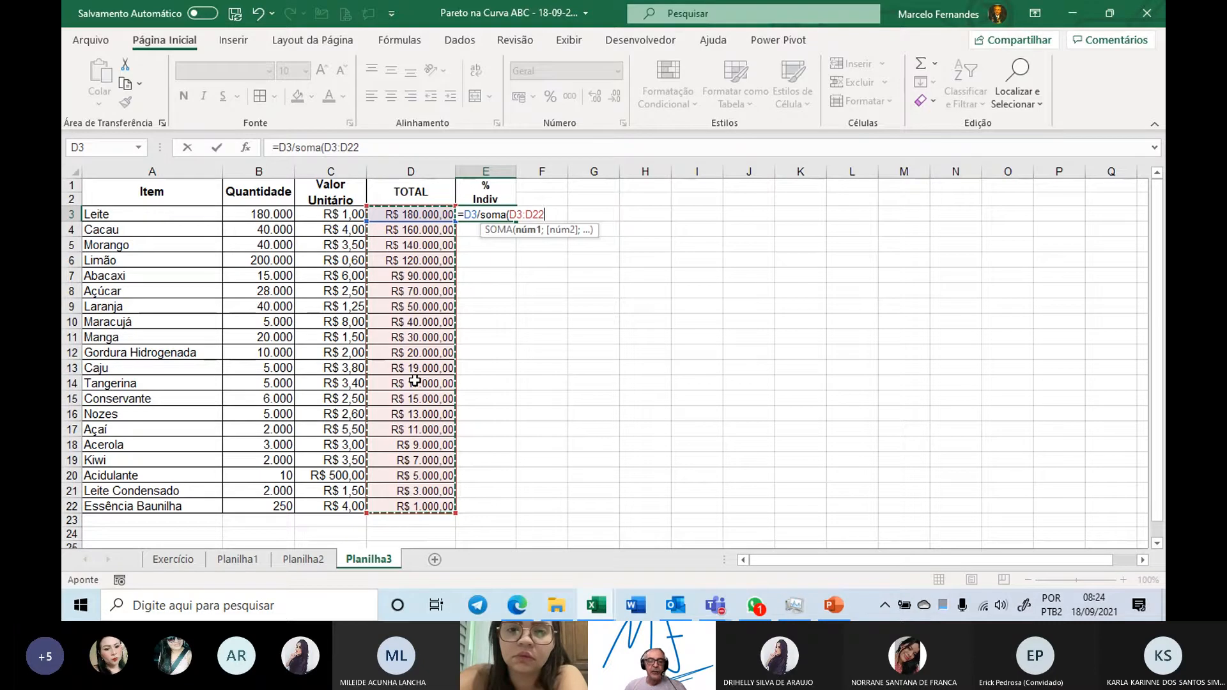
{"action": "key", "text": "F4"}
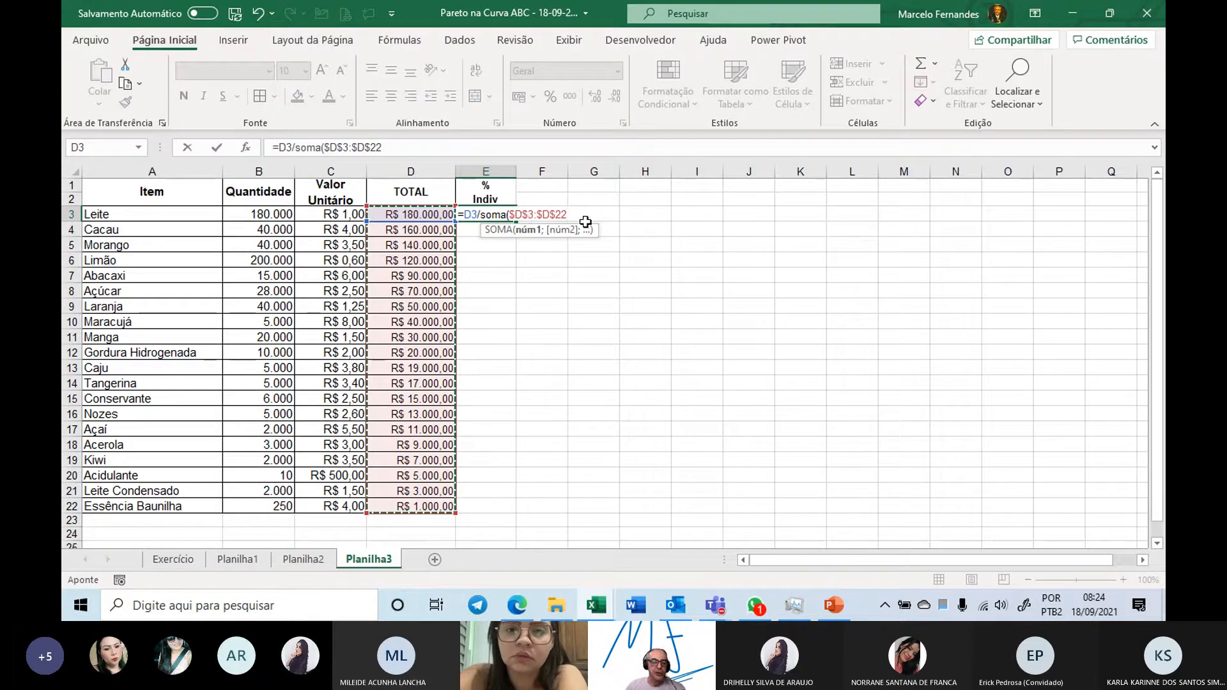
{"action": "type", "text": ")"}
{"action": "key", "text": "Return"}
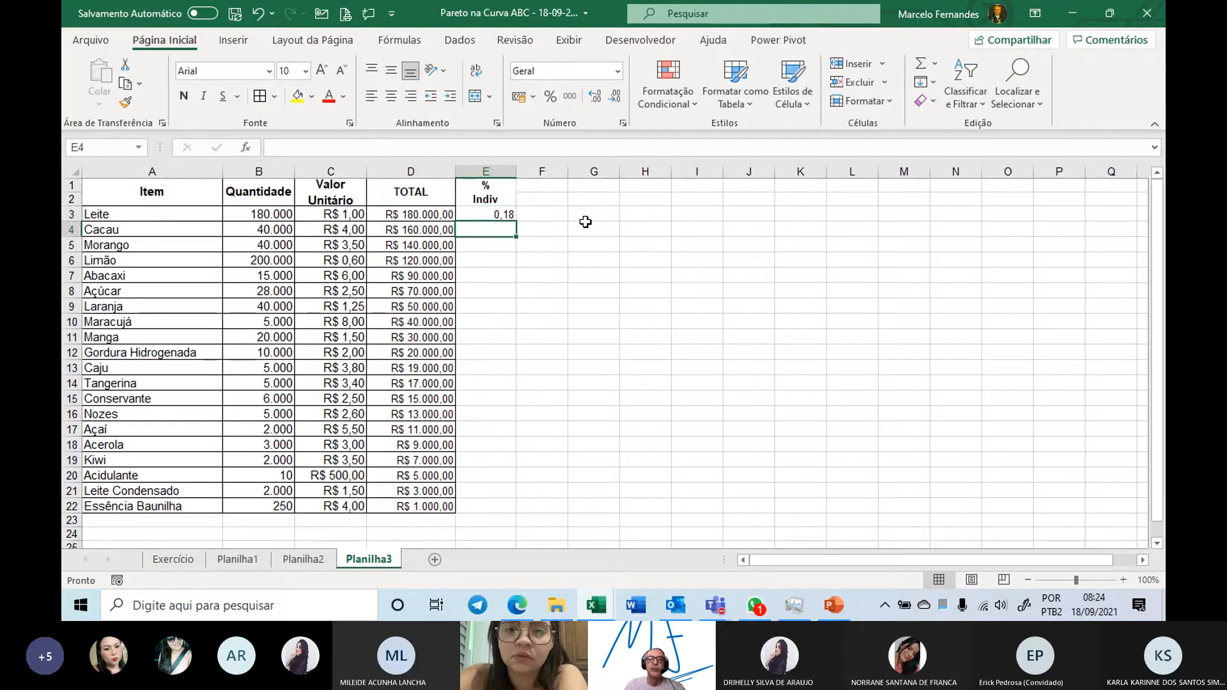
- Format E3 as a centered percentage with one decimal place and fill its formula down to E22
{"action": "key", "text": "Up"}
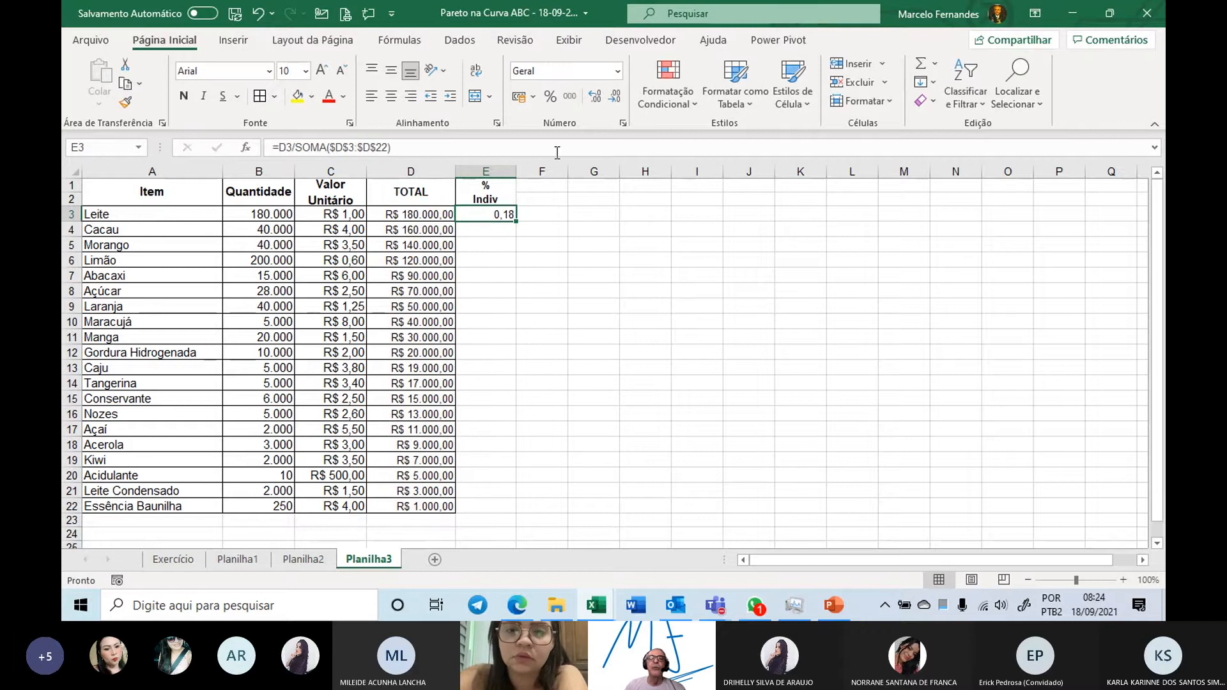
{"action": "left_click", "coordinate": [550, 97]}
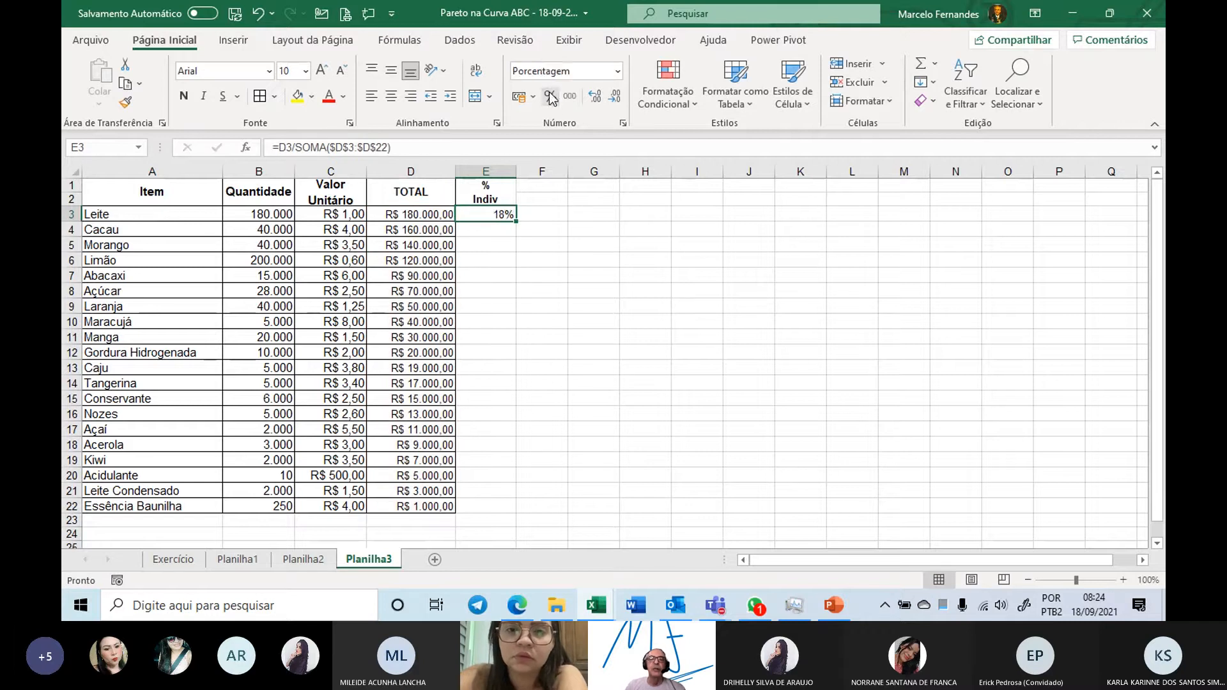
{"action": "left_click", "coordinate": [596, 96]}
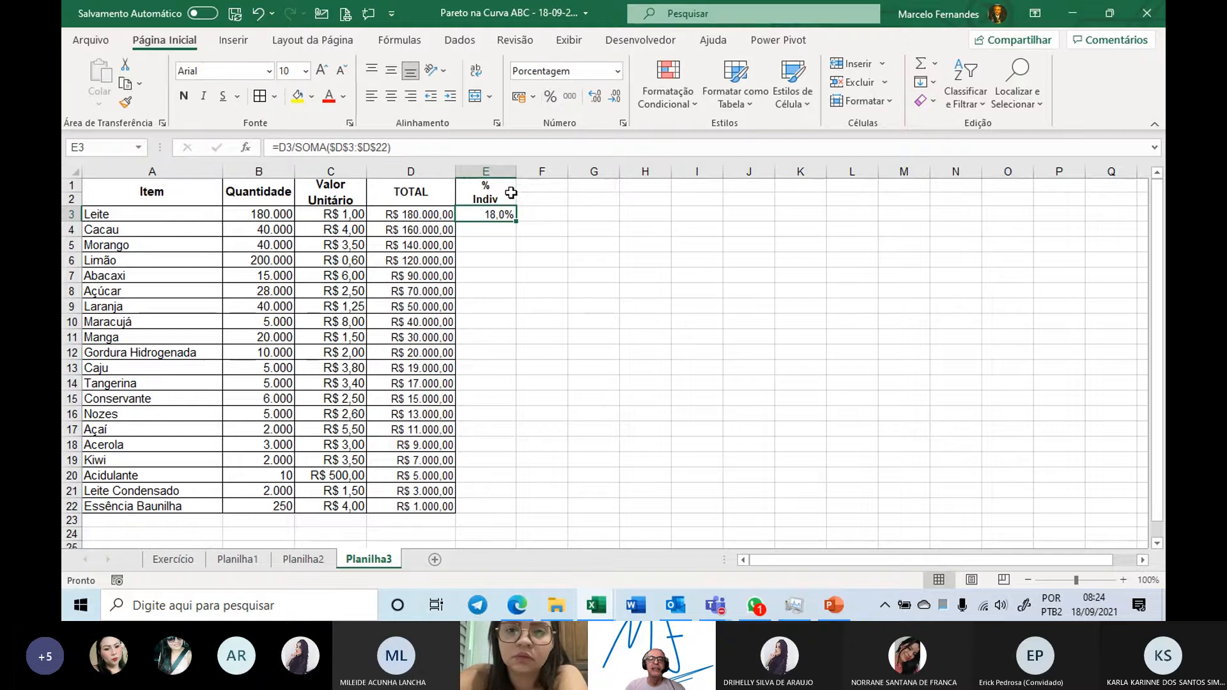
{"action": "left_click", "coordinate": [390, 97]}
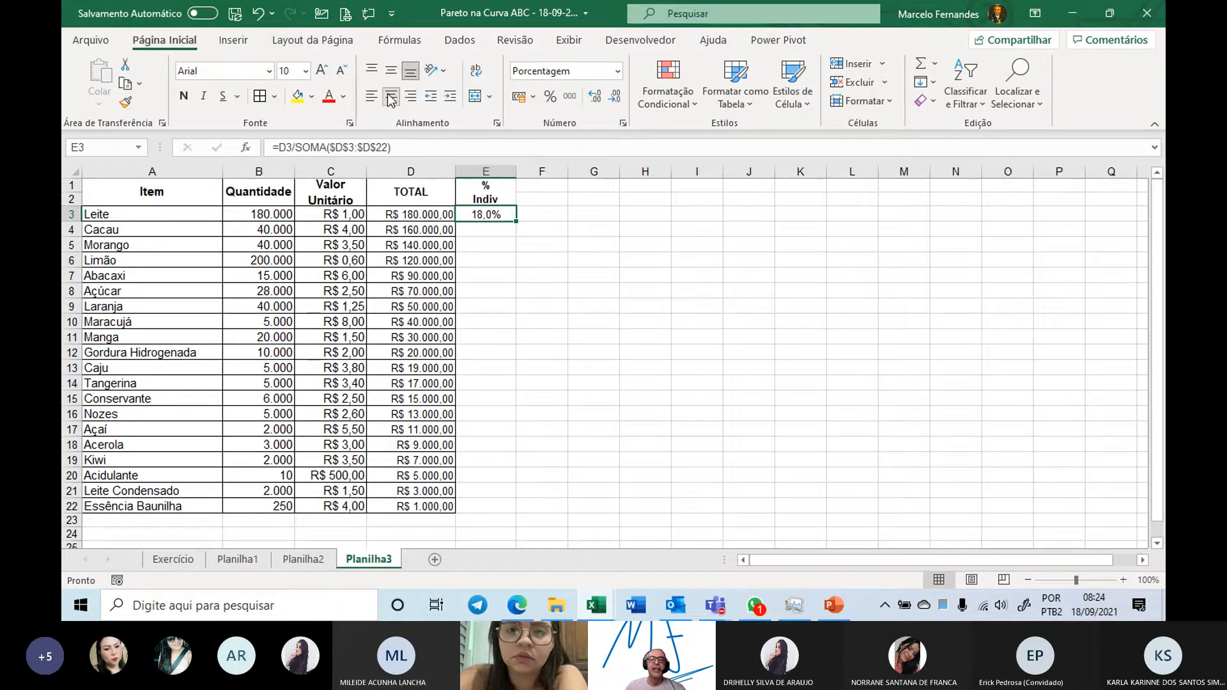
{"action": "double_click", "coordinate": [518, 221]}
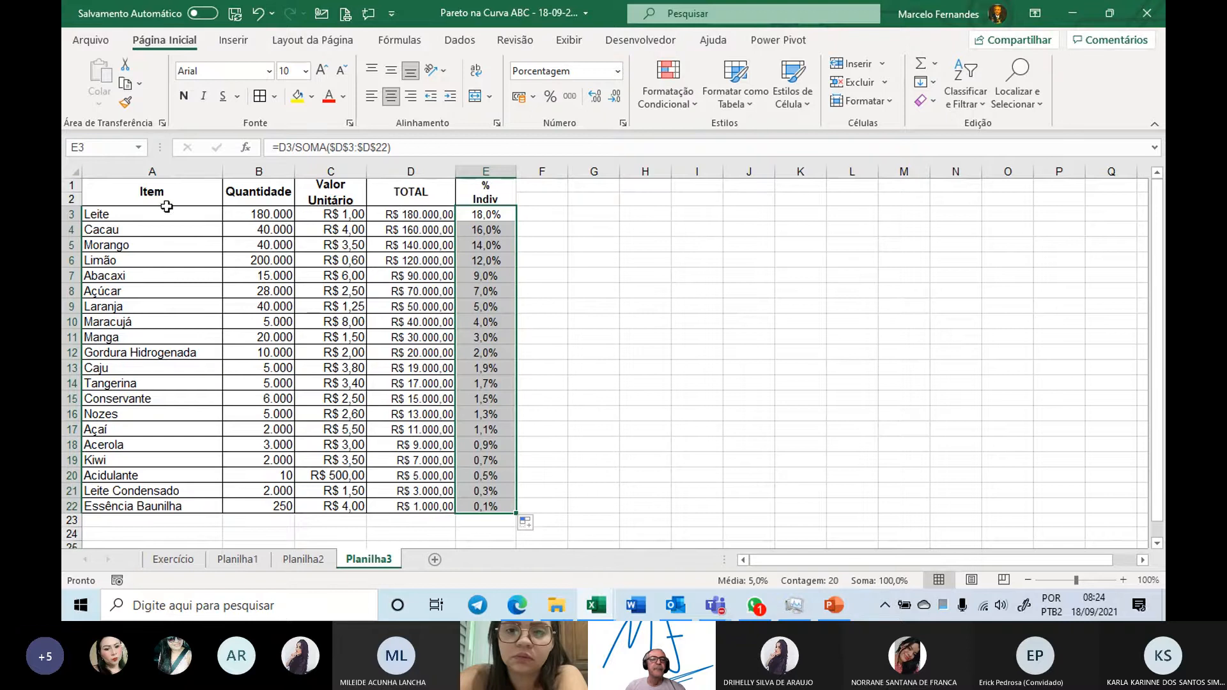
- Apply borders to the whole table A1:E22 and save the workbook
{"action": "left_click", "coordinate": [145, 202]}
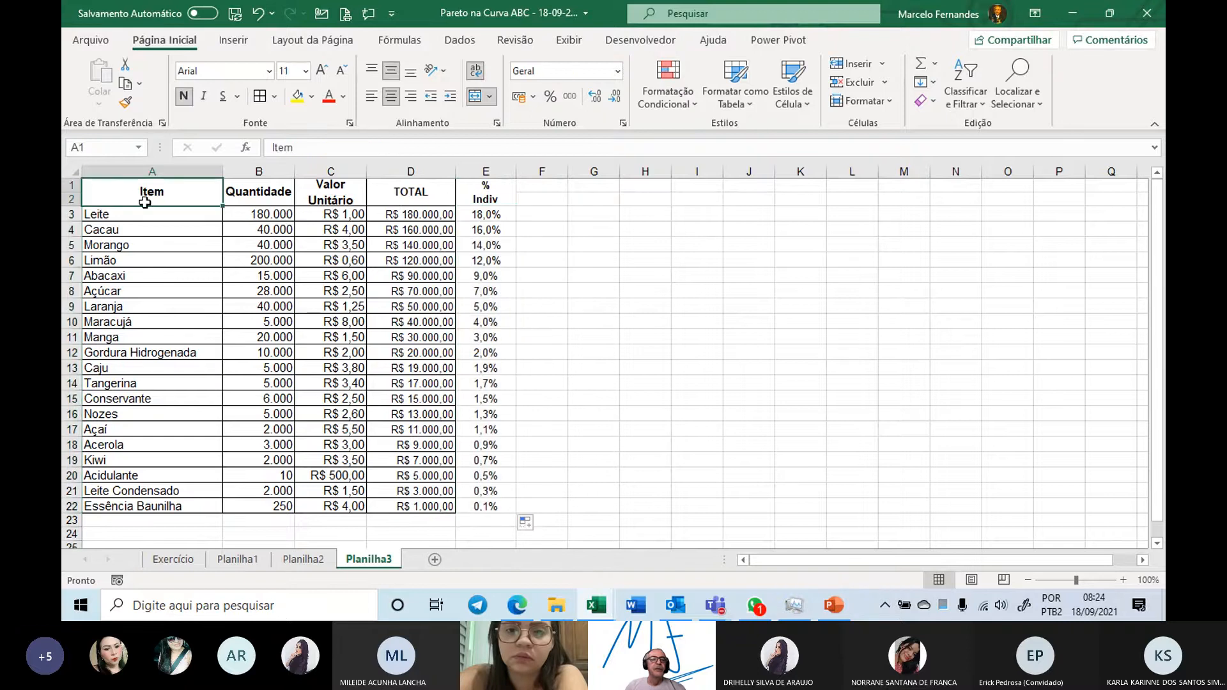
{"action": "left_click", "coordinate": [484, 507], "text": "shift"}
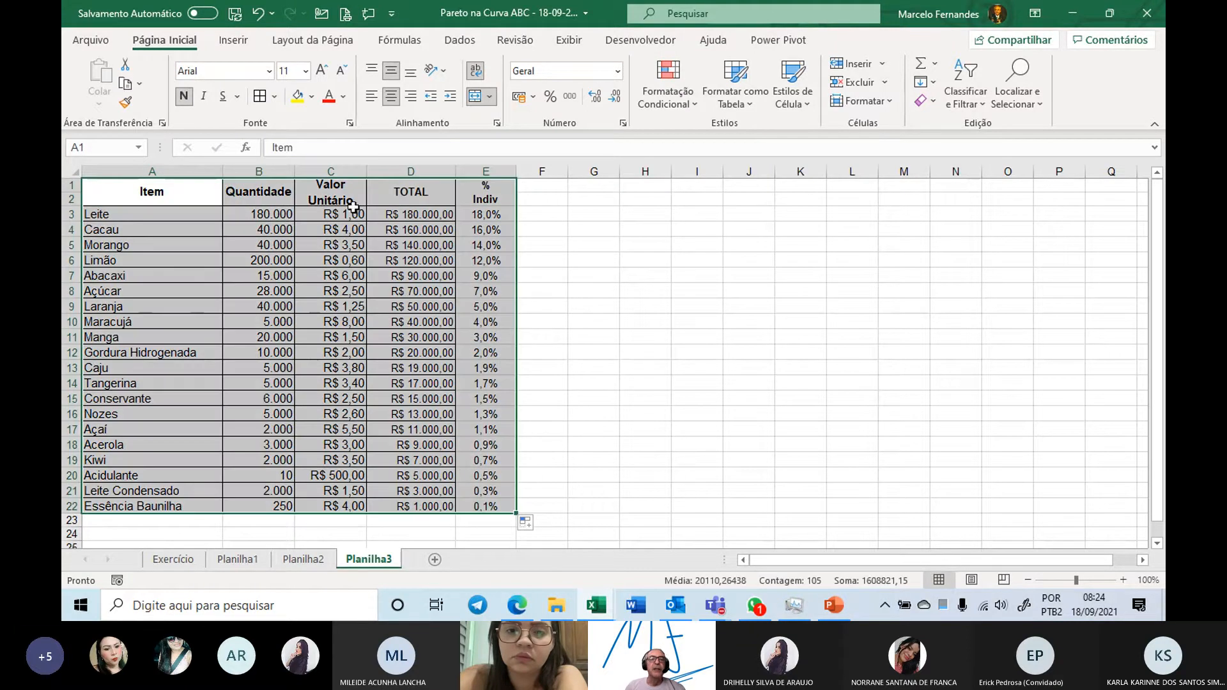
{"action": "left_click", "coordinate": [260, 100]}
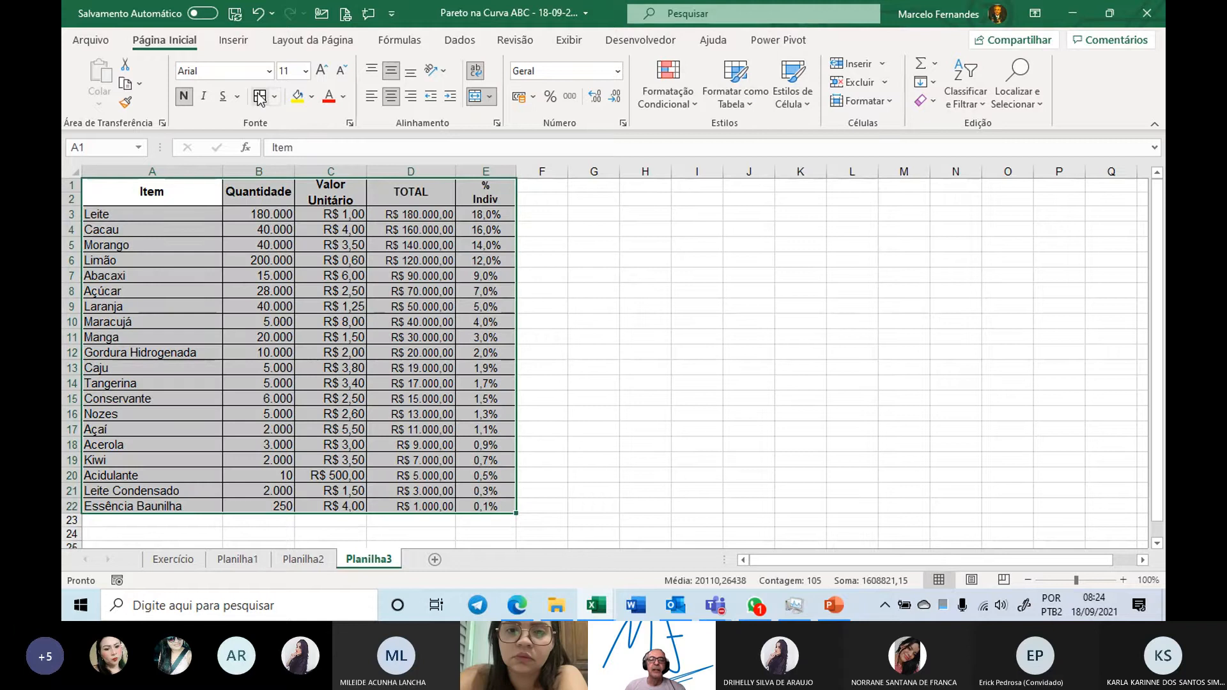
{"action": "left_click", "coordinate": [326, 224]}
{"action": "left_click", "coordinate": [236, 15]}
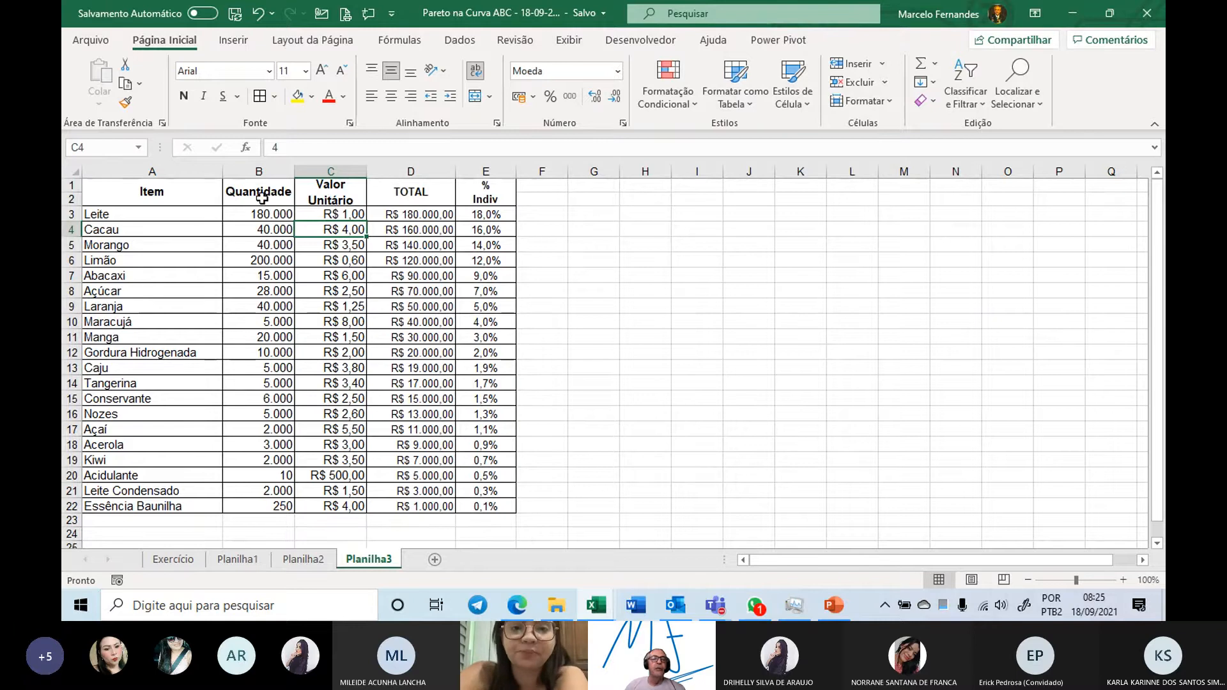
- Copy columns A to E of Planilha3 into the same columns of a new worksheet
{"action": "left_click", "coordinate": [167, 172]}
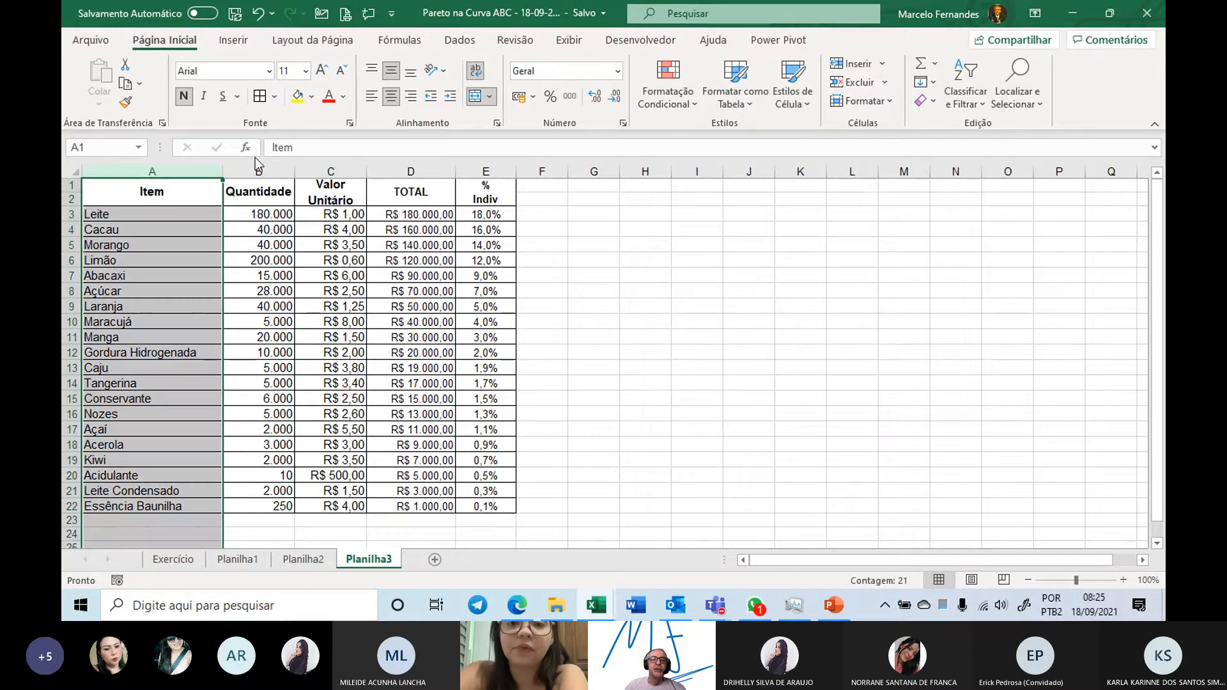
{"action": "left_click", "coordinate": [500, 171], "text": "shift"}
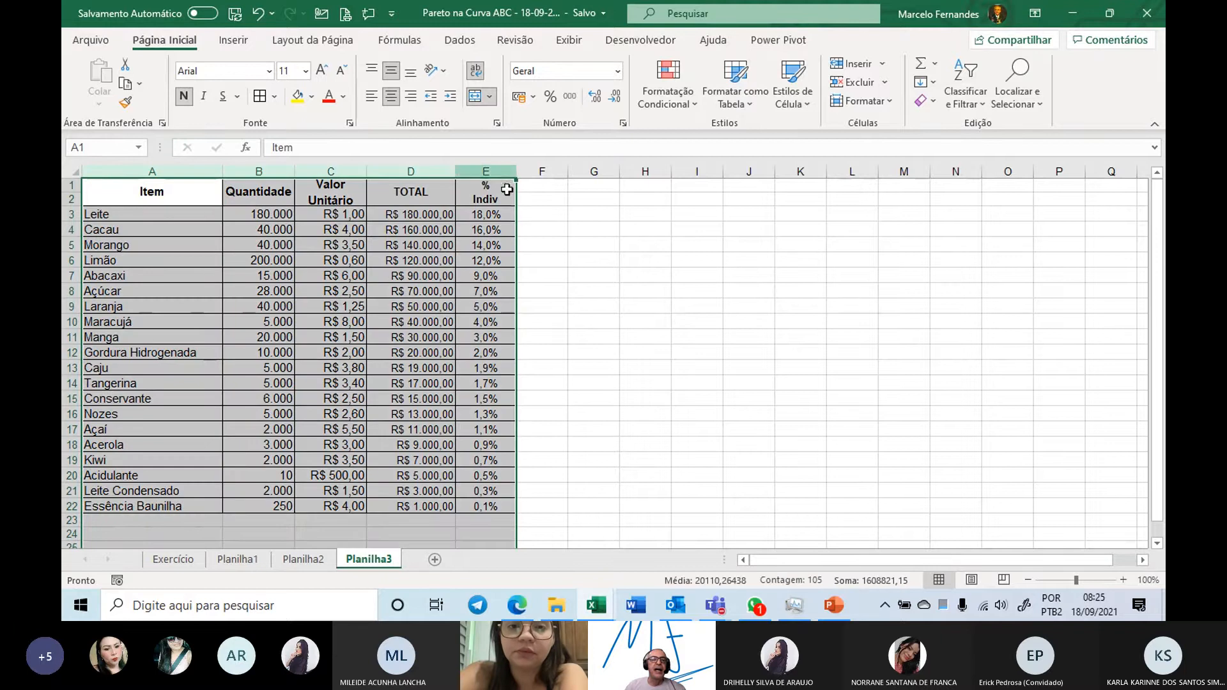
{"action": "key", "text": "ctrl+c"}
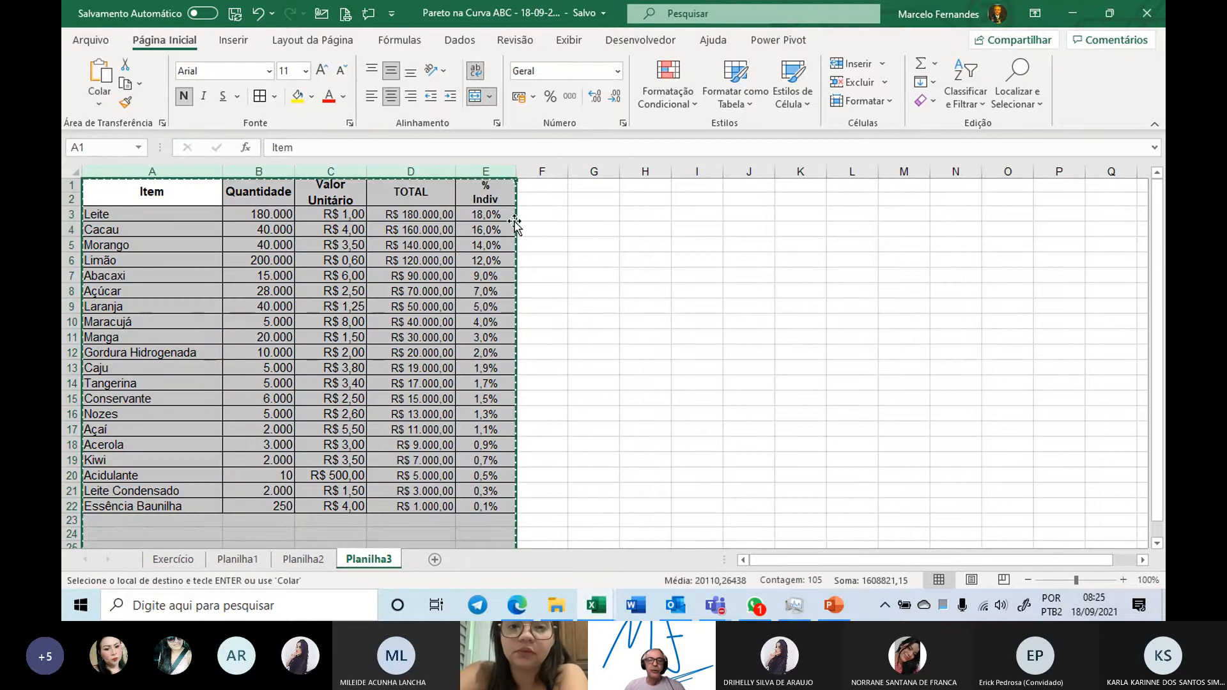
{"action": "left_click", "coordinate": [434, 560]}
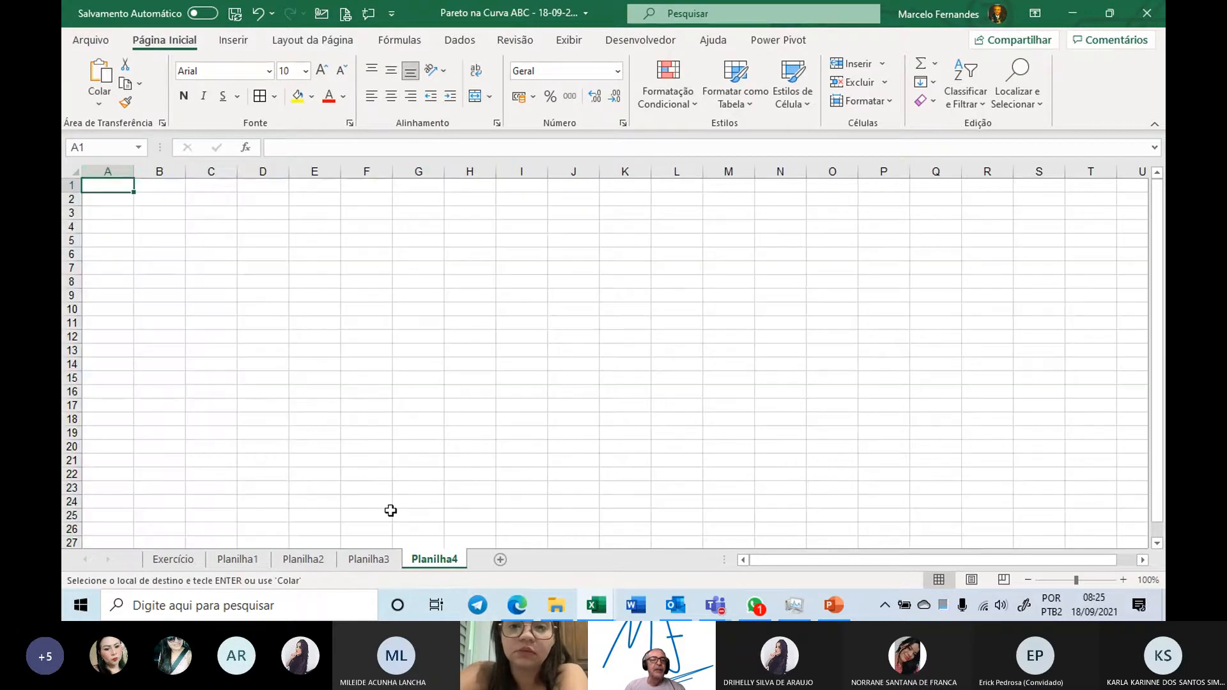
{"action": "left_click", "coordinate": [109, 171]}
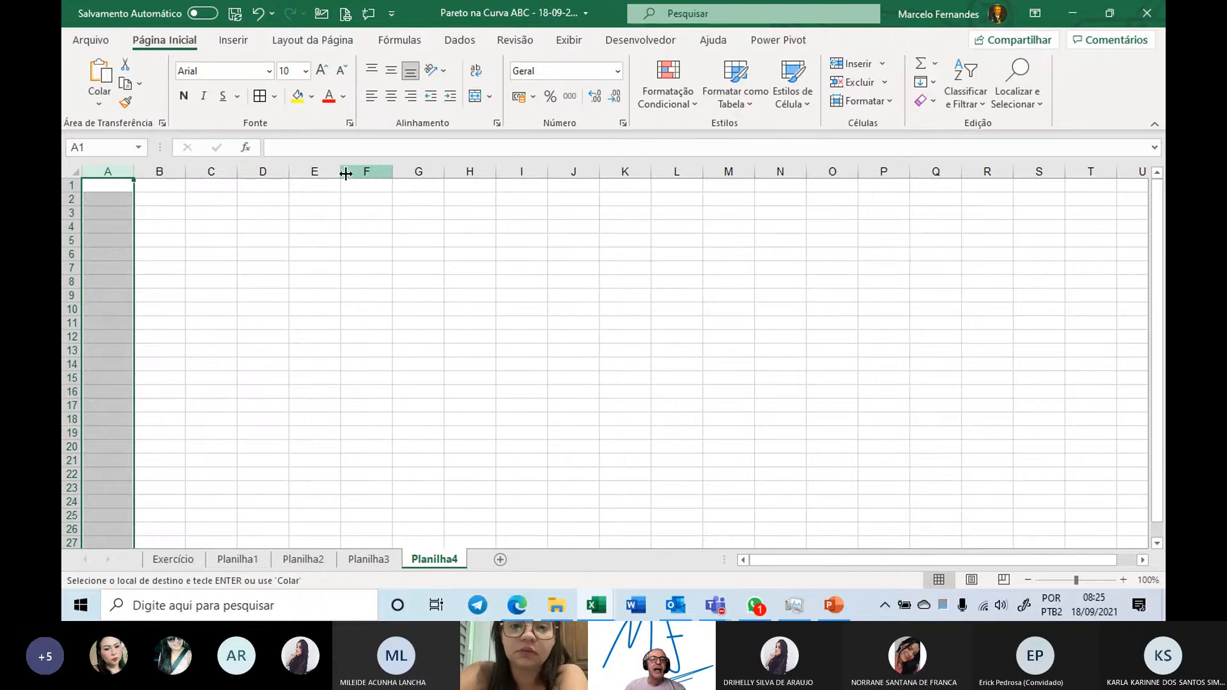
{"action": "left_click", "coordinate": [320, 172], "text": "shift"}
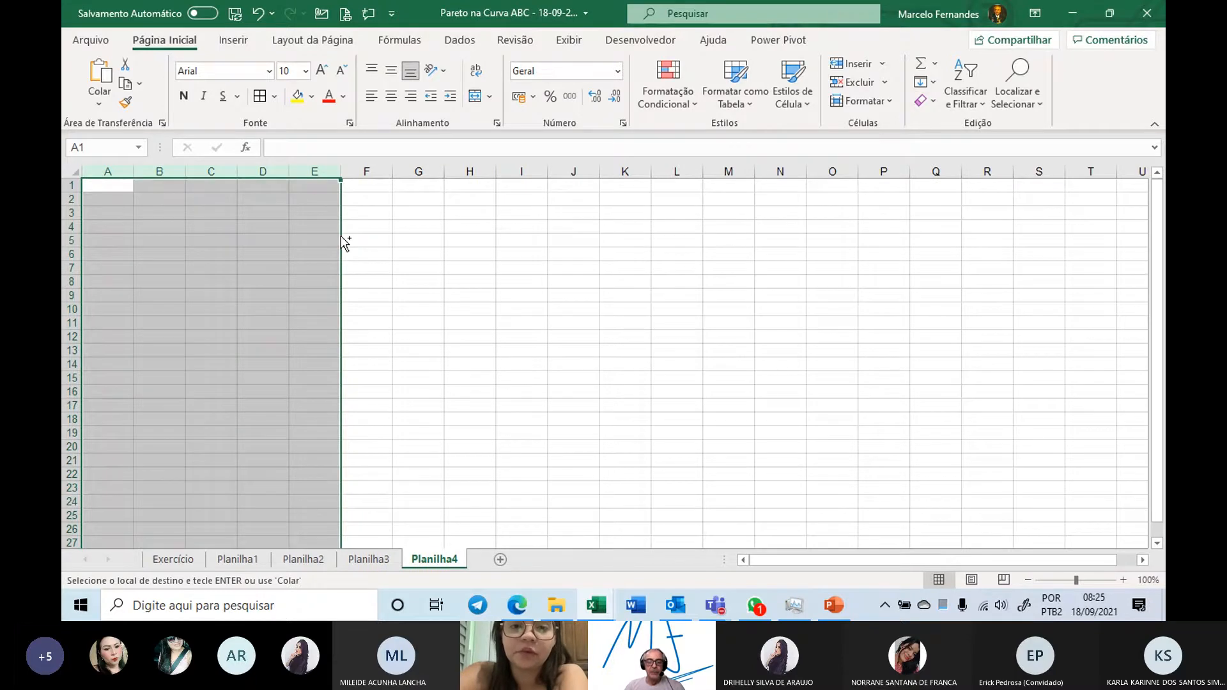
{"action": "key", "text": "ctrl+v"}
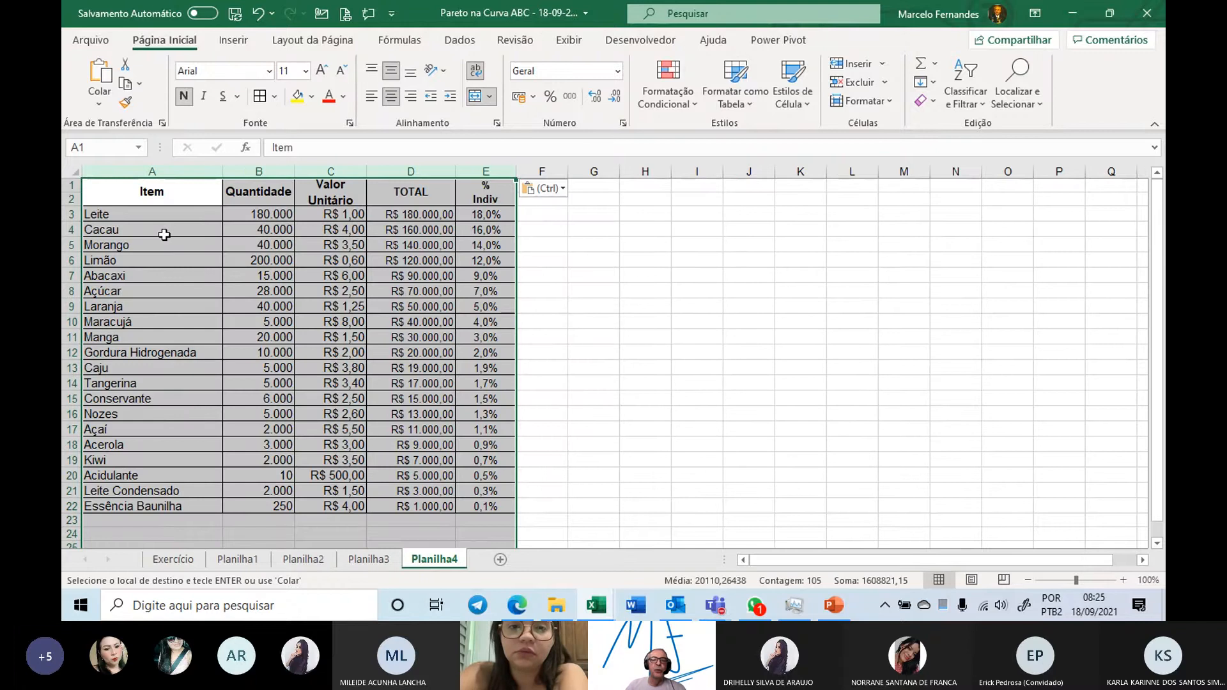
- Set the width of column F to 10
{"action": "left_click", "coordinate": [550, 231]}
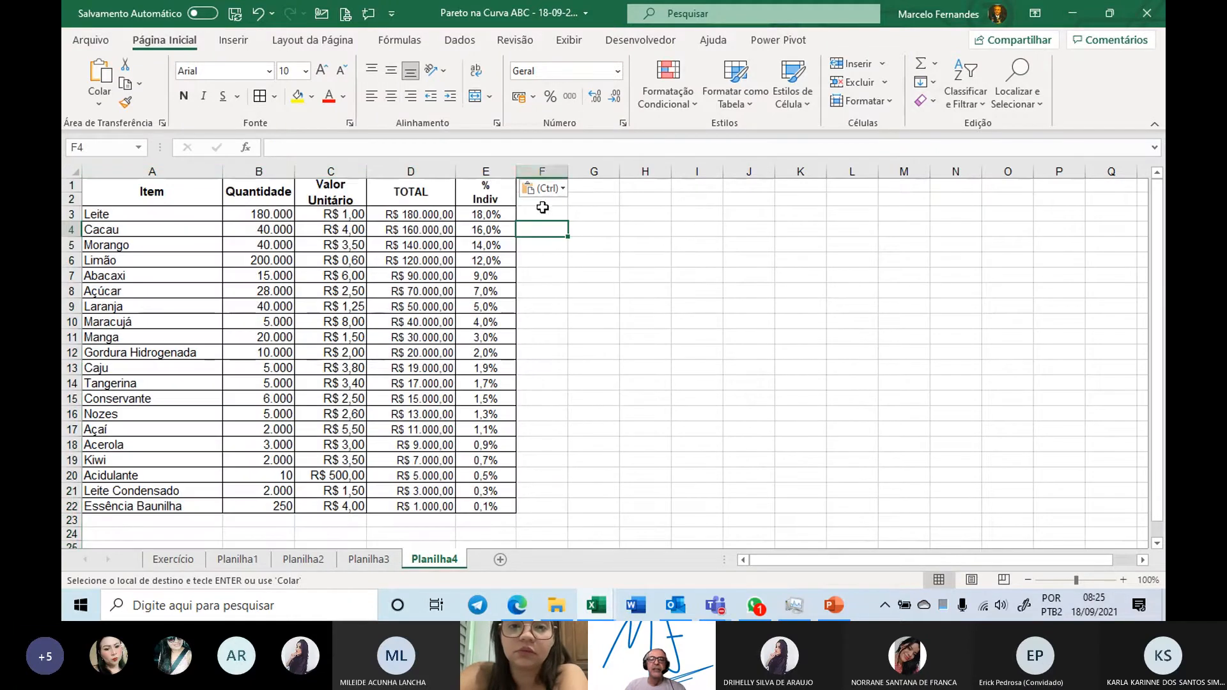
{"action": "left_click", "coordinate": [542, 172]}
{"action": "right_click", "coordinate": [545, 173]}
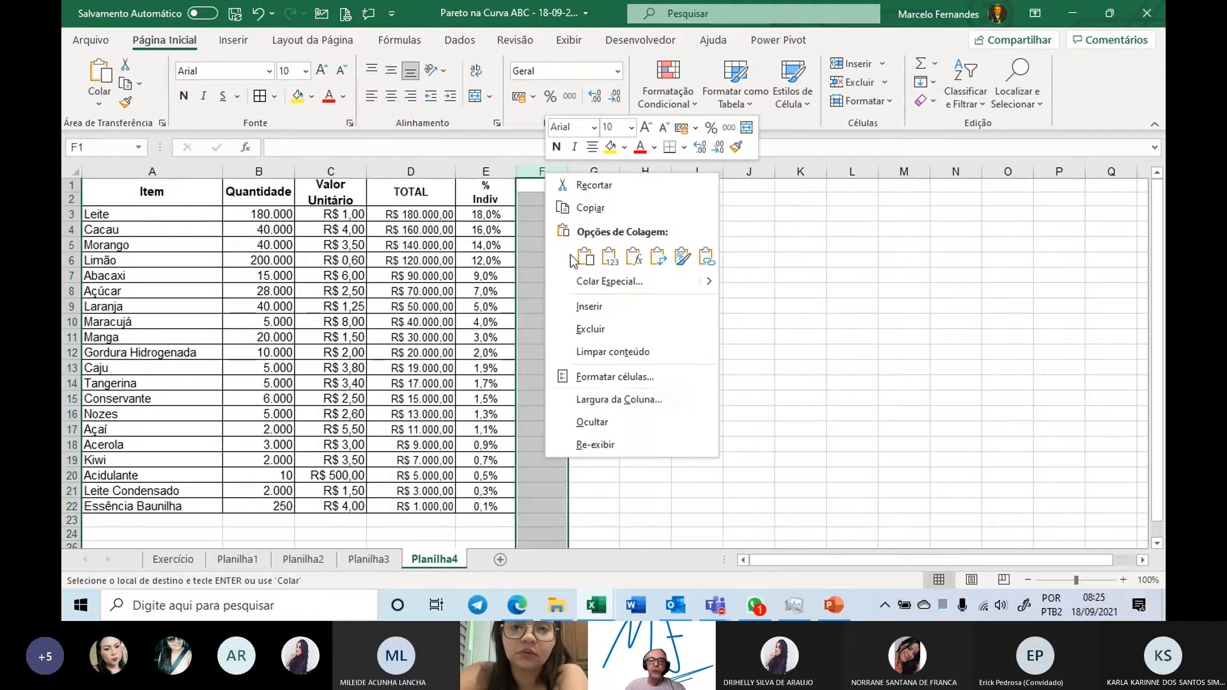
{"action": "left_click", "coordinate": [589, 396]}
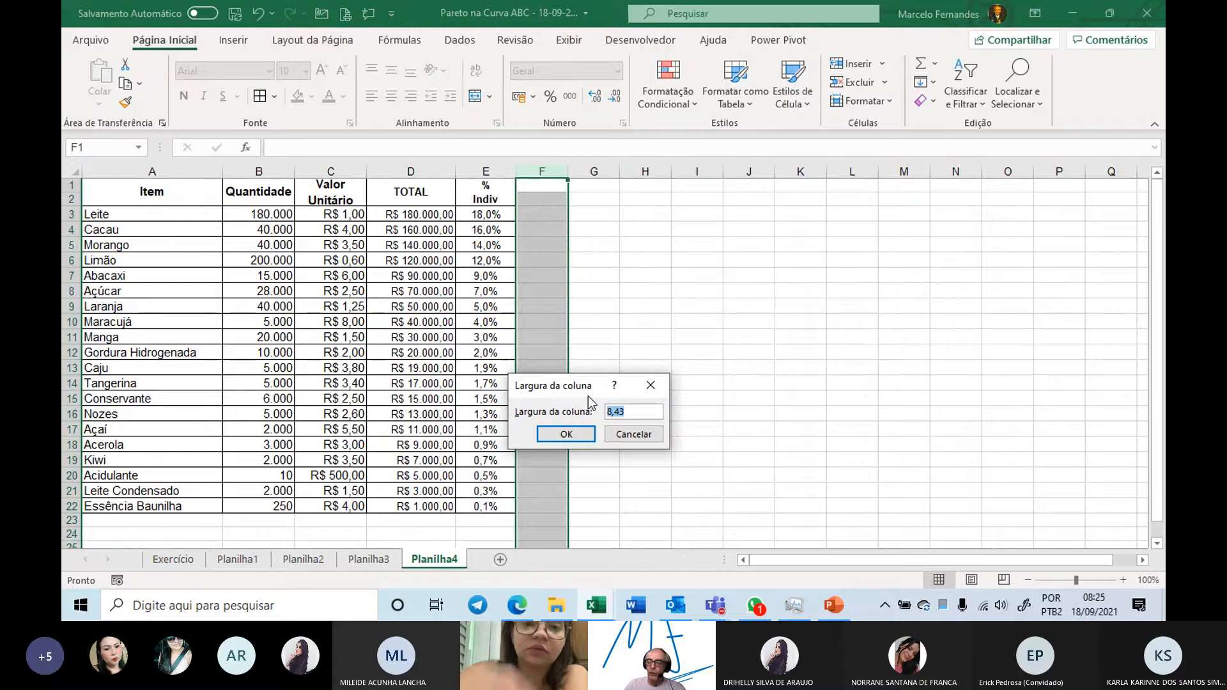
{"action": "type", "text": "10"}
{"action": "key", "text": "Return"}
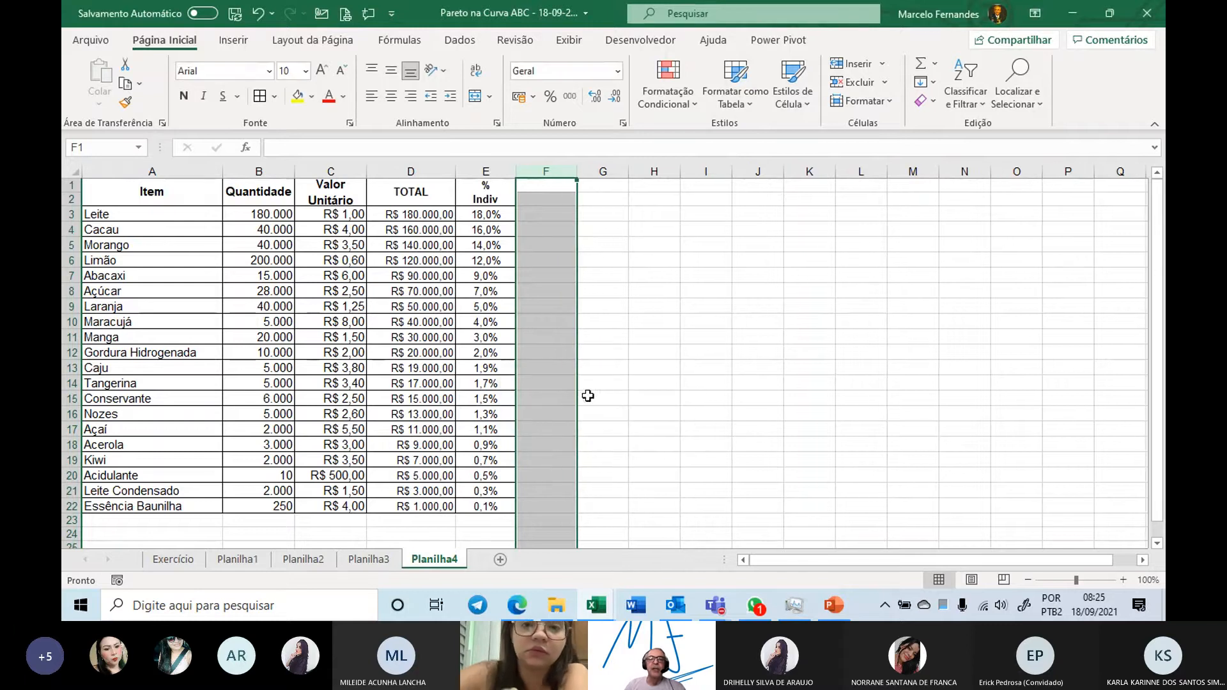
- Merge and center F1:F2 and enter the bold header "% Acum" split over two lines
{"action": "left_click_drag", "start_coordinate": [544, 185], "coordinate": [543, 199]}
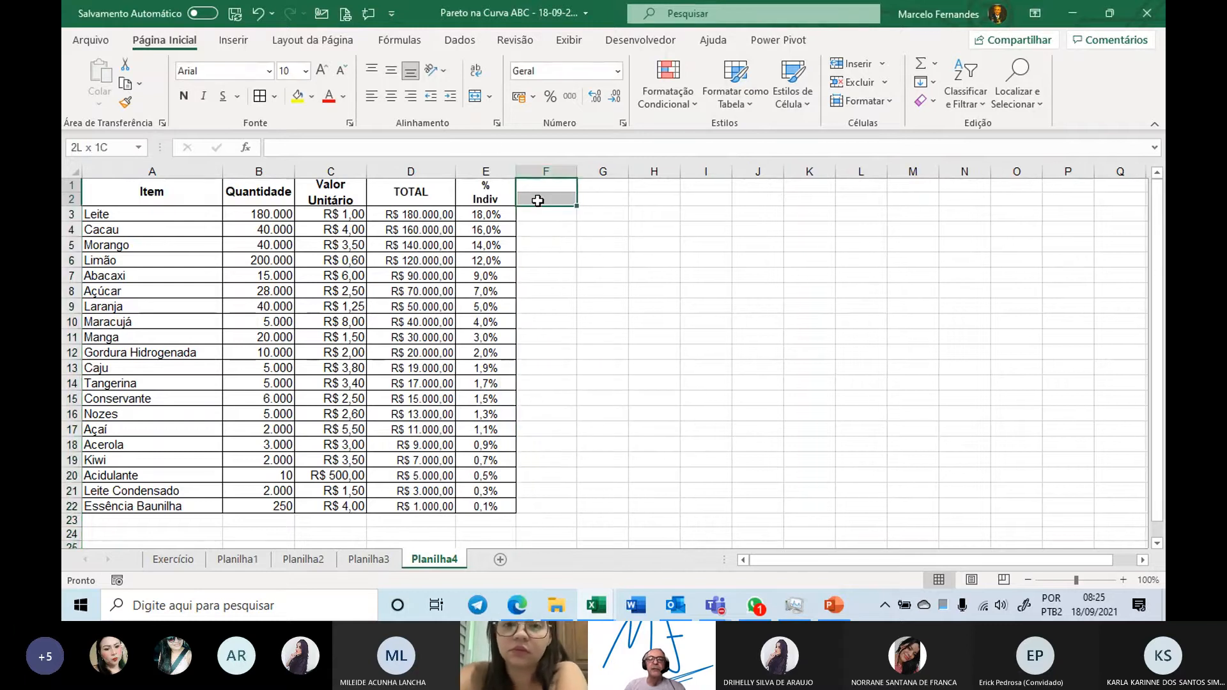
{"action": "left_click", "coordinate": [476, 97]}
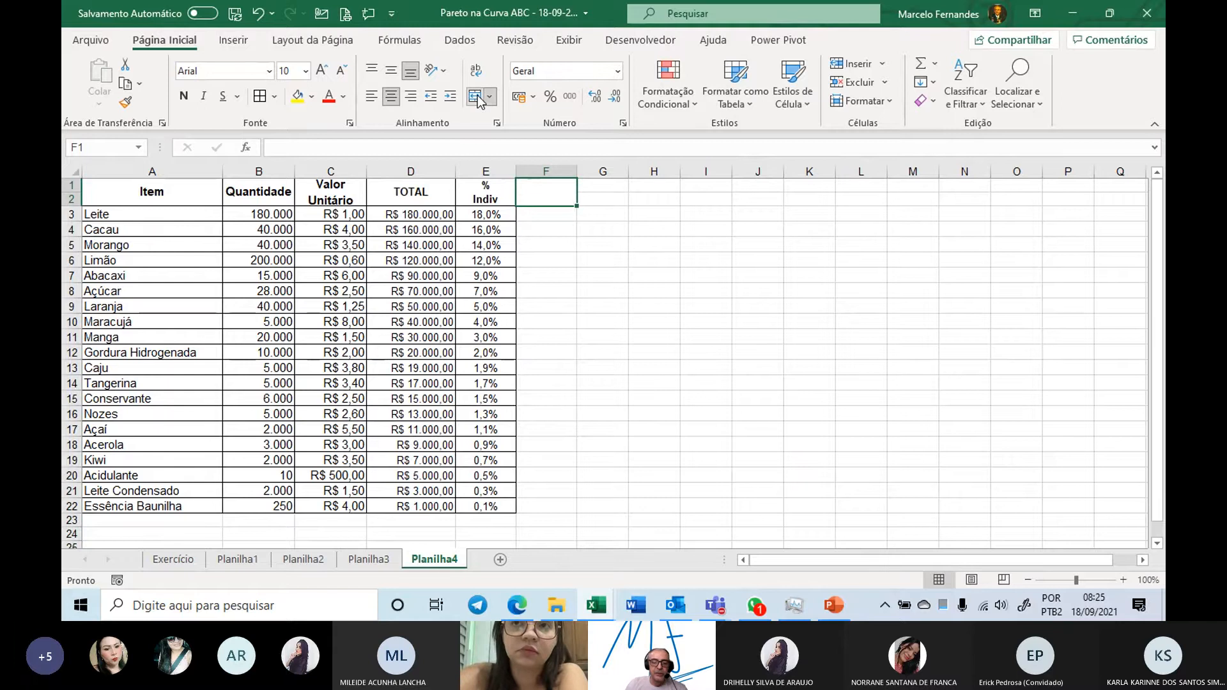
{"action": "type", "text": "%"}
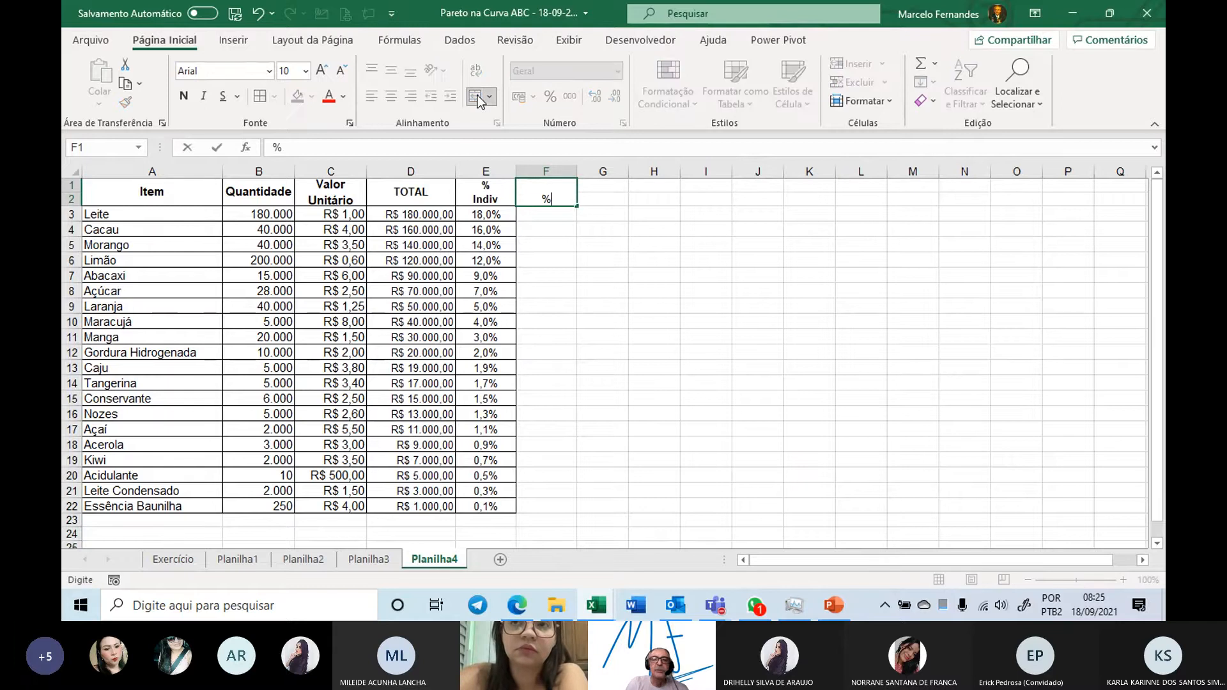
{"action": "key", "text": "alt+Return"}
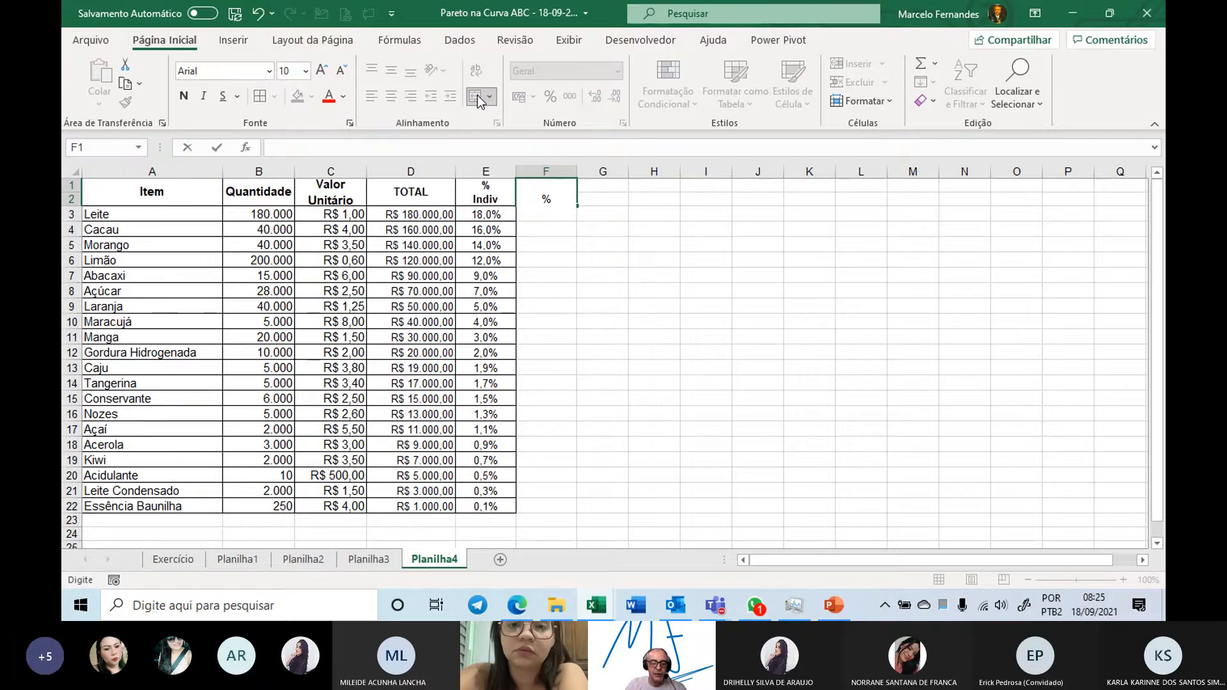
{"action": "type", "text": "Acu"}
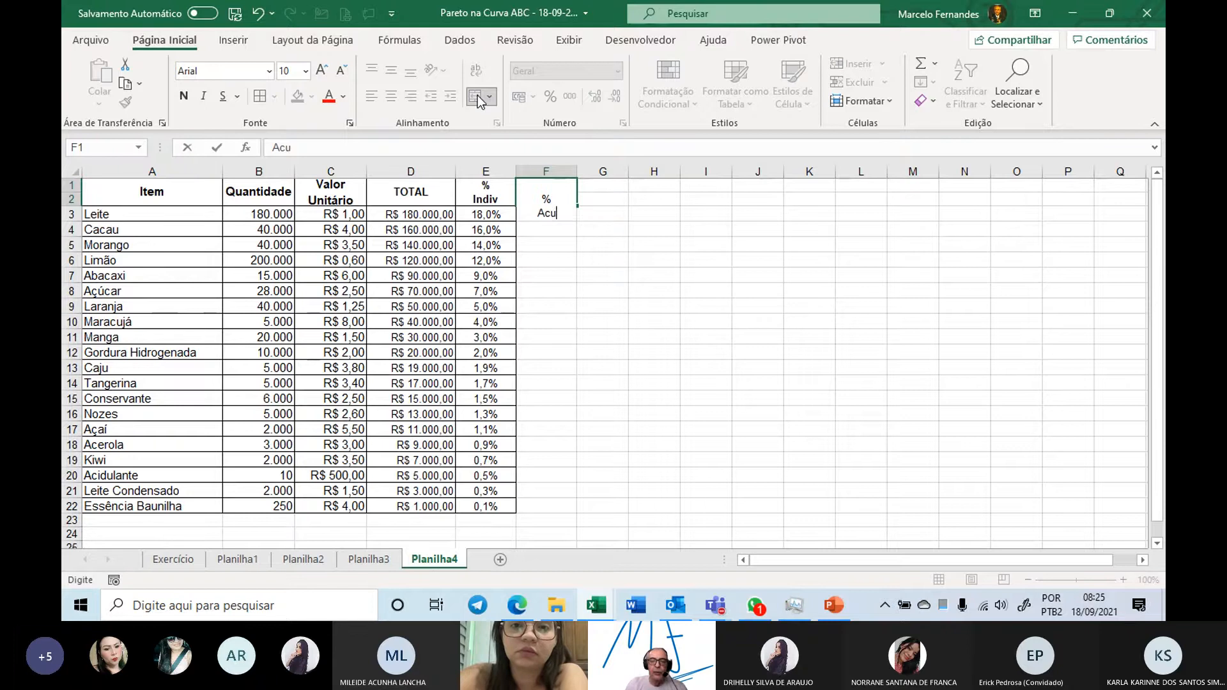
{"action": "type", "text": "m"}
{"action": "key", "text": "Return"}
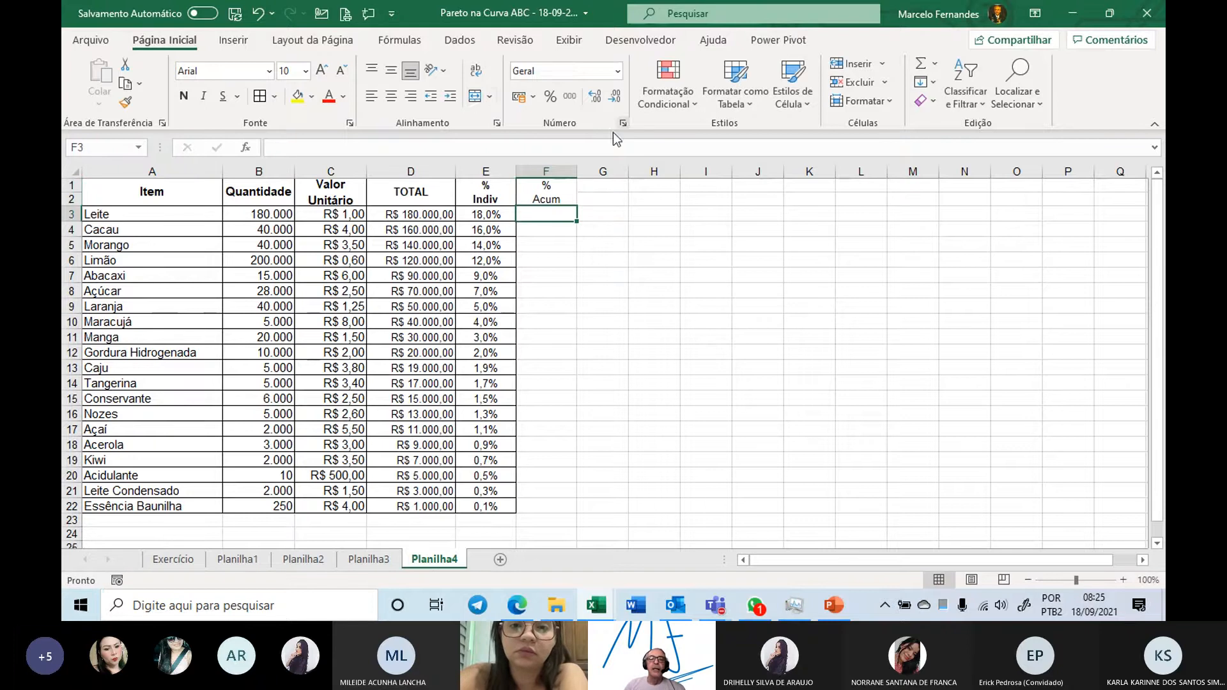
{"action": "left_click", "coordinate": [546, 194]}
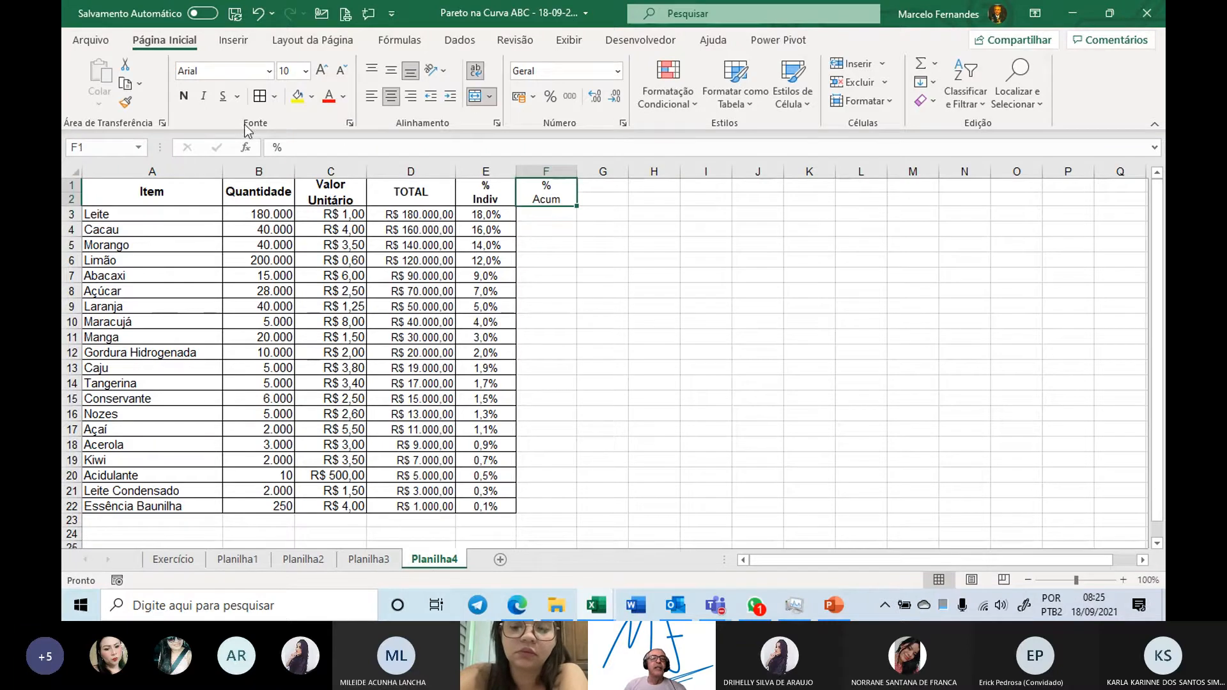
{"action": "left_click", "coordinate": [184, 97]}
- Enter the formula =E3 in cell F3 to start the cumulative percentage with Leite
{"action": "left_click", "coordinate": [552, 215]}
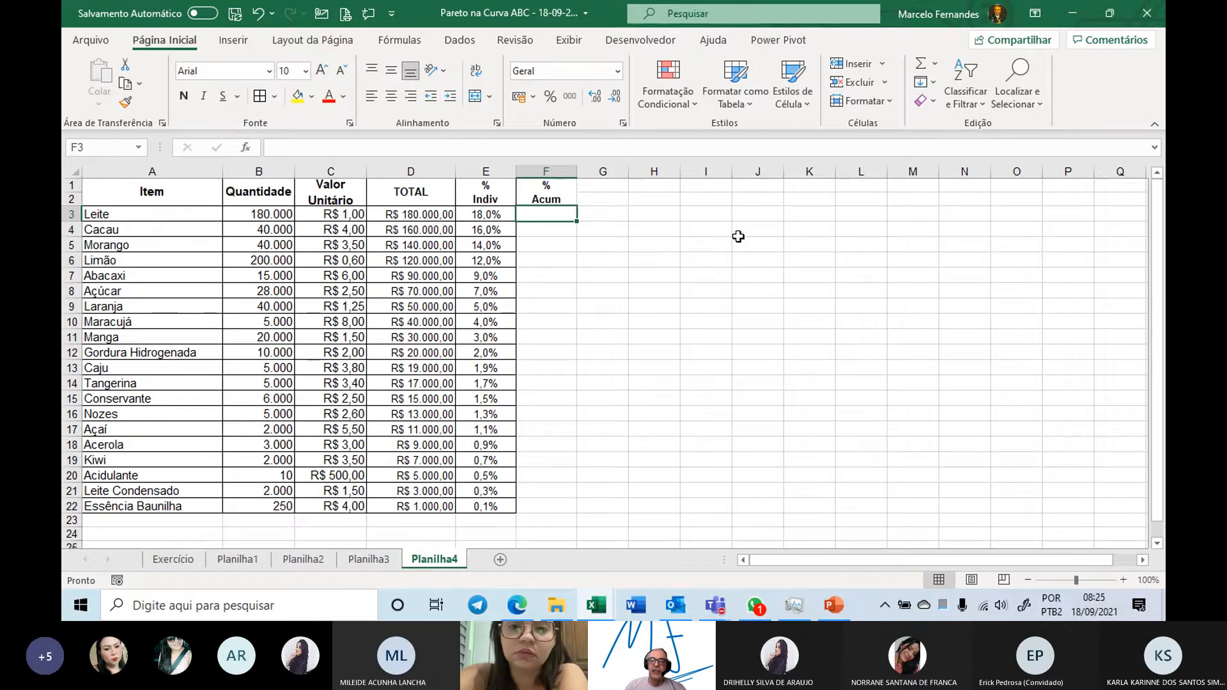
{"action": "type", "text": "="}
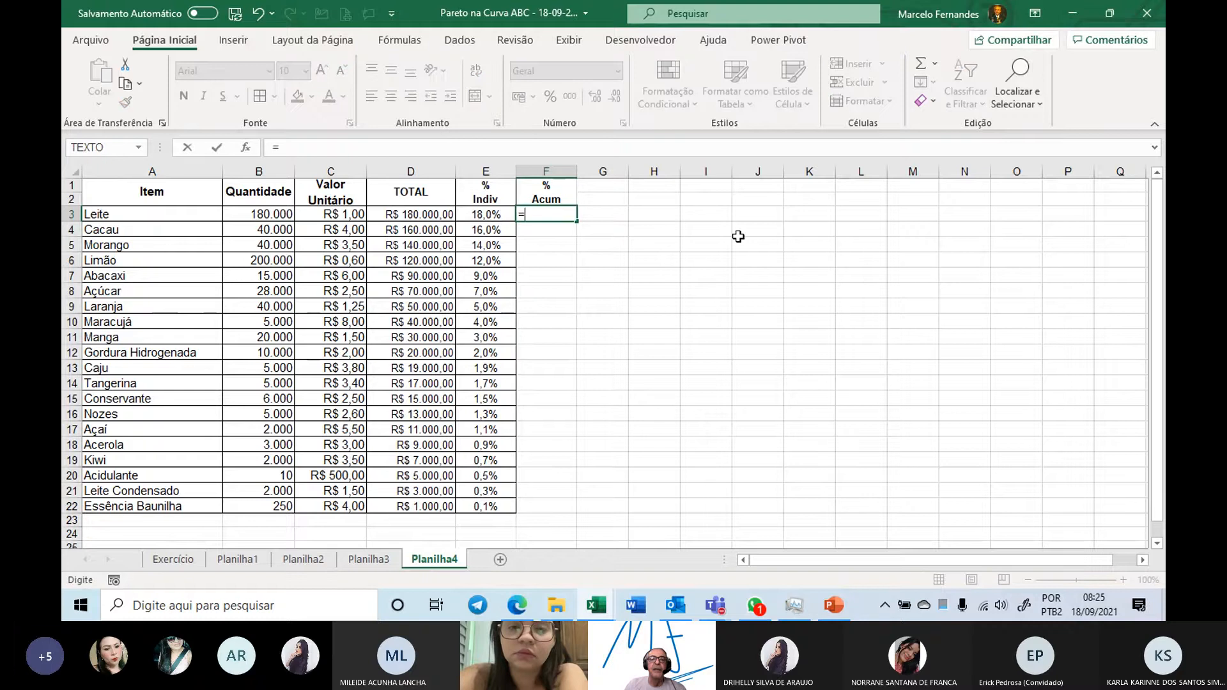
{"action": "key", "text": "Left"}
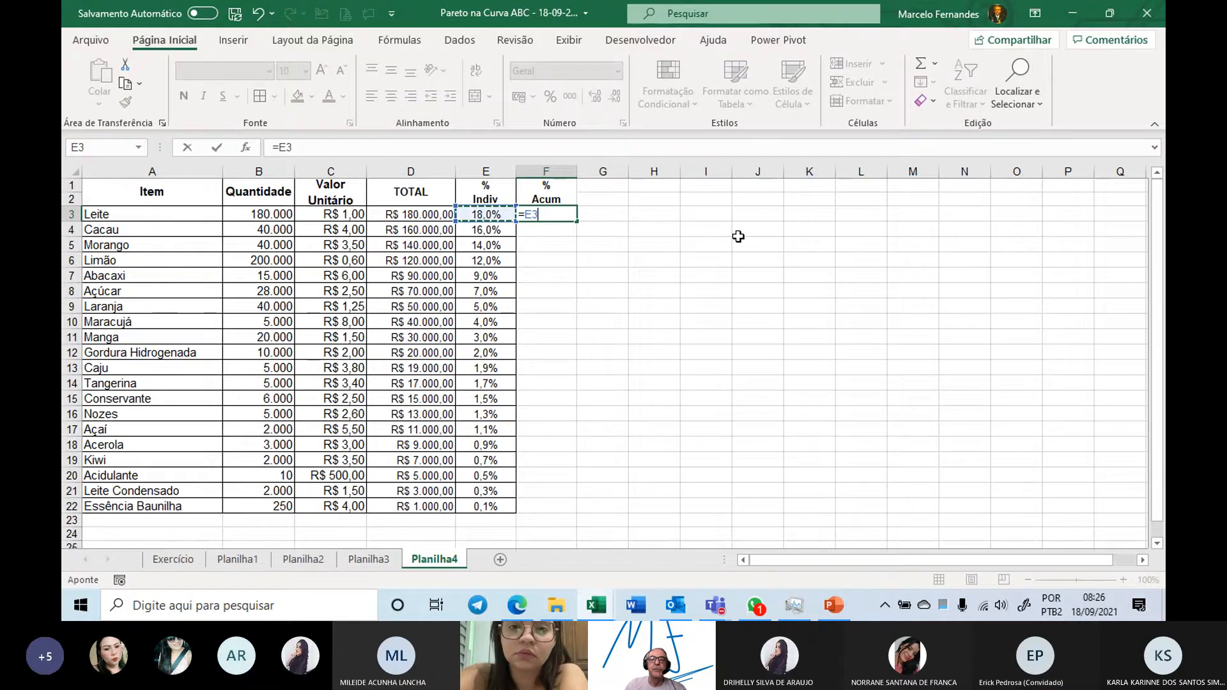
{"action": "key", "text": "Return"}
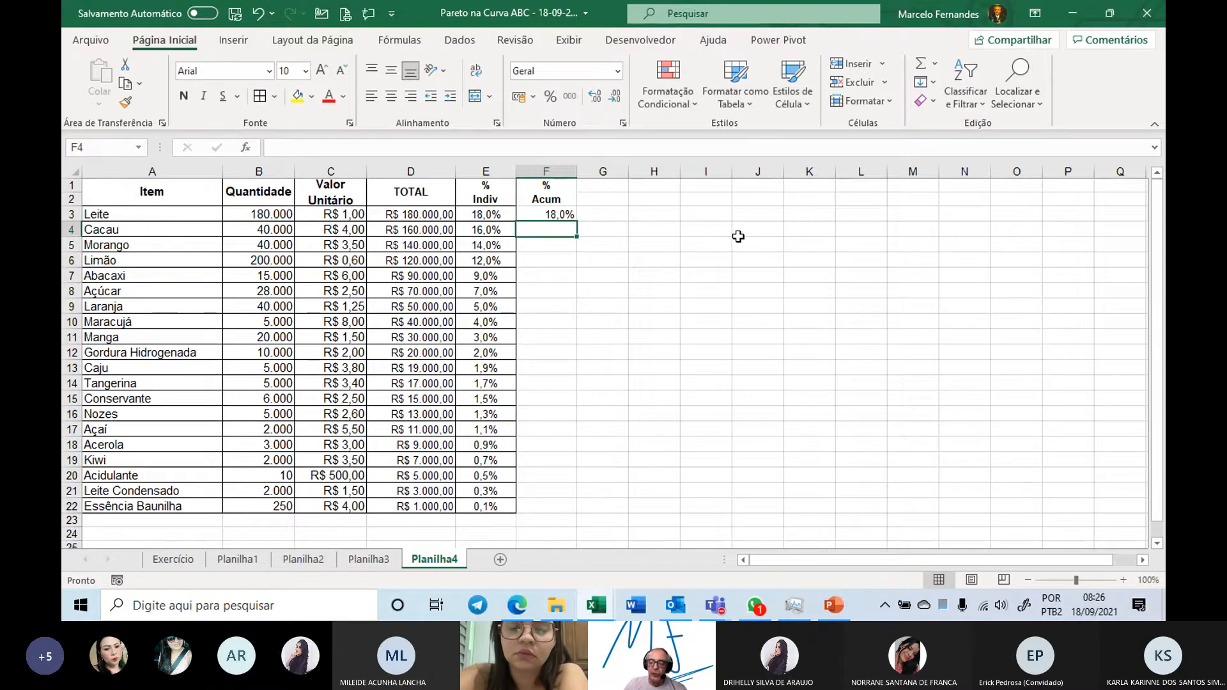
- Enter the cumulative formula =F3+E4 in cell F4 and fill it down to F22
{"action": "type", "text": "="}
{"action": "key", "text": "Up"}
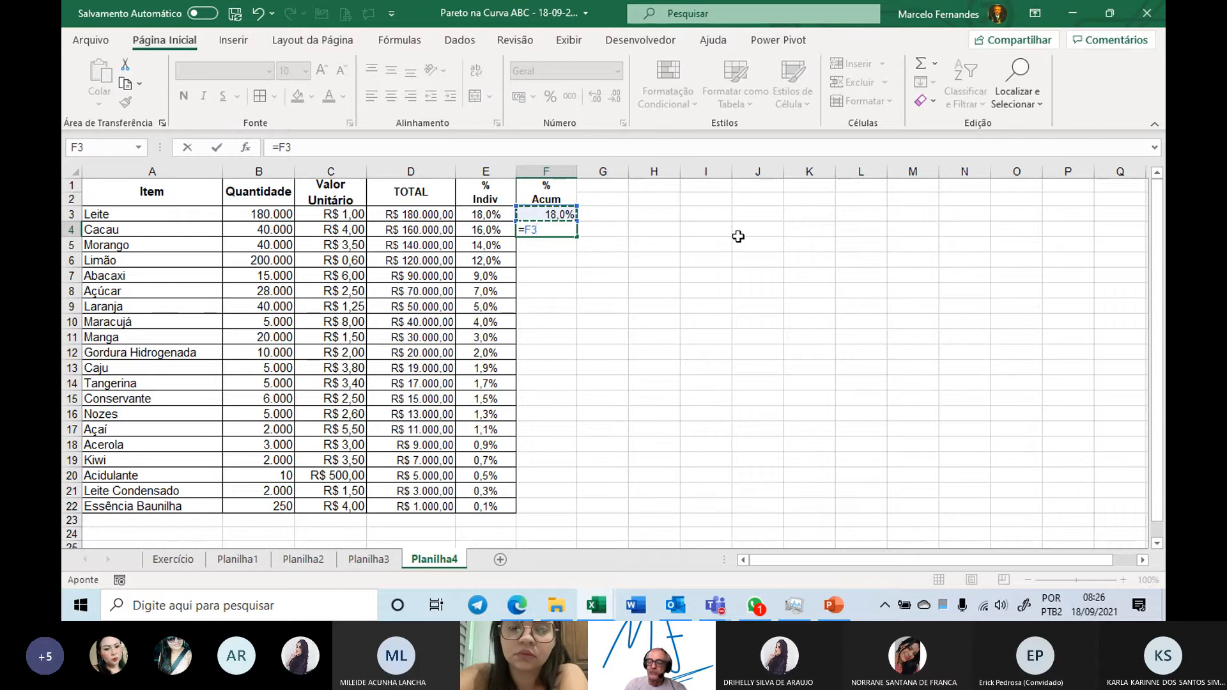
{"action": "type", "text": "+"}
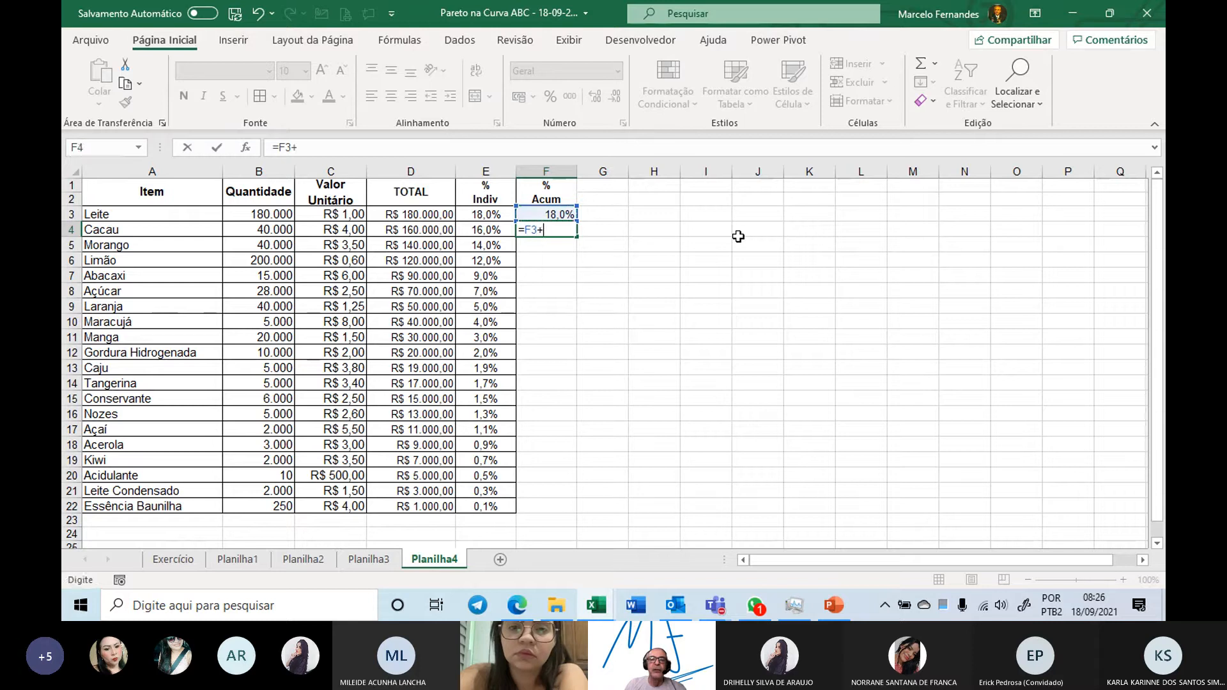
{"action": "key", "text": "Left"}
{"action": "key", "text": "Return"}
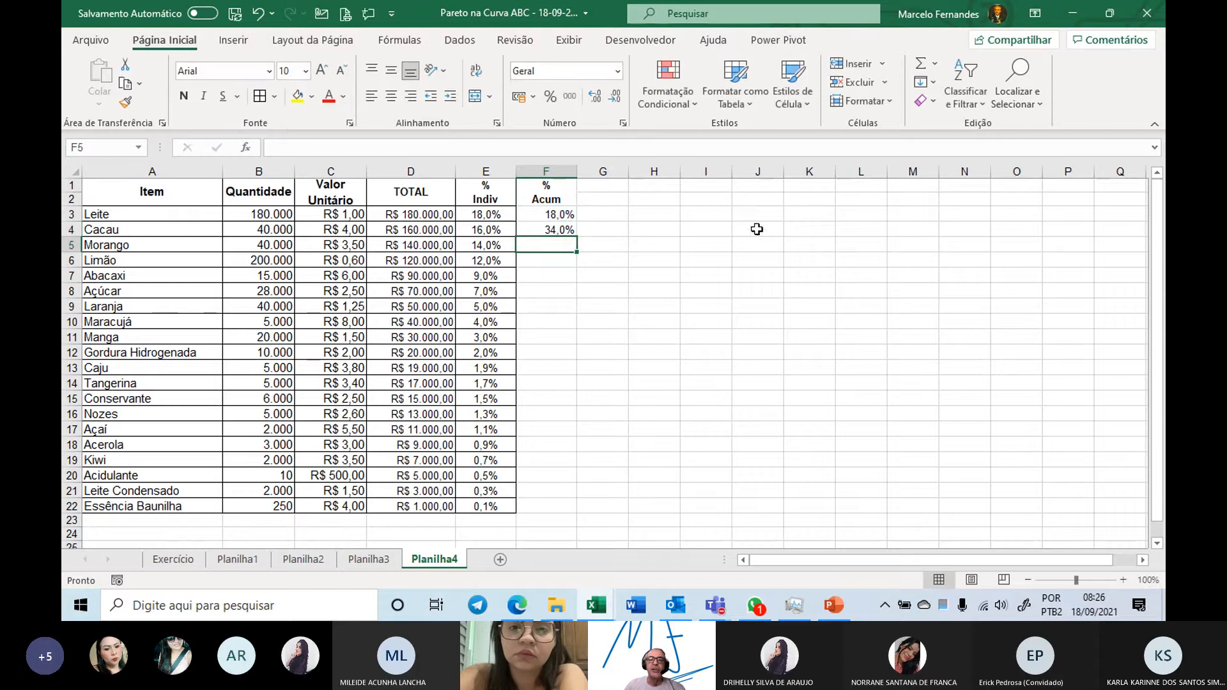
{"action": "left_click", "coordinate": [566, 230]}
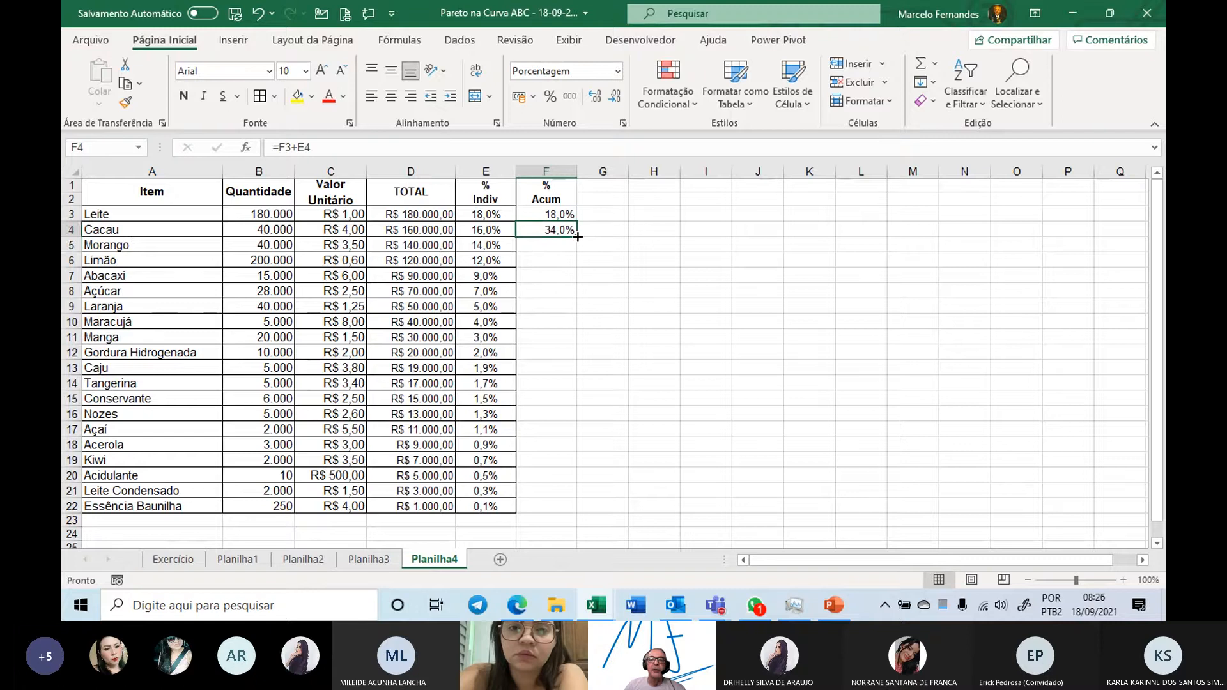
{"action": "double_click", "coordinate": [578, 236]}
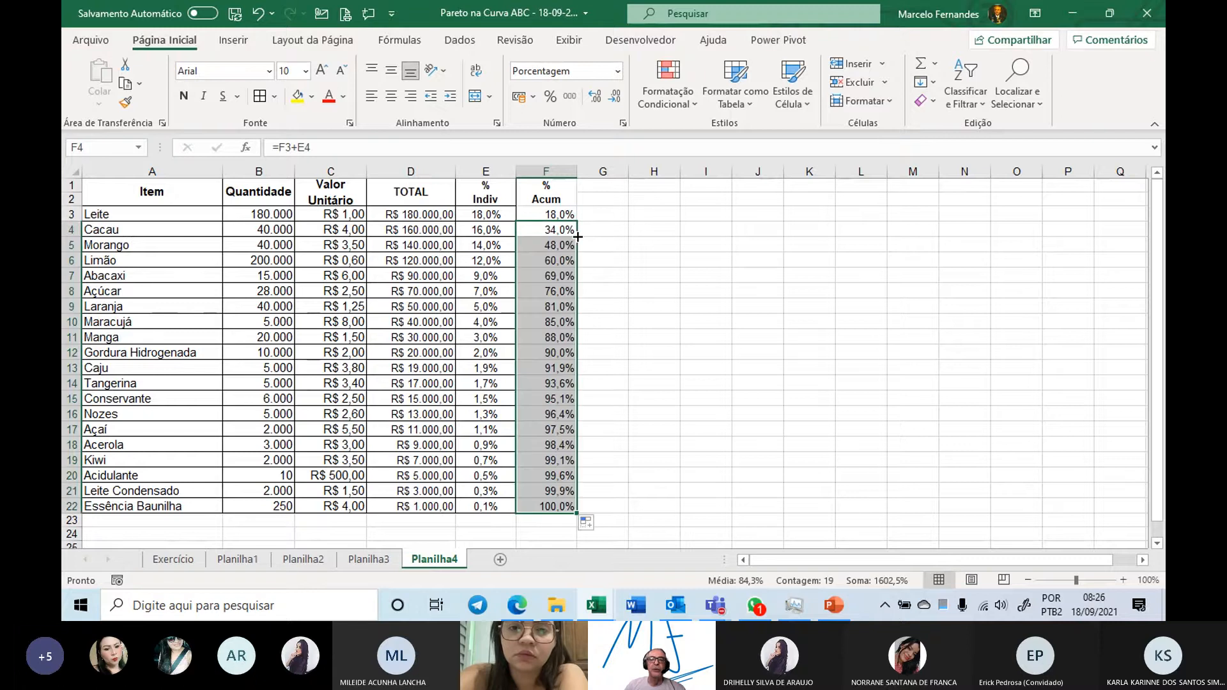
{"action": "left_click", "coordinate": [555, 508]}
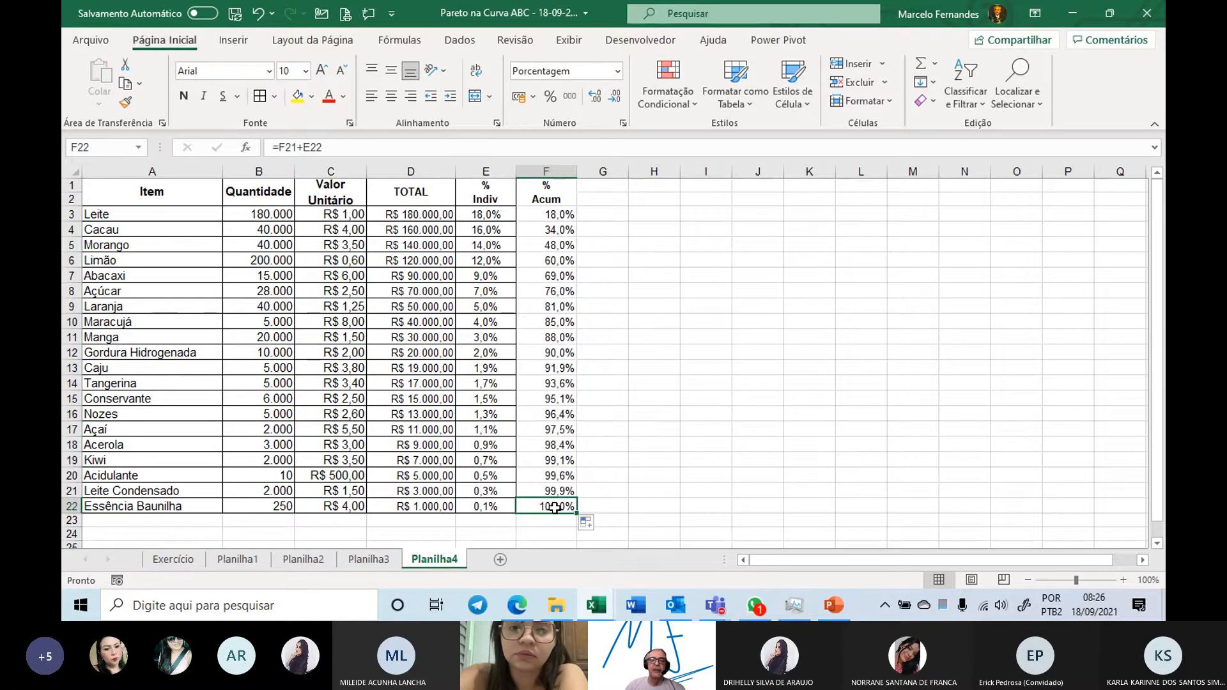
- Apply borders to the table range A1:F22 and save the workbook
{"action": "left_click", "coordinate": [96, 198]}
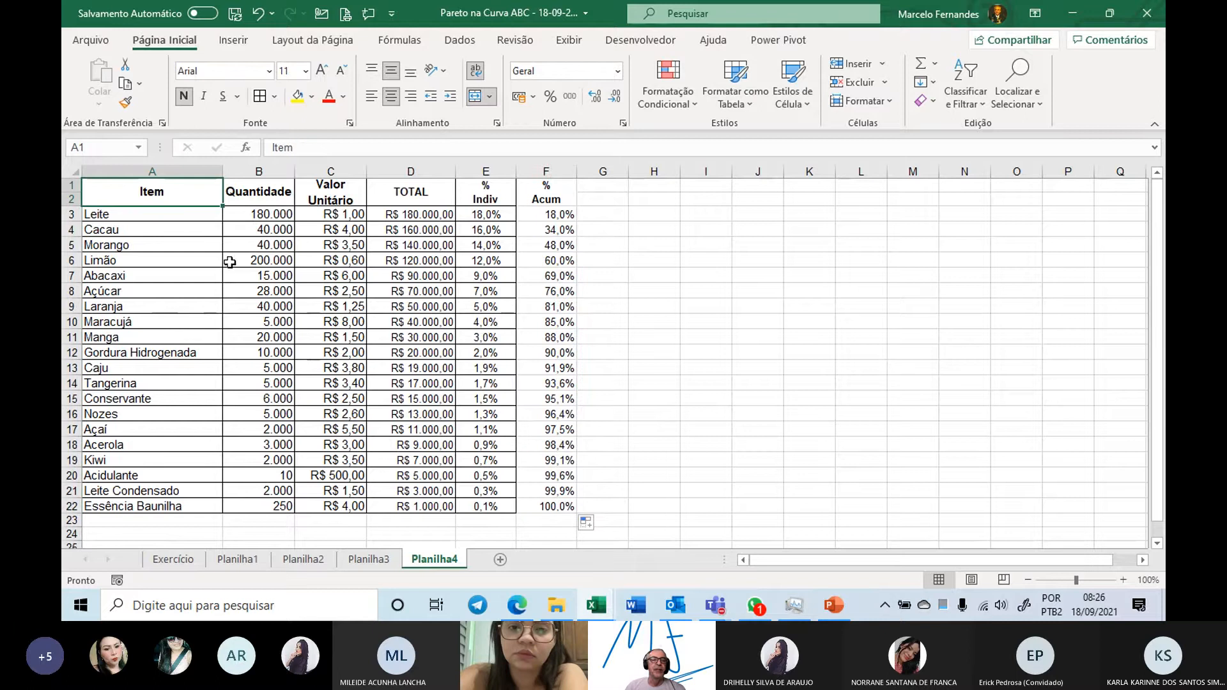
{"action": "left_click", "coordinate": [553, 509], "text": "shift"}
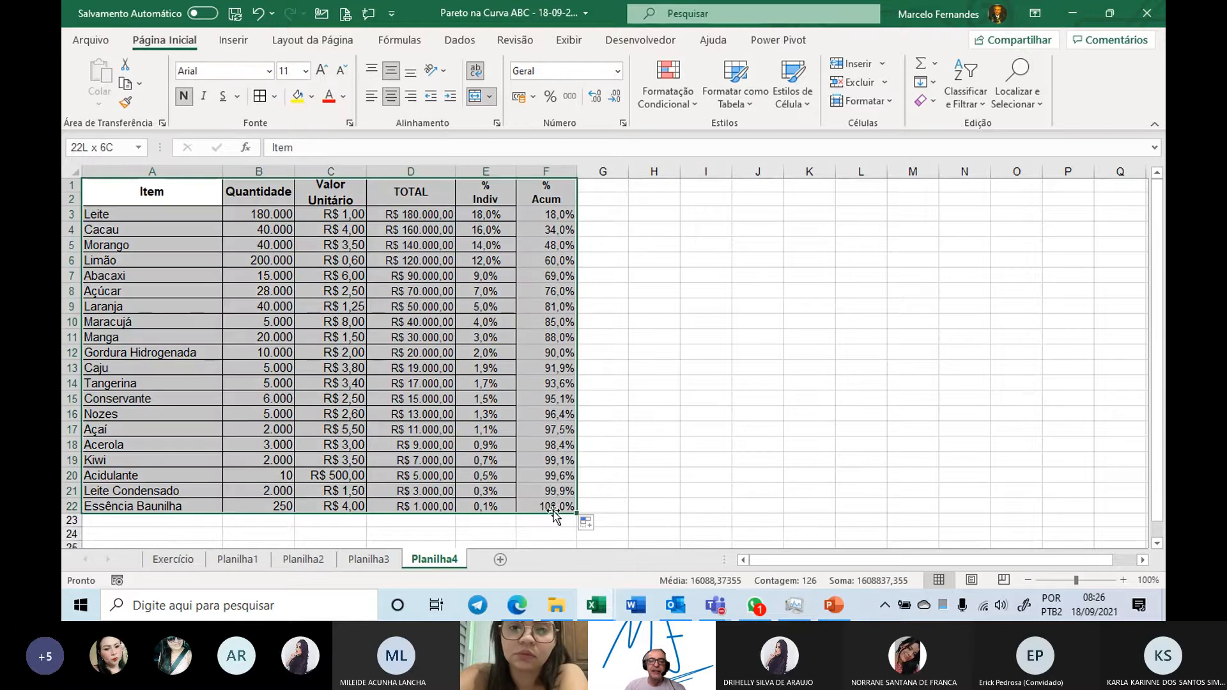
{"action": "left_click", "coordinate": [259, 96]}
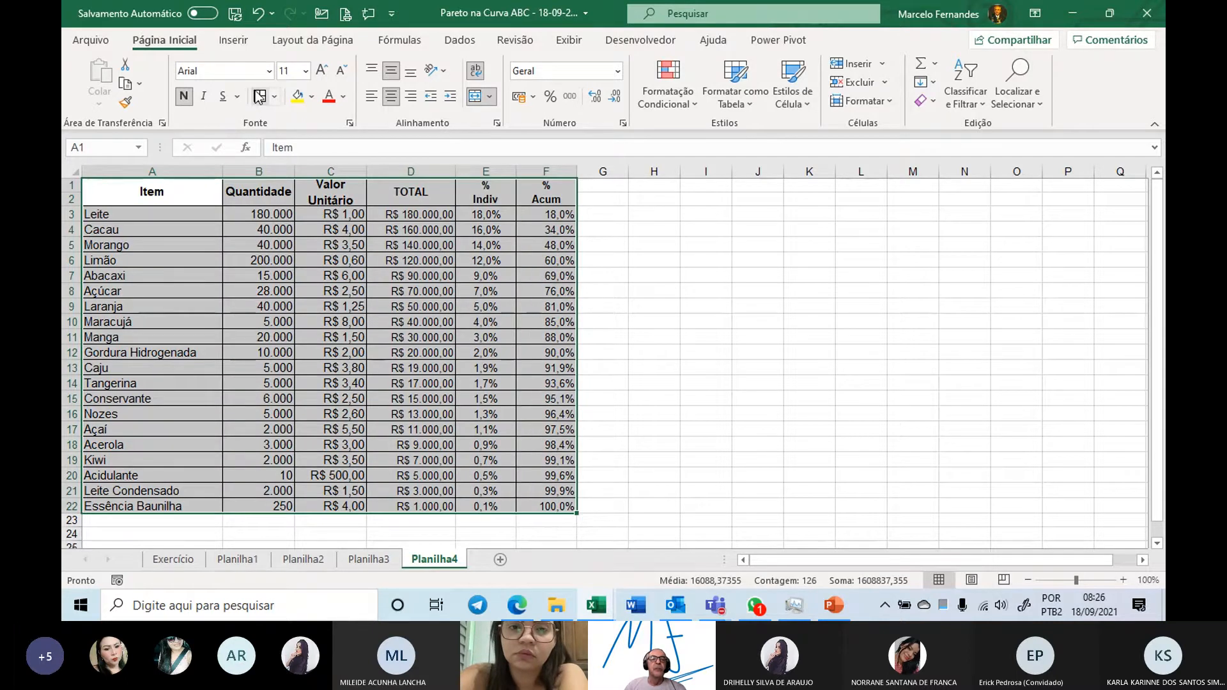
{"action": "left_click", "coordinate": [235, 14]}
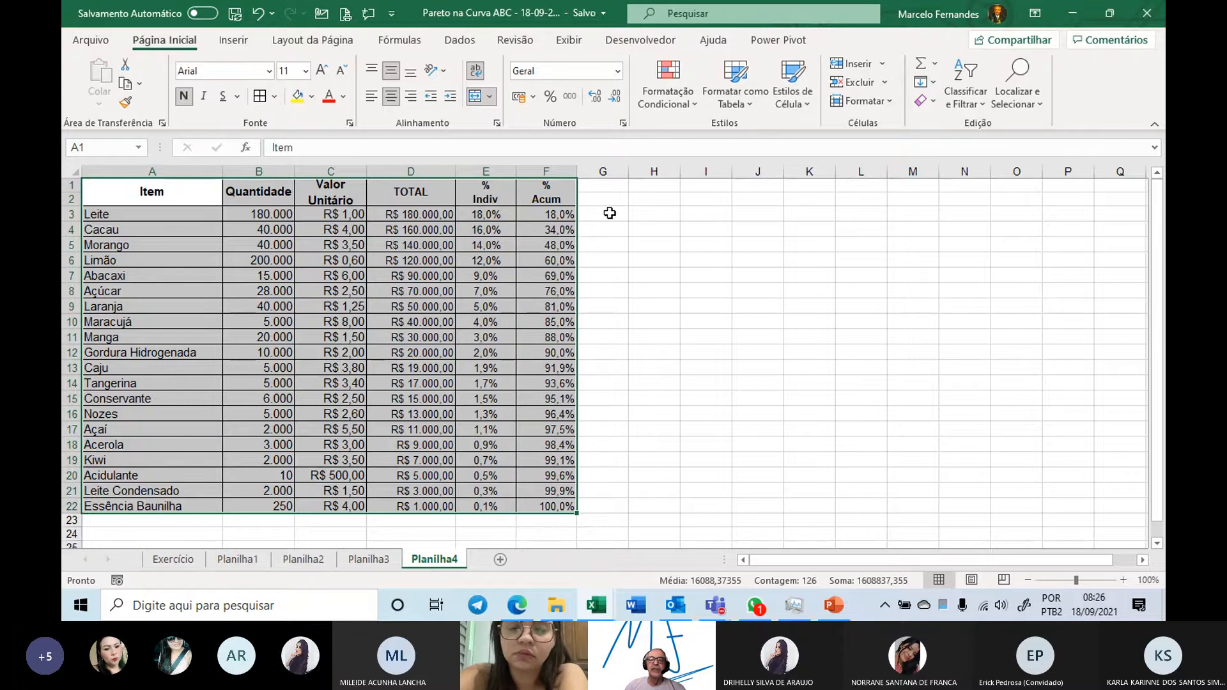
- Set the width of column G to 20
{"action": "left_click_drag", "start_coordinate": [602, 185], "coordinate": [601, 195]}
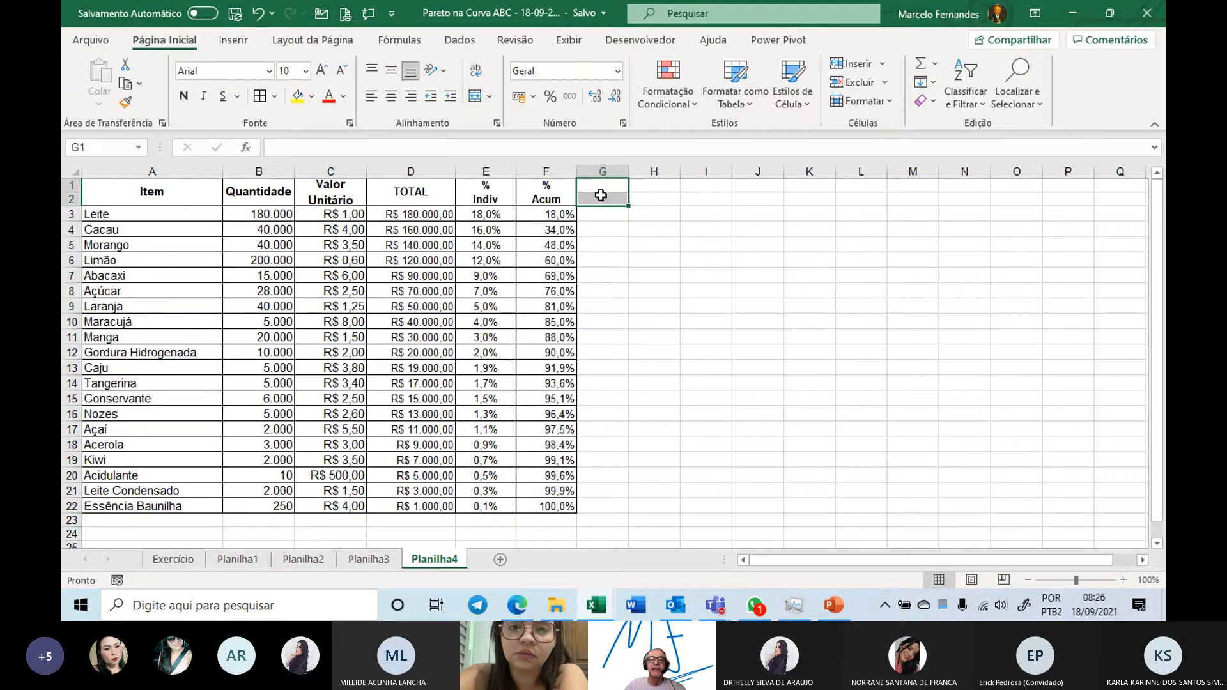
{"action": "left_click", "coordinate": [607, 175]}
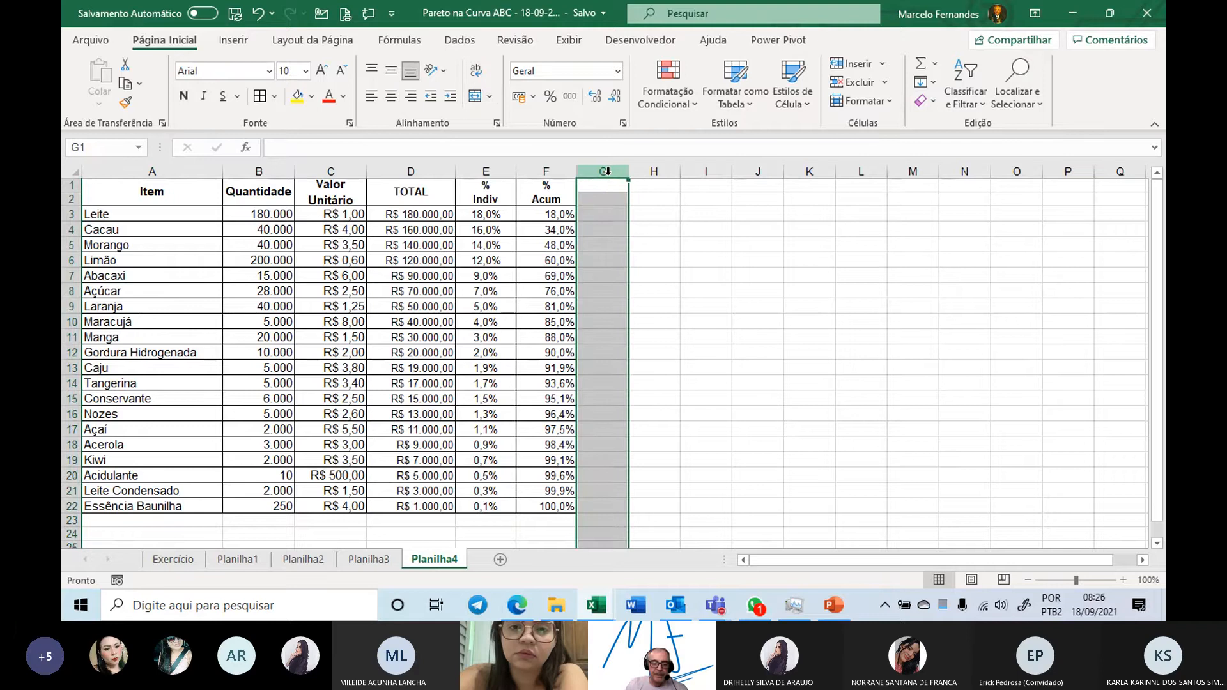
{"action": "right_click", "coordinate": [607, 171]}
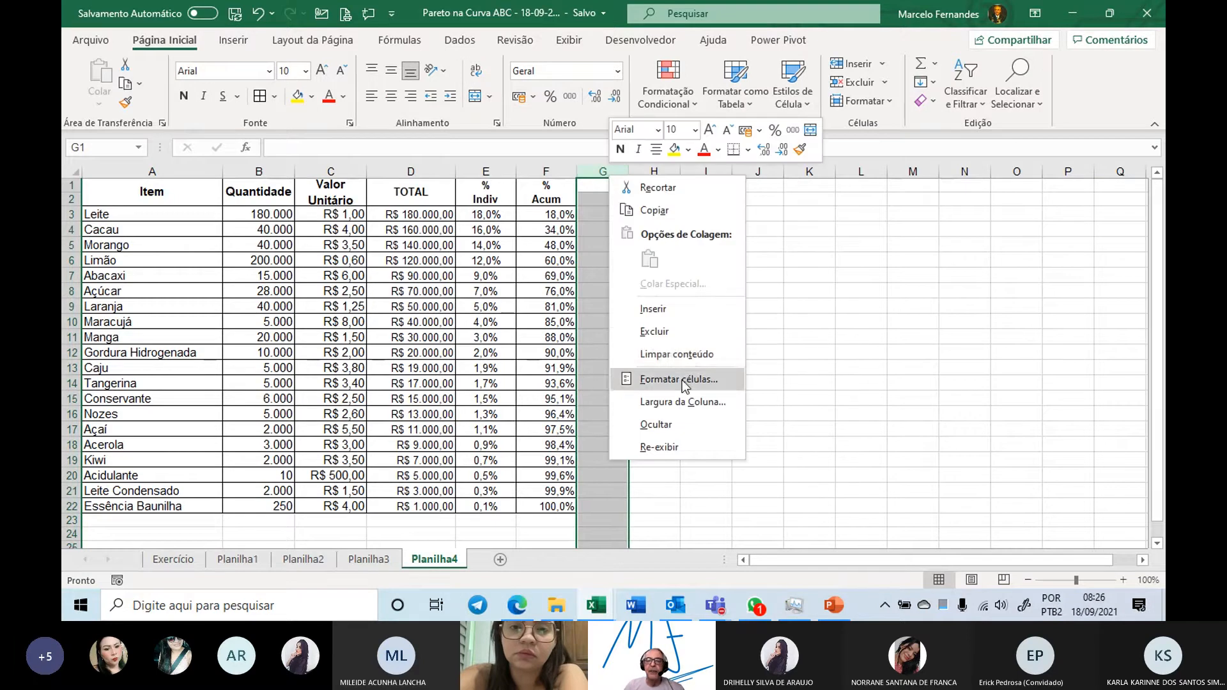
{"action": "left_click", "coordinate": [681, 404]}
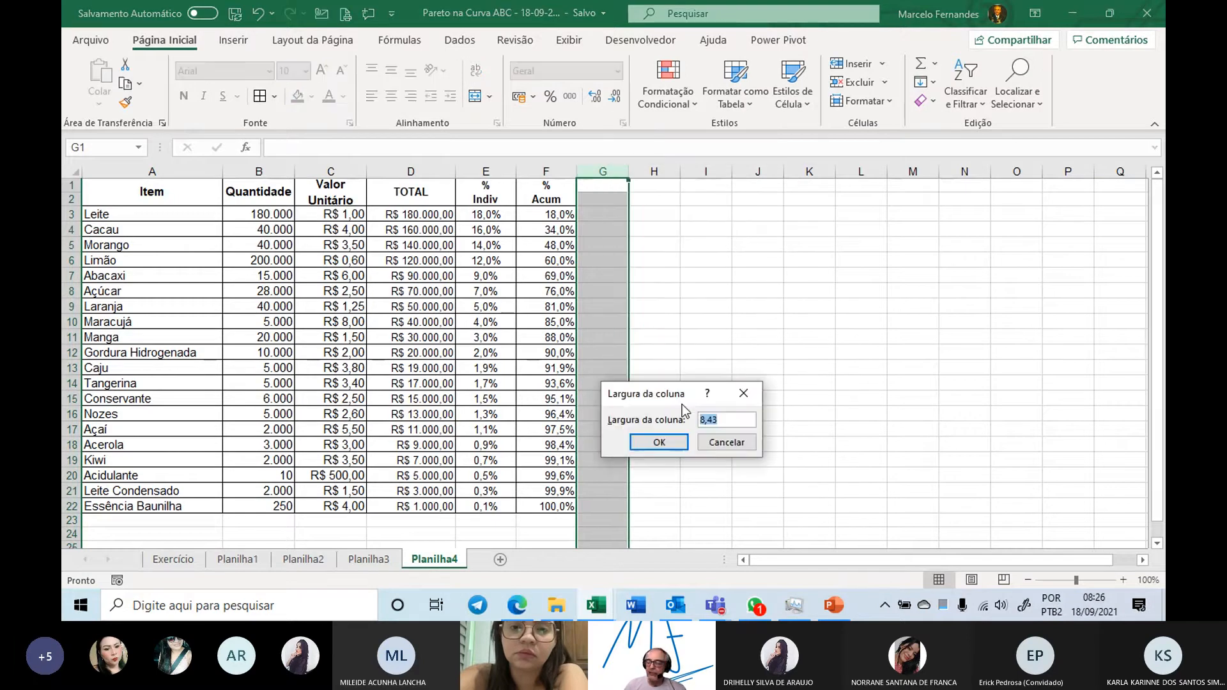
{"action": "type", "text": "20"}
{"action": "key", "text": "Return"}
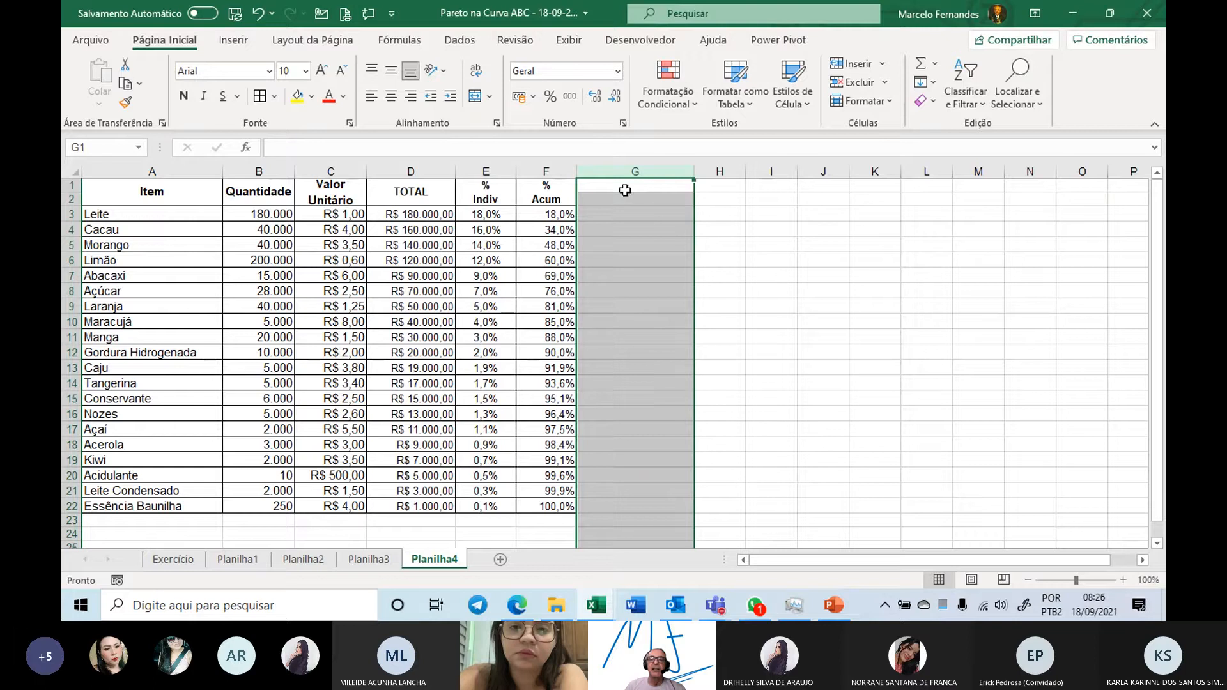
- Merge and center G1:G2 and enter the header "Classificação"
{"action": "left_click_drag", "start_coordinate": [631, 186], "coordinate": [628, 200]}
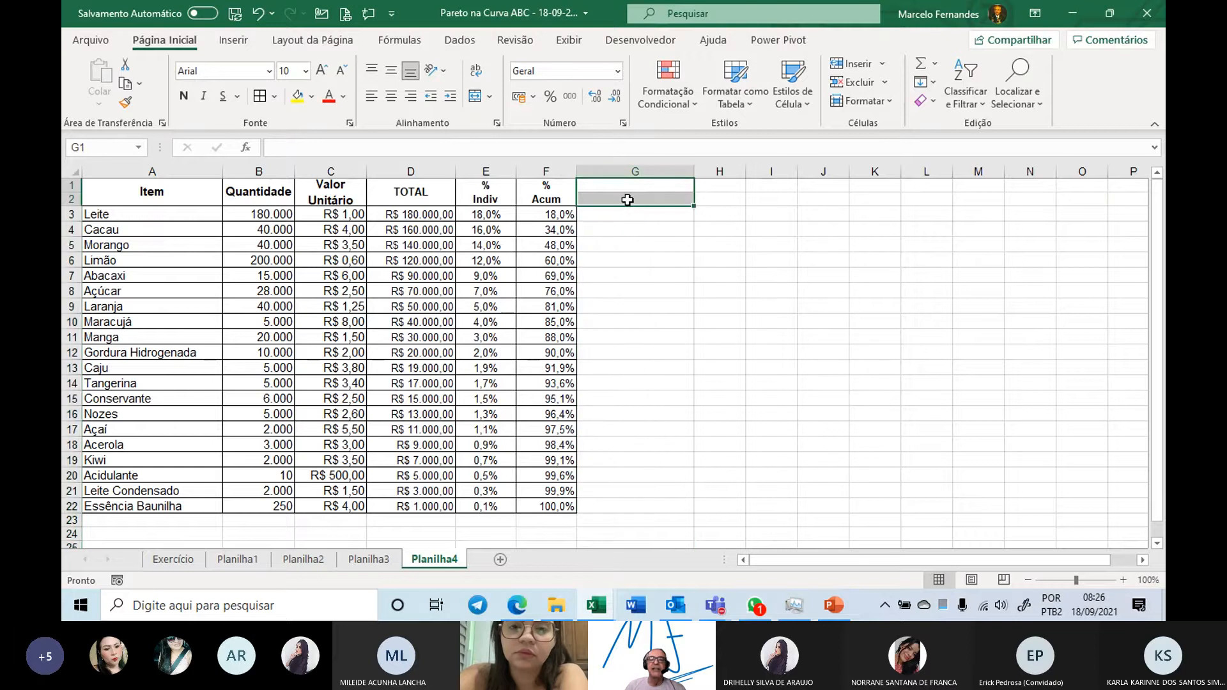
{"action": "left_click", "coordinate": [476, 96]}
{"action": "type", "text": "C"}
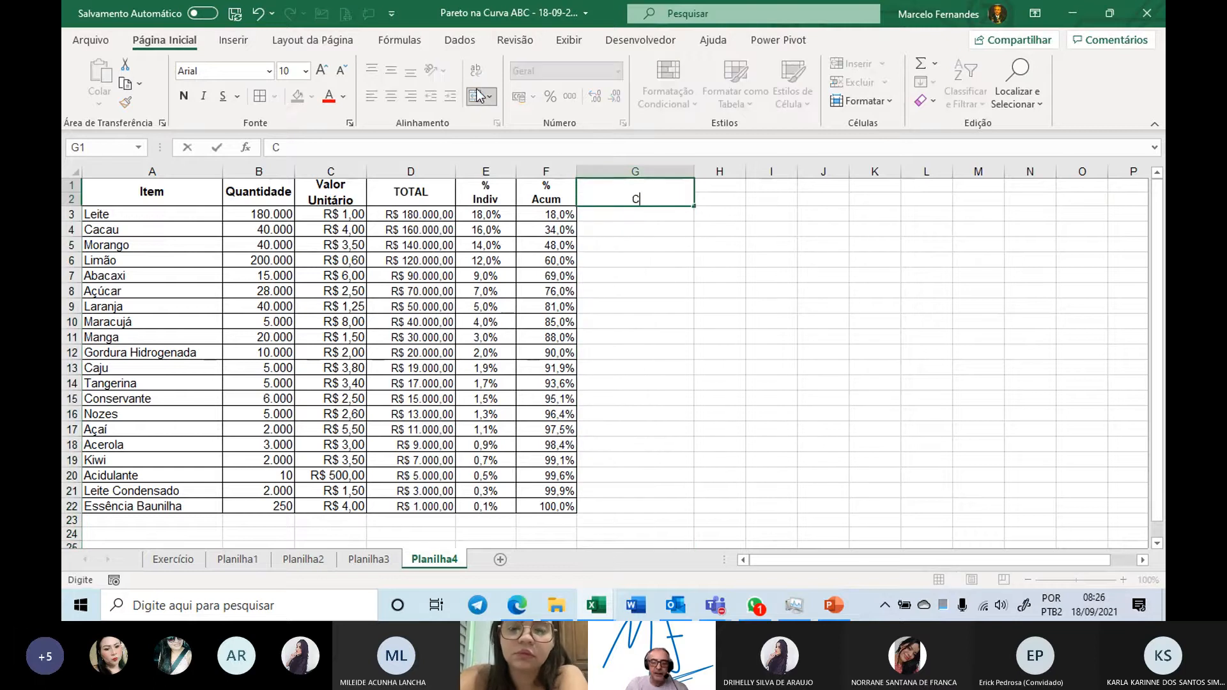
{"action": "type", "text": "lassifica"}
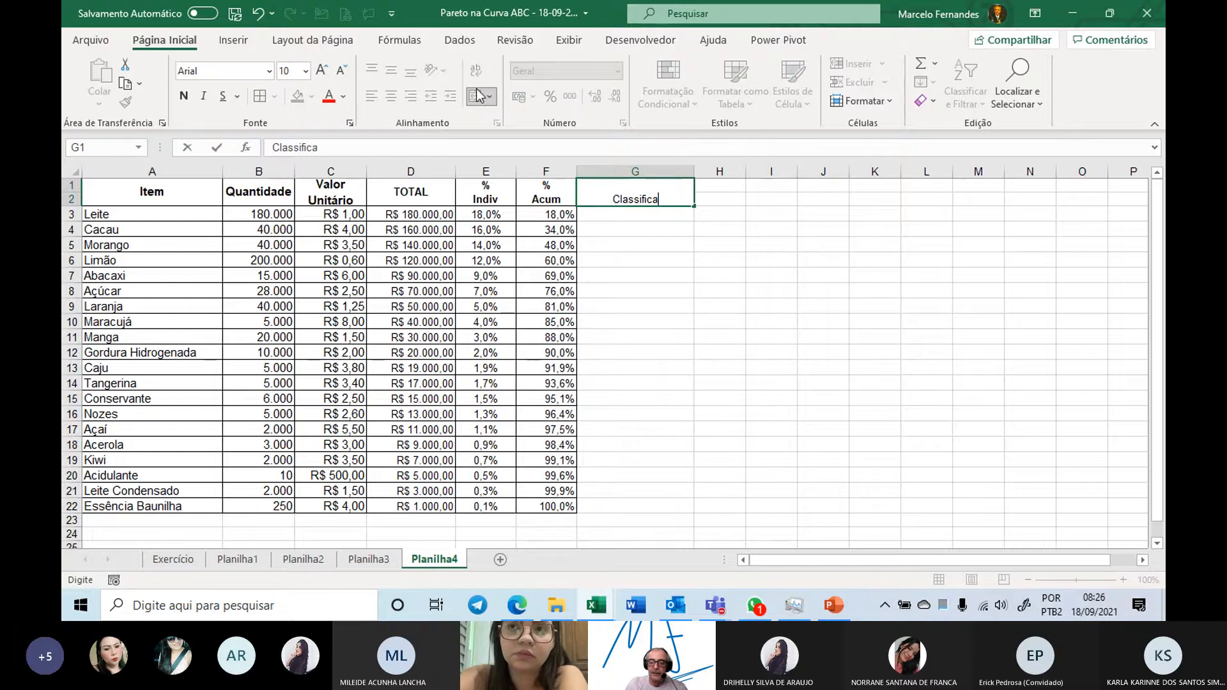
{"action": "type", "text": "ção"}
{"action": "key", "text": "Return"}
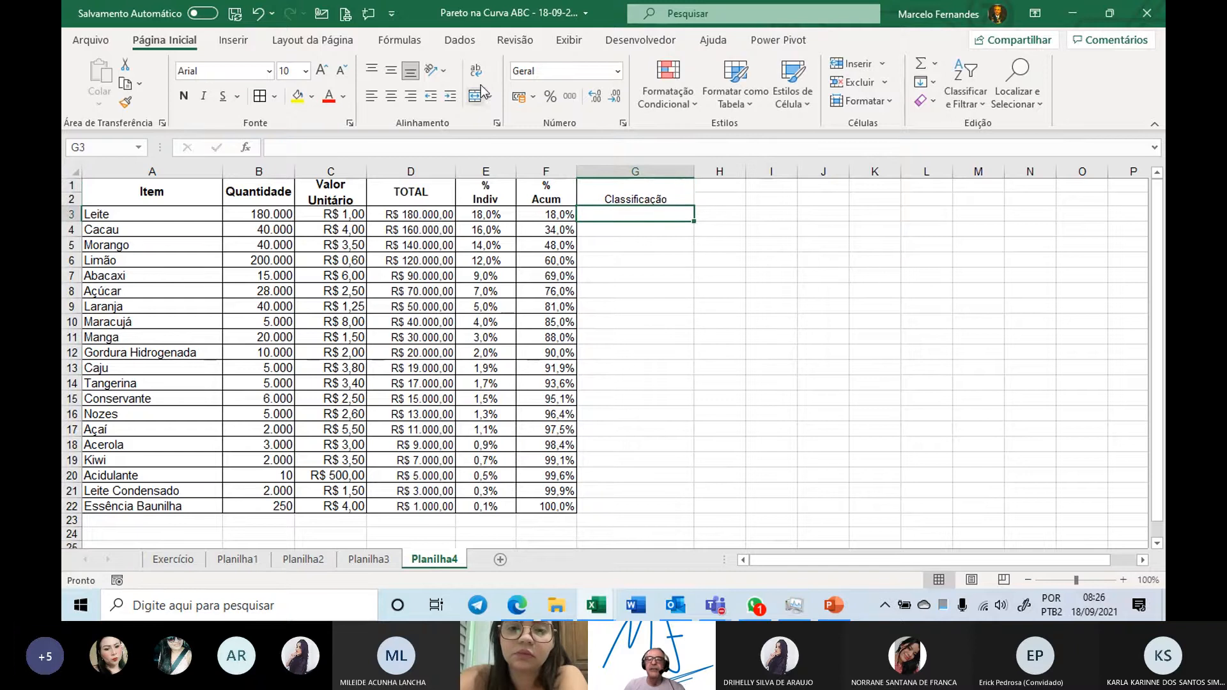
- Middle-align the "Classificação" header vertically and make it bold
{"action": "left_click", "coordinate": [634, 194]}
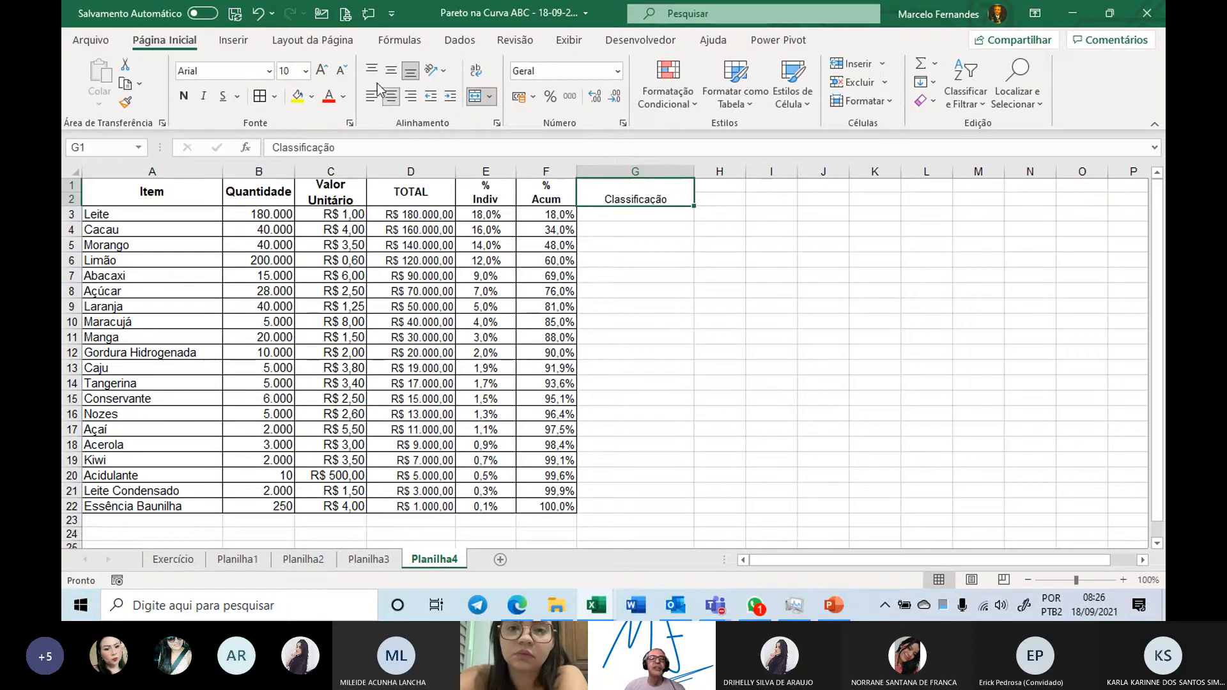
{"action": "left_click", "coordinate": [391, 71]}
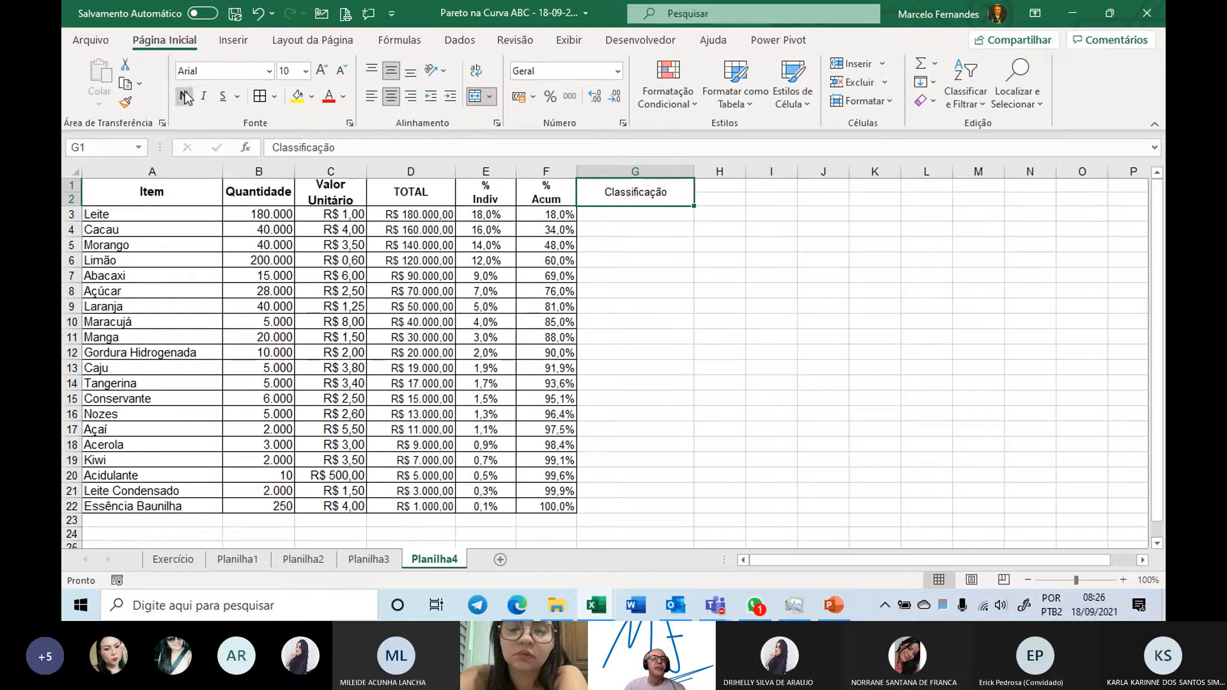
{"action": "left_click", "coordinate": [183, 96]}
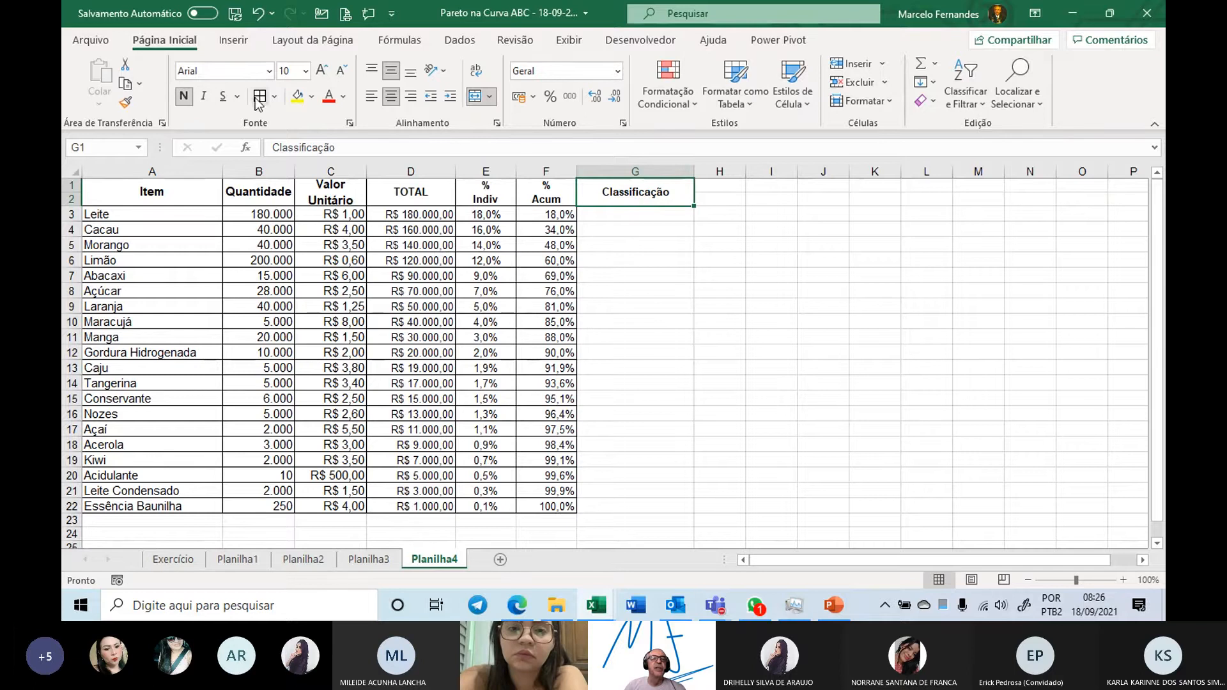
- Compare the cumulative percentages of Açúcar and Laranja in F8 and F9 to find where the first class ends
{"action": "left_click", "coordinate": [651, 215]}
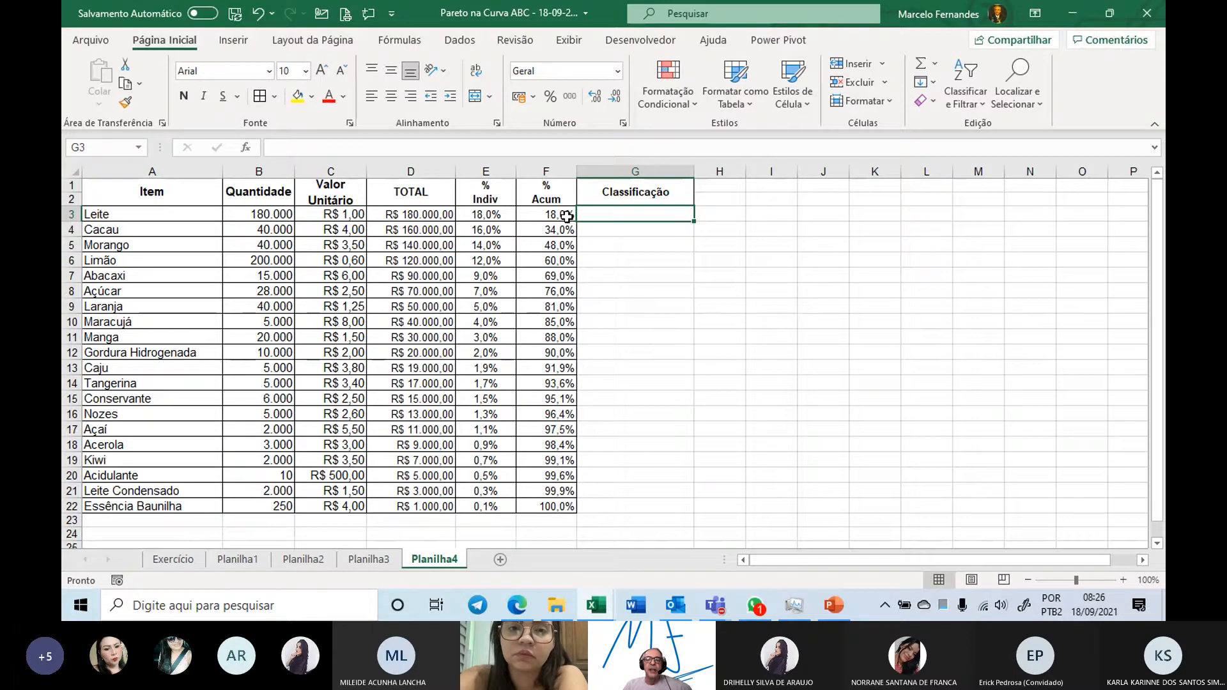
{"action": "left_click", "coordinate": [562, 291]}
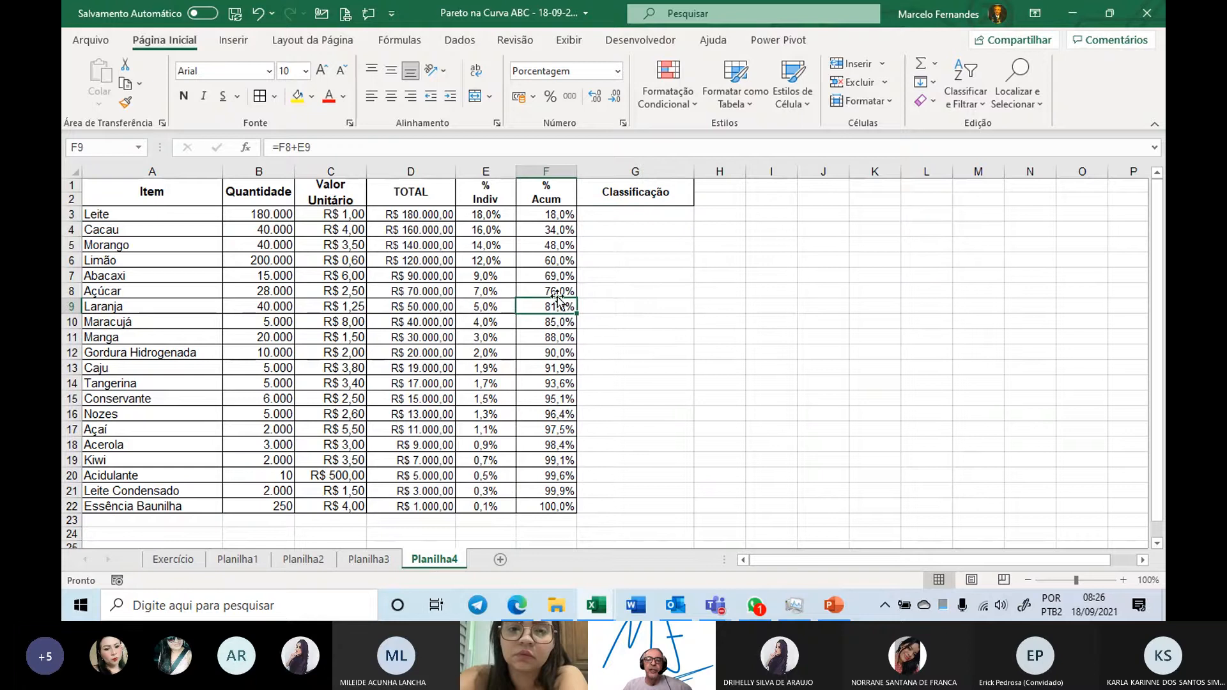
{"action": "left_click", "coordinate": [558, 309]}
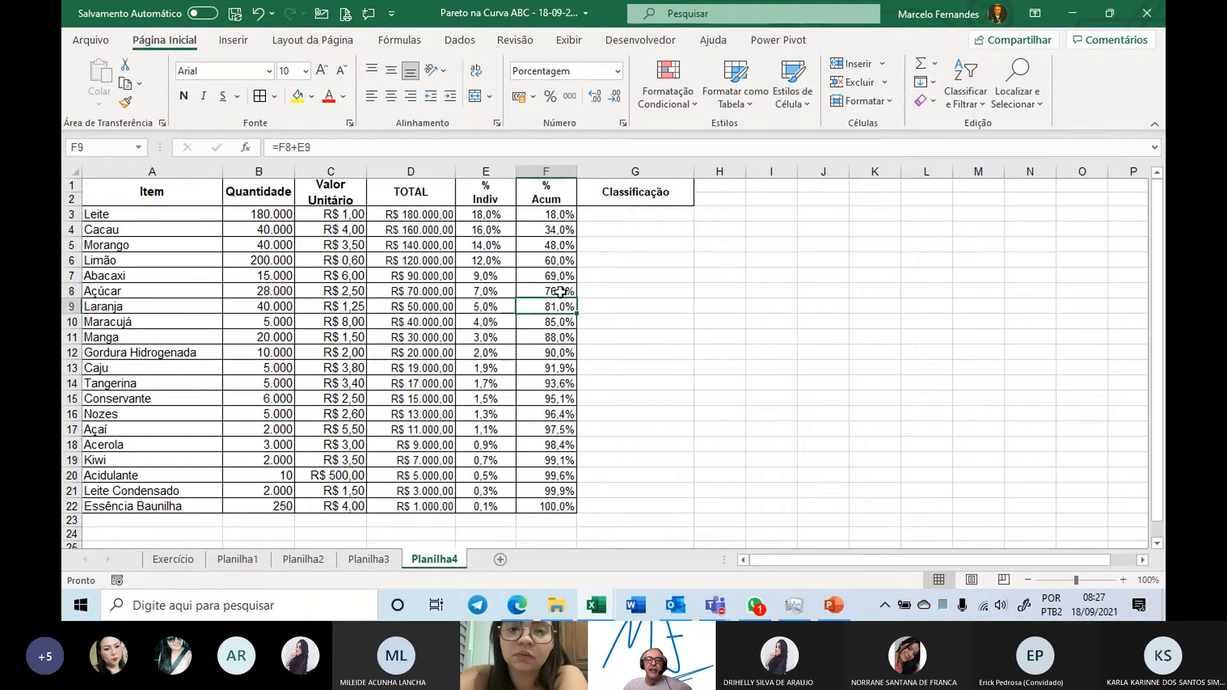
{"action": "left_click", "coordinate": [562, 293]}
{"action": "left_click", "coordinate": [560, 309]}
{"action": "left_click", "coordinate": [560, 289]}
{"action": "left_click", "coordinate": [561, 308]}
{"action": "left_click", "coordinate": [561, 293]}
- Enter -4 in G8 and 1 in G9 beside the cumulative percentages of Açúcar and Laranja
{"action": "left_click", "coordinate": [608, 294]}
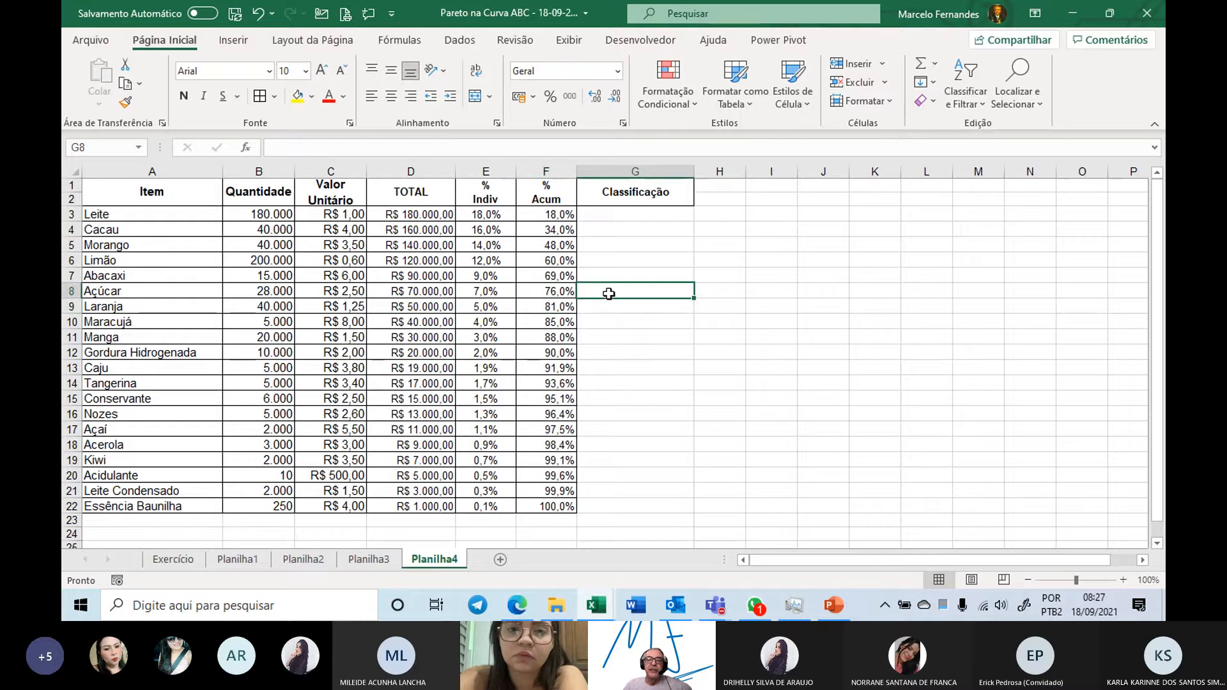
{"action": "type", "text": "4"}
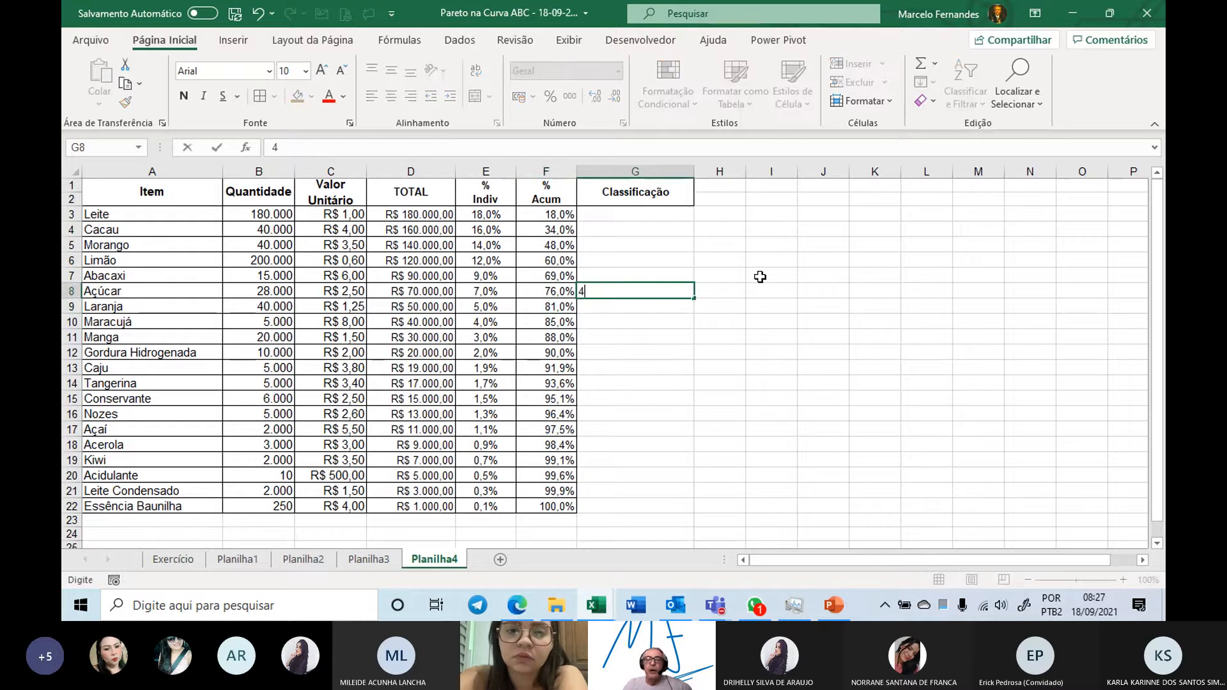
{"action": "type", "text": "-4"}
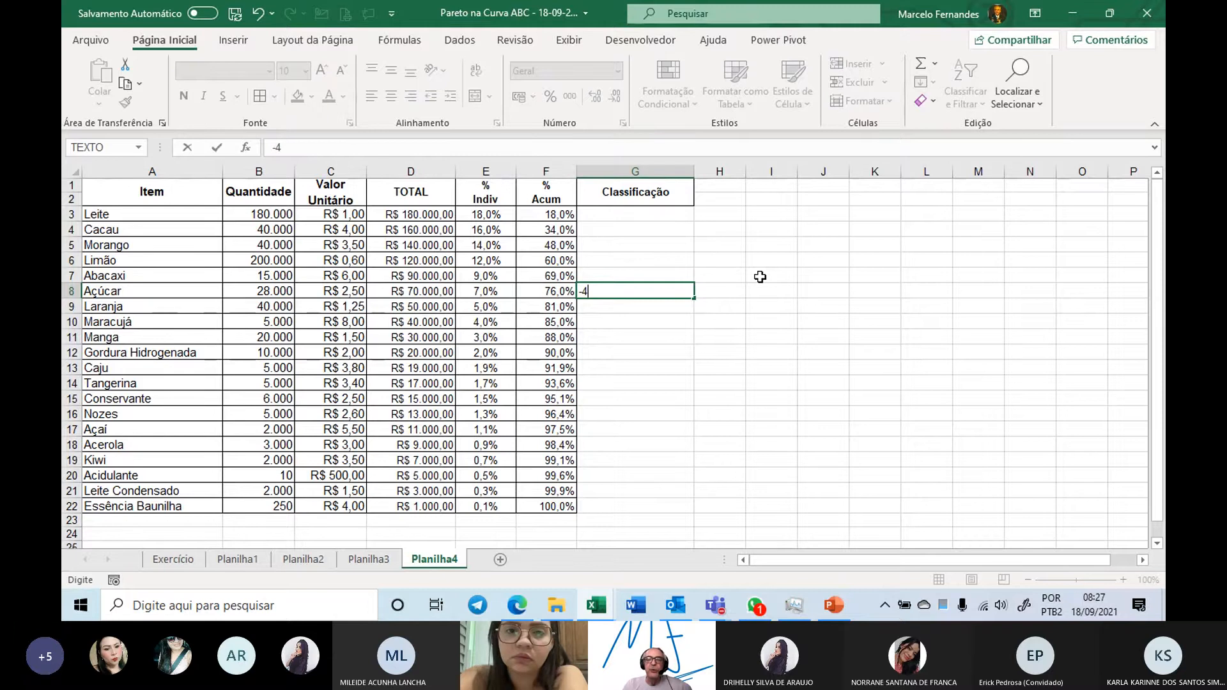
{"action": "key", "text": "Return"}
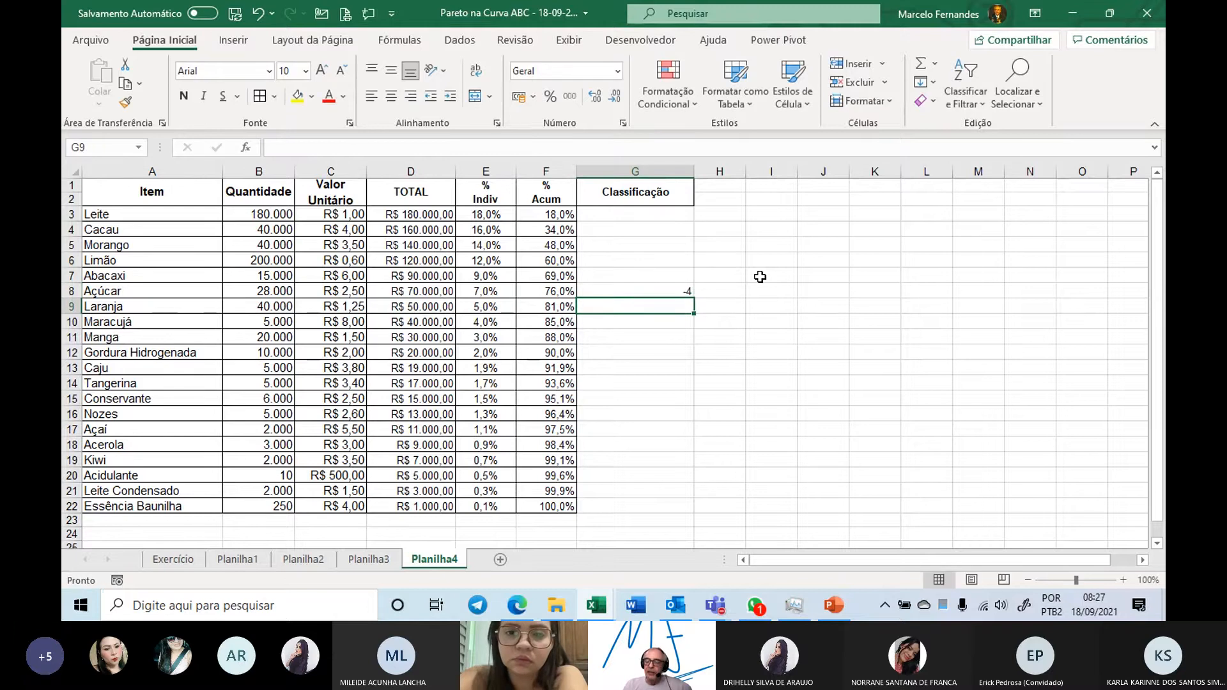
{"action": "type", "text": "1"}
{"action": "key", "text": "Return"}
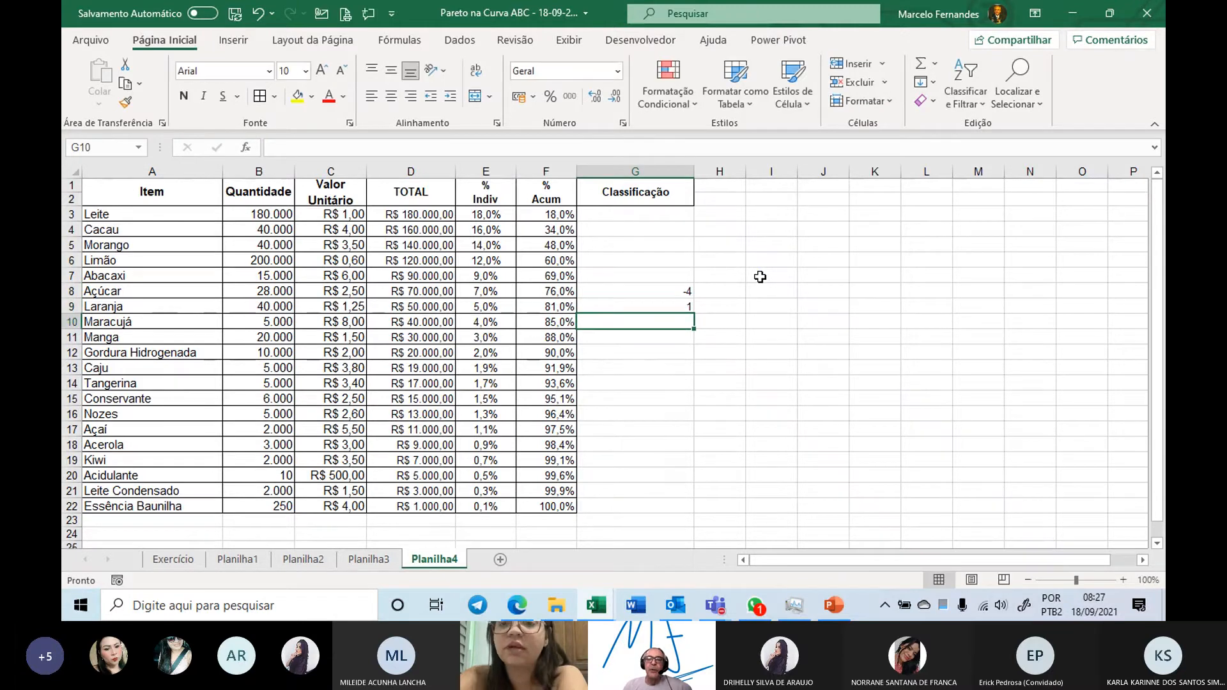
{"action": "left_click", "coordinate": [546, 306]}
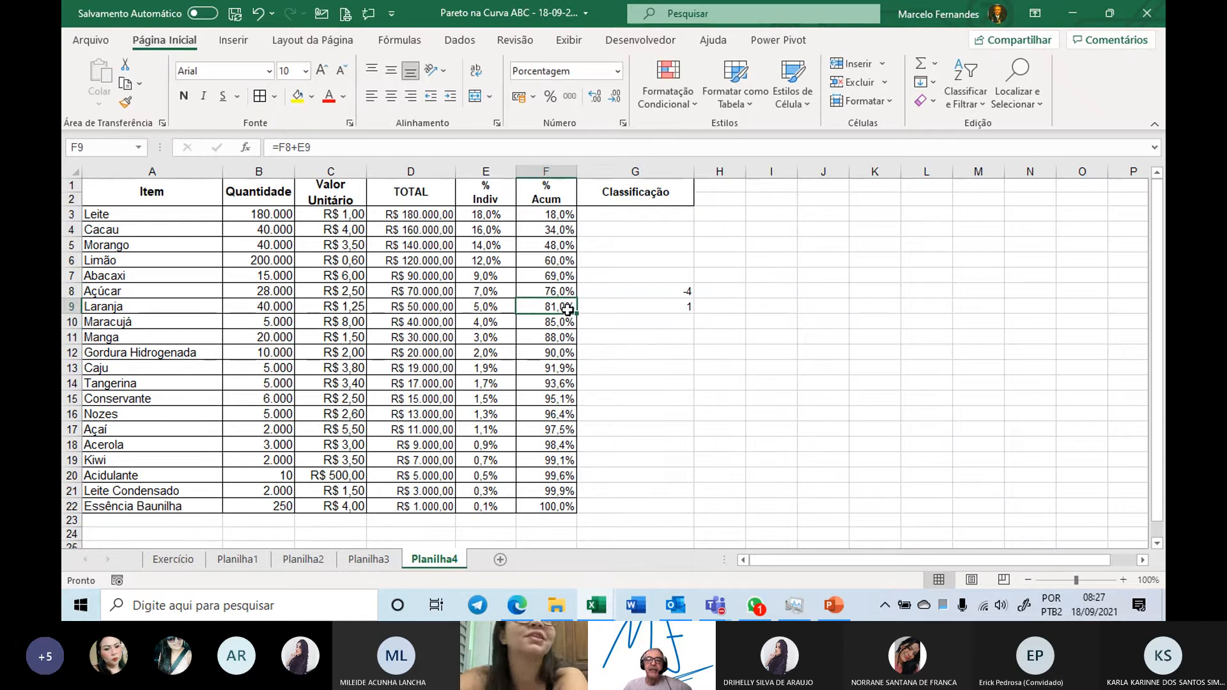
- Clear G3:G9, merge and center it with middle alignment, and enter the classification "A"
{"action": "left_click_drag", "start_coordinate": [618, 214], "coordinate": [618, 308]}
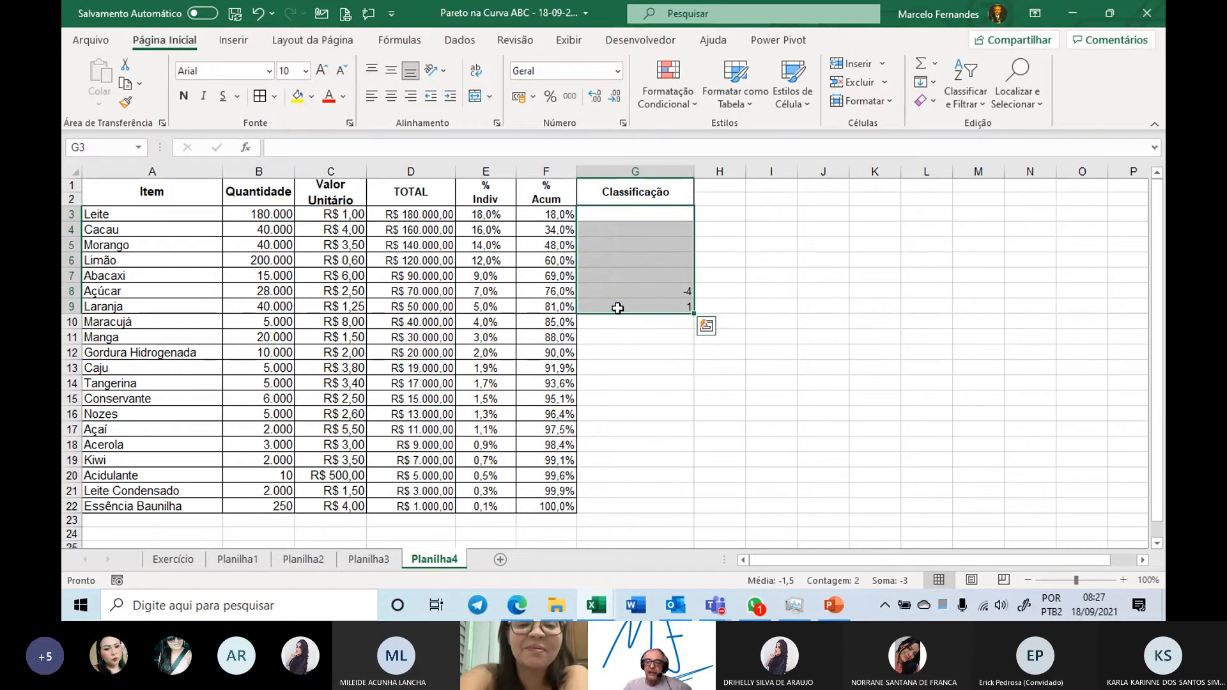
{"action": "key", "text": "Delete"}
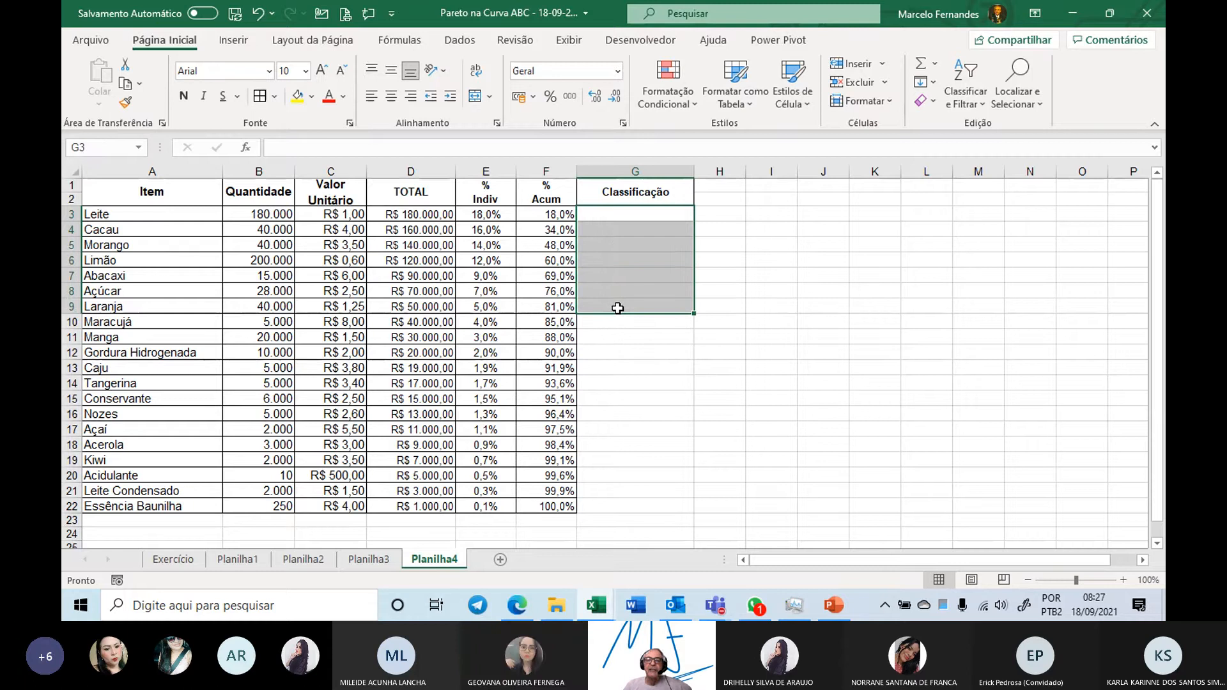
{"action": "left_click", "coordinate": [475, 97]}
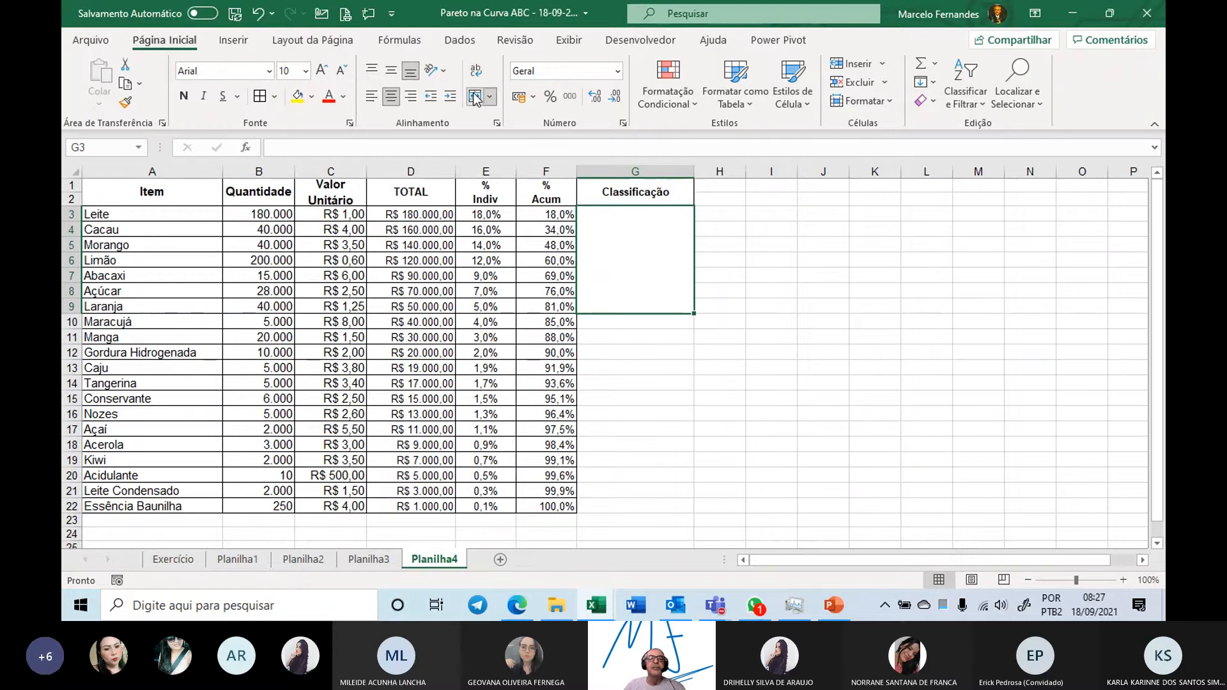
{"action": "left_click", "coordinate": [393, 72]}
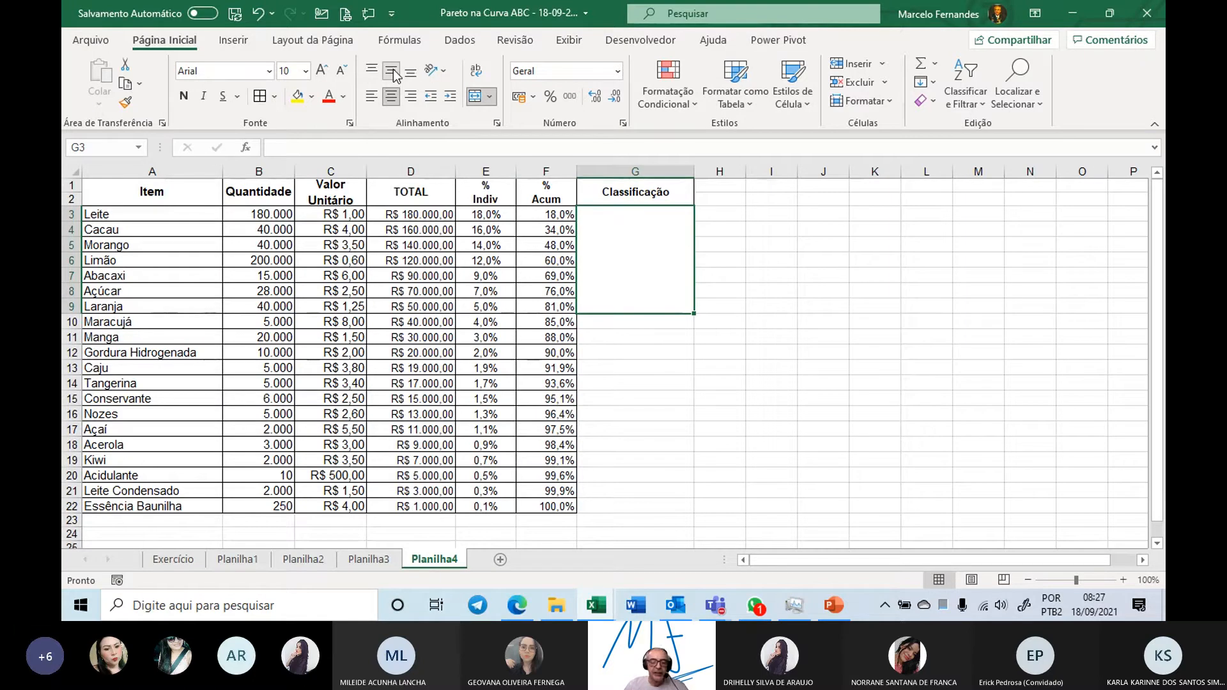
{"action": "type", "text": "A"}
{"action": "key", "text": "Return"}
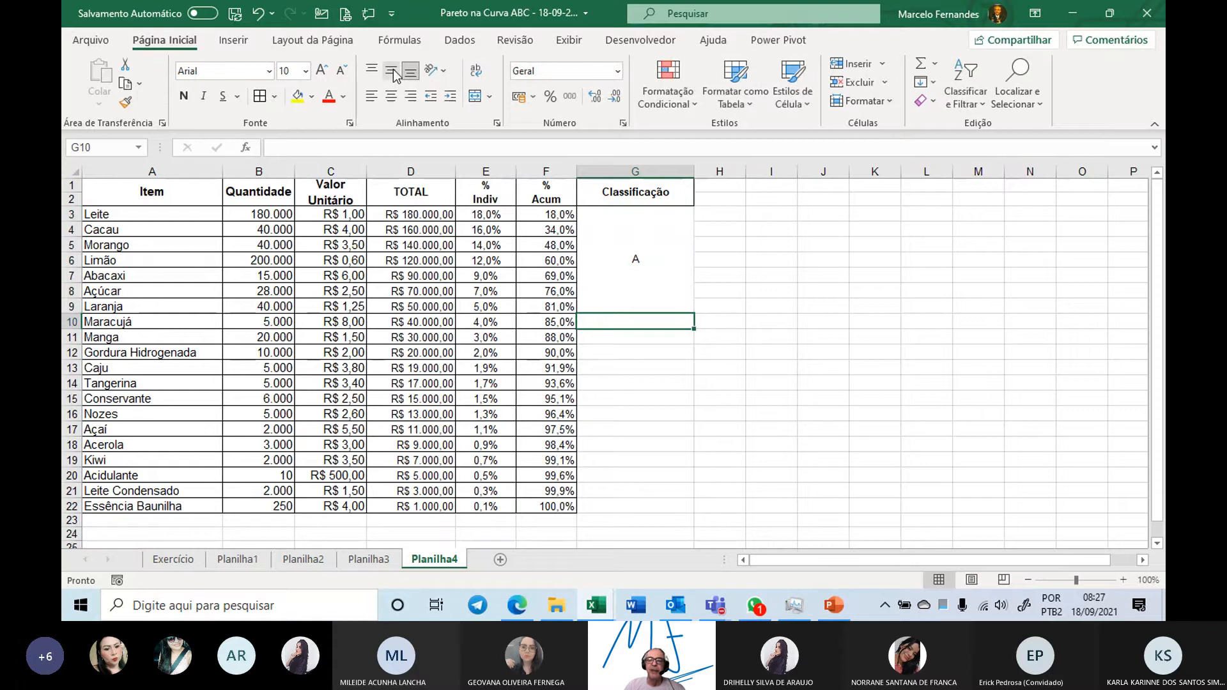
{"action": "key", "text": "Up"}
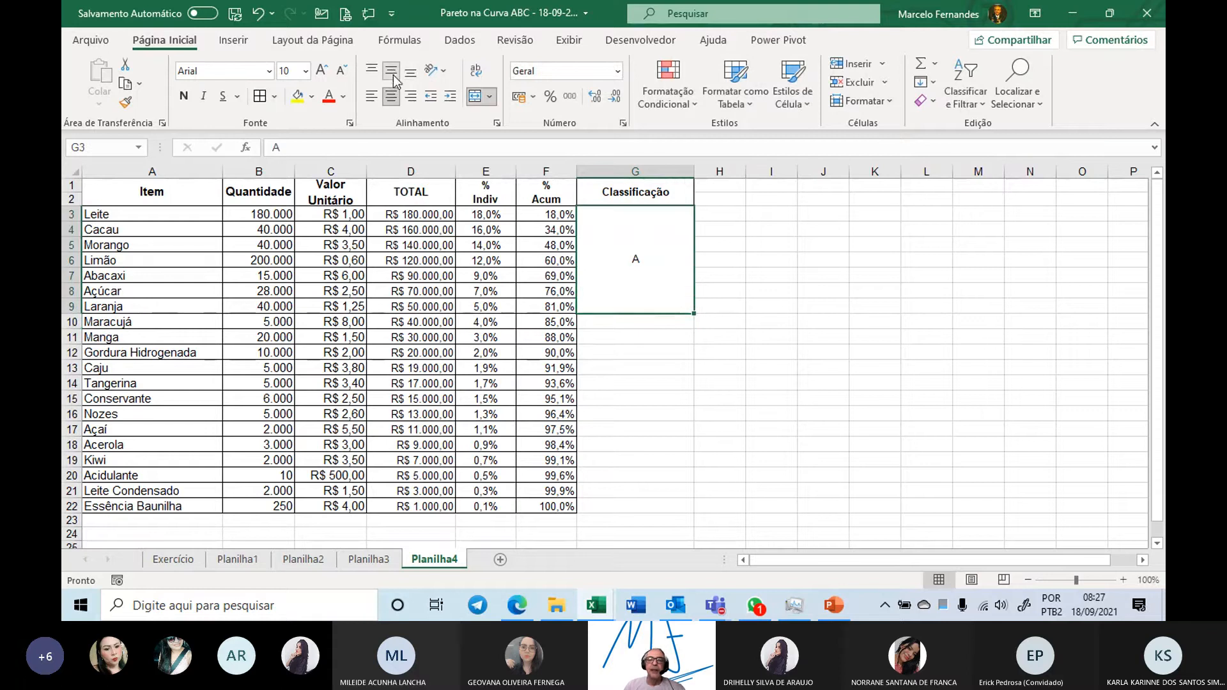
- Merge and center G10:G15, from Maracujá to Conservante, and enter the classification "B"
{"action": "left_click", "coordinate": [565, 323]}
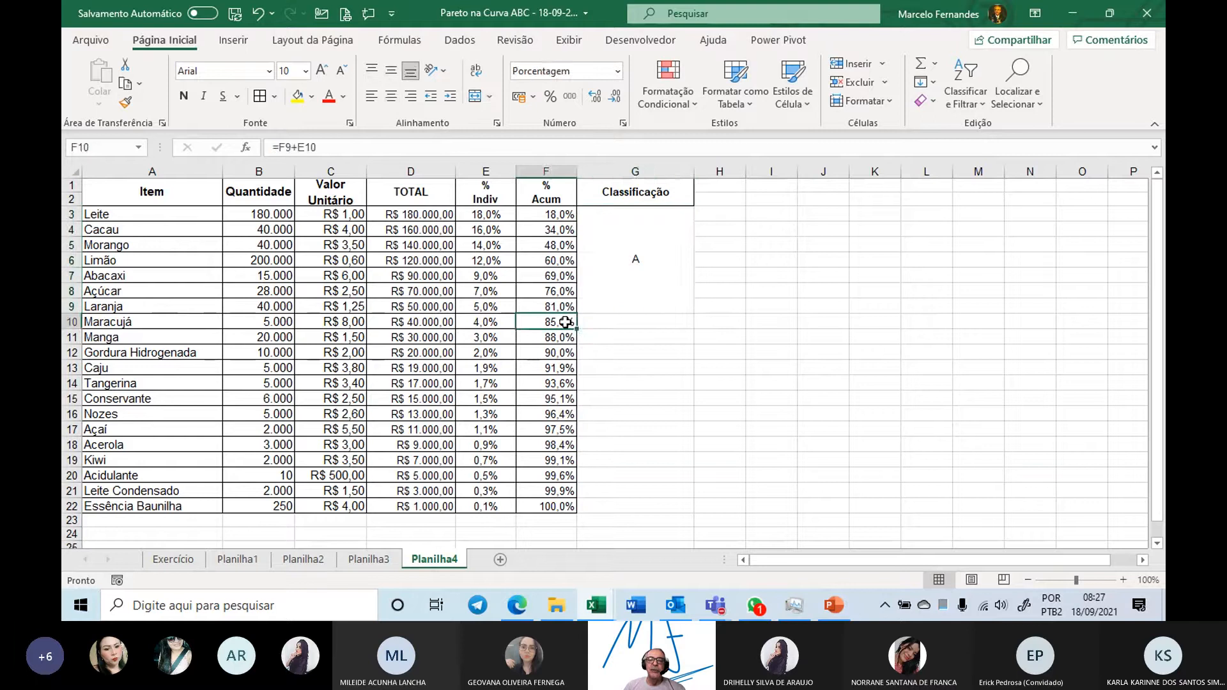
{"action": "left_click", "coordinate": [551, 388]}
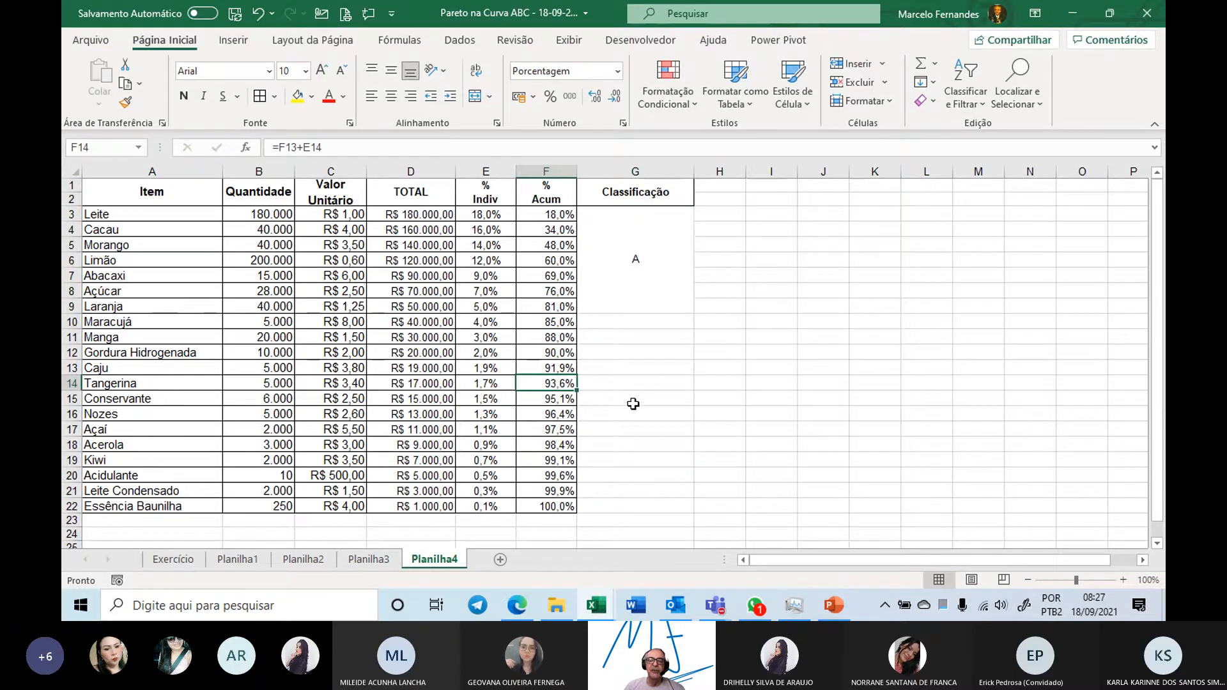
{"action": "left_click", "coordinate": [558, 402]}
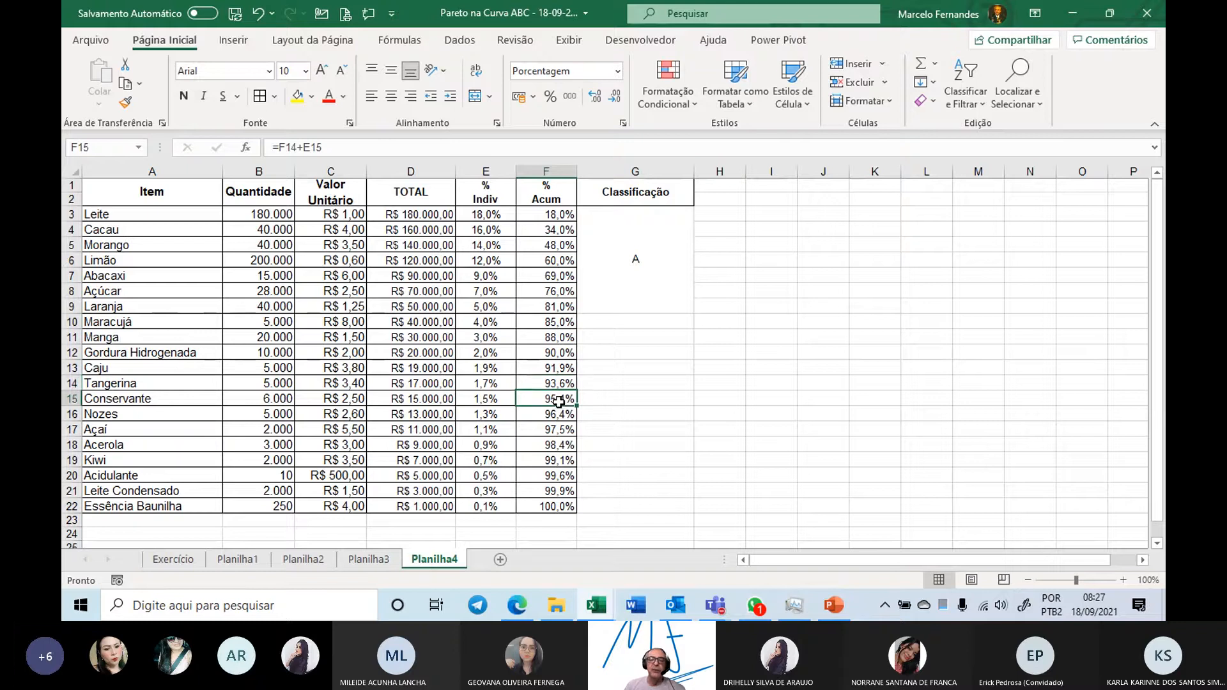
{"action": "left_click", "coordinate": [612, 400]}
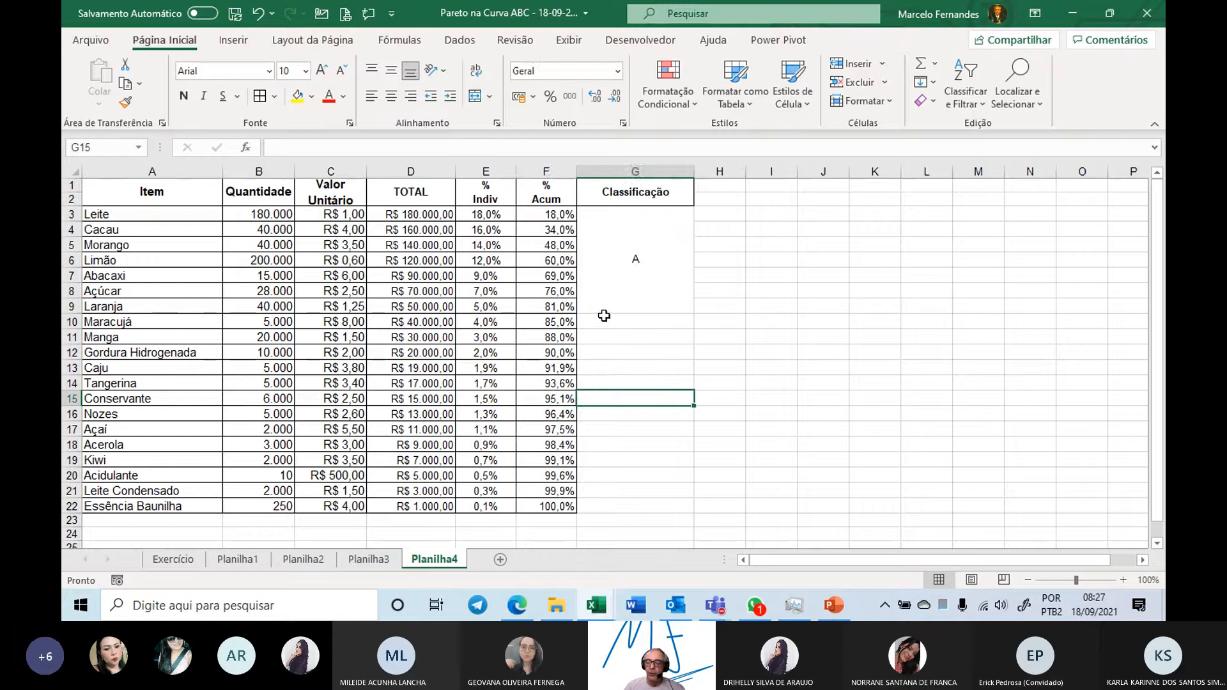
{"action": "key", "text": "shift+Up"}
{"action": "key", "text": "shift+Up"}
{"action": "key", "text": "shift+Up"}
{"action": "key", "text": "shift+Up"}
{"action": "key", "text": "shift+Up"}
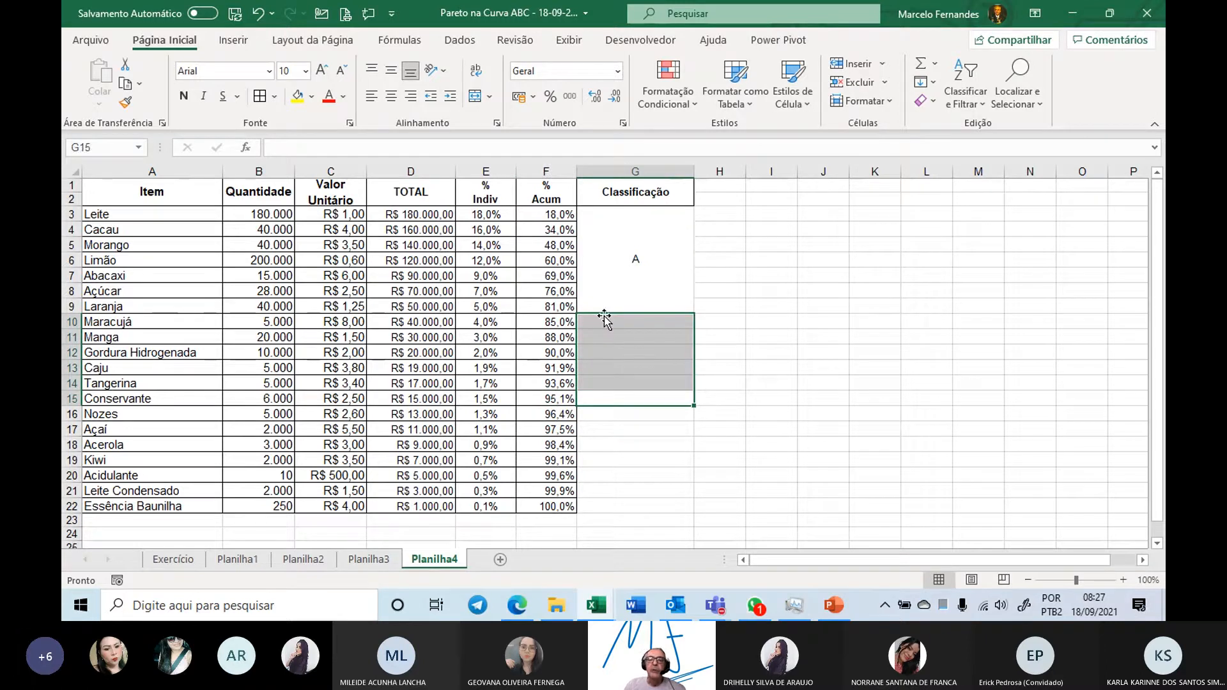
{"action": "left_click", "coordinate": [475, 96]}
{"action": "type", "text": "B"}
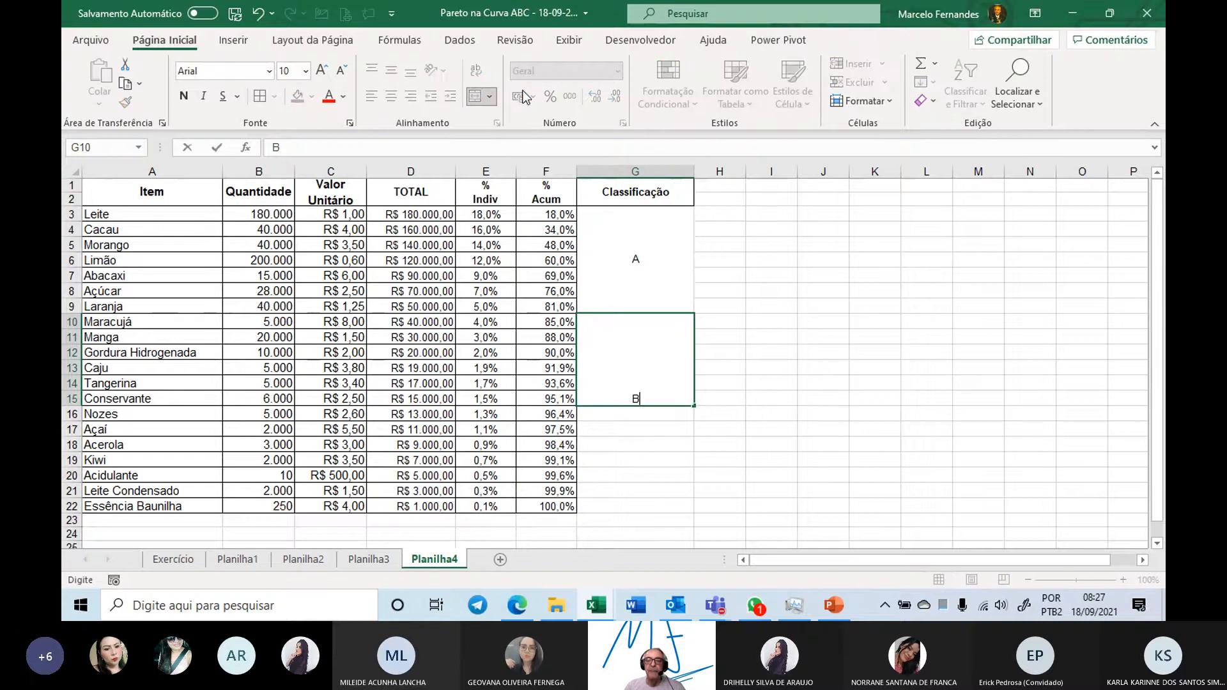
- Merge and center G16:G22, from Nozes to Essência Baunilha, and enter the classification "C"
{"action": "left_click", "coordinate": [661, 414]}
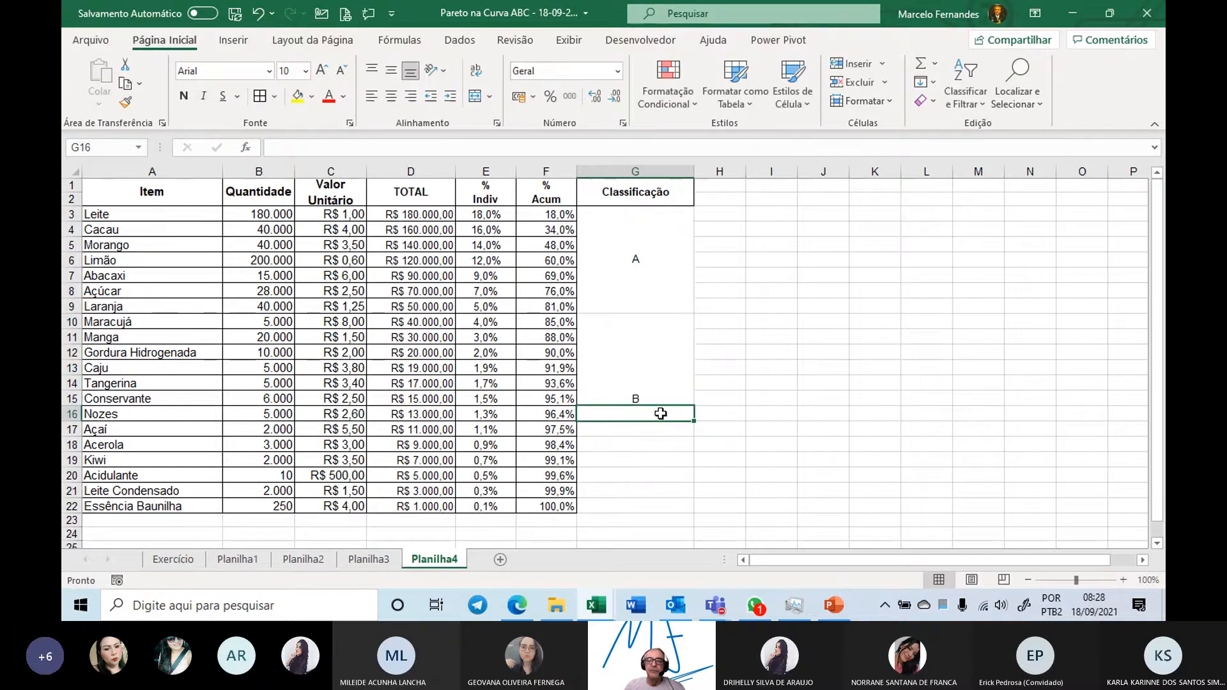
{"action": "left_click", "coordinate": [656, 505], "text": "shift"}
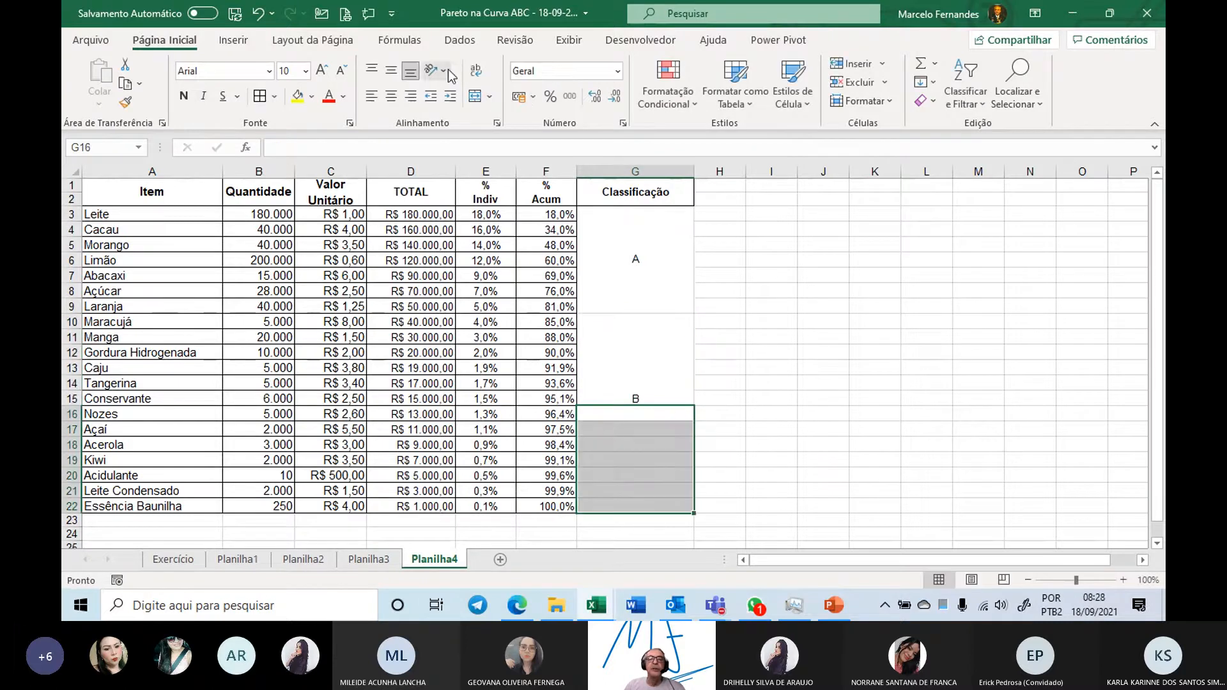
{"action": "left_click", "coordinate": [474, 97]}
{"action": "type", "text": "C"}
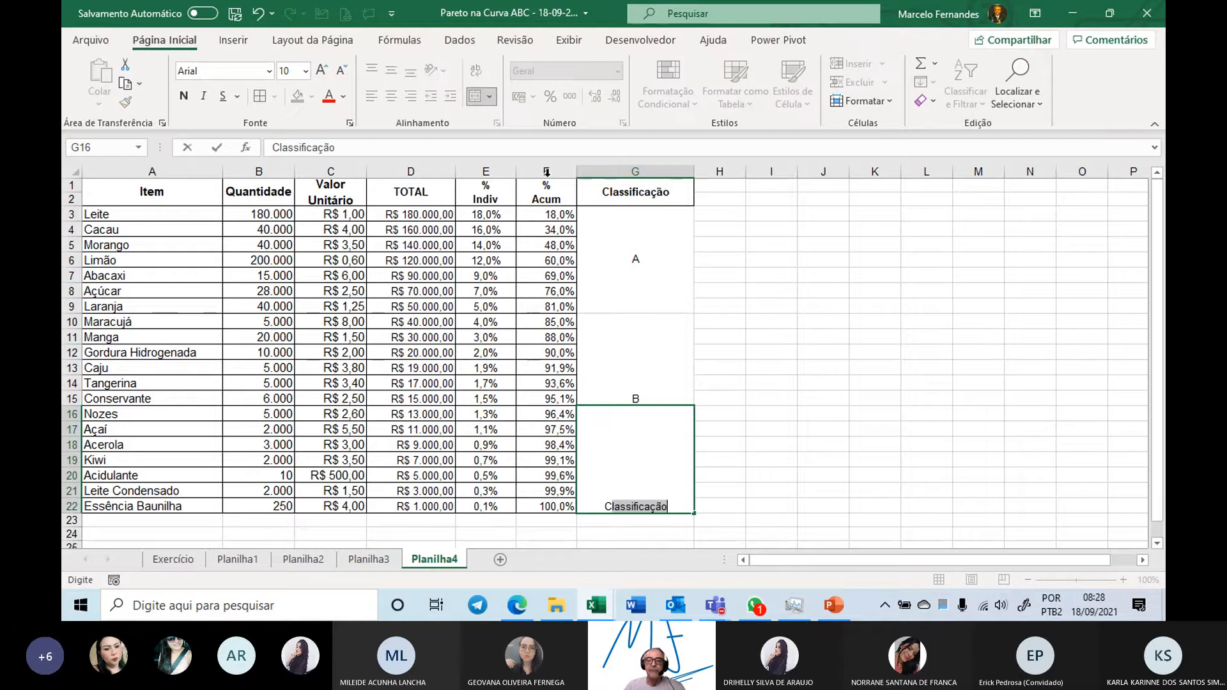
{"action": "key", "text": "BackSpace"}
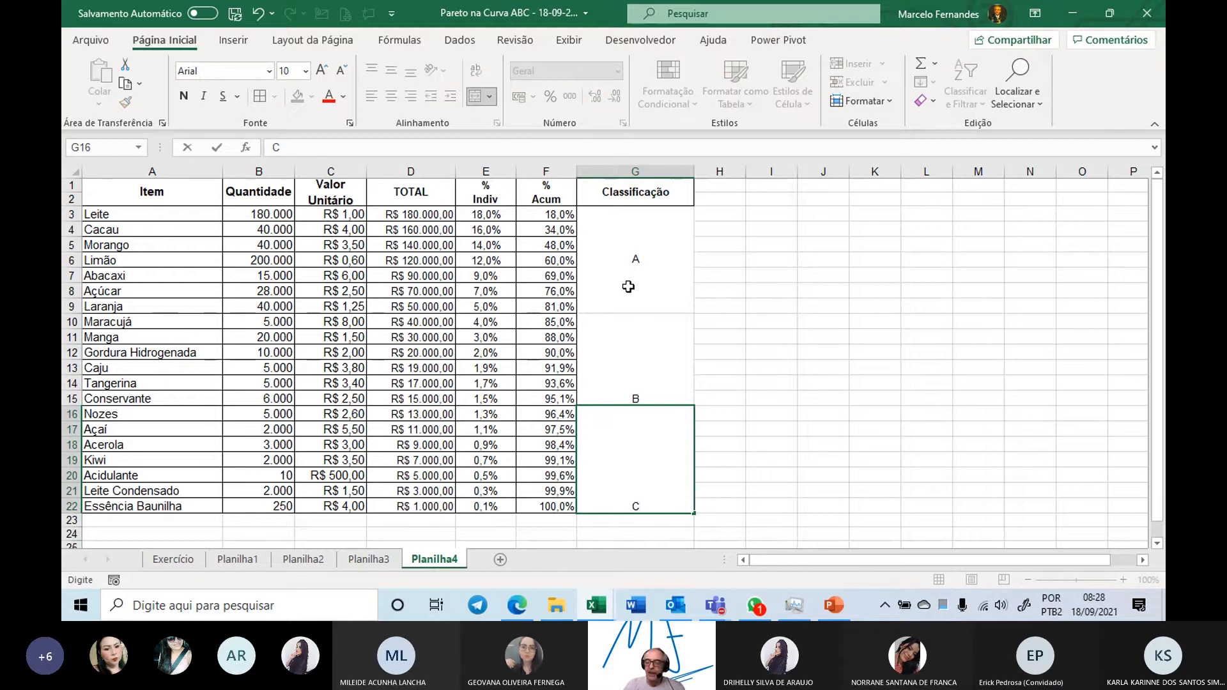
{"action": "key", "text": "Return"}
- Make the A, B and C classification cells in G3:G22 bold and align them vertically to the middle
{"action": "left_click_drag", "start_coordinate": [665, 281], "coordinate": [639, 496]}
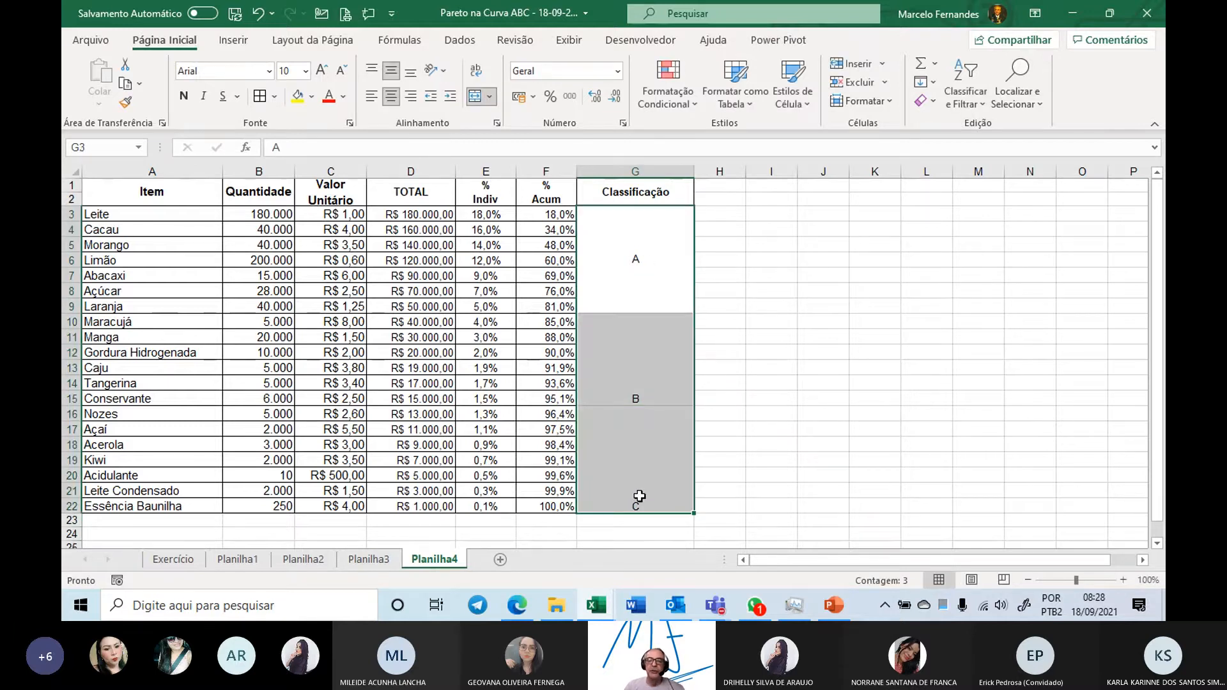
{"action": "left_click", "coordinate": [183, 96]}
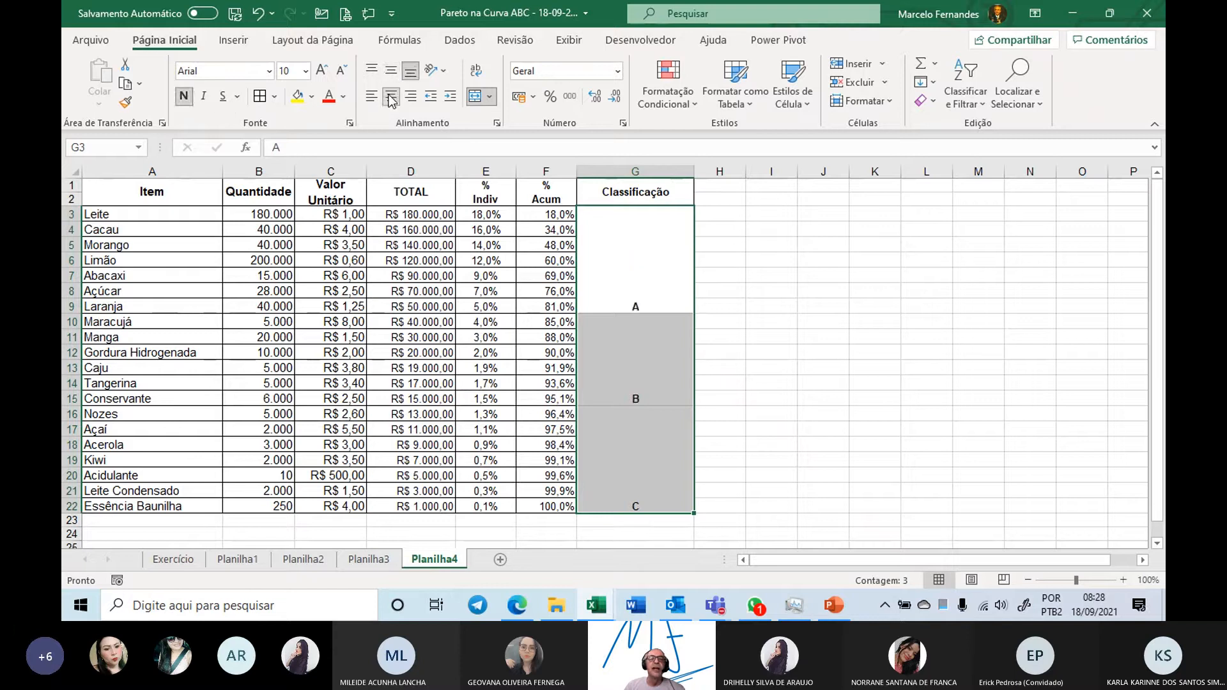
{"action": "left_click", "coordinate": [392, 74]}
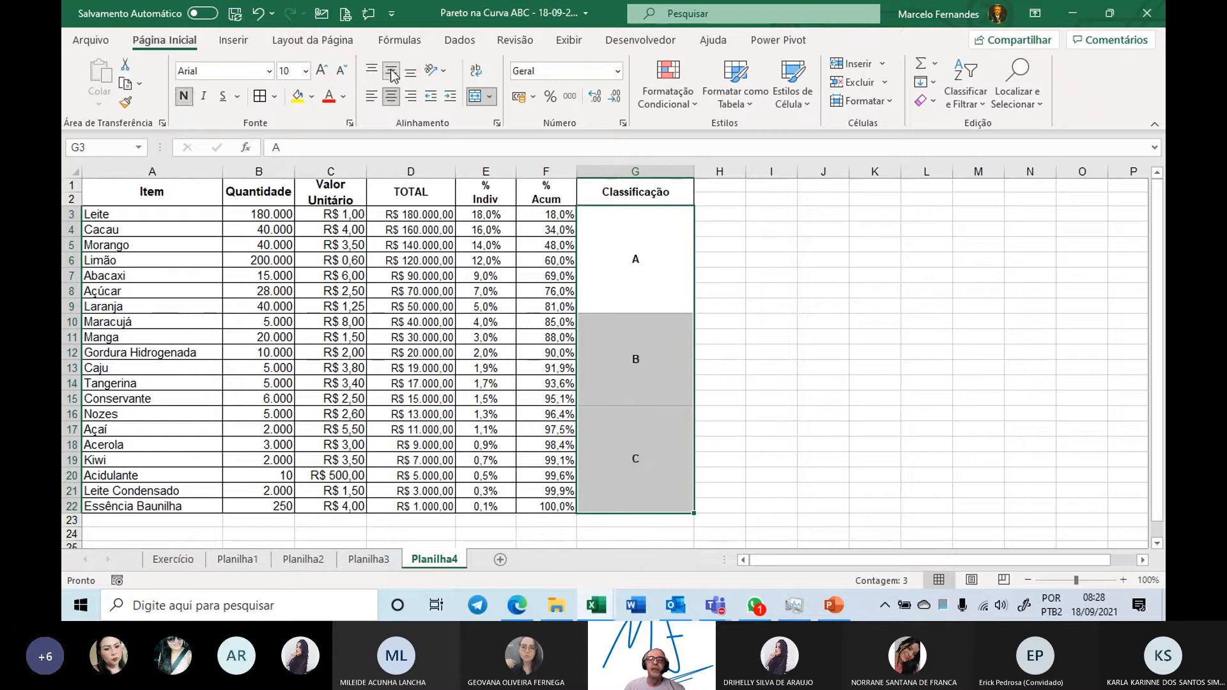
- Fill the classification cell A with light green, B with light gold and C with light gray
{"action": "left_click", "coordinate": [638, 261]}
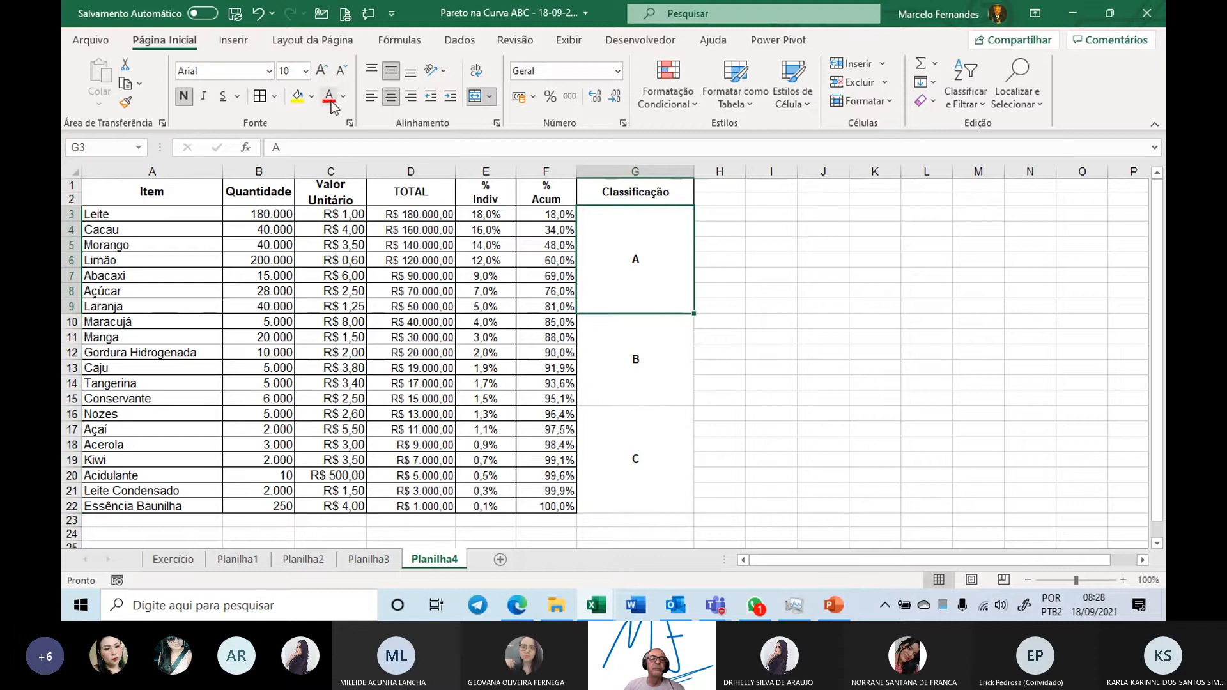
{"action": "left_click", "coordinate": [311, 97]}
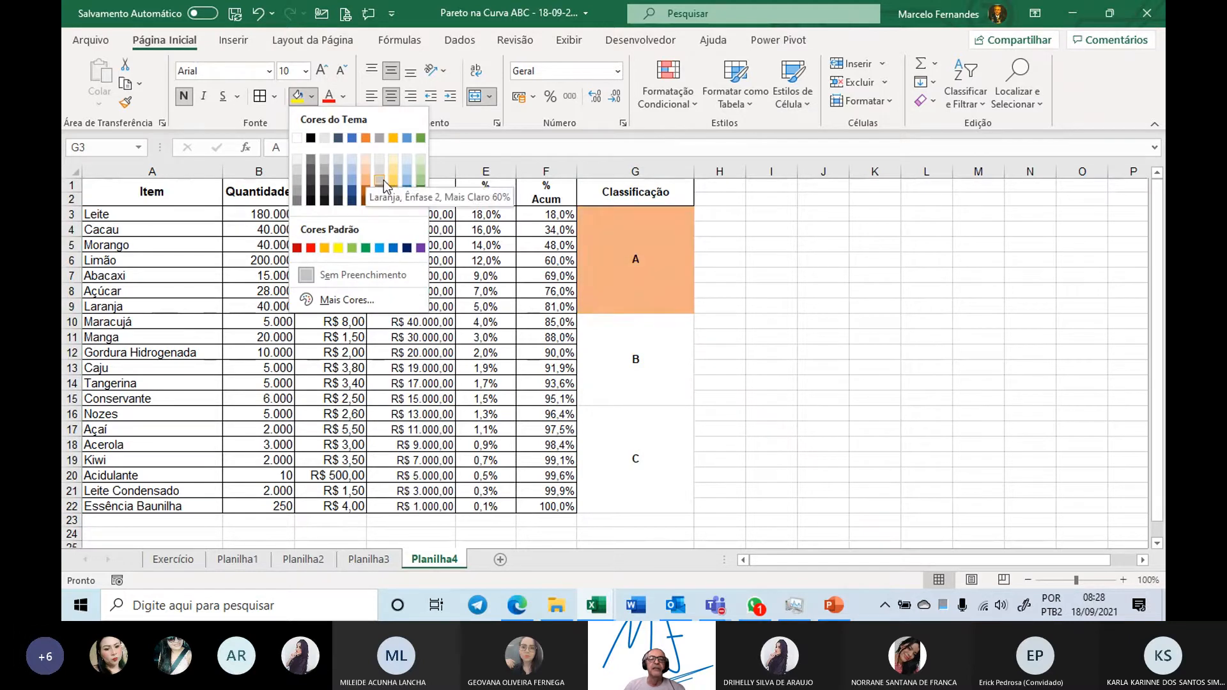
{"action": "left_click", "coordinate": [421, 182]}
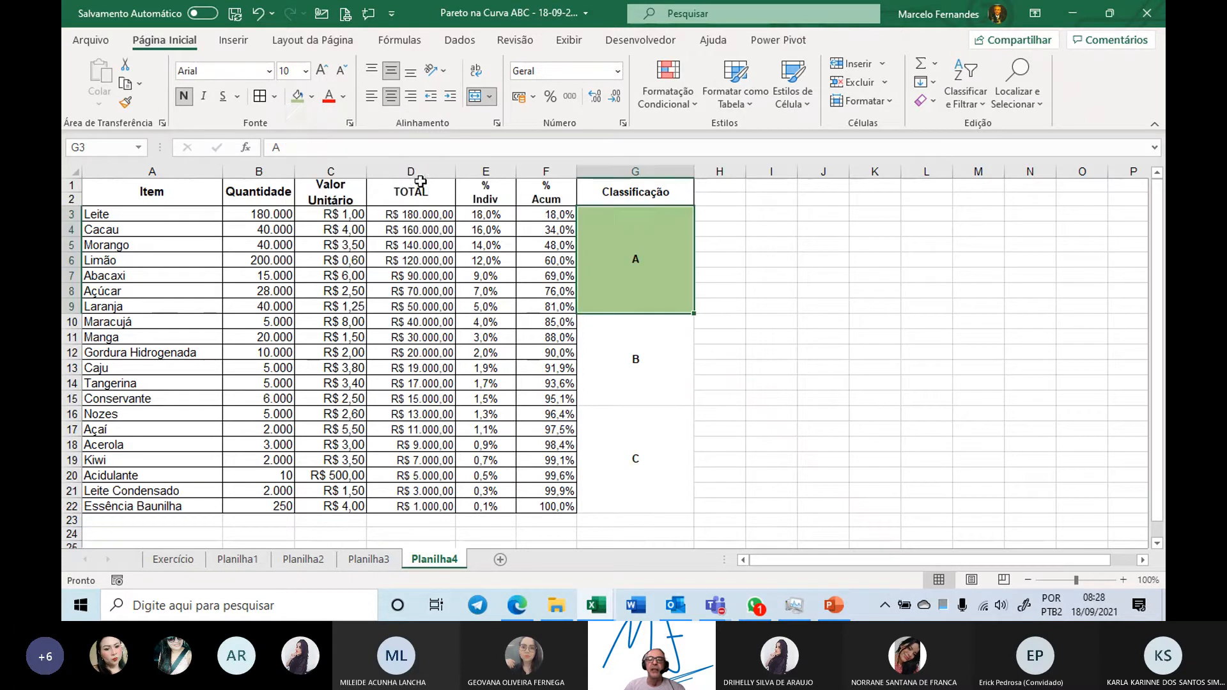
{"action": "left_click", "coordinate": [626, 367]}
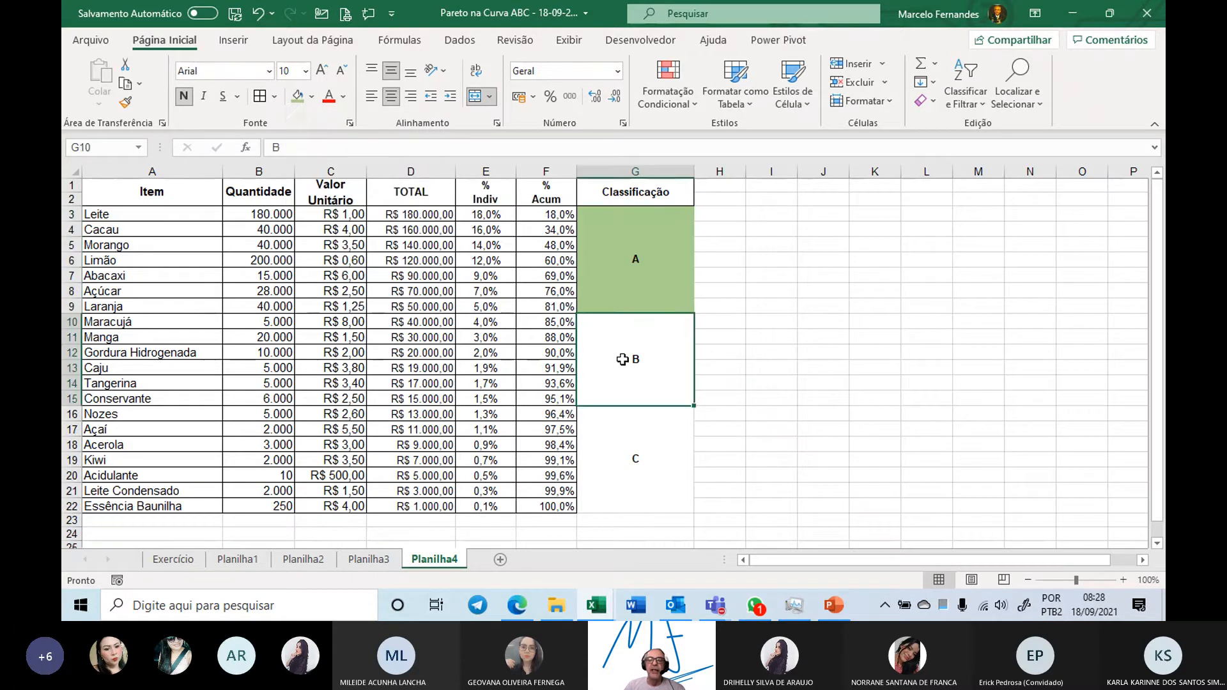
{"action": "left_click", "coordinate": [312, 98]}
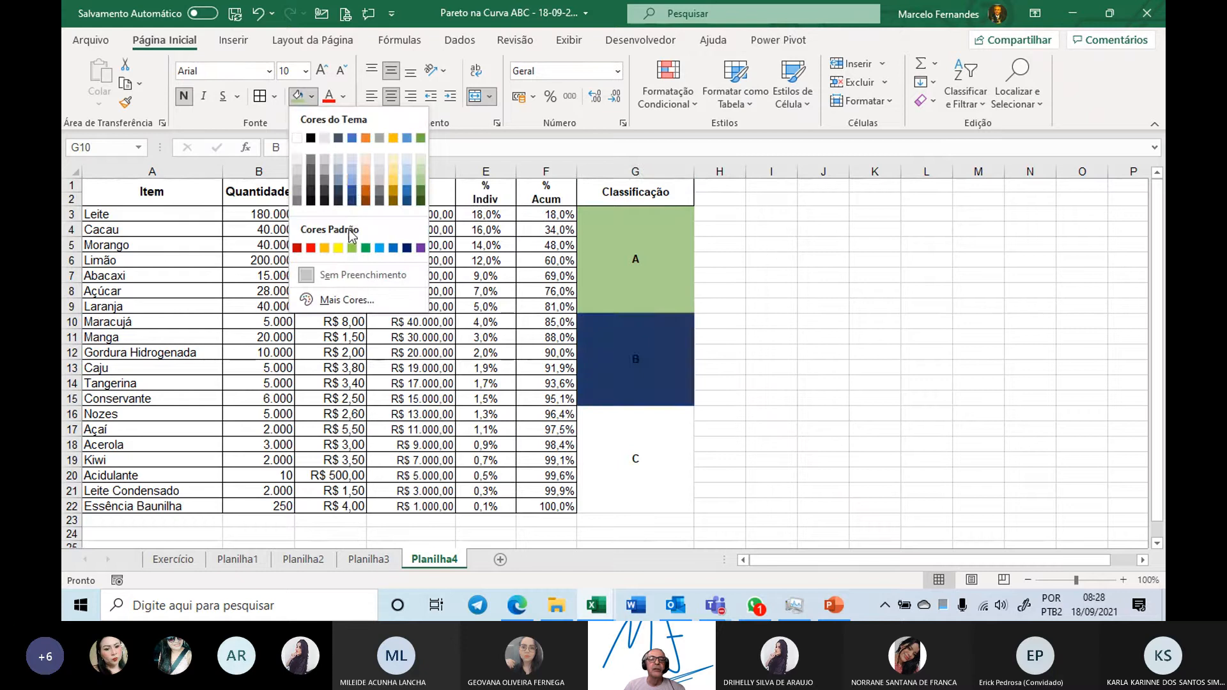
{"action": "left_click", "coordinate": [395, 177]}
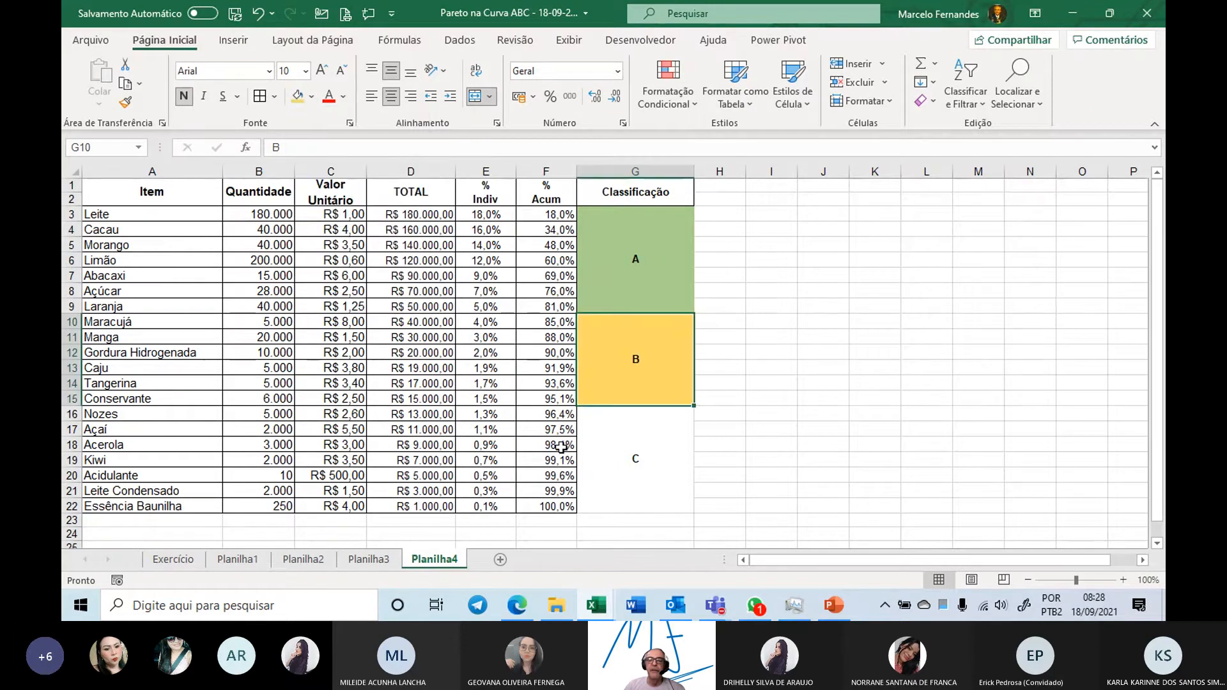
{"action": "left_click", "coordinate": [592, 432]}
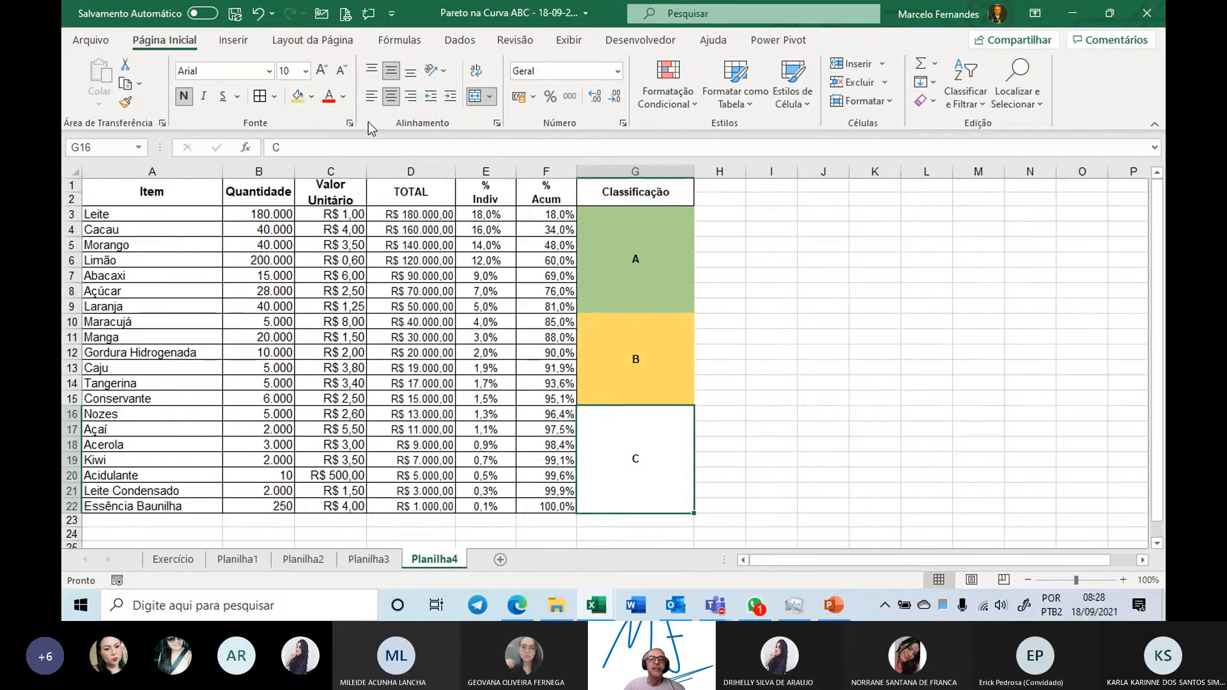
{"action": "left_click", "coordinate": [312, 97]}
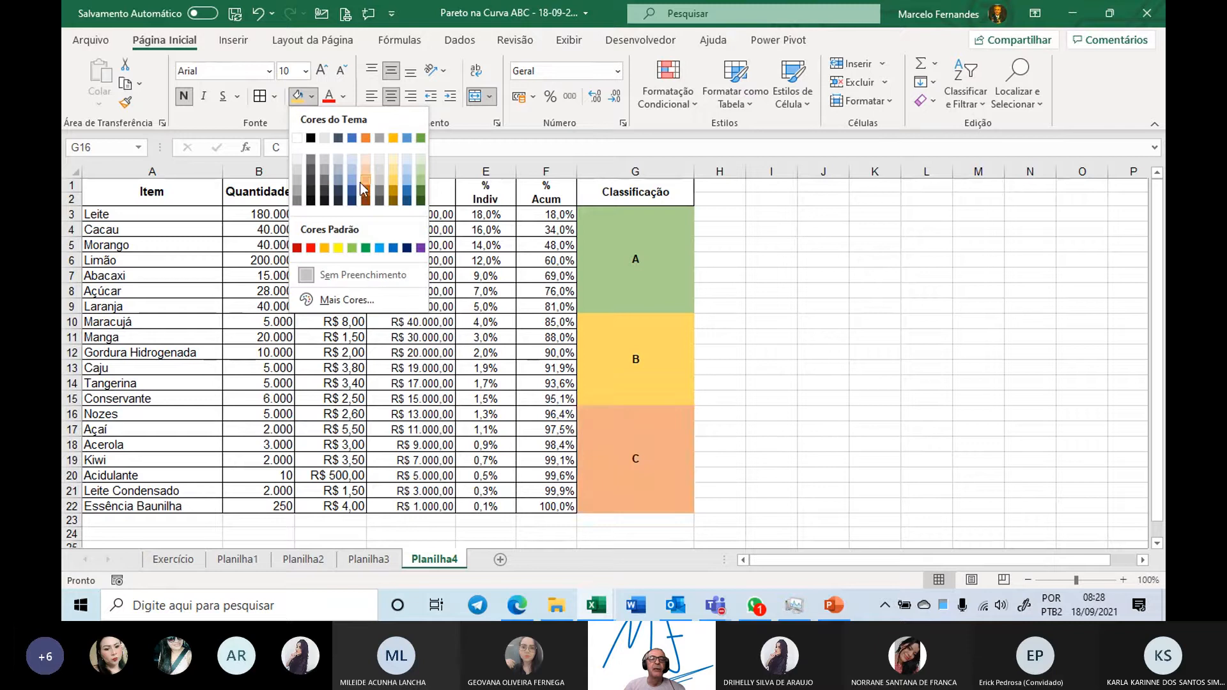
{"action": "left_click", "coordinate": [377, 182]}
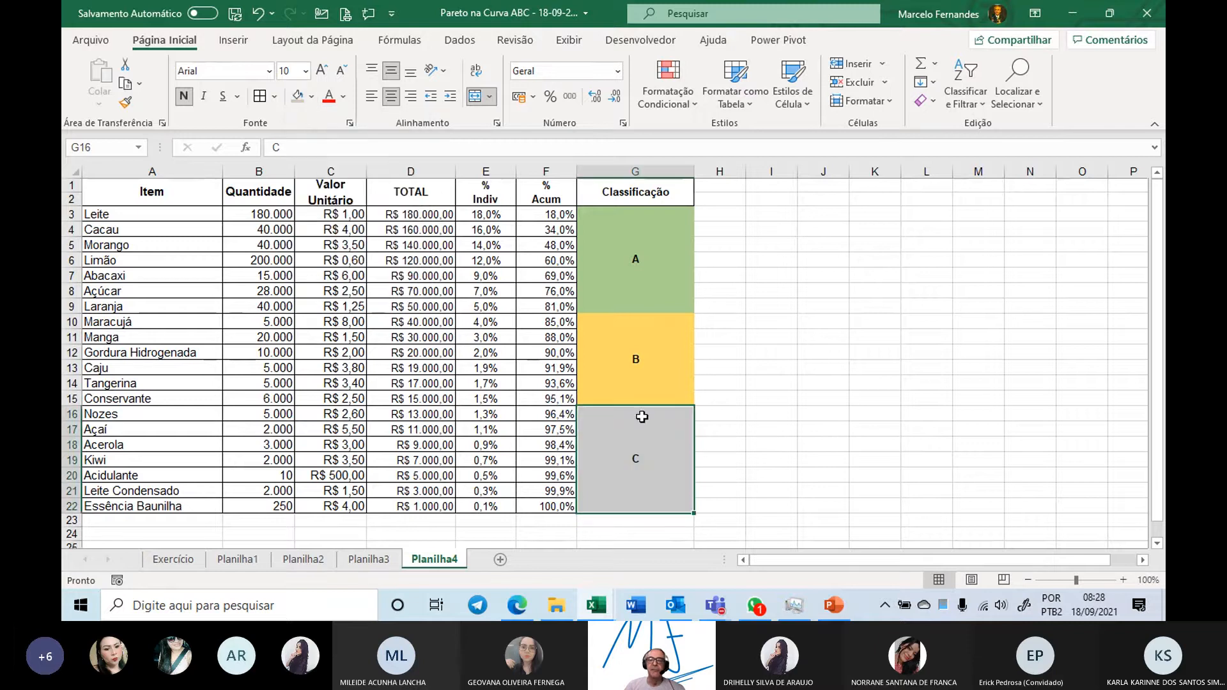
- Apply borders to the classification cells G3:G22 and save the workbook
{"action": "left_click", "coordinate": [638, 282]}
{"action": "left_click", "coordinate": [632, 481], "text": "shift"}
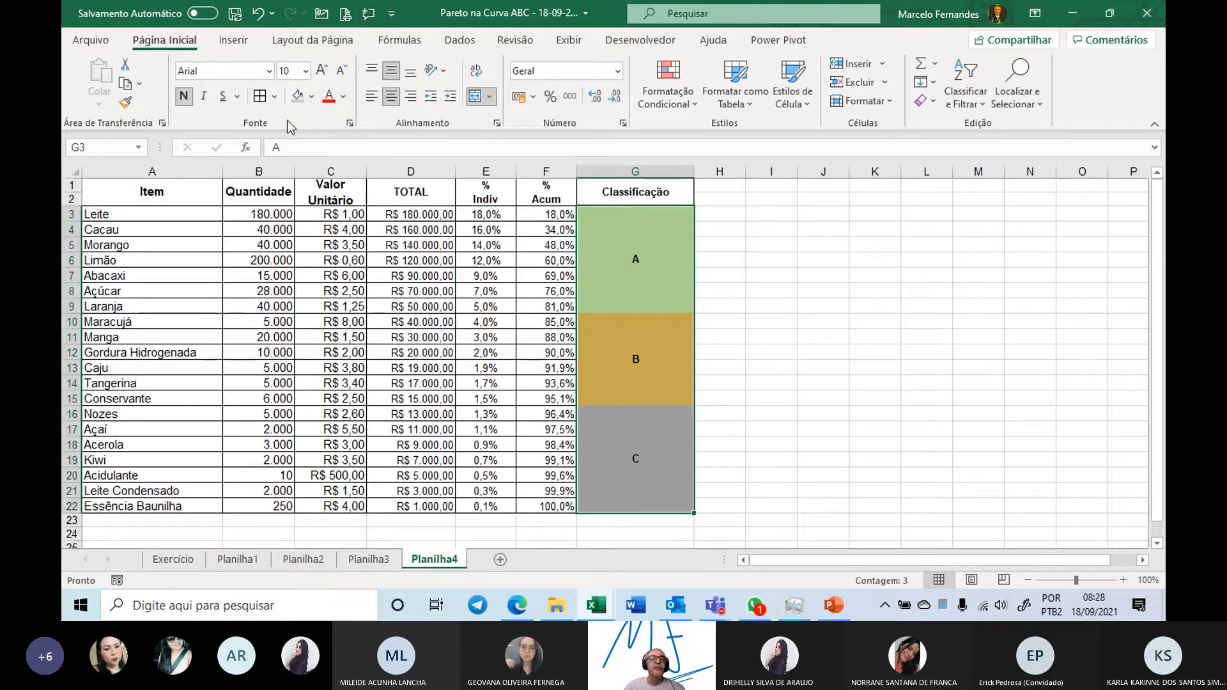
{"action": "left_click", "coordinate": [258, 96]}
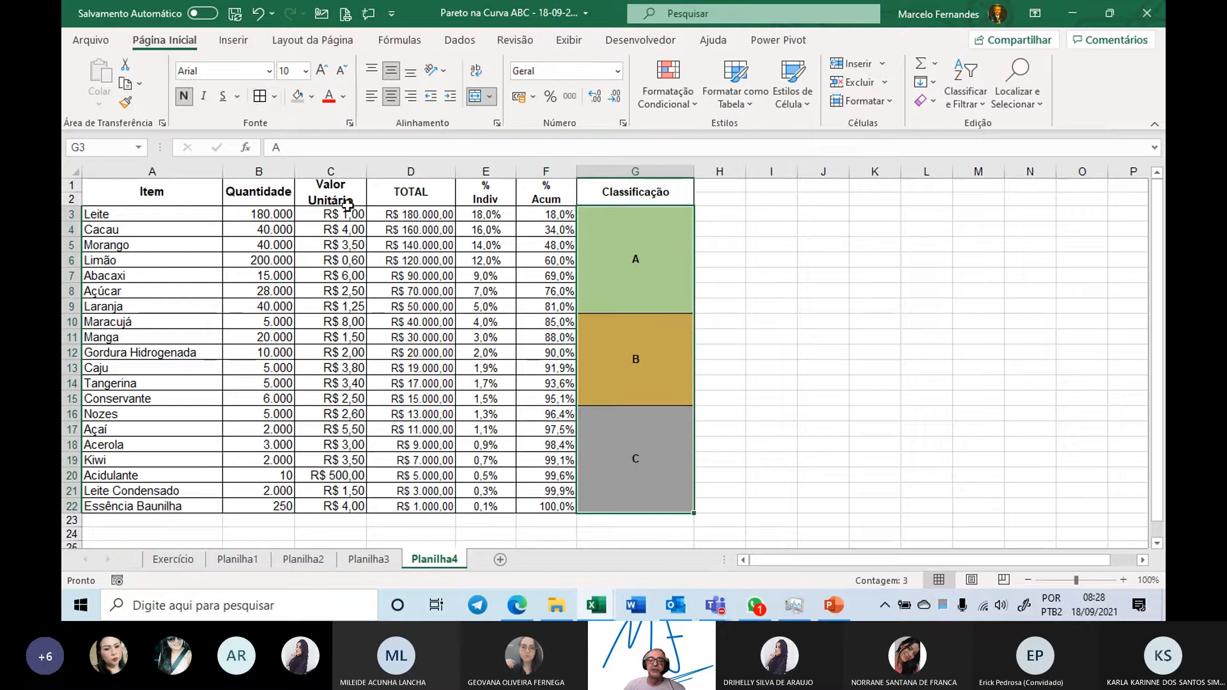
{"action": "left_click", "coordinate": [461, 264]}
{"action": "left_click", "coordinate": [236, 13]}
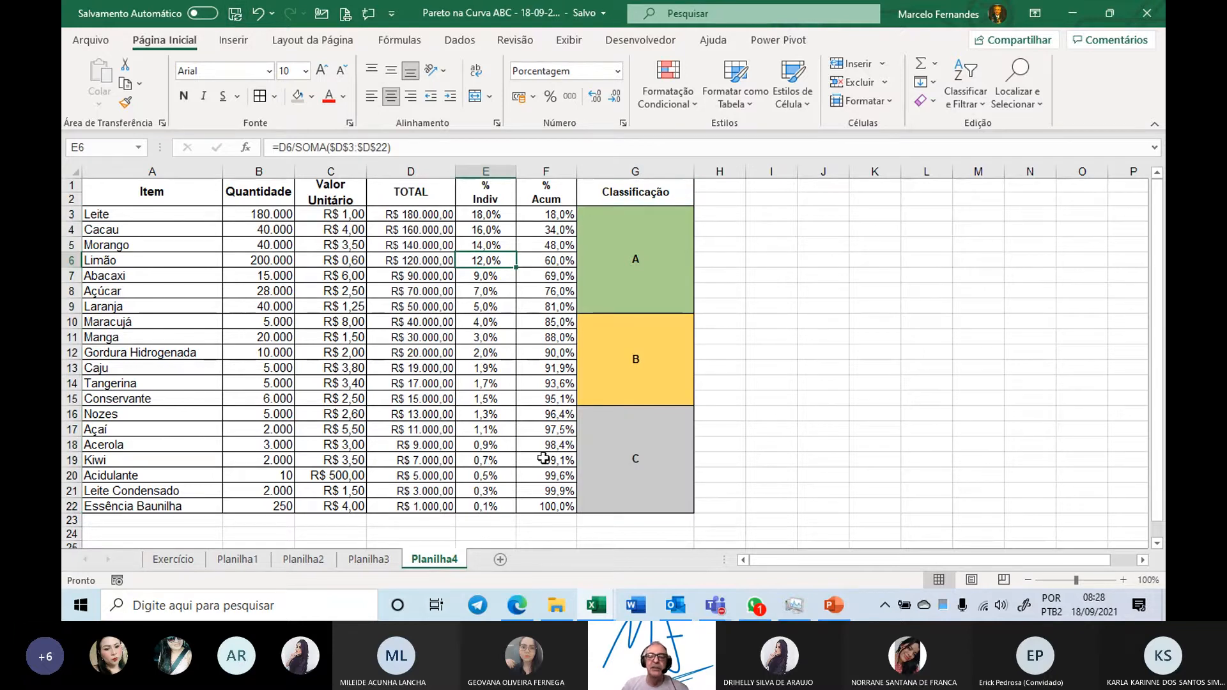
- Center the cumulative percentages in F3:F22 horizontally and save the workbook
{"action": "left_click", "coordinate": [531, 220]}
{"action": "left_click_drag", "start_coordinate": [532, 222], "coordinate": [535, 506]}
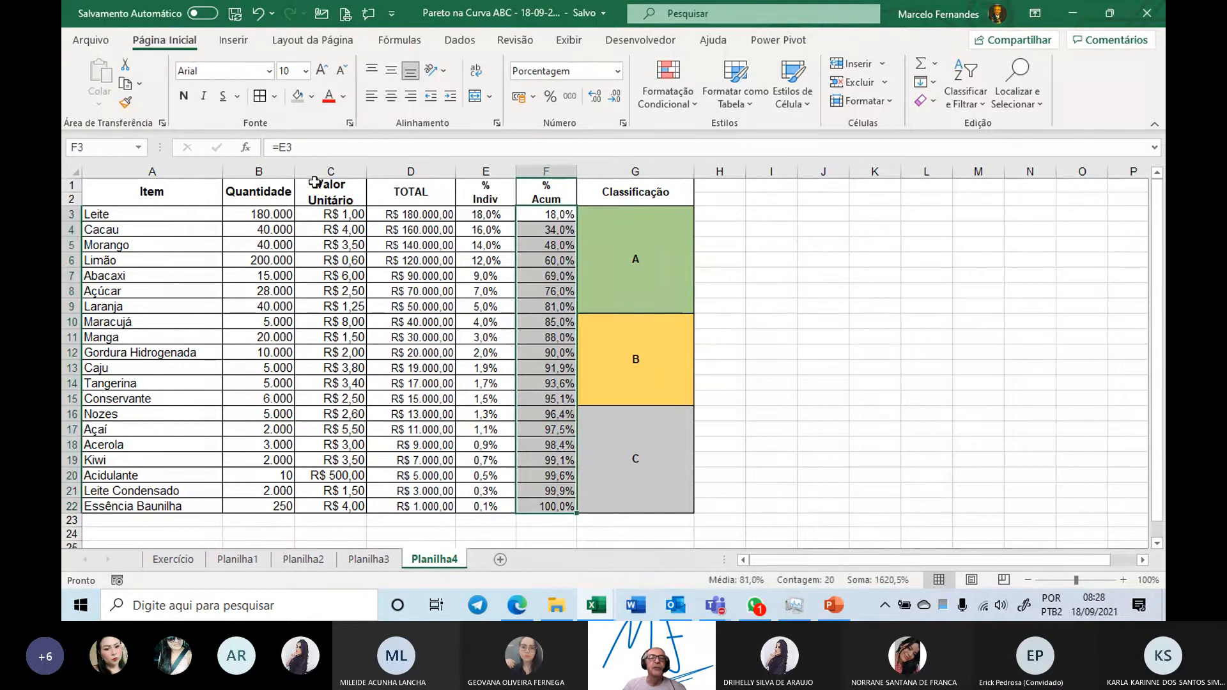
{"action": "left_click", "coordinate": [391, 96]}
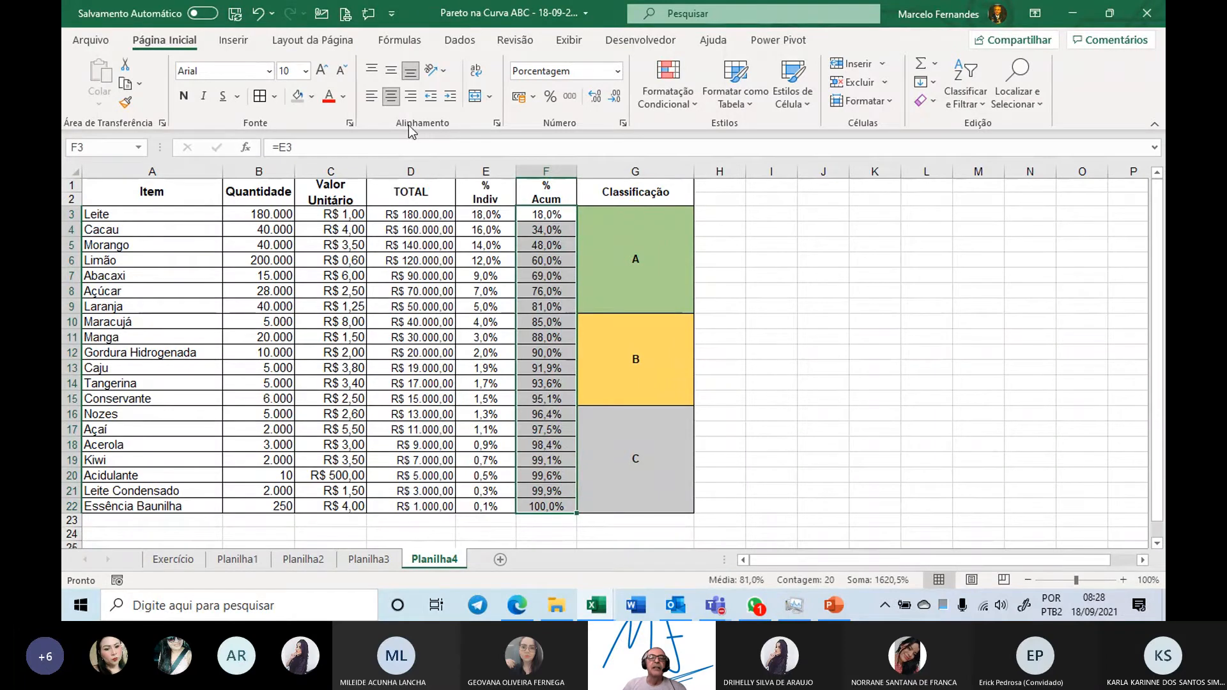
{"action": "left_click", "coordinate": [551, 506]}
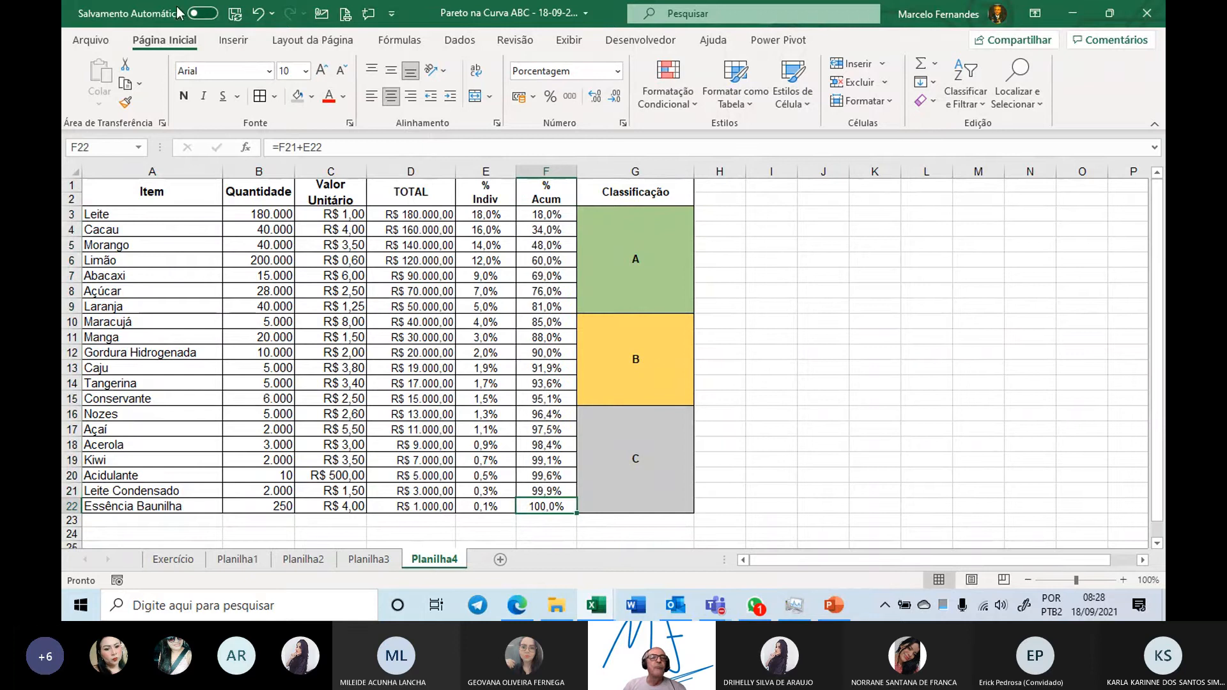
{"action": "left_click", "coordinate": [235, 14]}
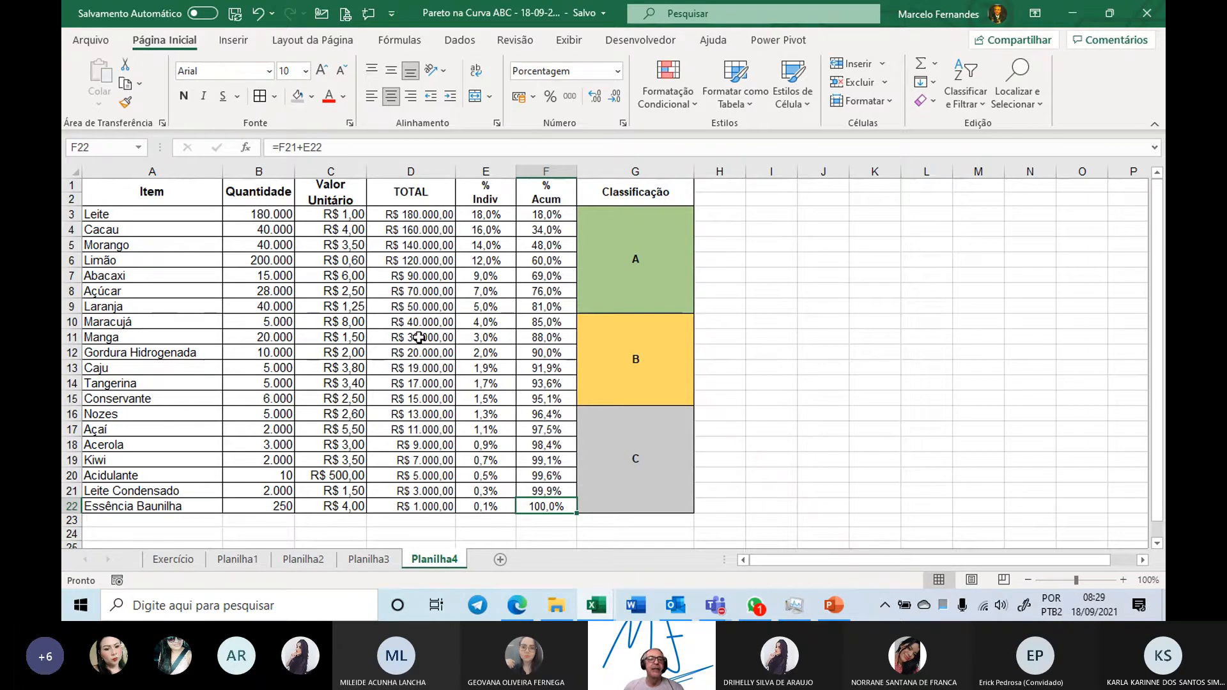
- Fill the class A rows A3:F9, from Leite to Laranja, with the same light green as their classification cell
{"action": "left_click", "coordinate": [162, 215]}
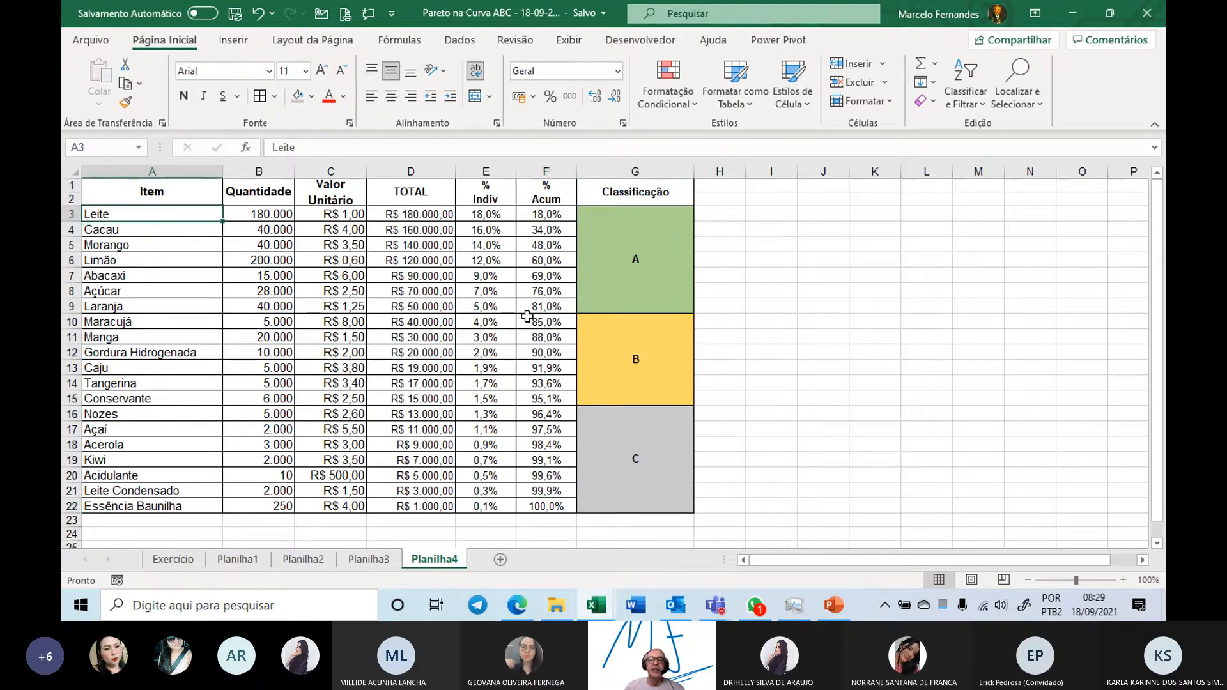
{"action": "left_click", "coordinate": [552, 307], "text": "shift"}
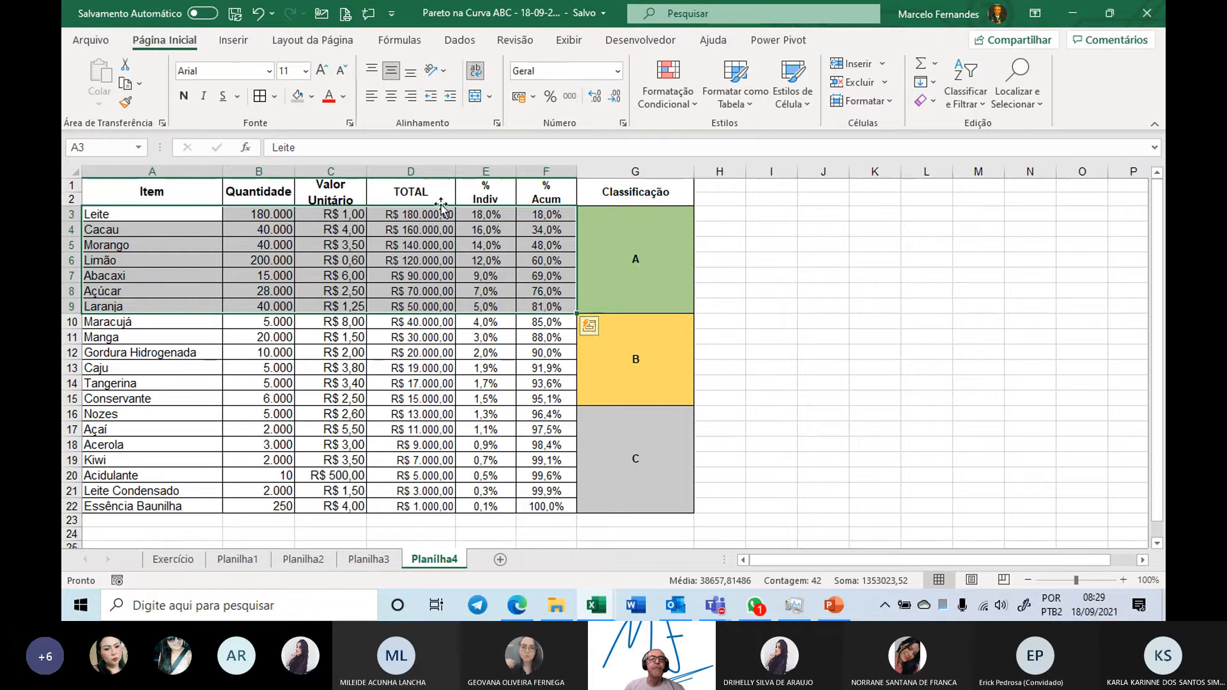
{"action": "left_click", "coordinate": [312, 97]}
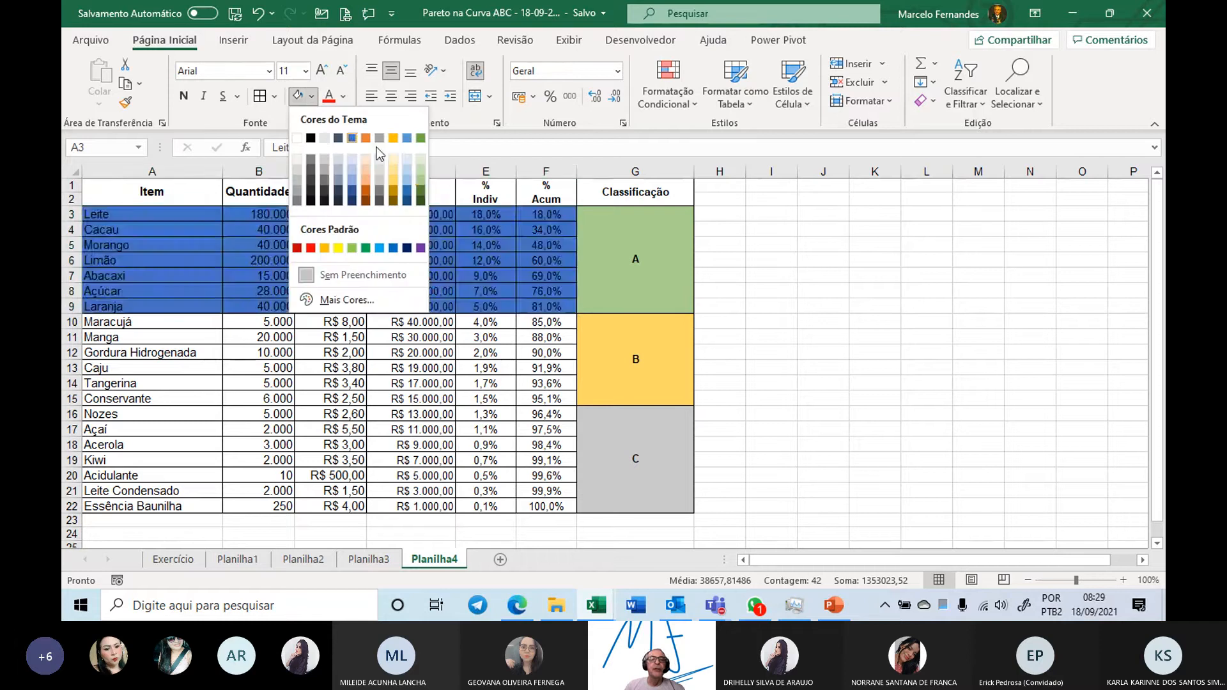
{"action": "left_click", "coordinate": [423, 181]}
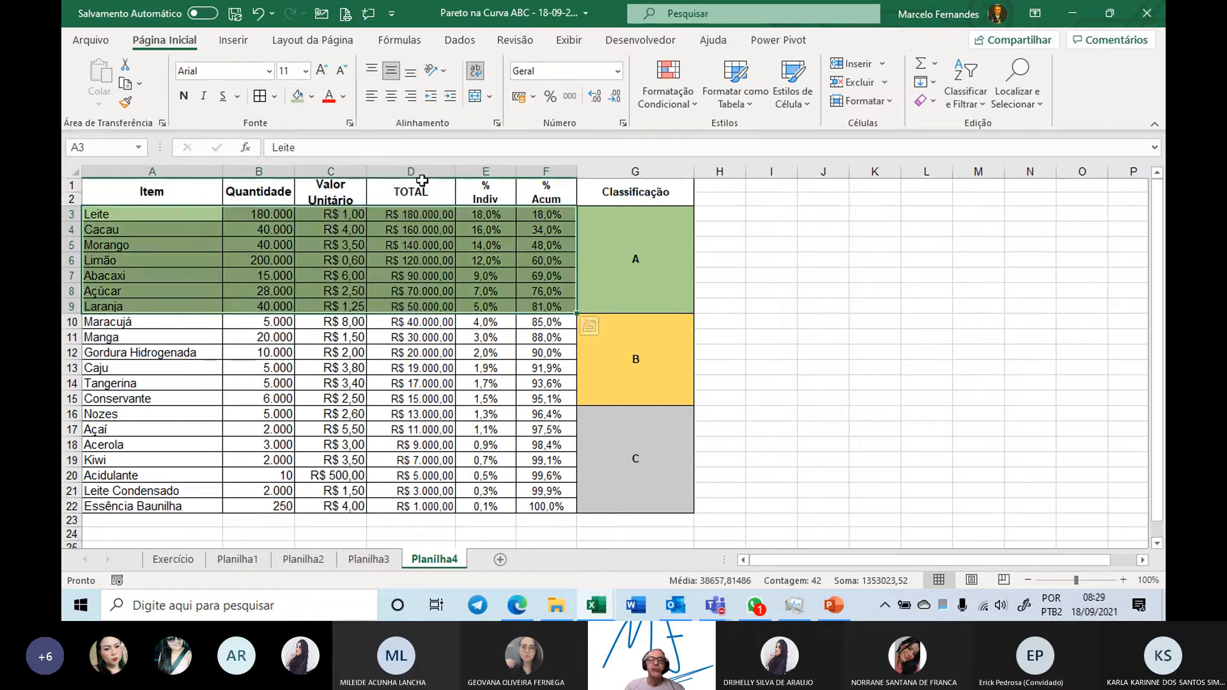
- Fill the class B rows A10:F15, from Maracujá to Conservante, with the same light gold as their classification cell
{"action": "left_click", "coordinate": [143, 320]}
{"action": "left_click", "coordinate": [546, 397], "text": "shift"}
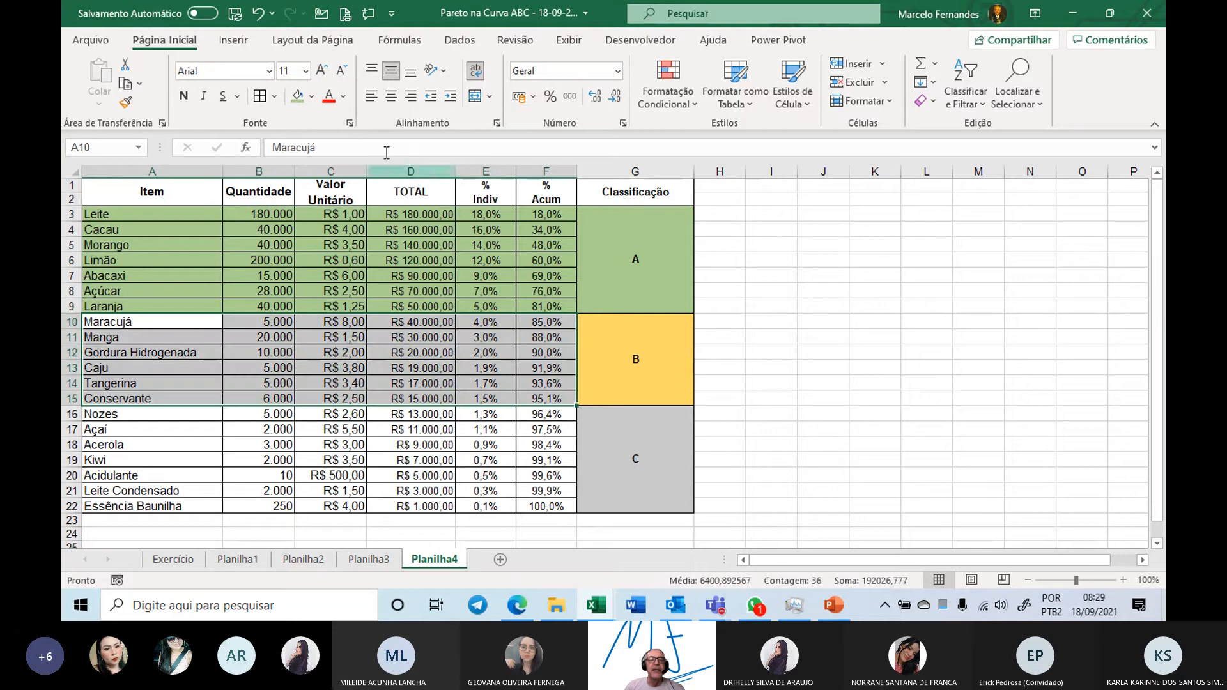
{"action": "left_click", "coordinate": [314, 98]}
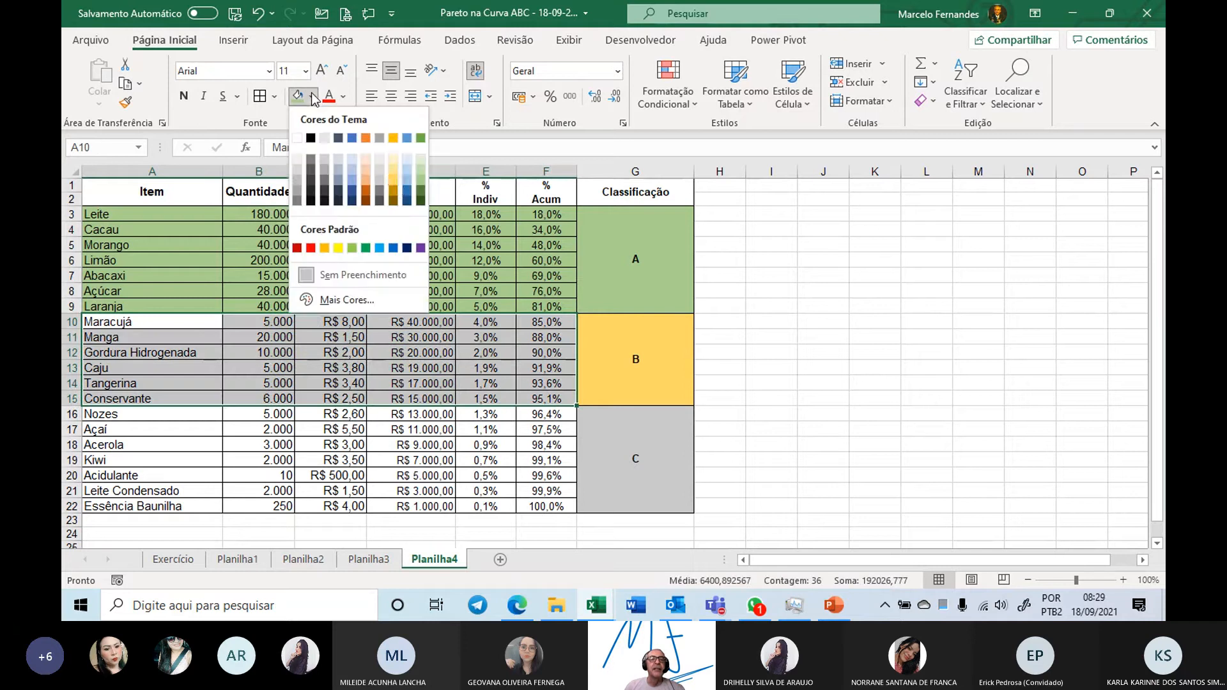
{"action": "left_click", "coordinate": [392, 179]}
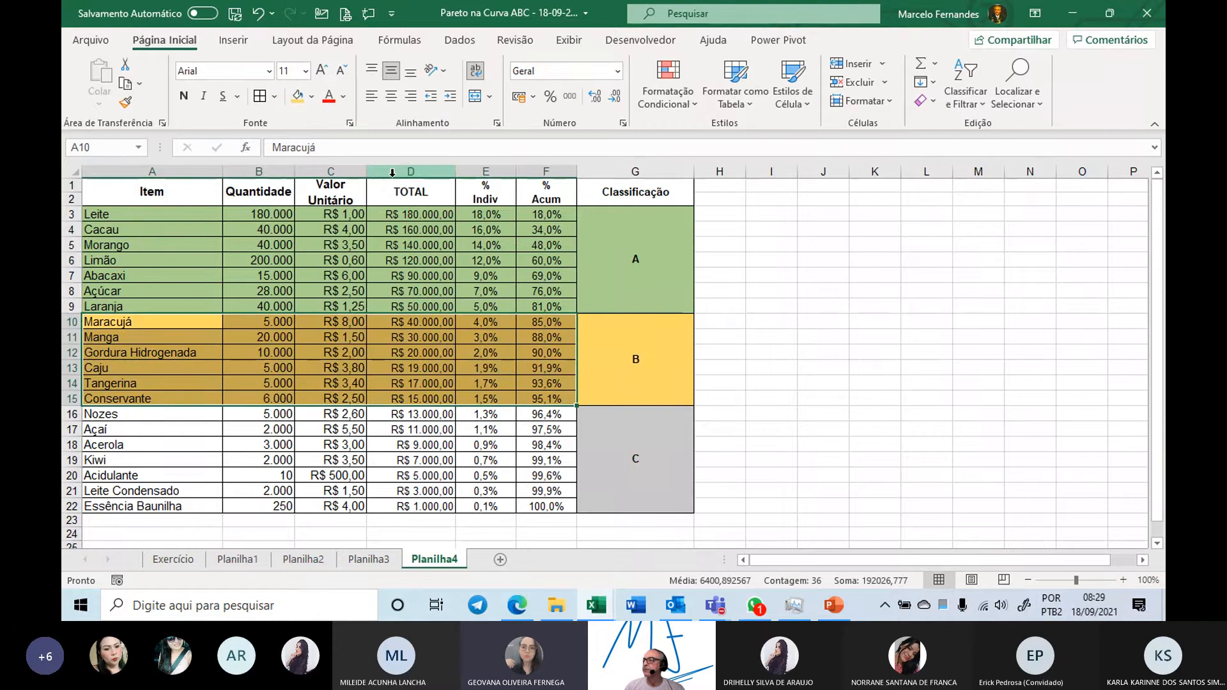
- Fill the class C rows A16:F22, from Nozes to Essência Baunilha, with light gray
{"action": "left_click", "coordinate": [166, 418]}
{"action": "left_click", "coordinate": [539, 506], "text": "shift"}
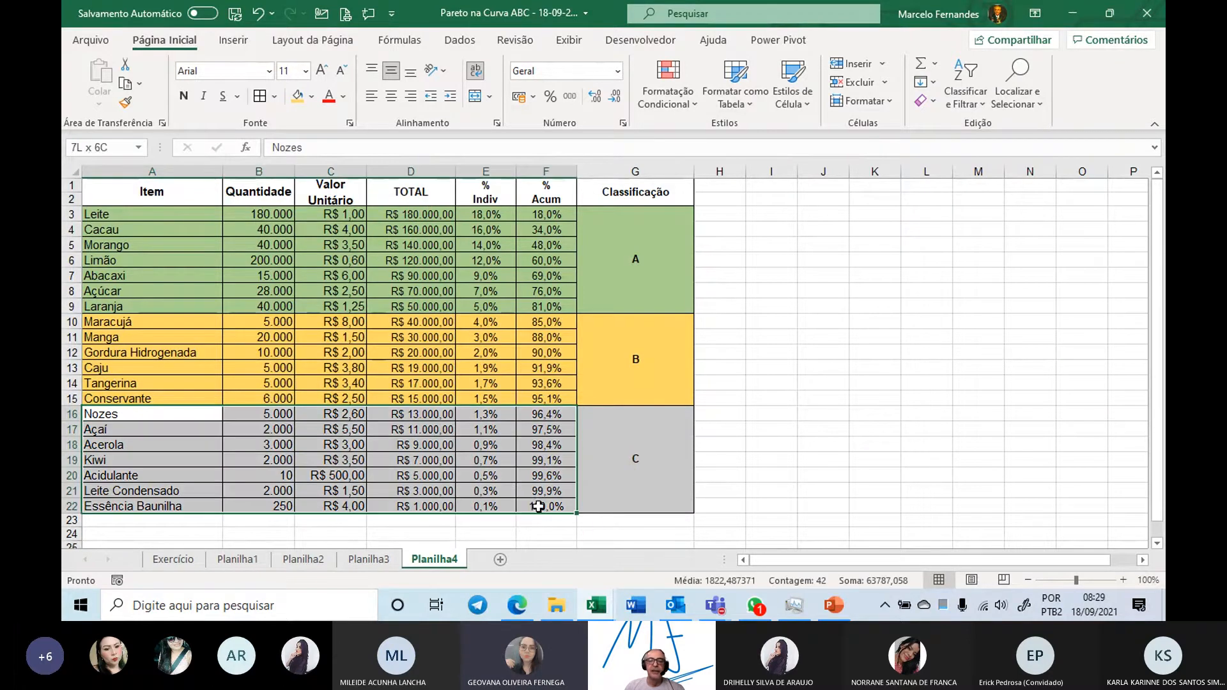
{"action": "left_click", "coordinate": [311, 96]}
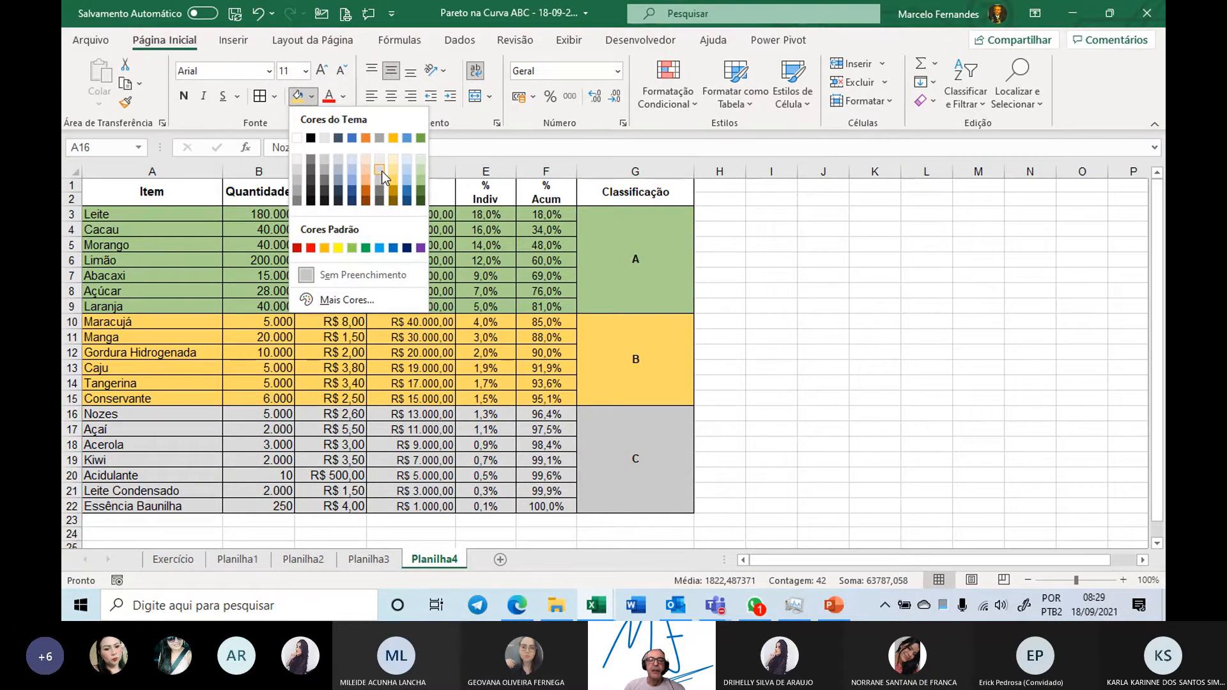
{"action": "left_click", "coordinate": [382, 171]}
{"action": "left_click", "coordinate": [581, 409]}
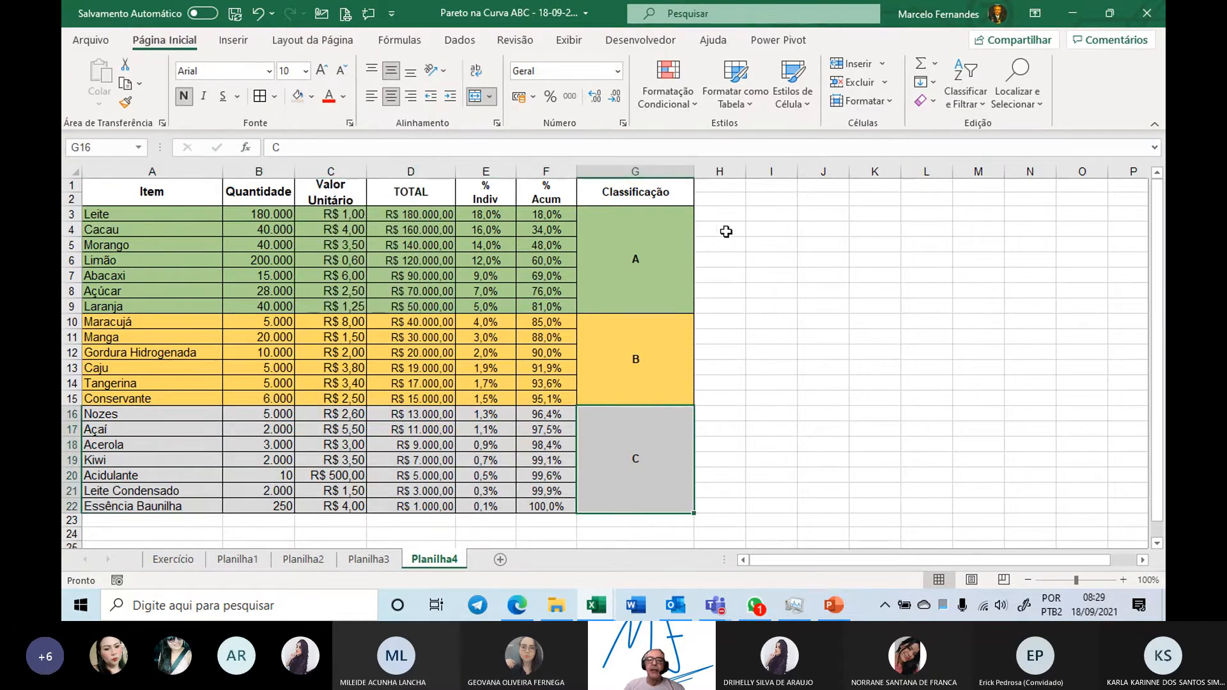
- Add 80% on a second line below the letter A in the class A classification cell
{"action": "left_click", "coordinate": [639, 266]}
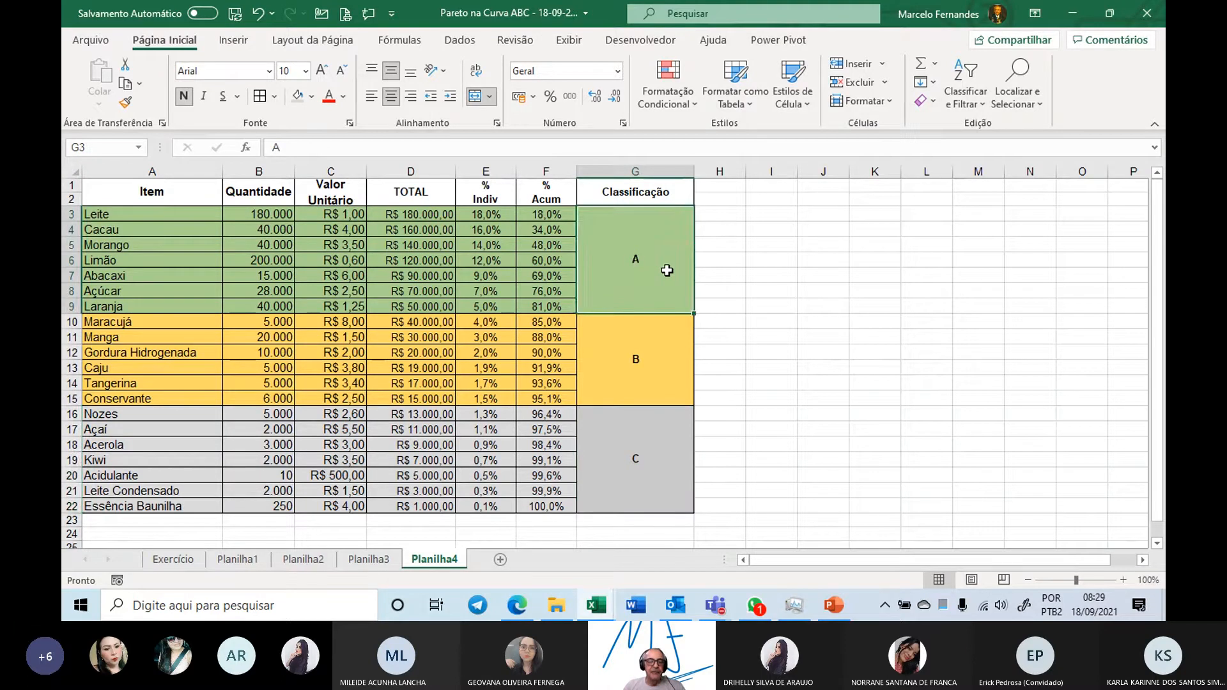
{"action": "double_click", "coordinate": [666, 271]}
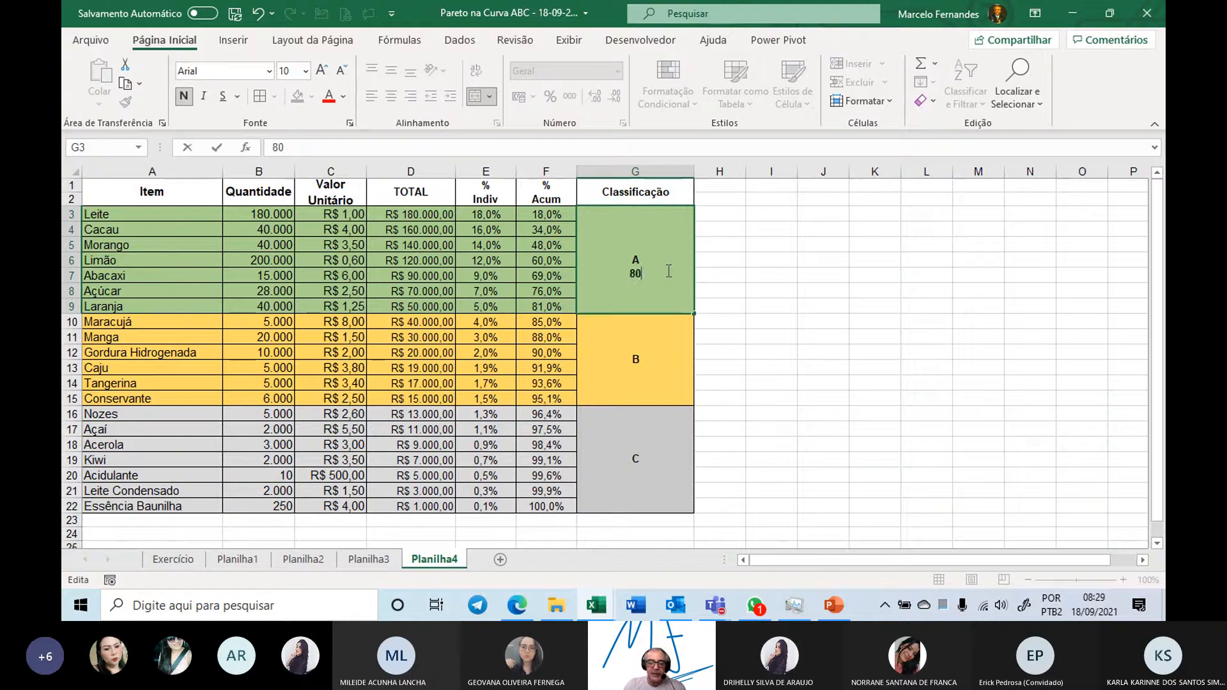
{"action": "type", "text": "80%"}
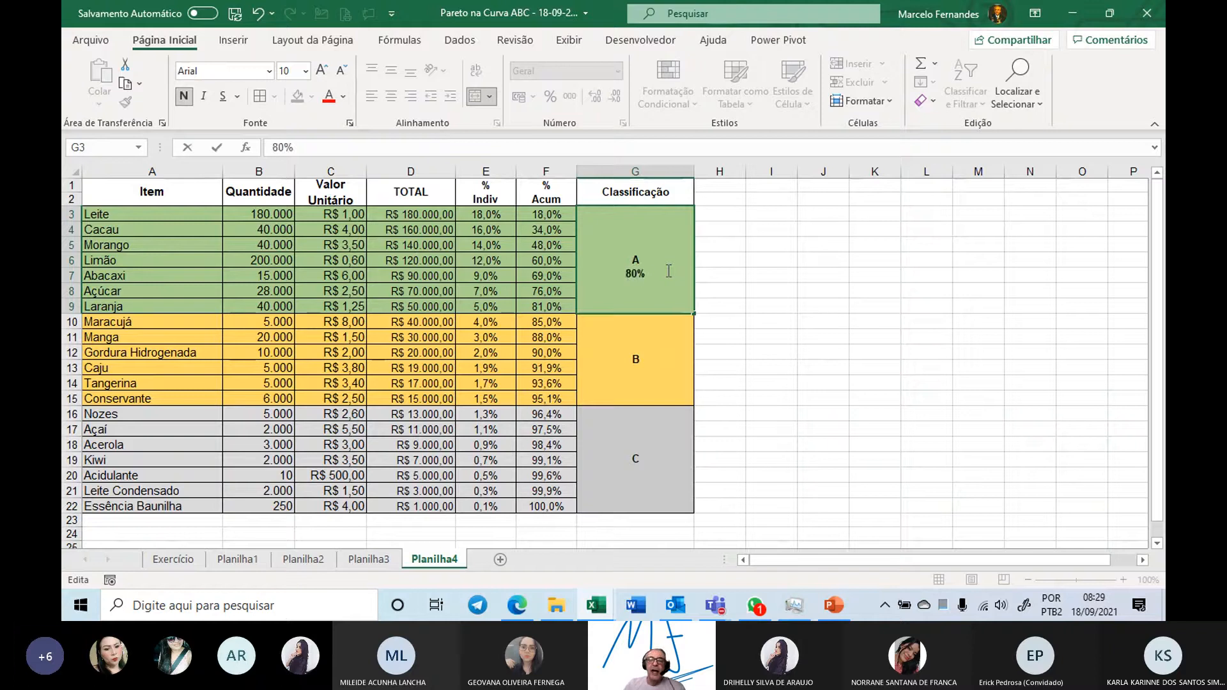
- Add 95% on a second line below the letter B in the class B classification cell
{"action": "left_click", "coordinate": [638, 356]}
{"action": "double_click", "coordinate": [644, 360]}
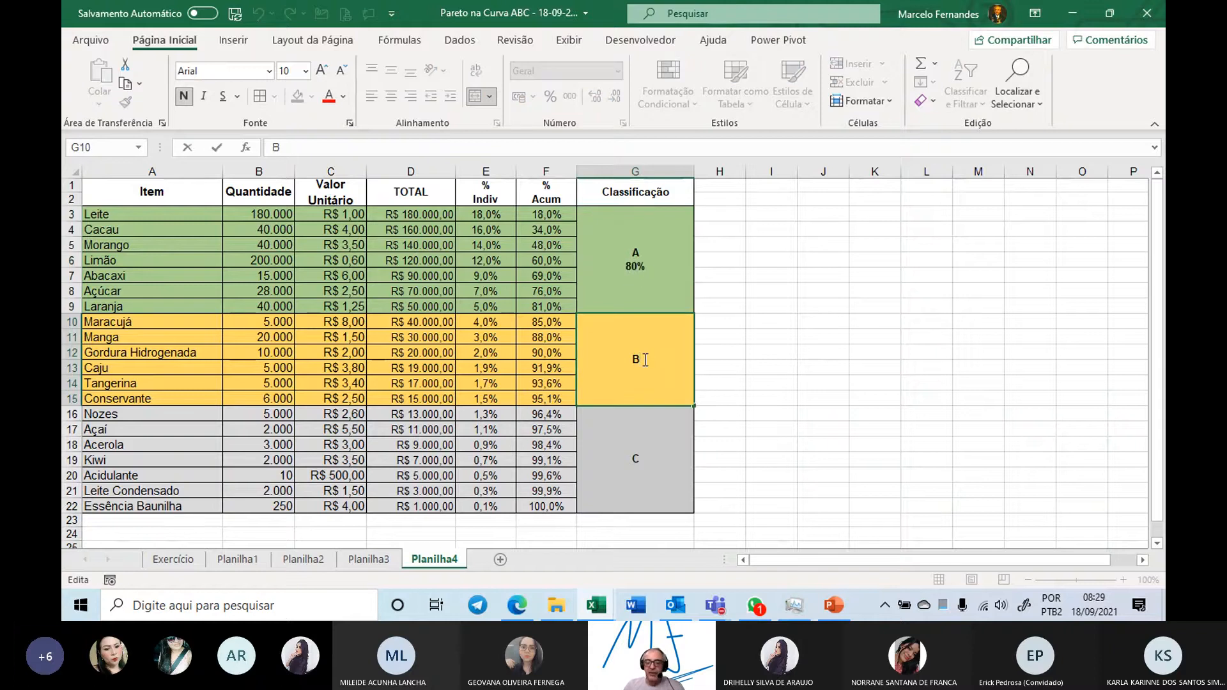
{"action": "key", "text": "alt+Return"}
{"action": "type", "text": "95"}
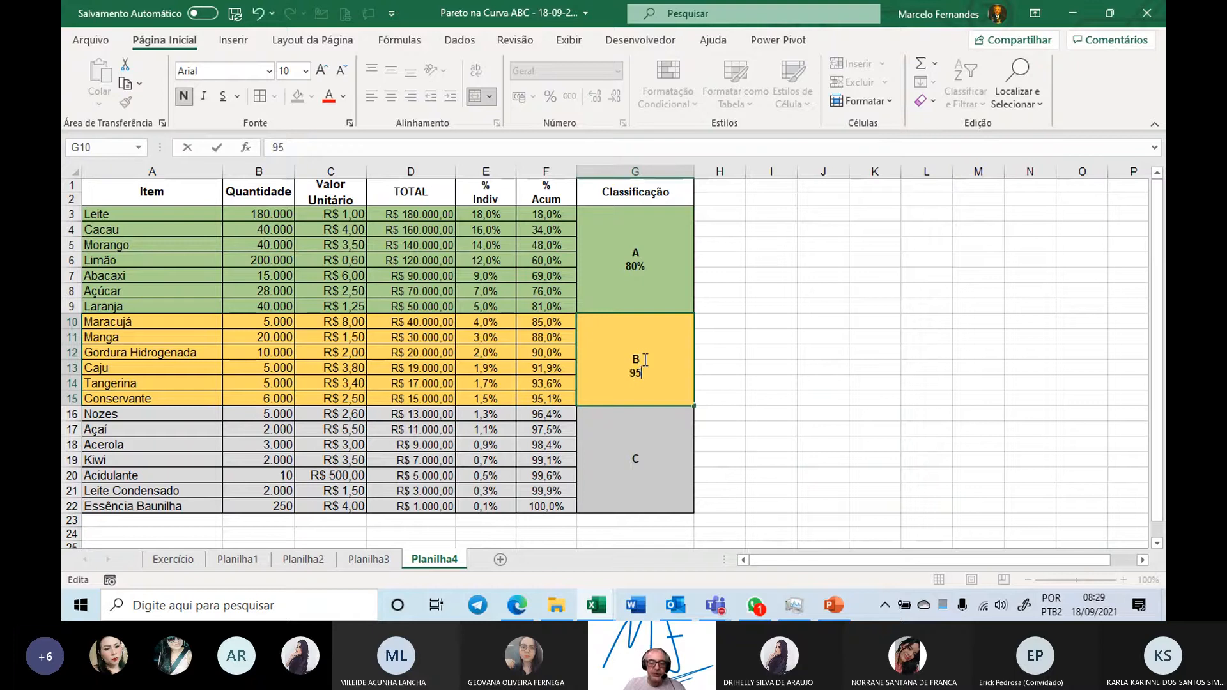
{"action": "type", "text": "%"}
{"action": "key", "text": "Return"}
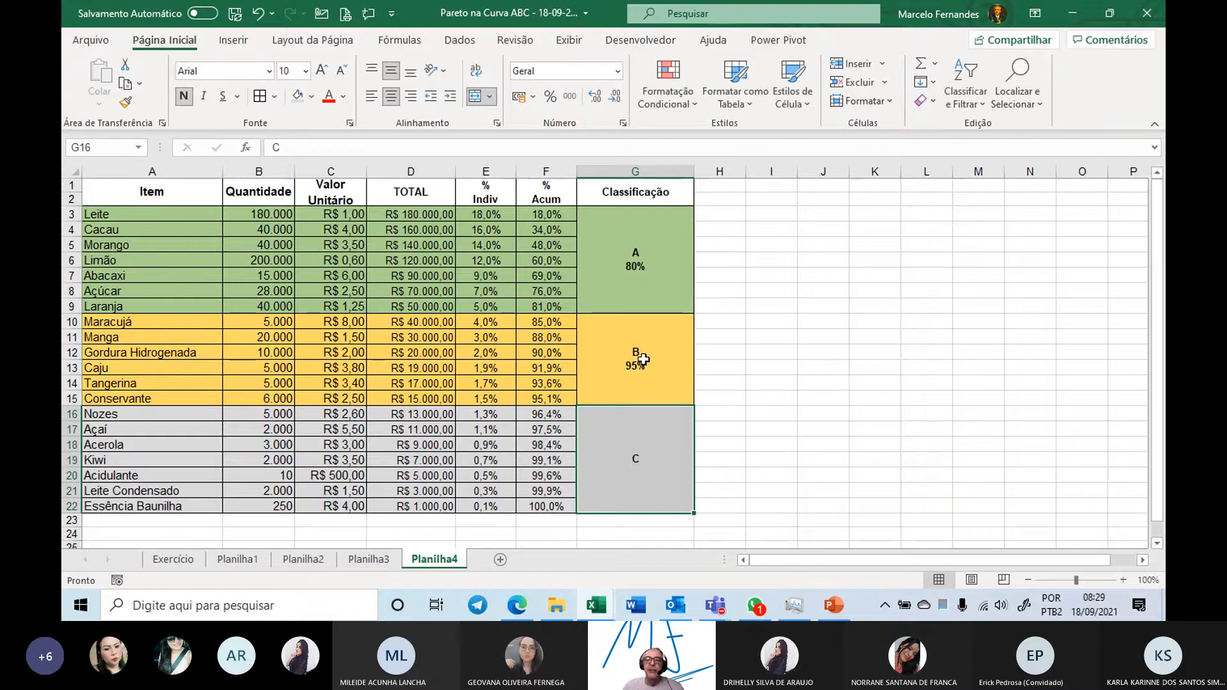
- Compare the cumulative percentages around the A/B and B/C boundaries with the class limits, and check the sum of the class A totals D3:D9
{"action": "left_click", "coordinate": [637, 280]}
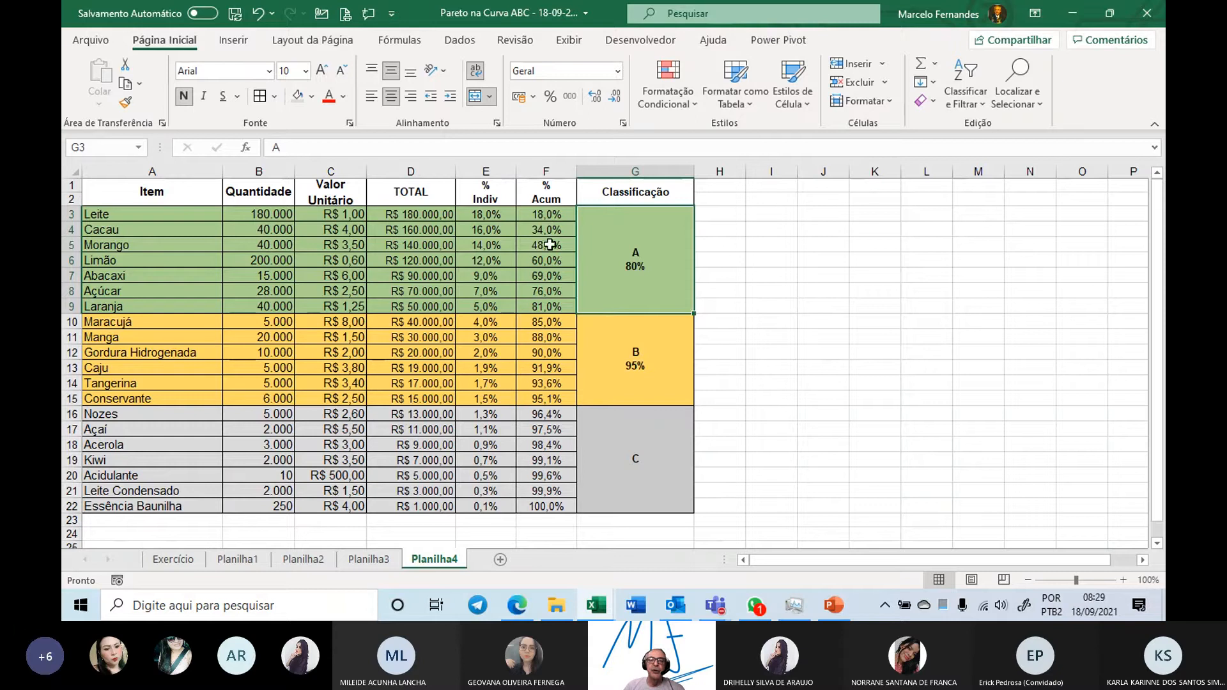
{"action": "left_click", "coordinate": [546, 306]}
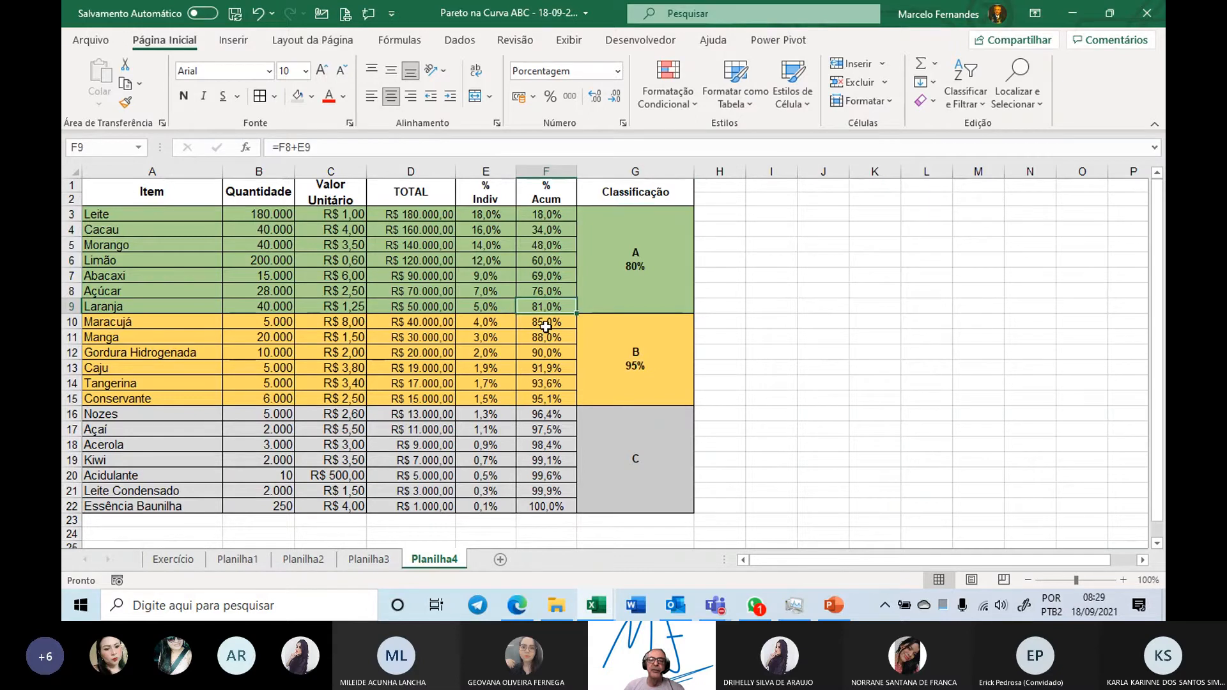
{"action": "left_click", "coordinate": [545, 326]}
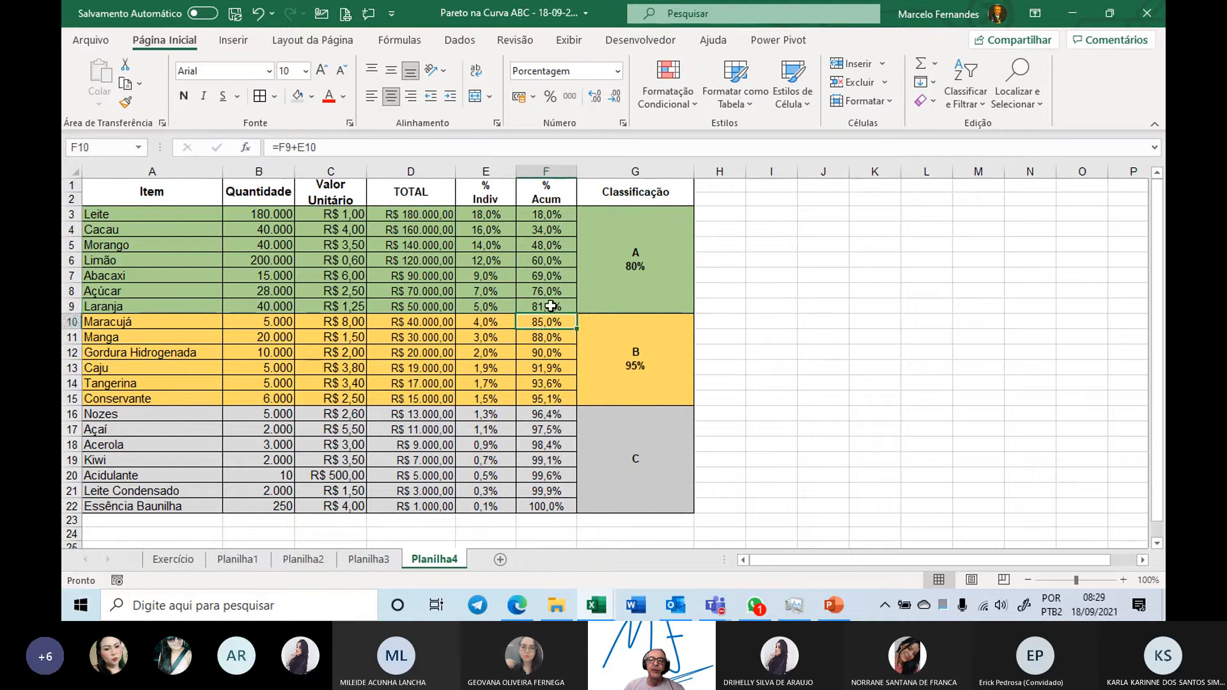
{"action": "left_click", "coordinate": [550, 308]}
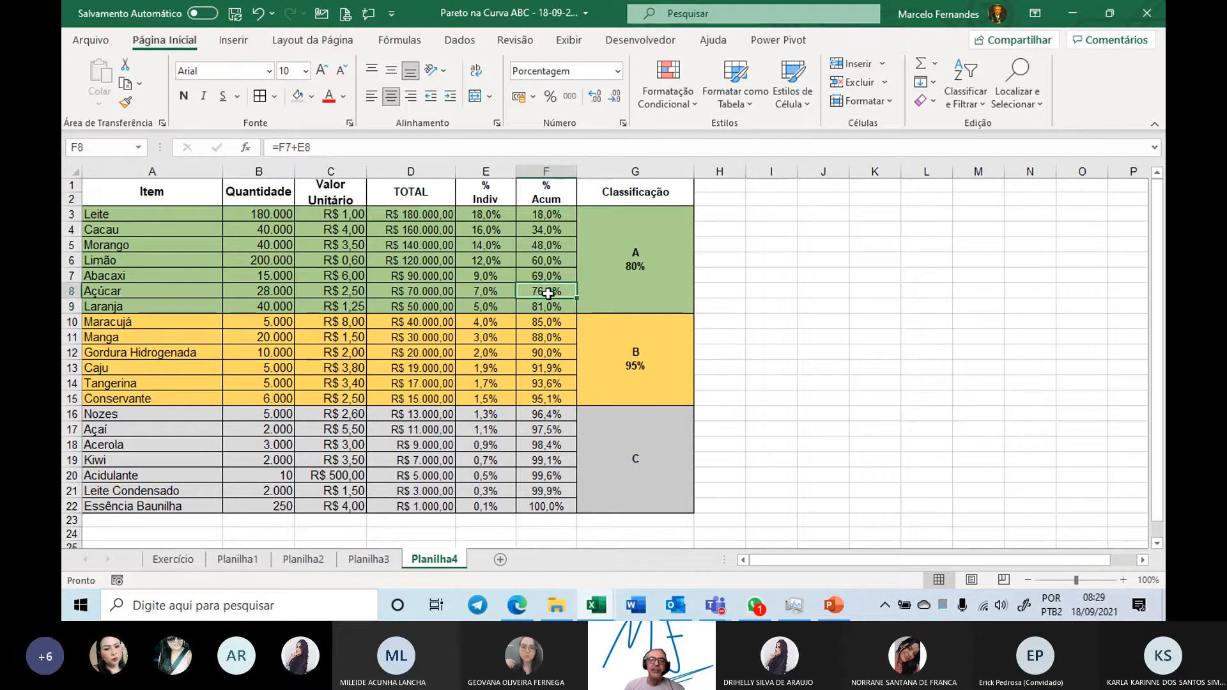
{"action": "left_click", "coordinate": [552, 293]}
{"action": "left_click", "coordinate": [551, 306]}
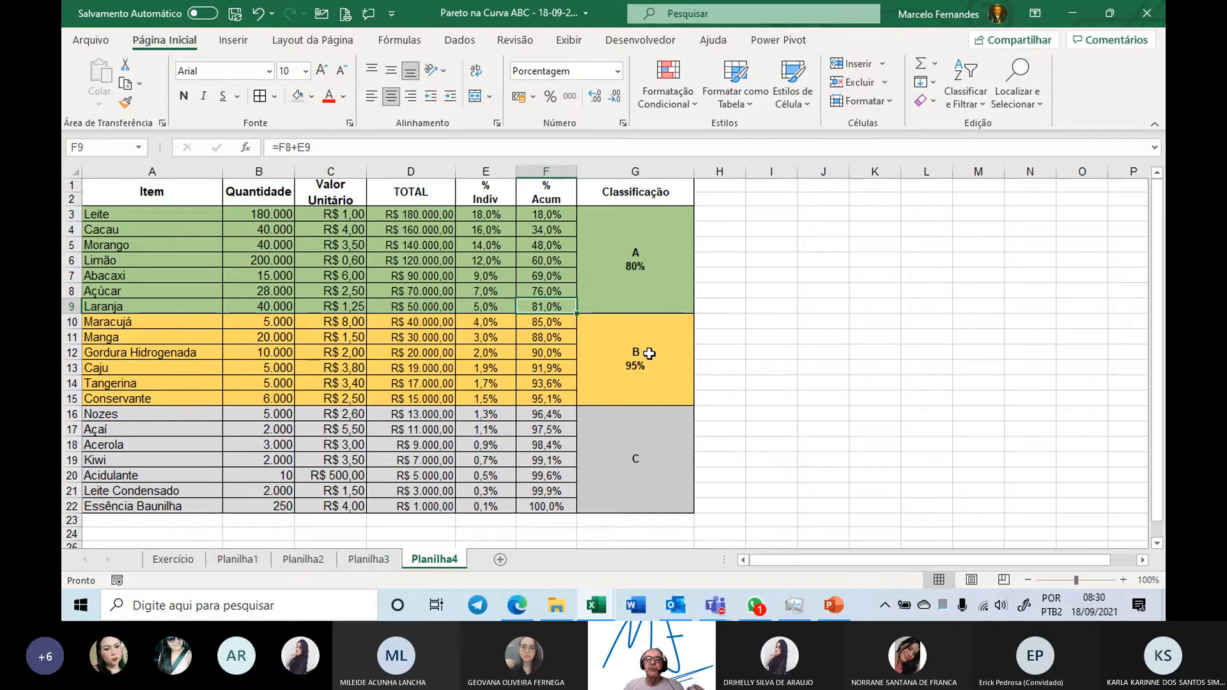
{"action": "left_click", "coordinate": [647, 274]}
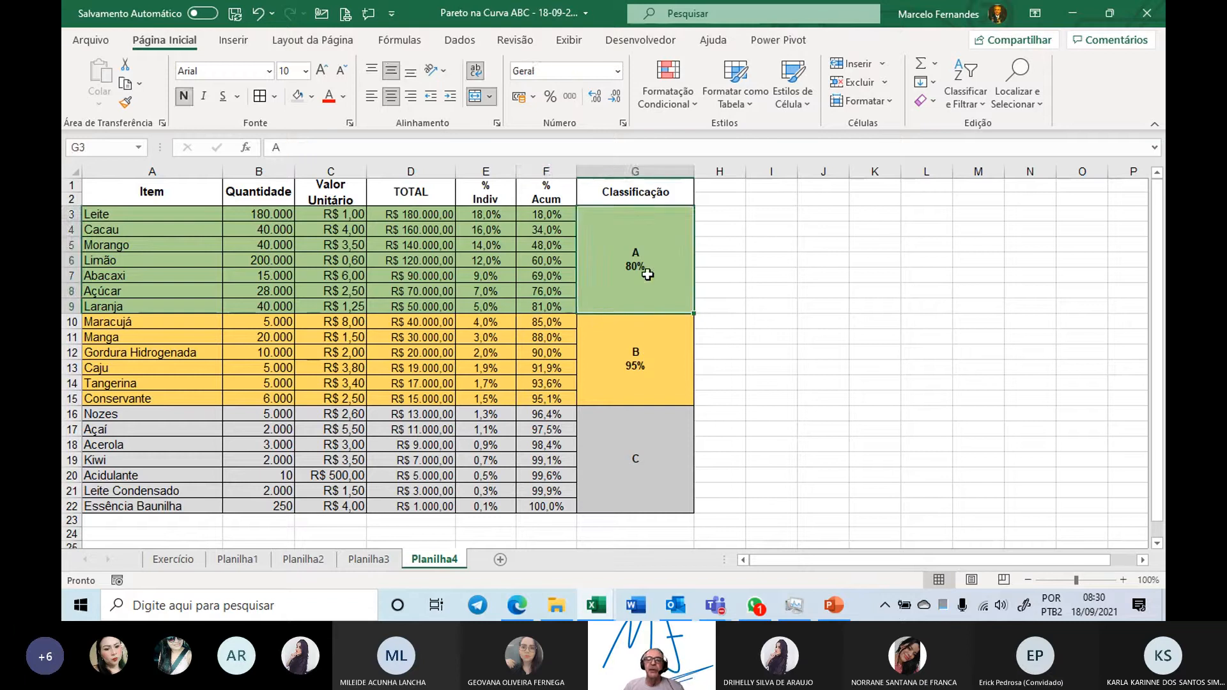
{"action": "left_click", "coordinate": [643, 366]}
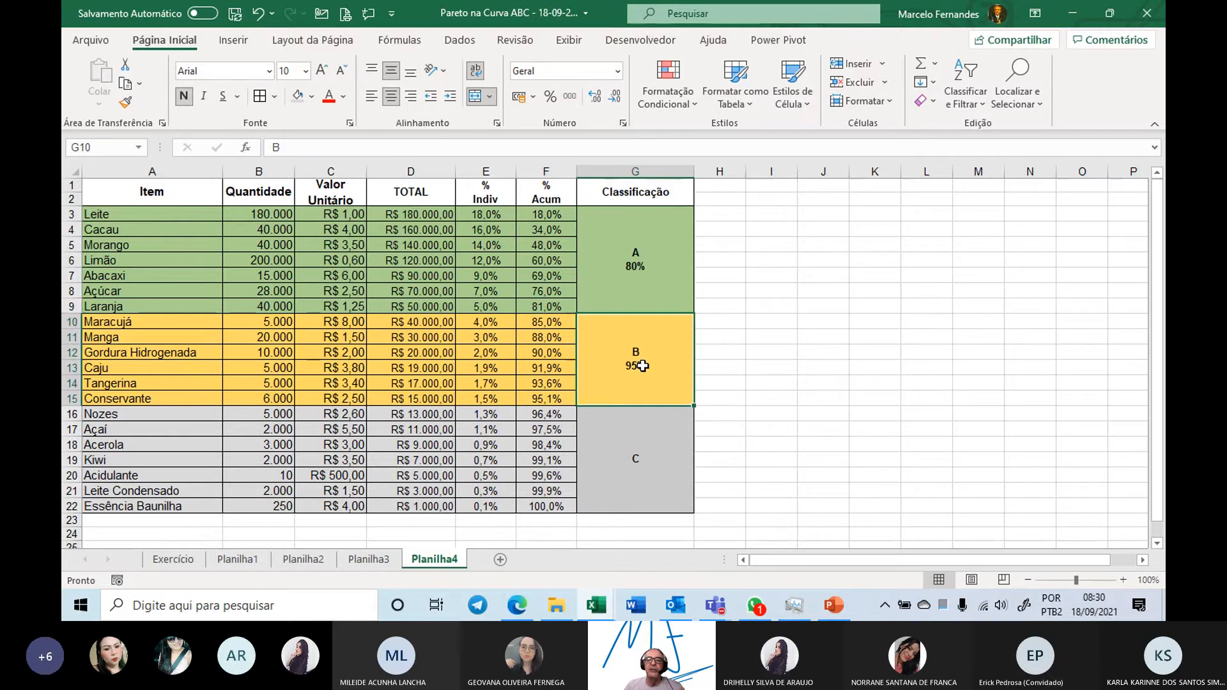
{"action": "left_click", "coordinate": [549, 321]}
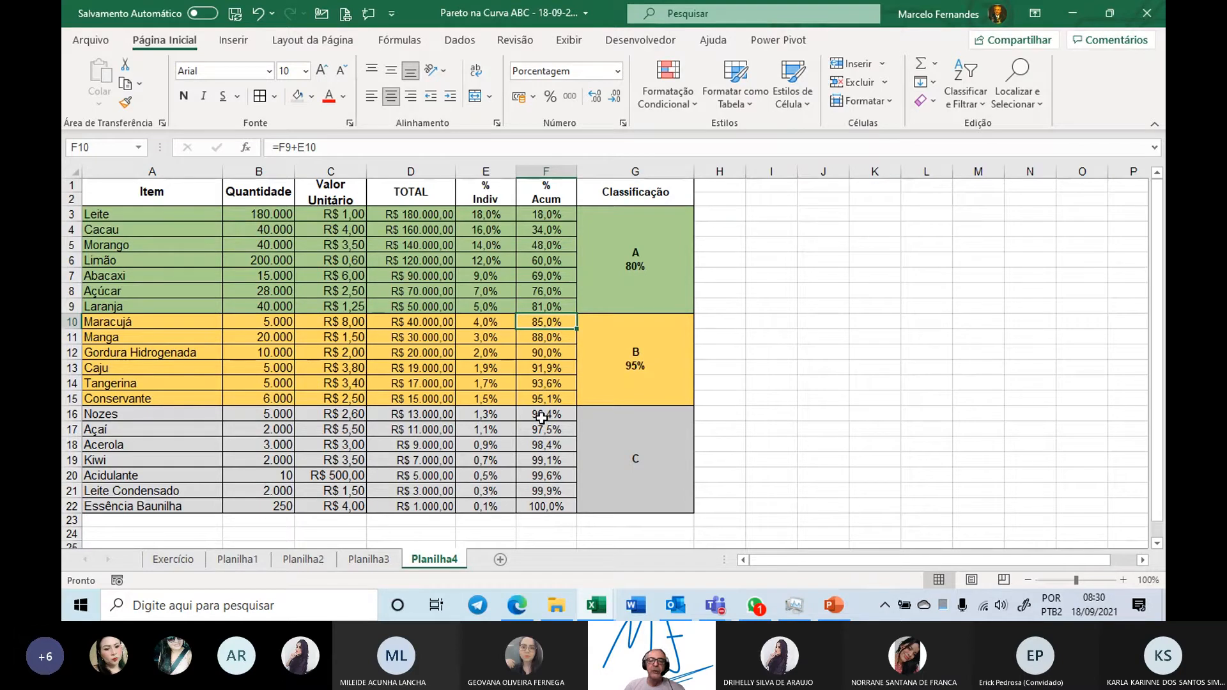
{"action": "left_click", "coordinate": [602, 394]}
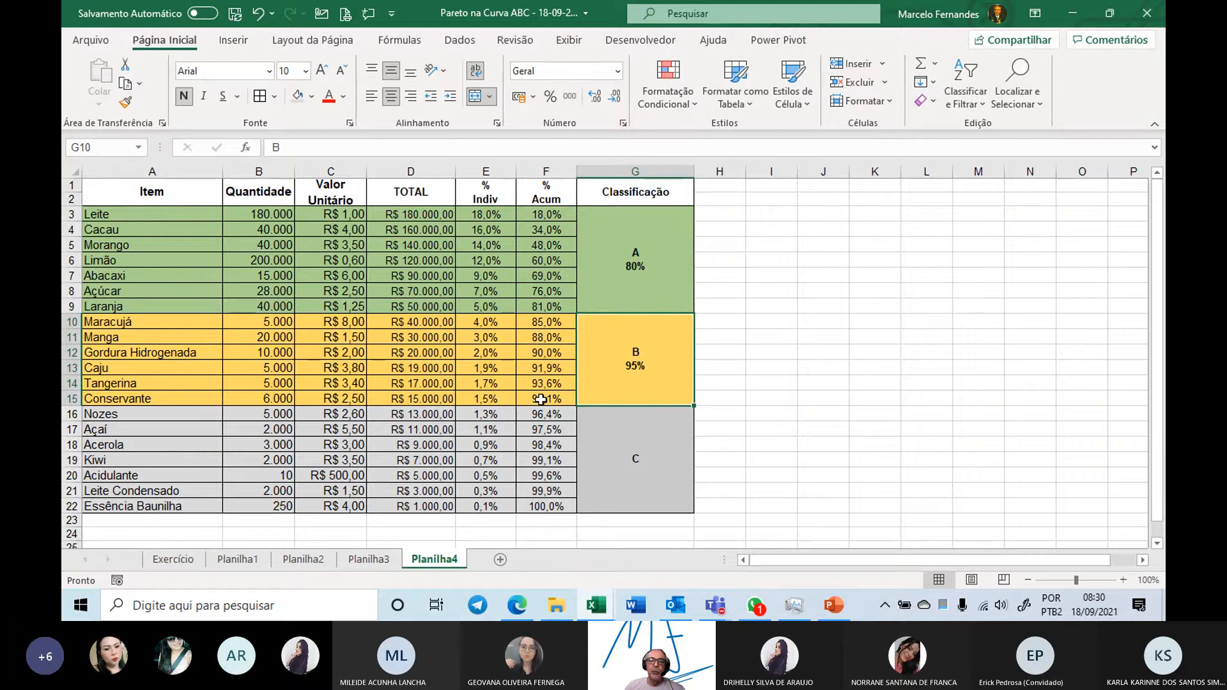
{"action": "left_click", "coordinate": [541, 399]}
{"action": "left_click", "coordinate": [628, 363]}
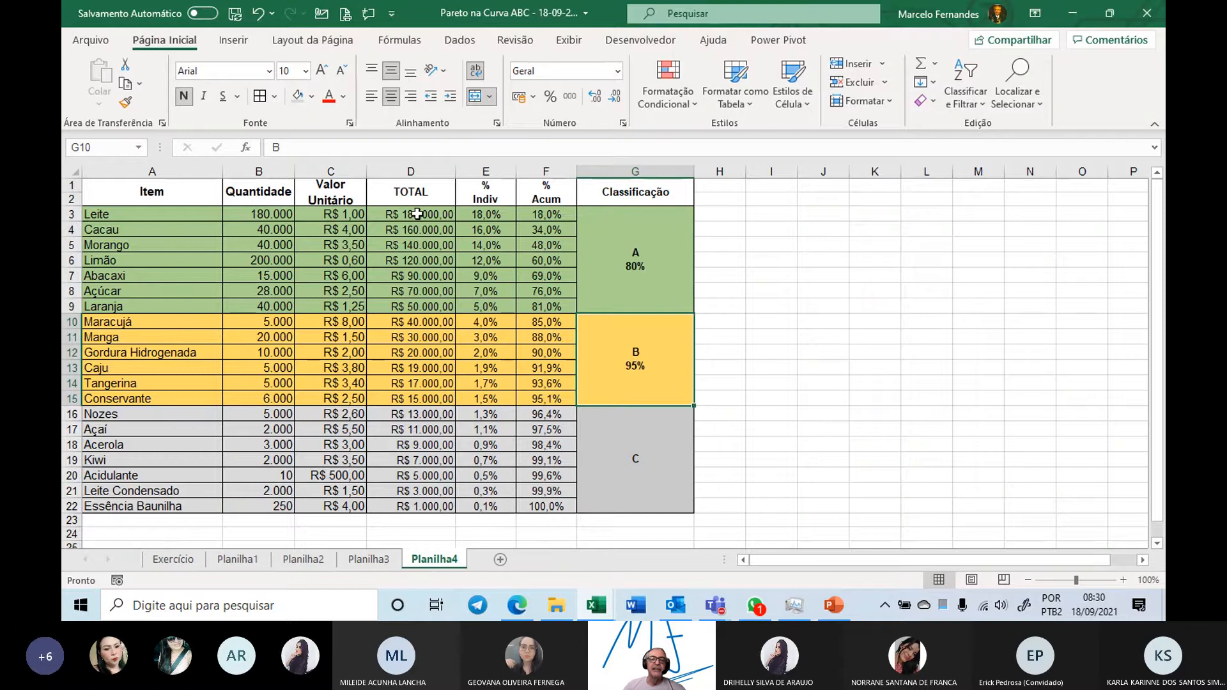
{"action": "left_click_drag", "start_coordinate": [416, 213], "coordinate": [406, 309]}
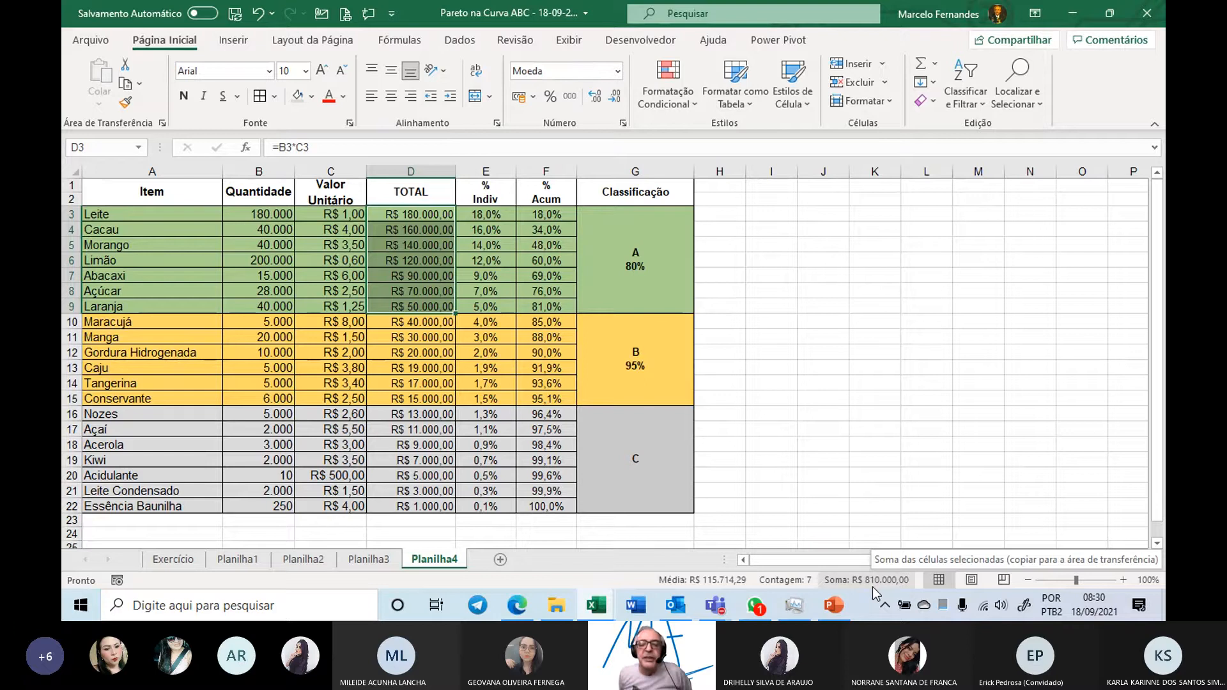
{"action": "left_click", "coordinate": [534, 307]}
- Deselect the table, save the workbook and return to cell A1
{"action": "left_click", "coordinate": [773, 328]}
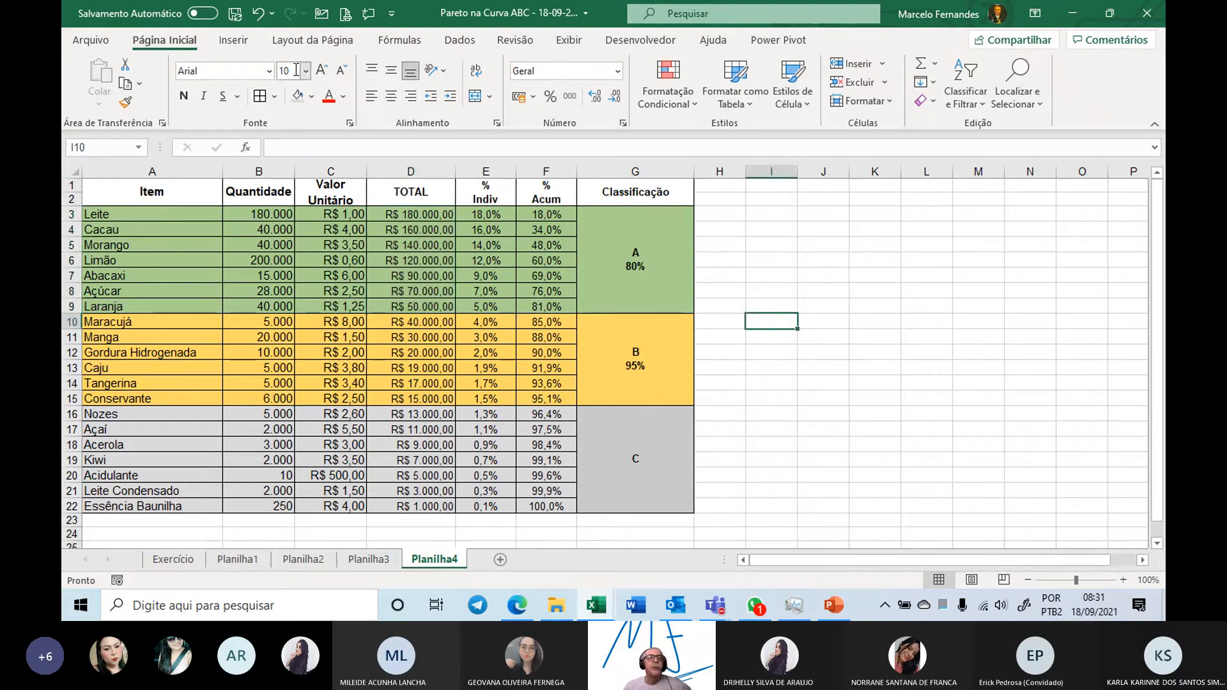
{"action": "left_click", "coordinate": [235, 15]}
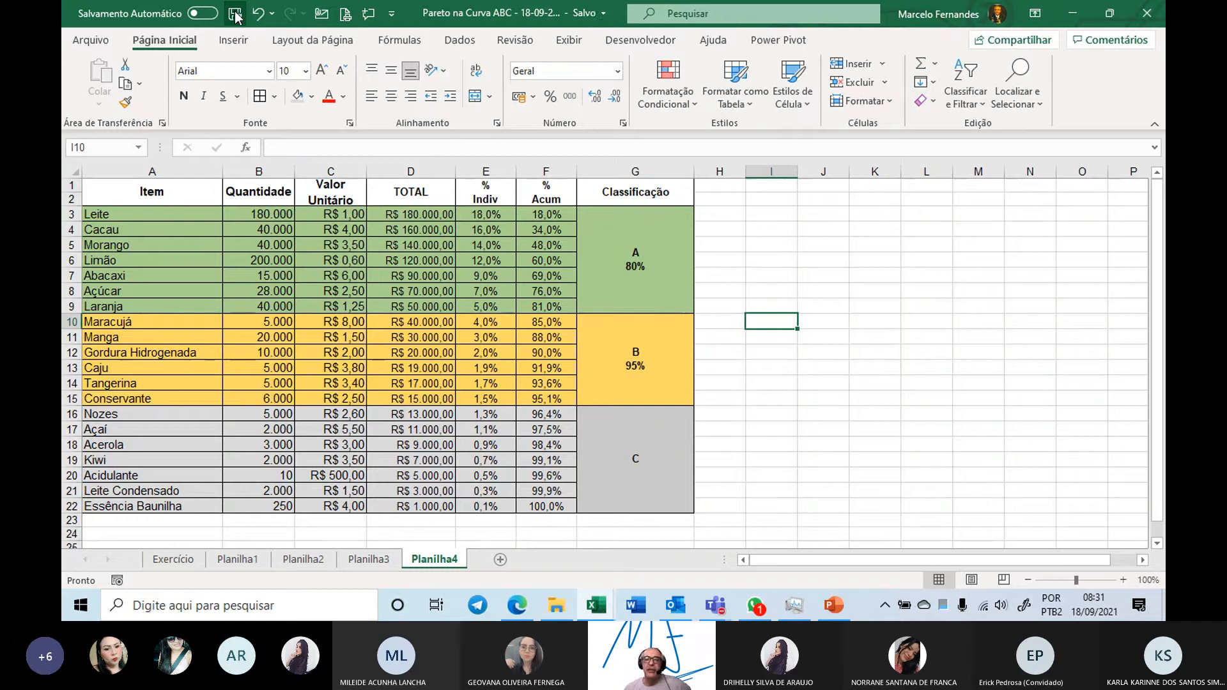
{"action": "key", "text": "ctrl+Home"}
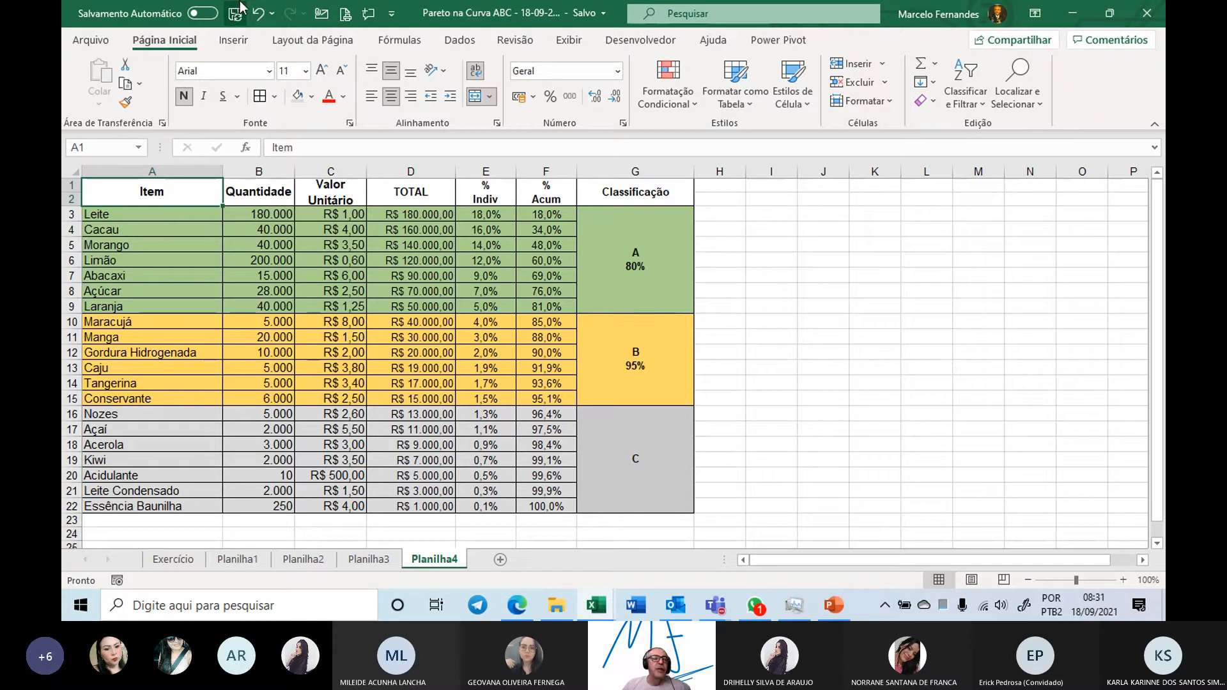
{"action": "left_click", "coordinate": [177, 214]}
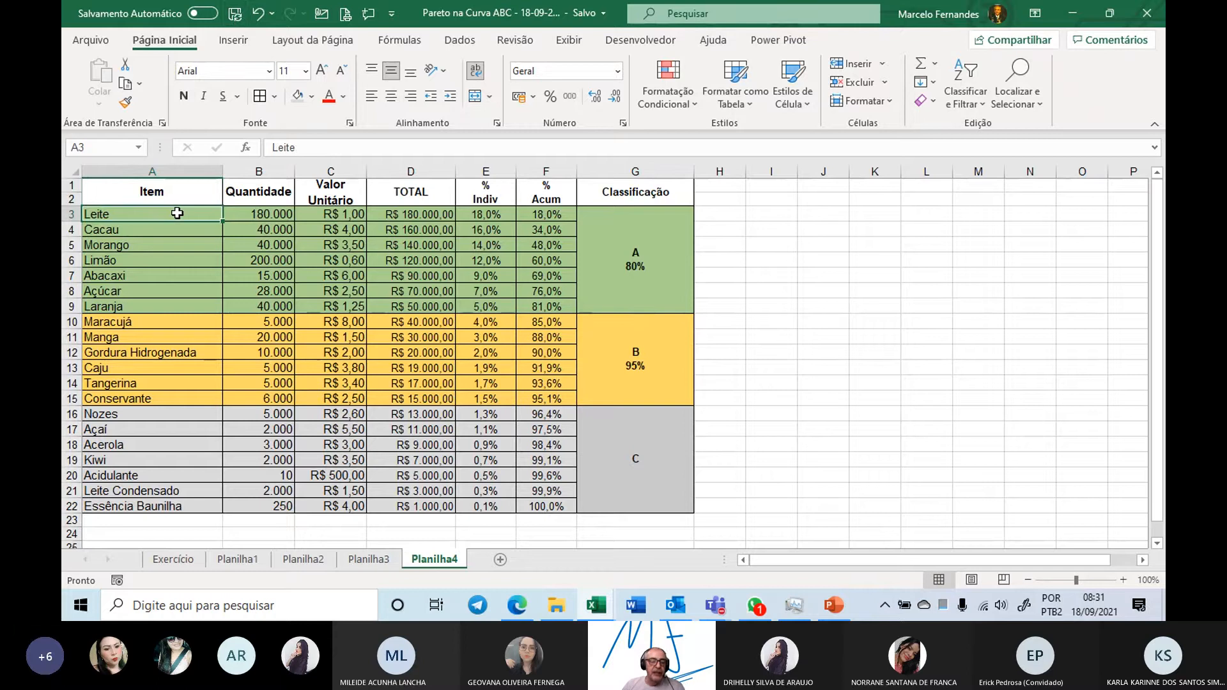
{"action": "left_click", "coordinate": [139, 508], "text": "shift"}
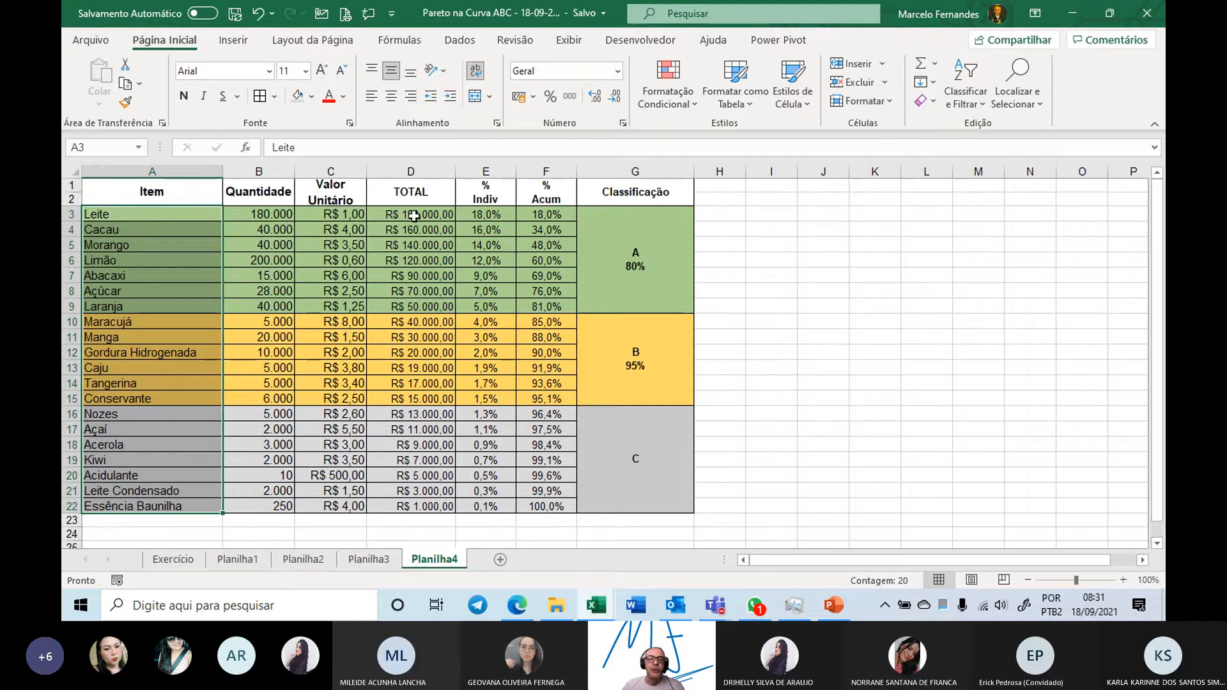
{"action": "left_click_drag", "start_coordinate": [413, 214], "coordinate": [409, 509]}
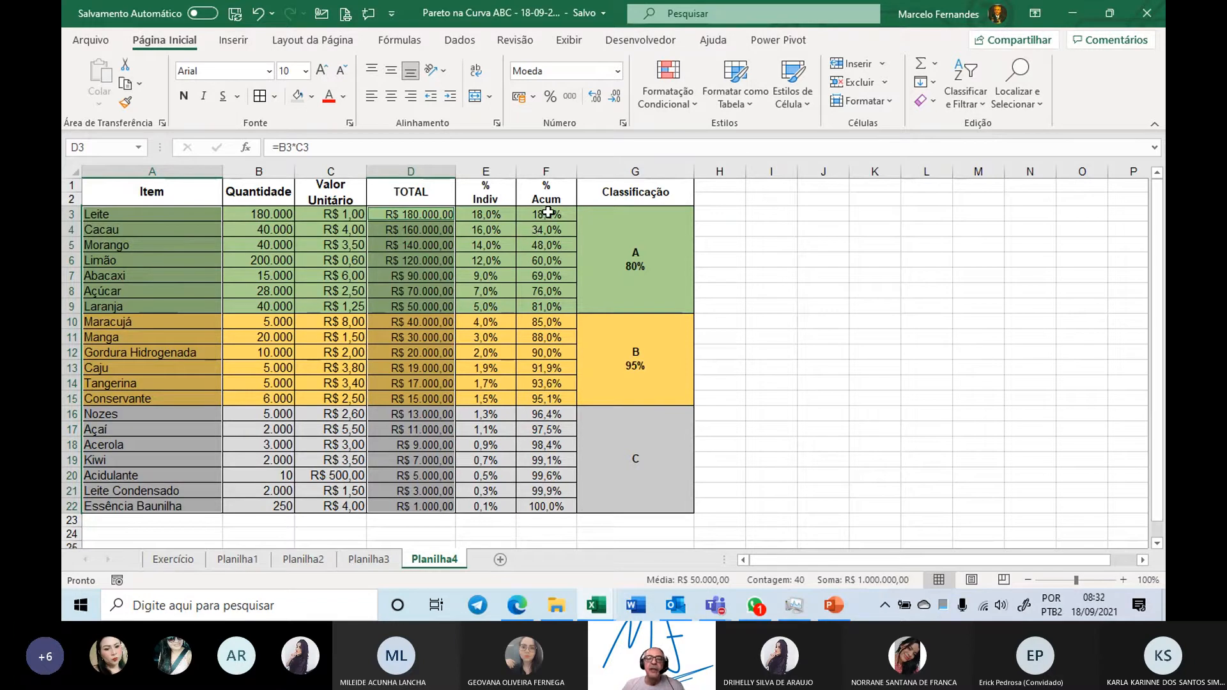
{"action": "left_click_drag", "start_coordinate": [549, 212], "coordinate": [538, 506]}
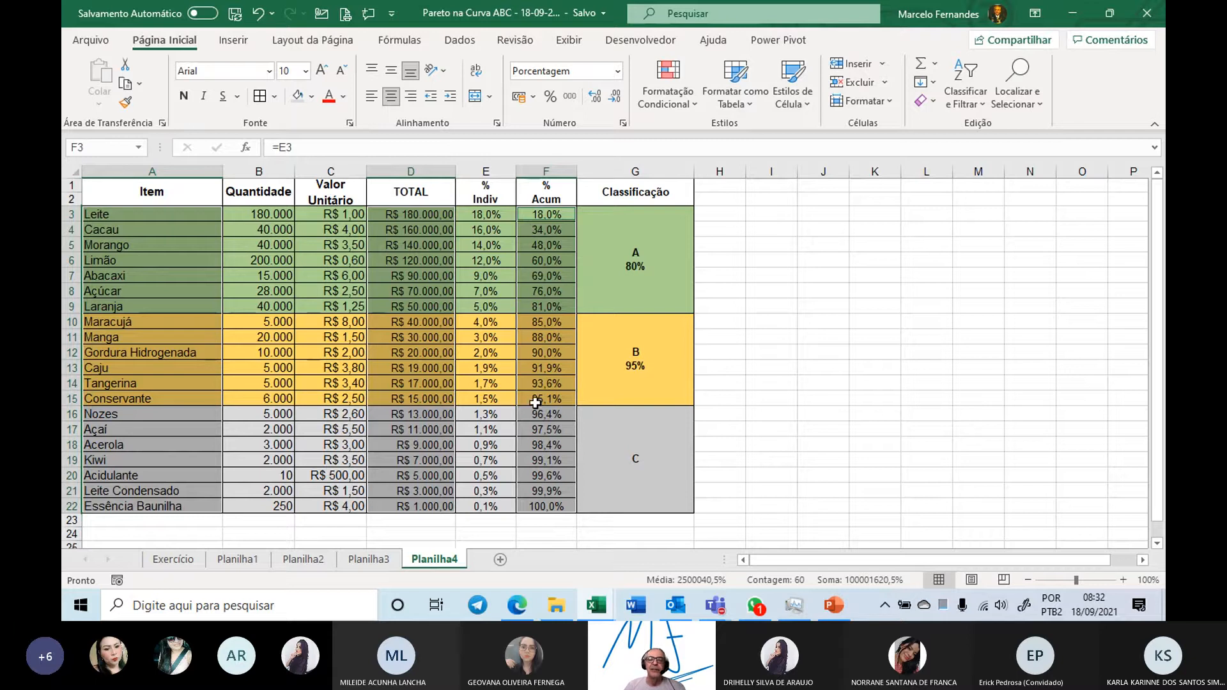
{"action": "left_click", "coordinate": [556, 521]}
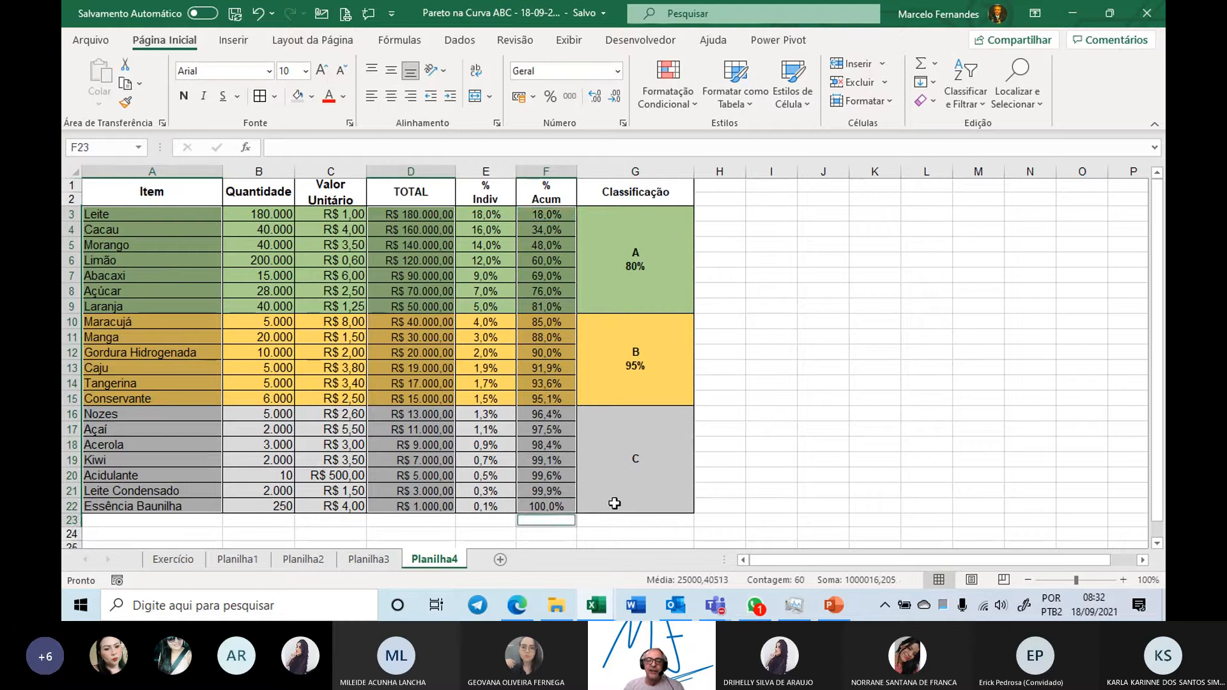
{"action": "left_click", "coordinate": [774, 368]}
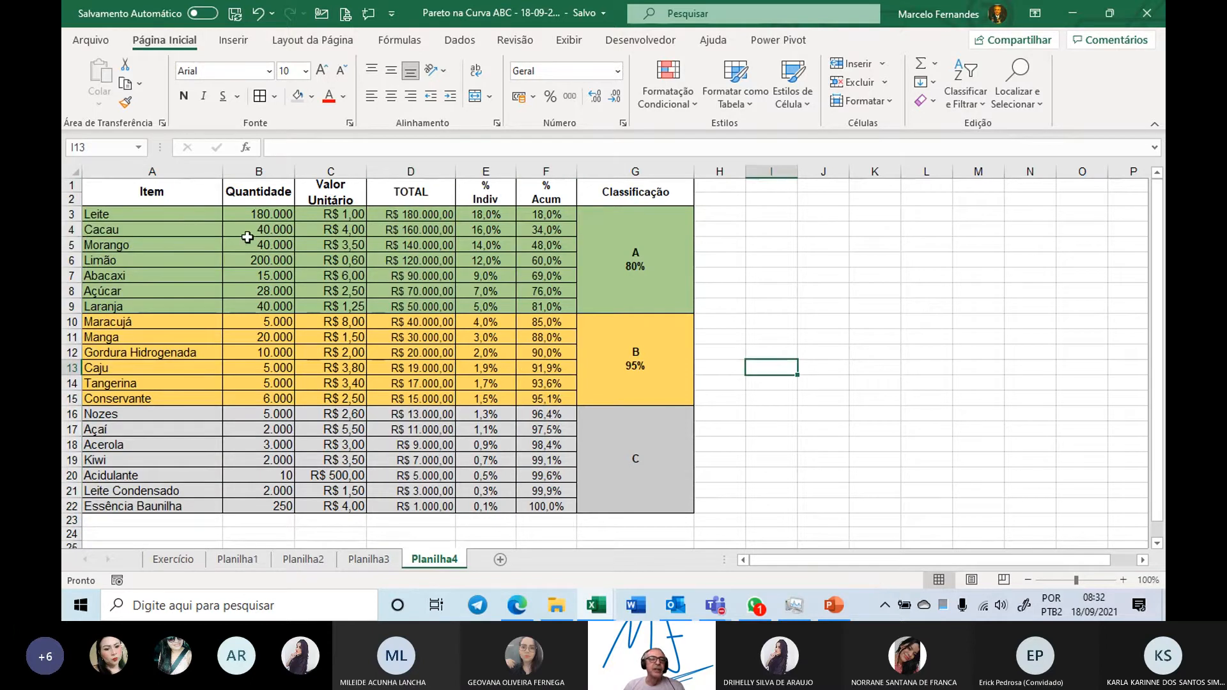
- Insert a combo chart with clustered columns and a line on the secondary axis from items A3:A22, totals D3:D22 and cumulative percentages F3:F22
{"action": "left_click_drag", "start_coordinate": [177, 216], "coordinate": [154, 500]}
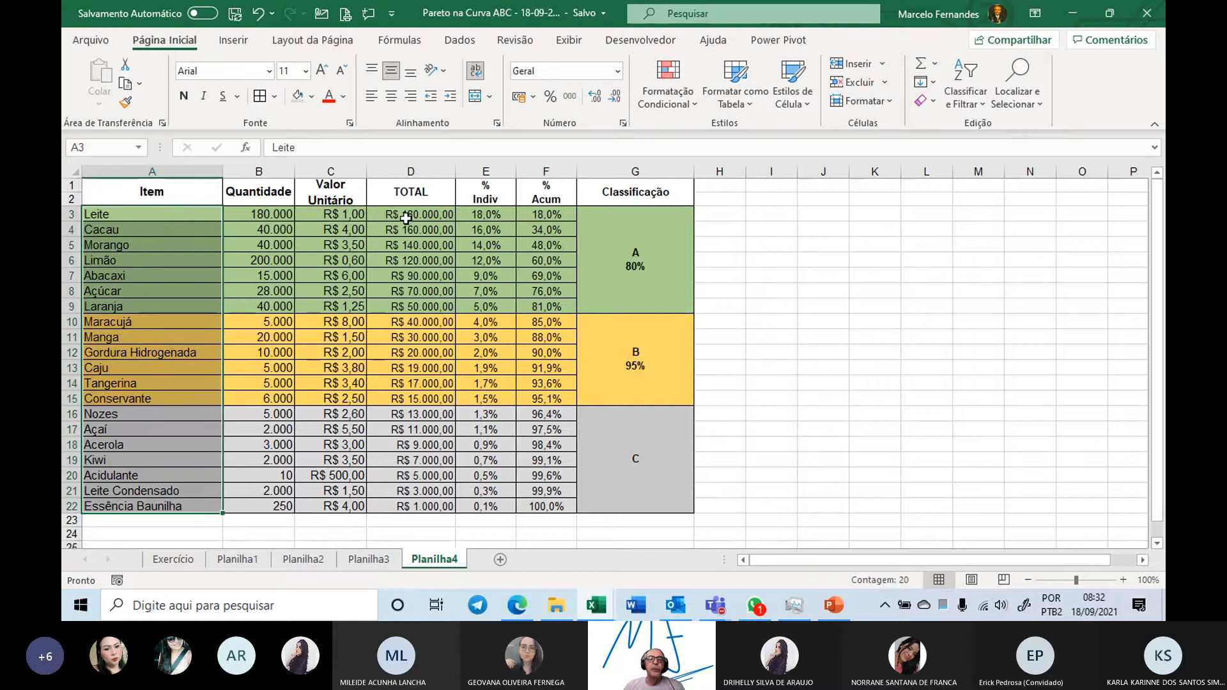
{"action": "left_click_drag", "start_coordinate": [408, 215], "coordinate": [405, 506]}
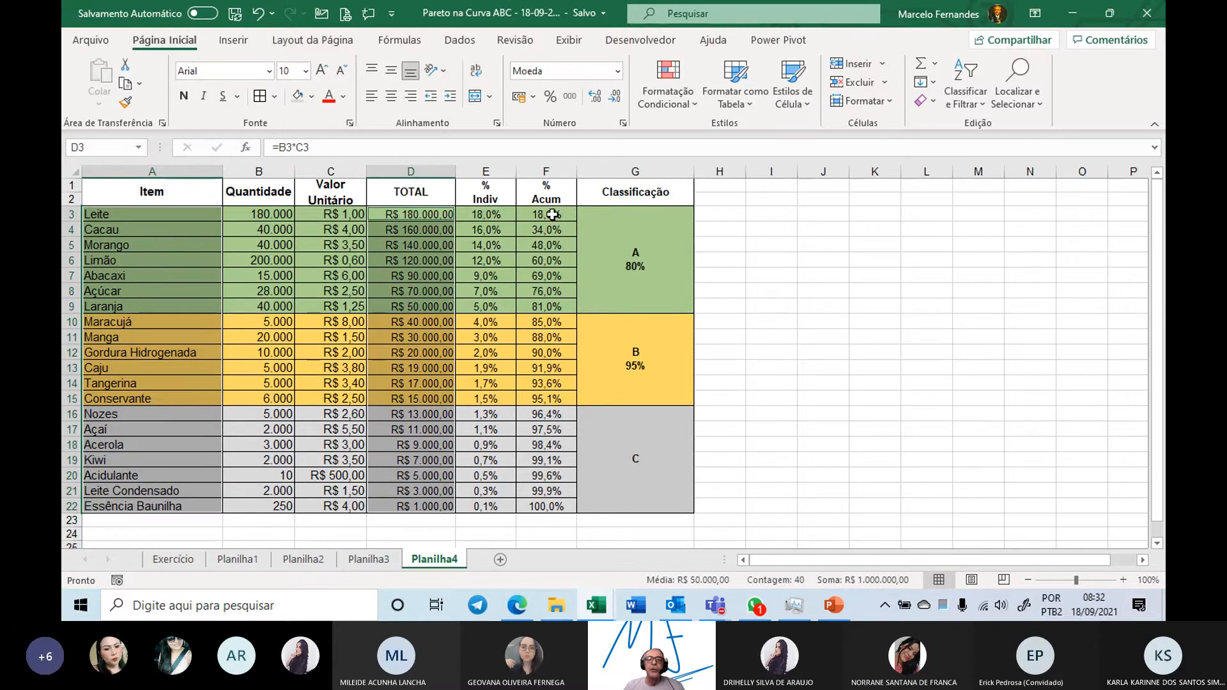
{"action": "left_click_drag", "start_coordinate": [552, 215], "coordinate": [550, 508]}
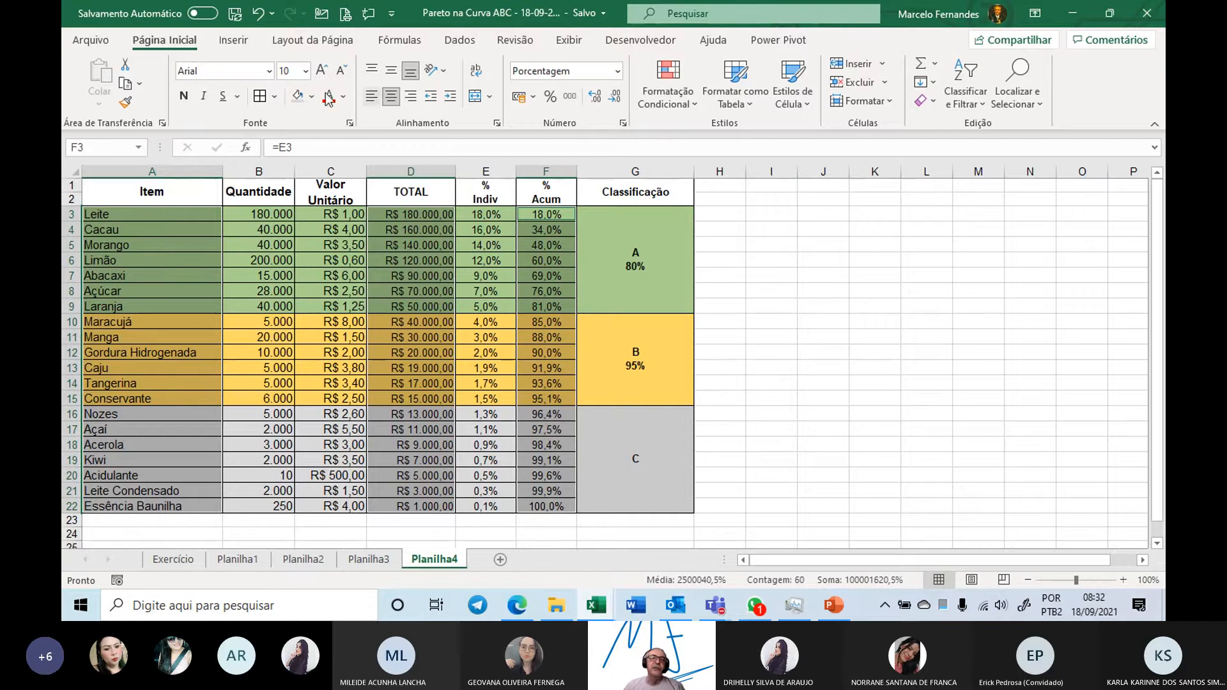
{"action": "left_click", "coordinate": [233, 42]}
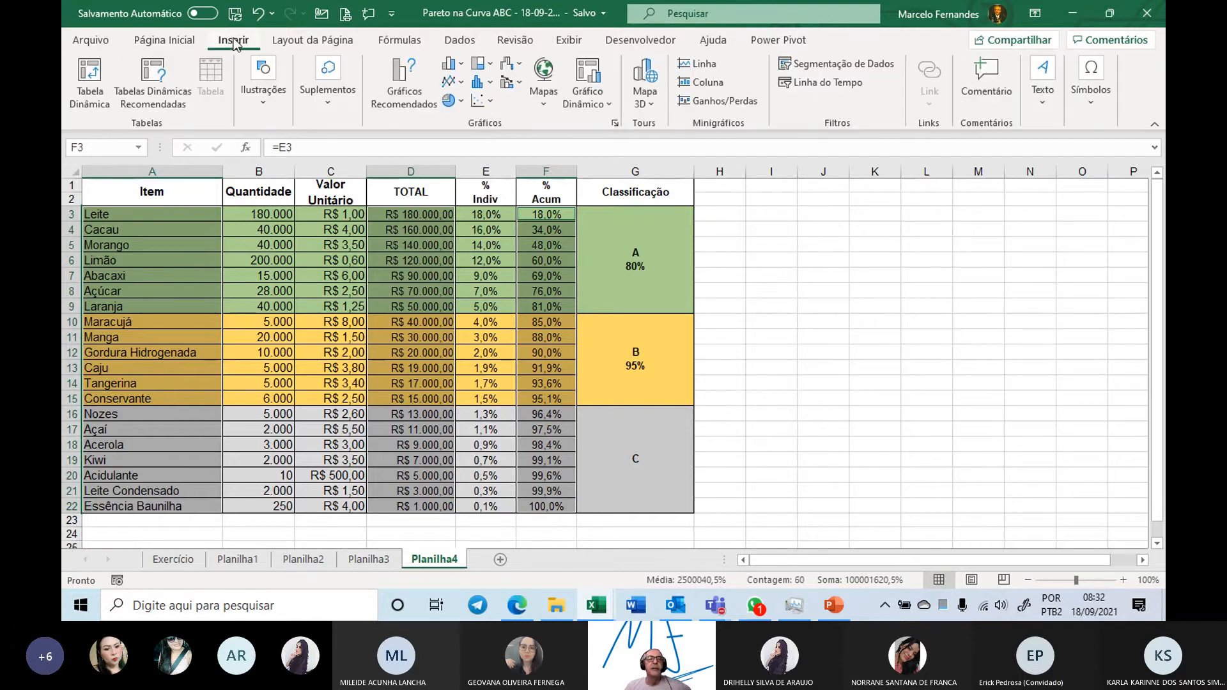
{"action": "left_click", "coordinate": [510, 82]}
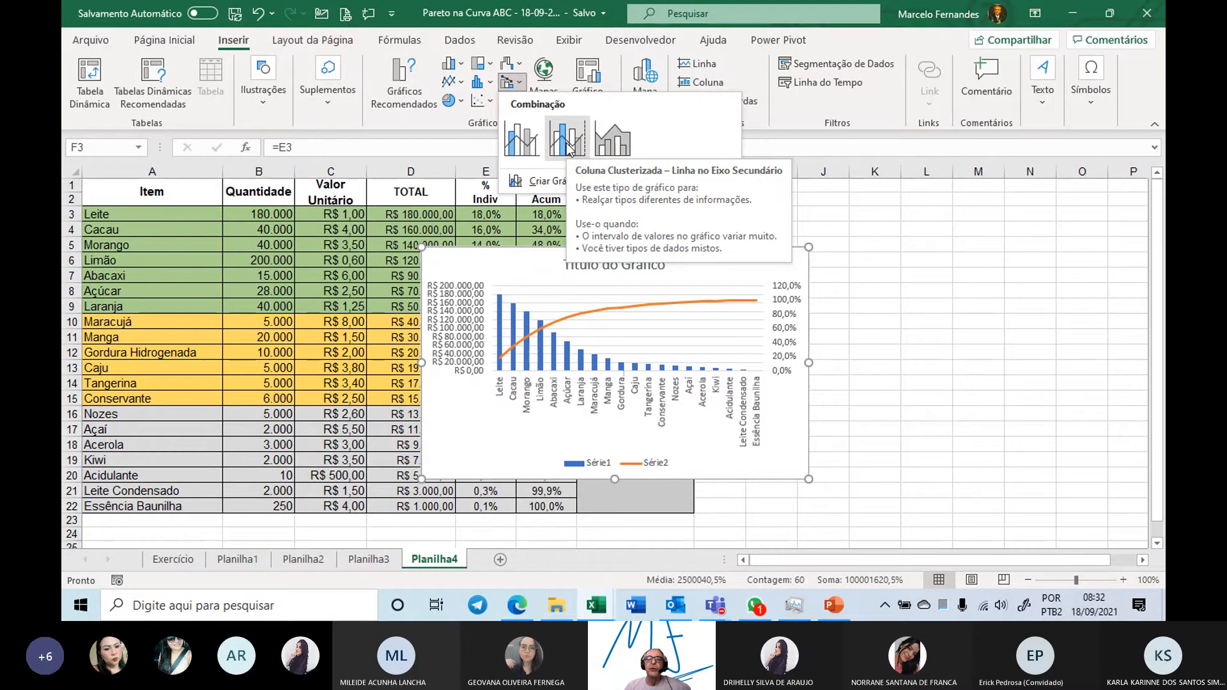
{"action": "left_click", "coordinate": [569, 148]}
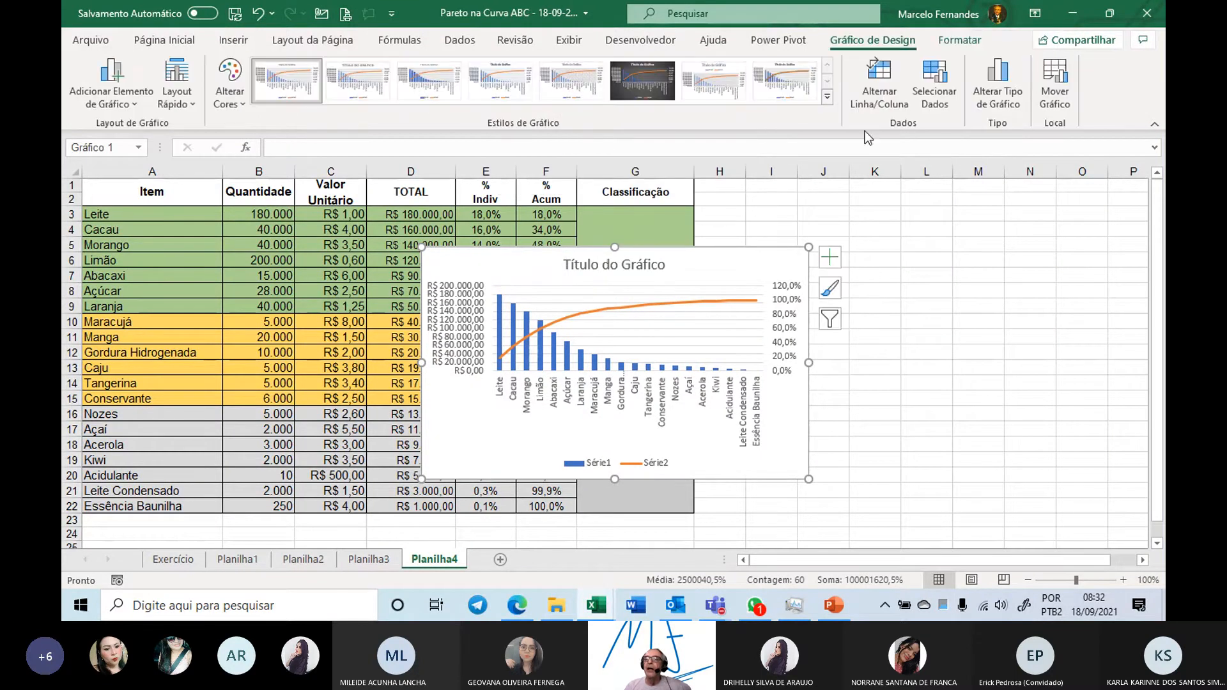
- Move the chart to its own new sheet named Gráfico and place that sheet after Planilha4
{"action": "left_click", "coordinate": [1055, 99]}
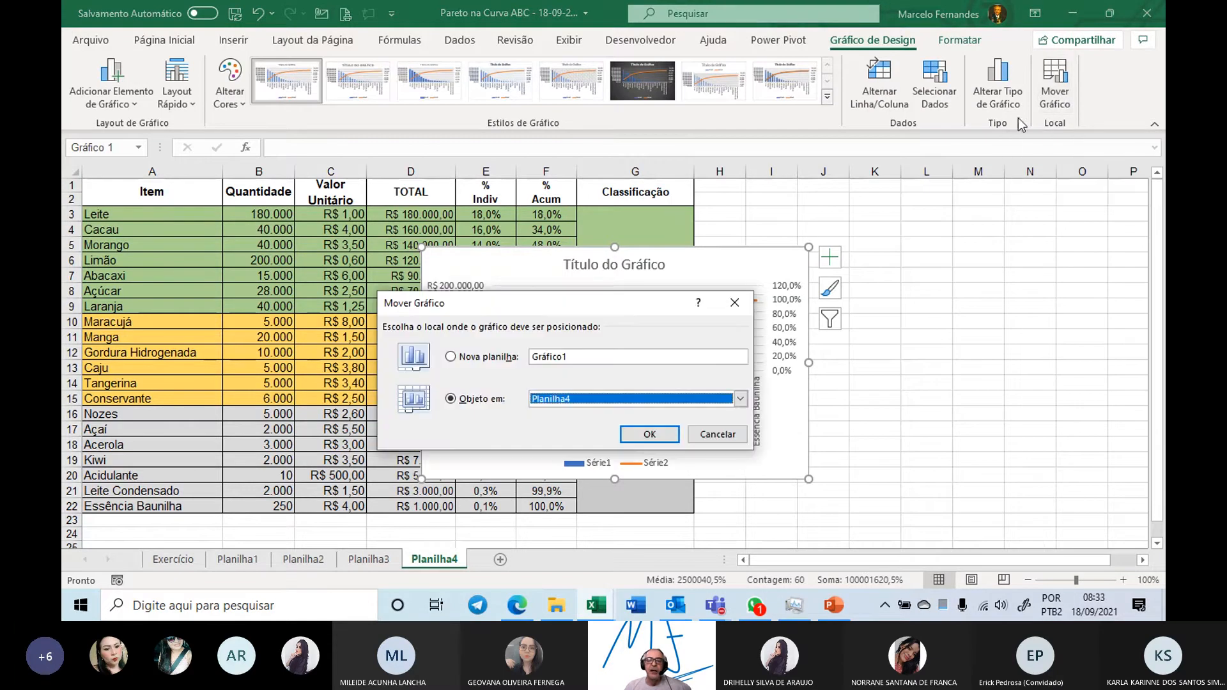
{"action": "left_click", "coordinate": [449, 358]}
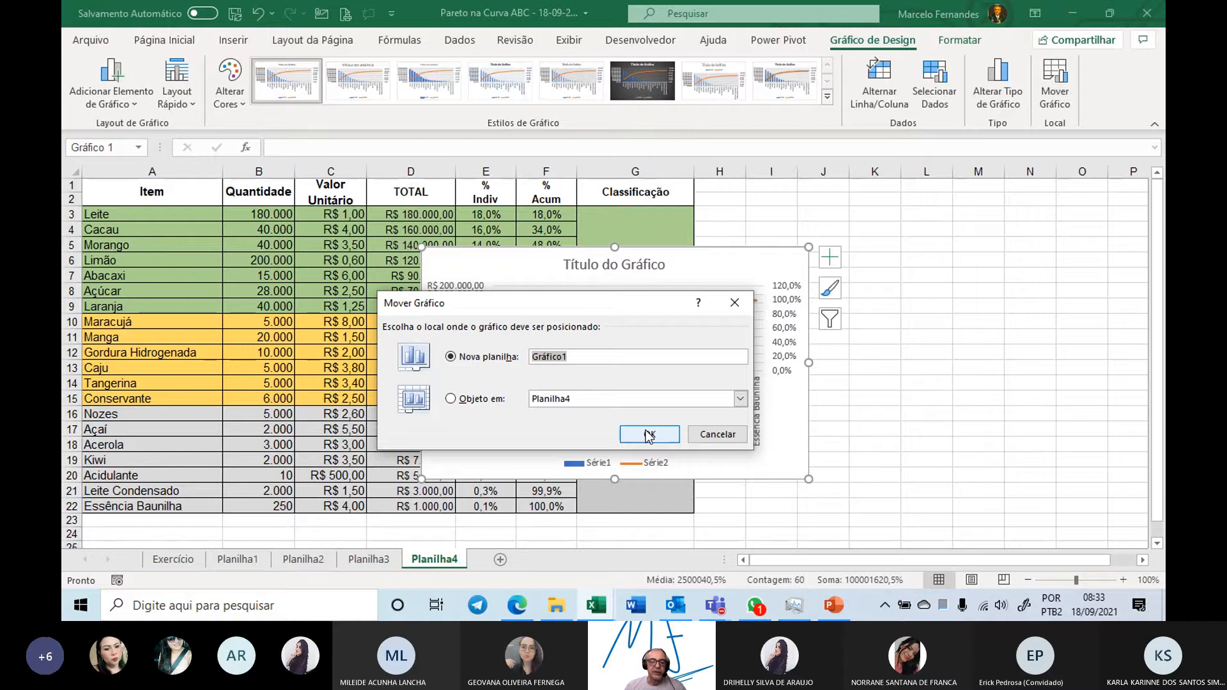
{"action": "type", "text": "Gr"}
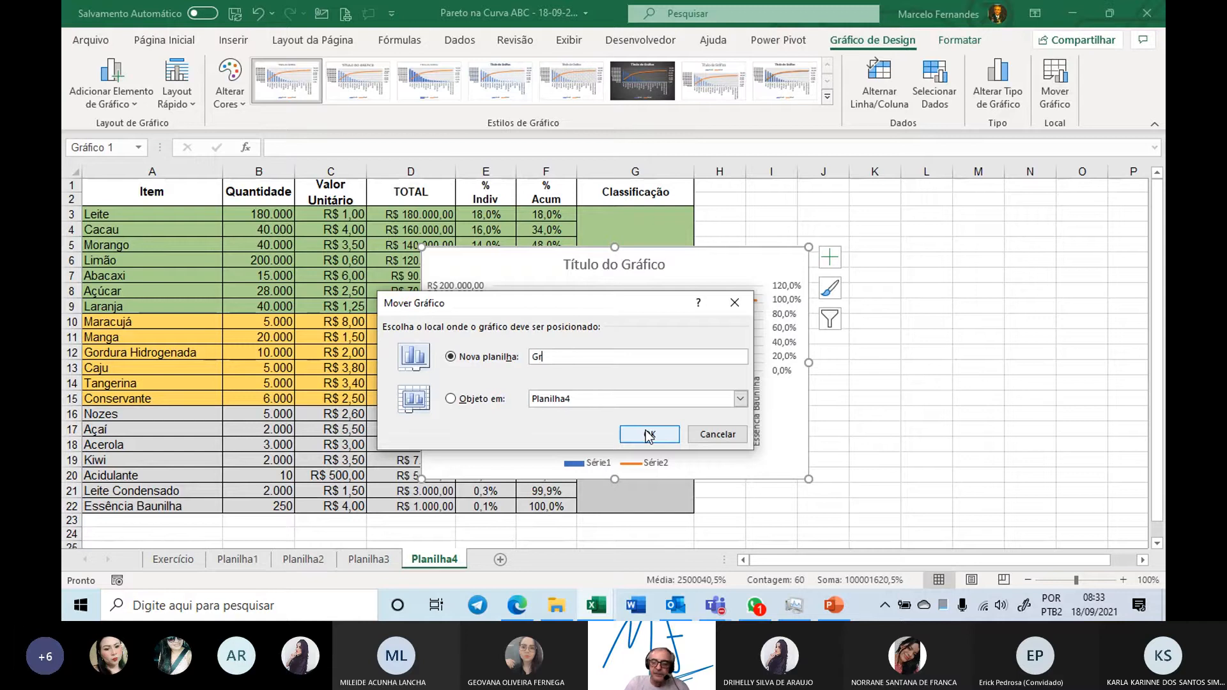
{"action": "left_click", "coordinate": [649, 434]}
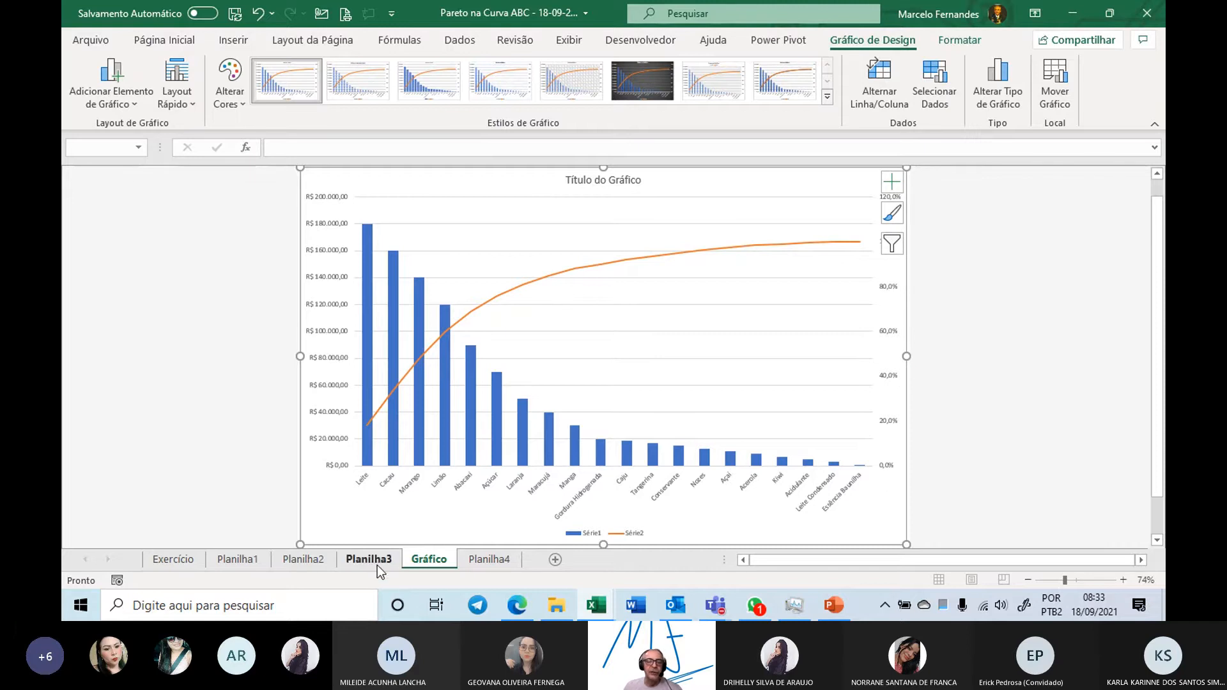
{"action": "mouse_move", "coordinate": [377, 563]}
{"action": "left_mouse_down"}
{"action": "mouse_move", "coordinate": [550, 556]}
{"action": "mouse_move", "coordinate": [481, 563]}
{"action": "left_mouse_up"}
- Compare the totals in D3:D22 with the cumulative percentages in F3:F22 on Planilha4 as the sources of the two chart series
{"action": "left_click", "coordinate": [435, 557]}
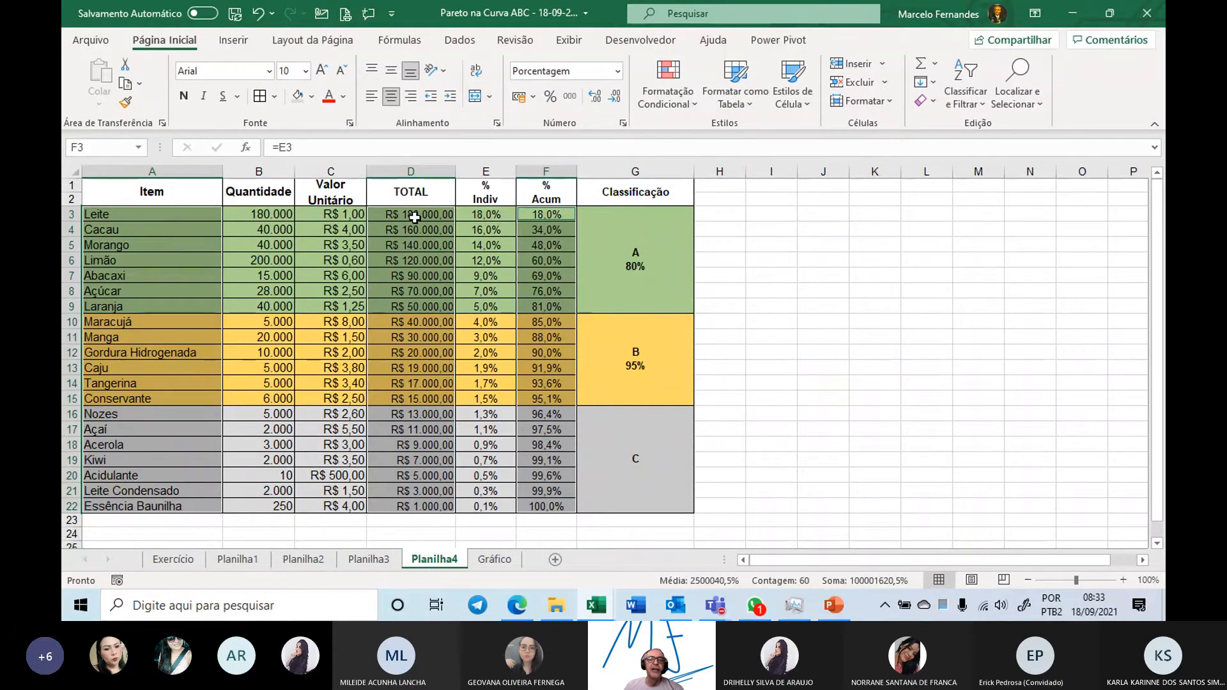
{"action": "left_click_drag", "start_coordinate": [415, 215], "coordinate": [415, 504]}
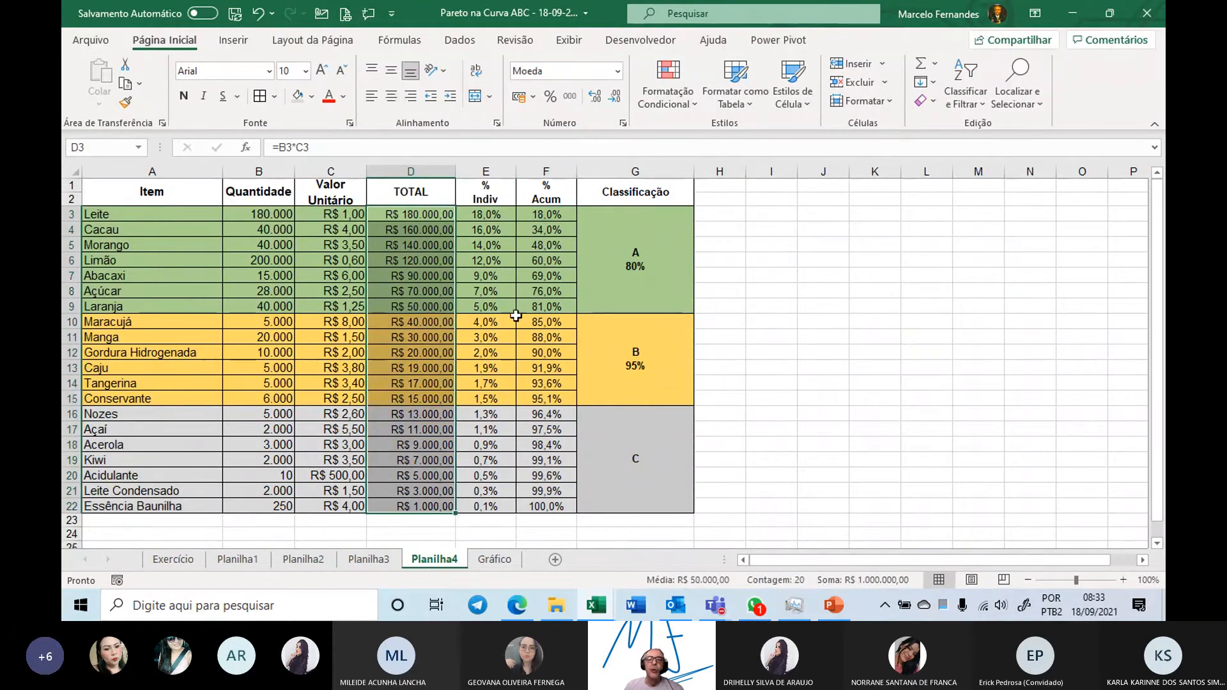
{"action": "left_click", "coordinate": [545, 214]}
{"action": "left_click_drag", "start_coordinate": [546, 209], "coordinate": [545, 507]}
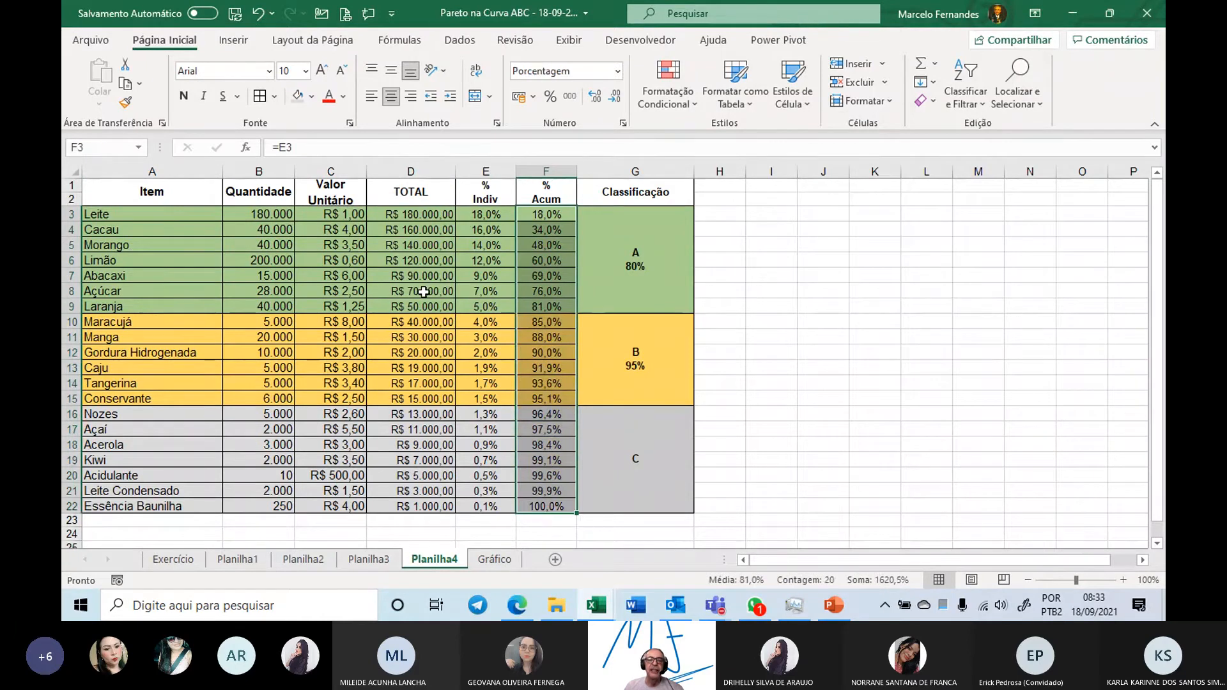
{"action": "left_click", "coordinate": [408, 244]}
{"action": "left_click", "coordinate": [556, 231]}
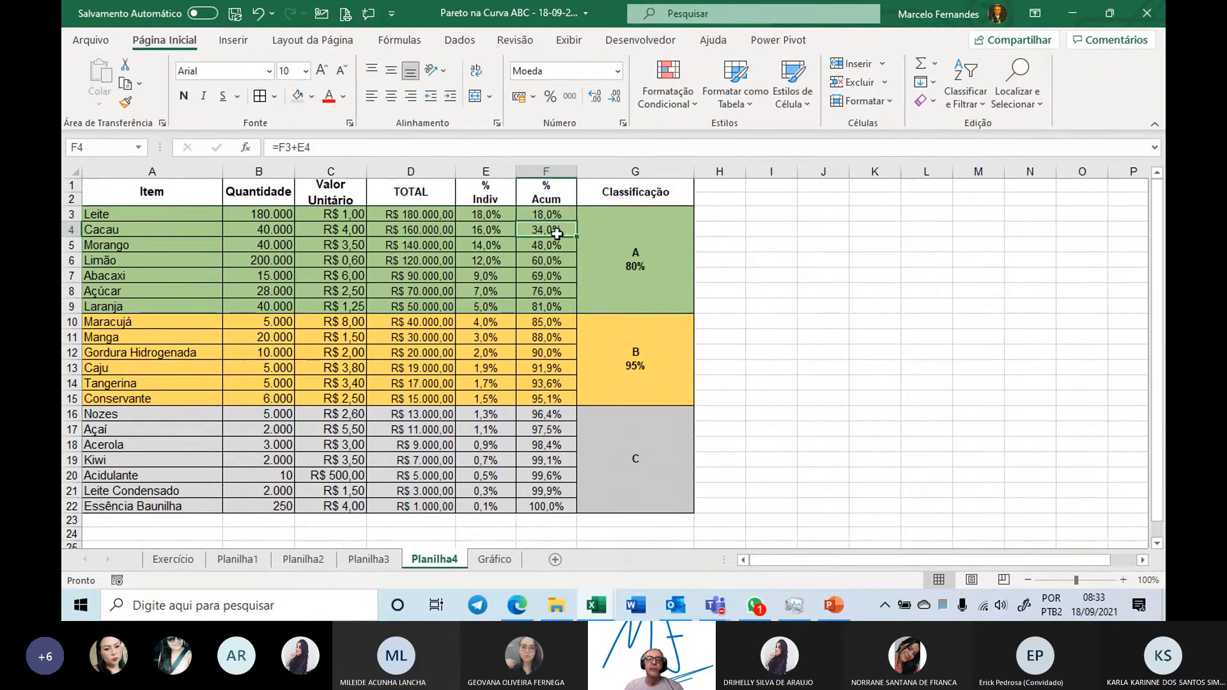
{"action": "left_click", "coordinate": [411, 231]}
{"action": "left_click", "coordinate": [552, 227]}
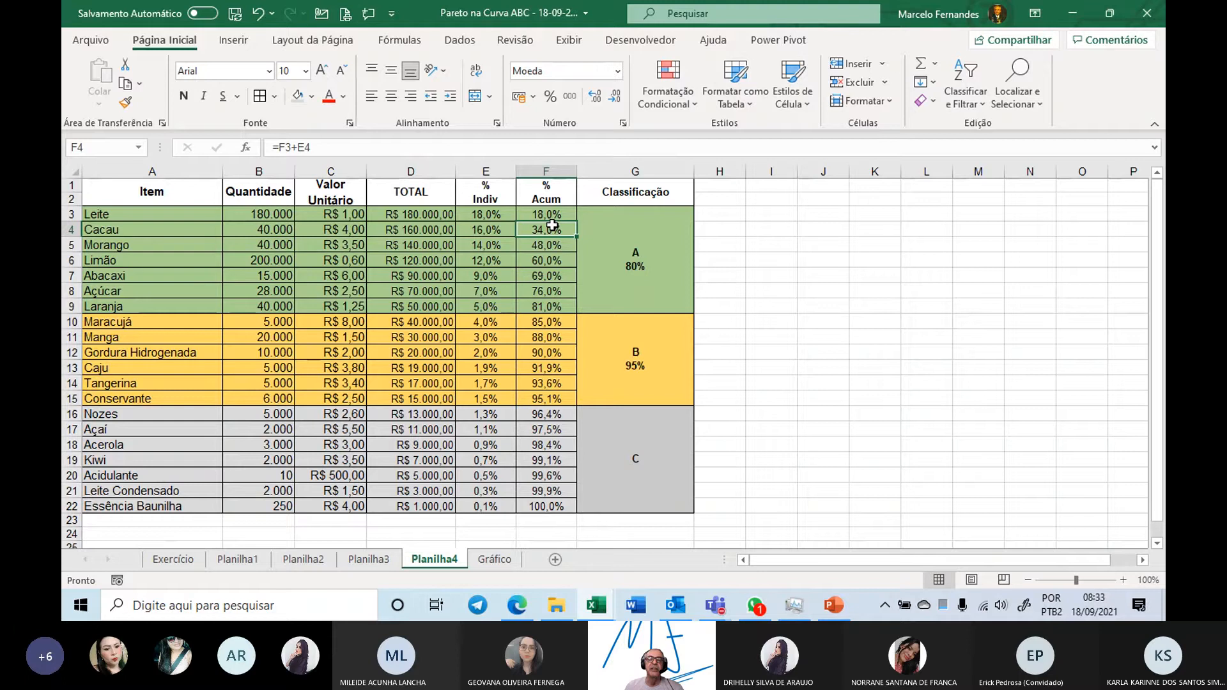
{"action": "left_click", "coordinate": [441, 232]}
{"action": "left_click", "coordinate": [542, 225]}
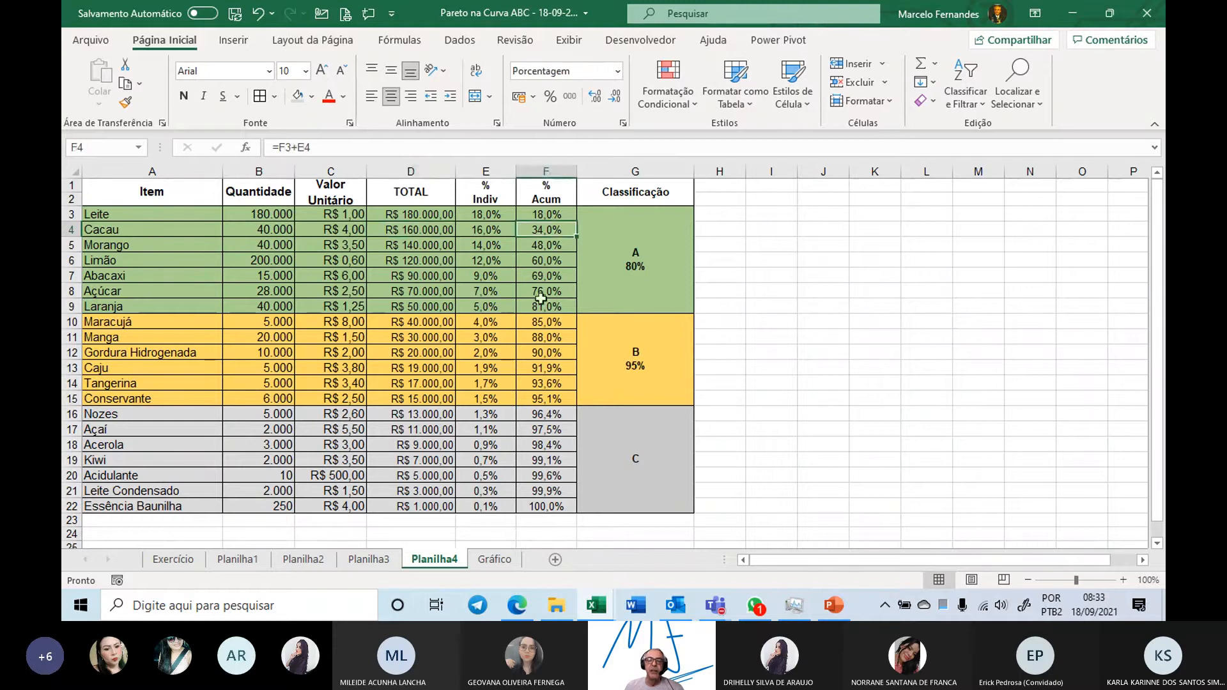
- Add data labels above the points of the cumulative percentage line in the chart on the Gráfico sheet
{"action": "left_click", "coordinate": [494, 560]}
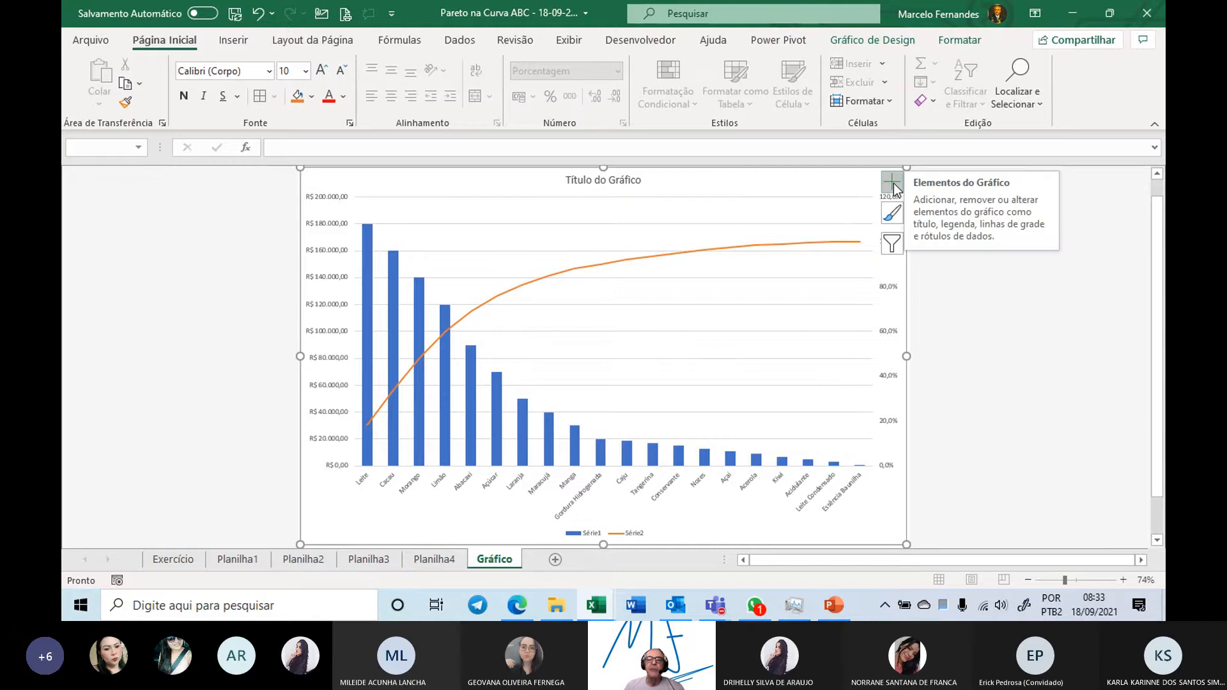
{"action": "mouse_move", "coordinate": [754, 250]}
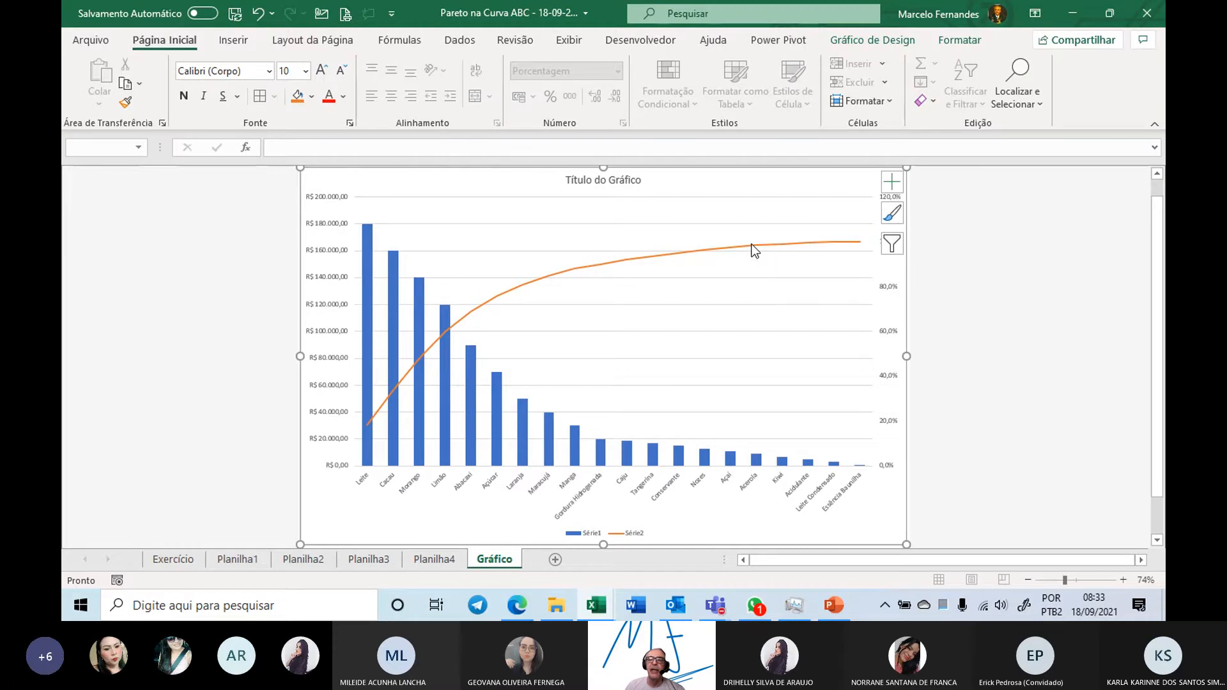
{"action": "left_click", "coordinate": [754, 249]}
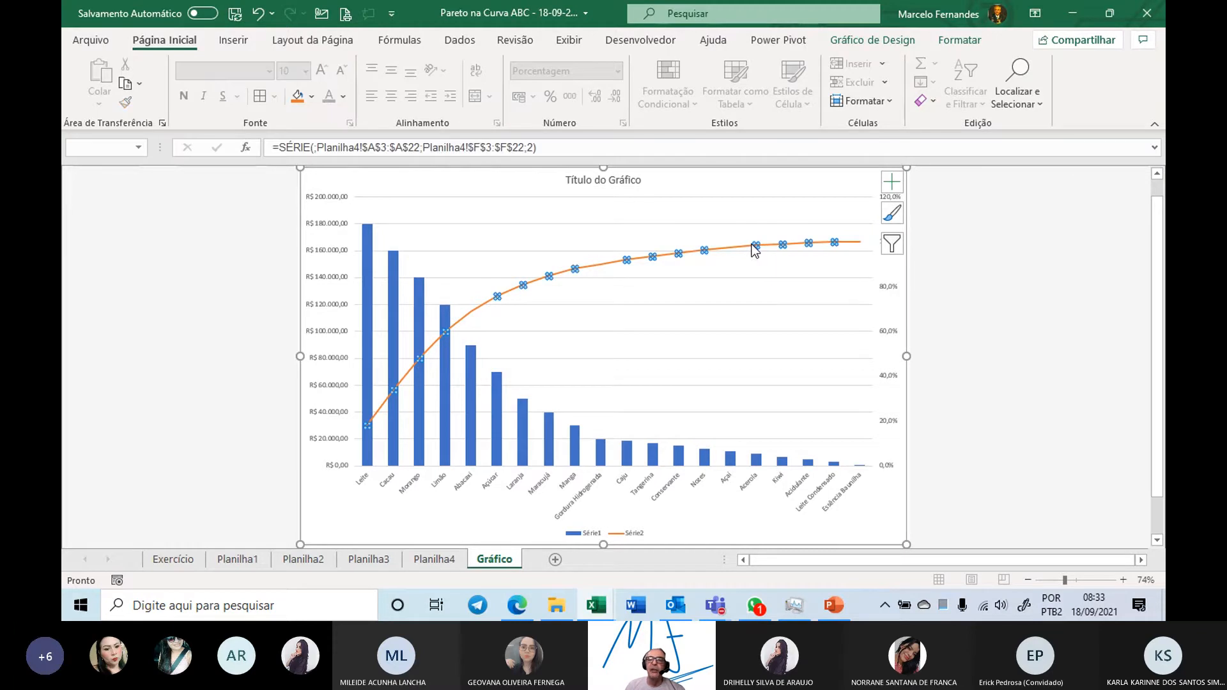
{"action": "left_click", "coordinate": [892, 185]}
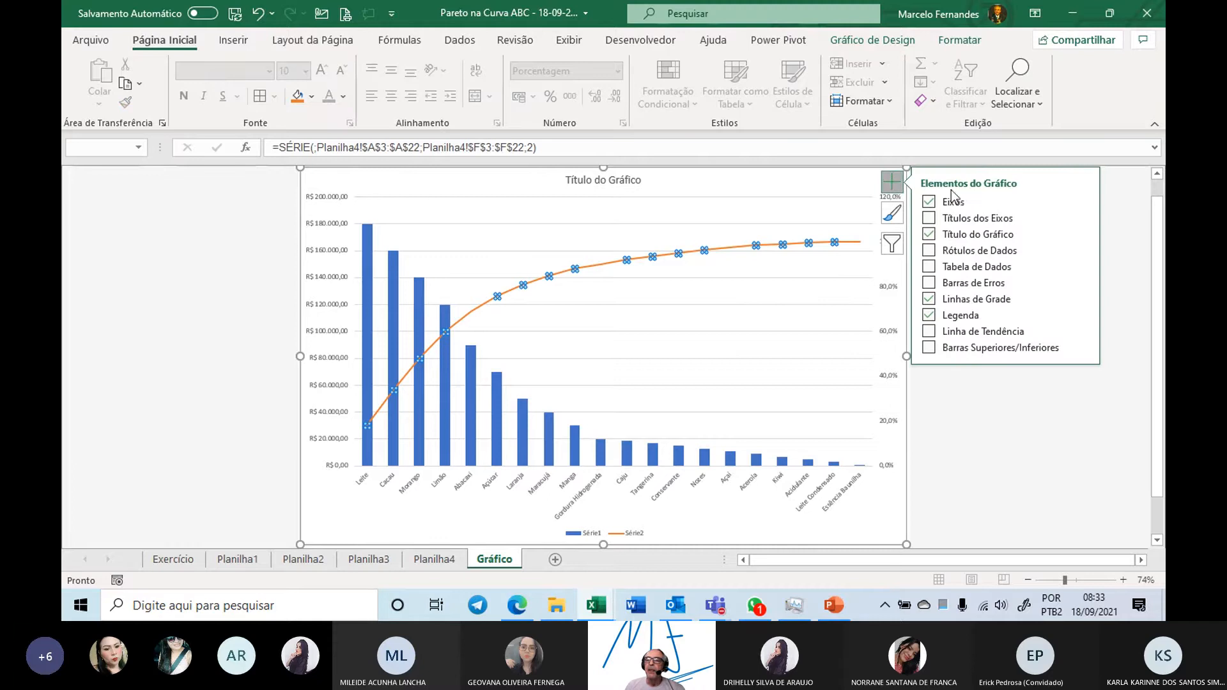
{"action": "left_click", "coordinate": [1084, 249]}
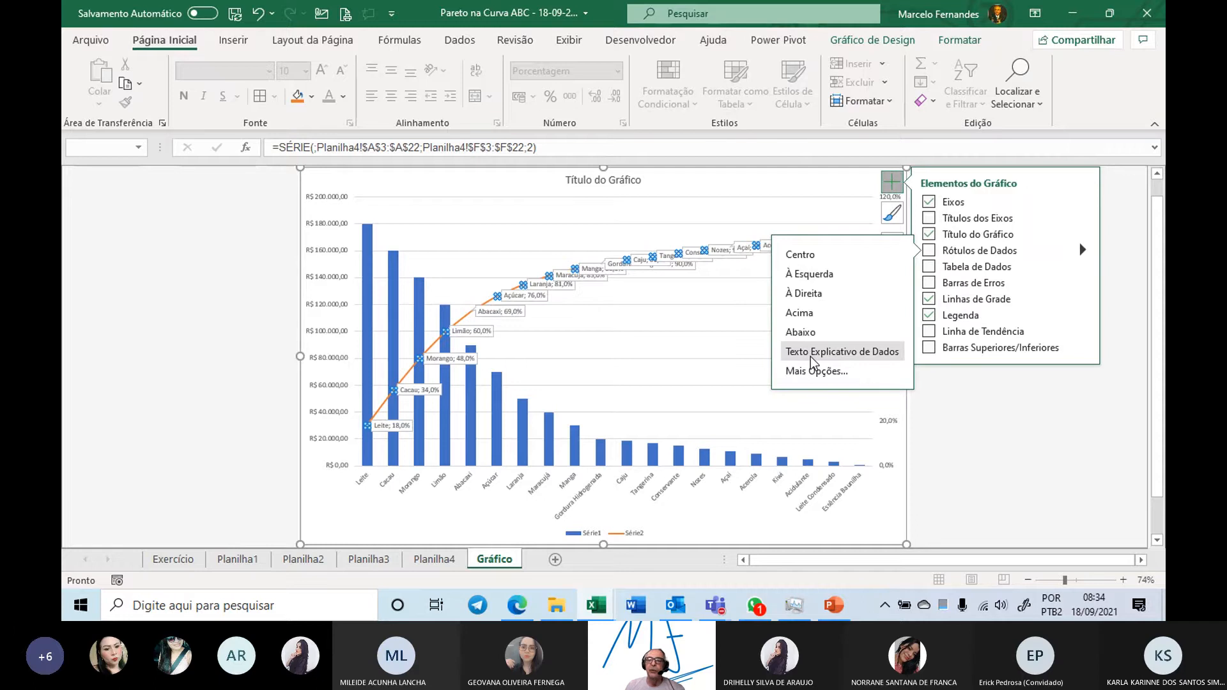
{"action": "left_click", "coordinate": [795, 313]}
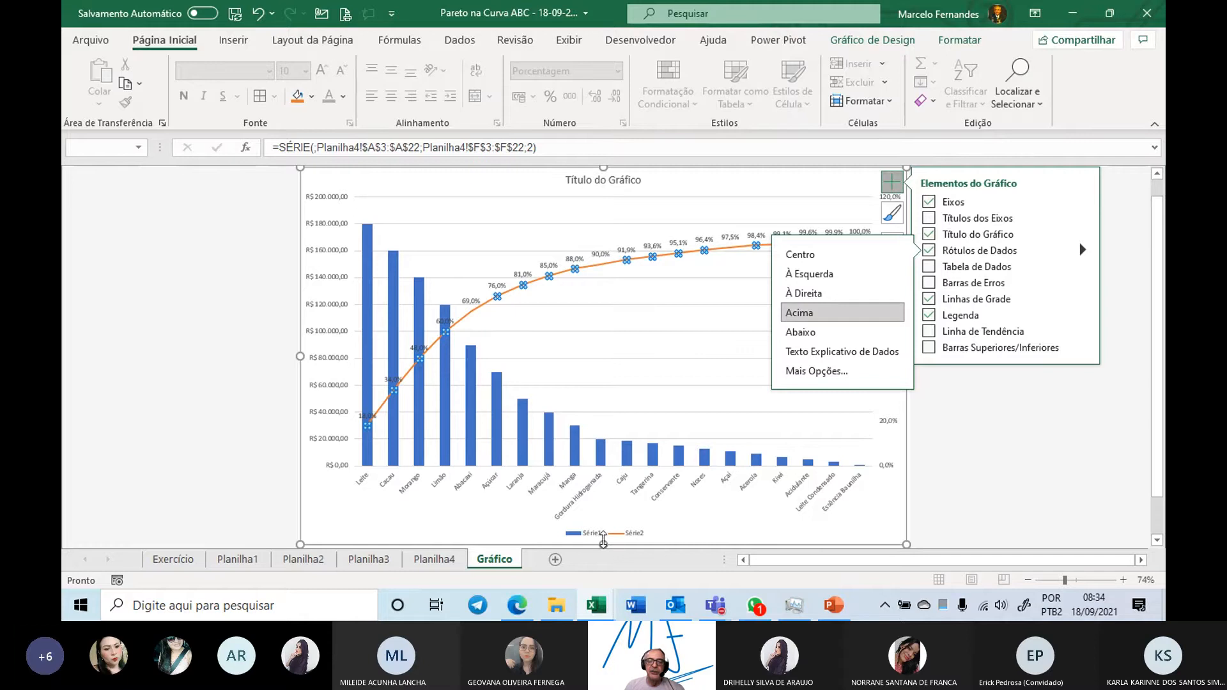
- Remove the legend from the chart, leaving the axis titles off
{"action": "left_click", "coordinate": [933, 319]}
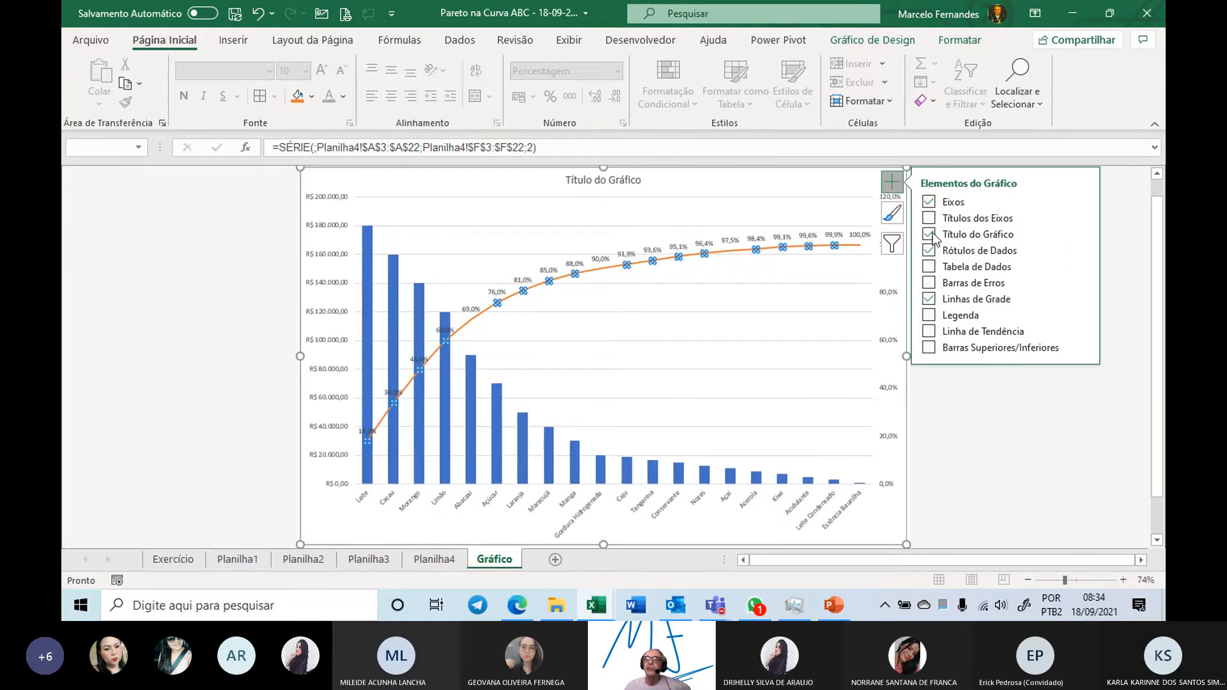
{"action": "left_click", "coordinate": [1083, 217]}
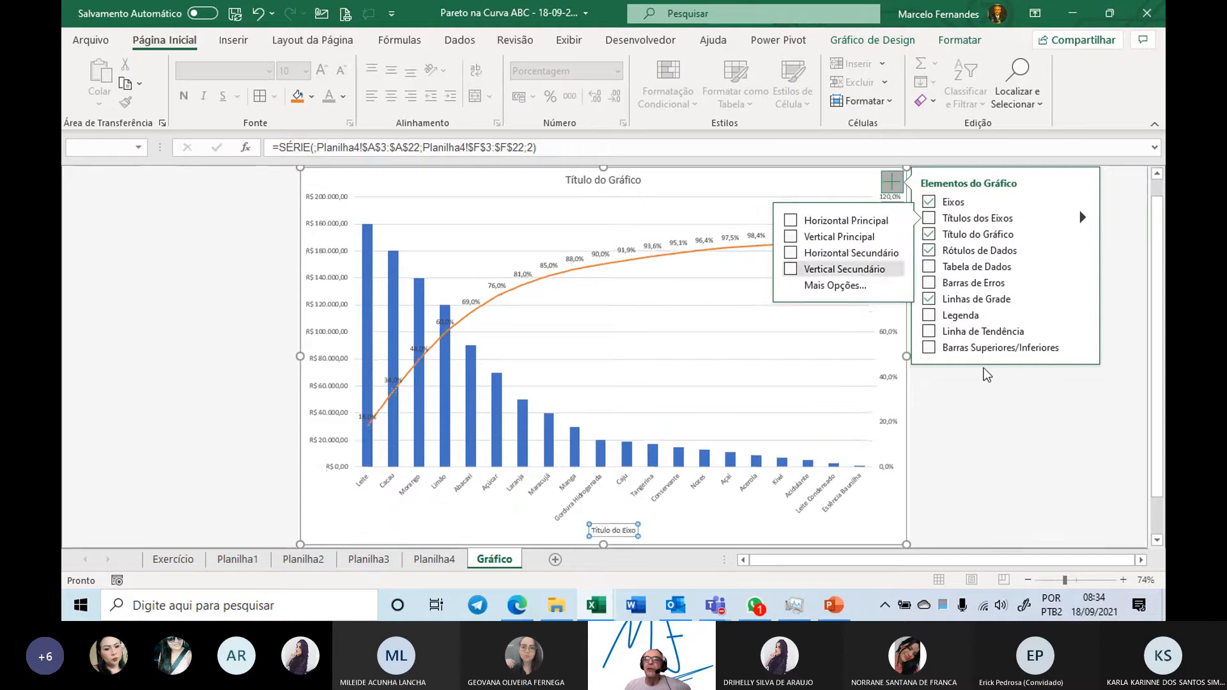
{"action": "left_click", "coordinate": [1097, 464]}
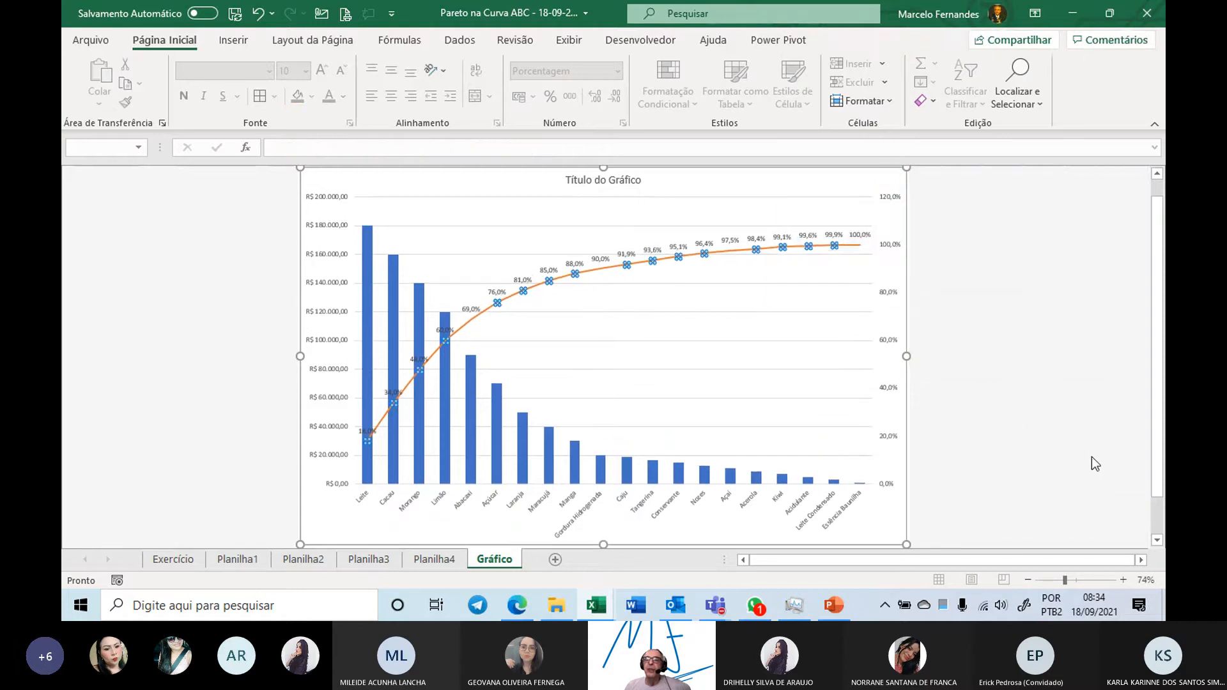
- Replace the chart title with CURVA ABC and save the workbook
{"action": "left_click", "coordinate": [603, 181]}
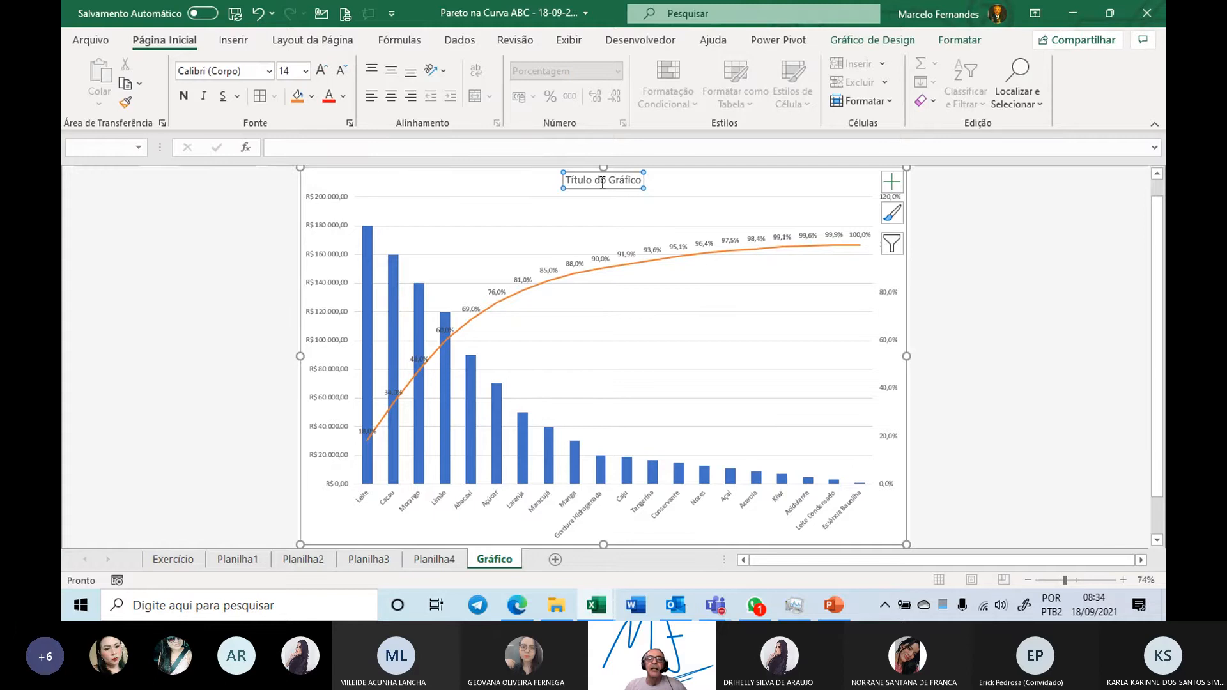
{"action": "triple_click", "coordinate": [602, 182]}
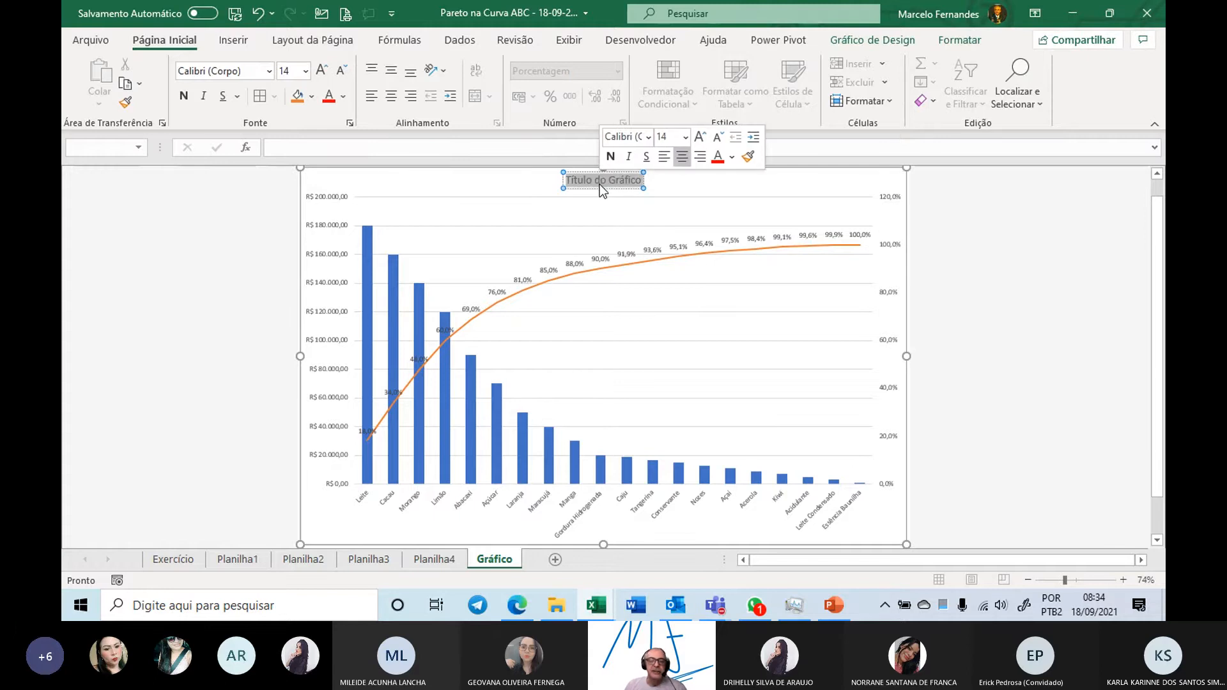
{"action": "type", "text": "CURV"}
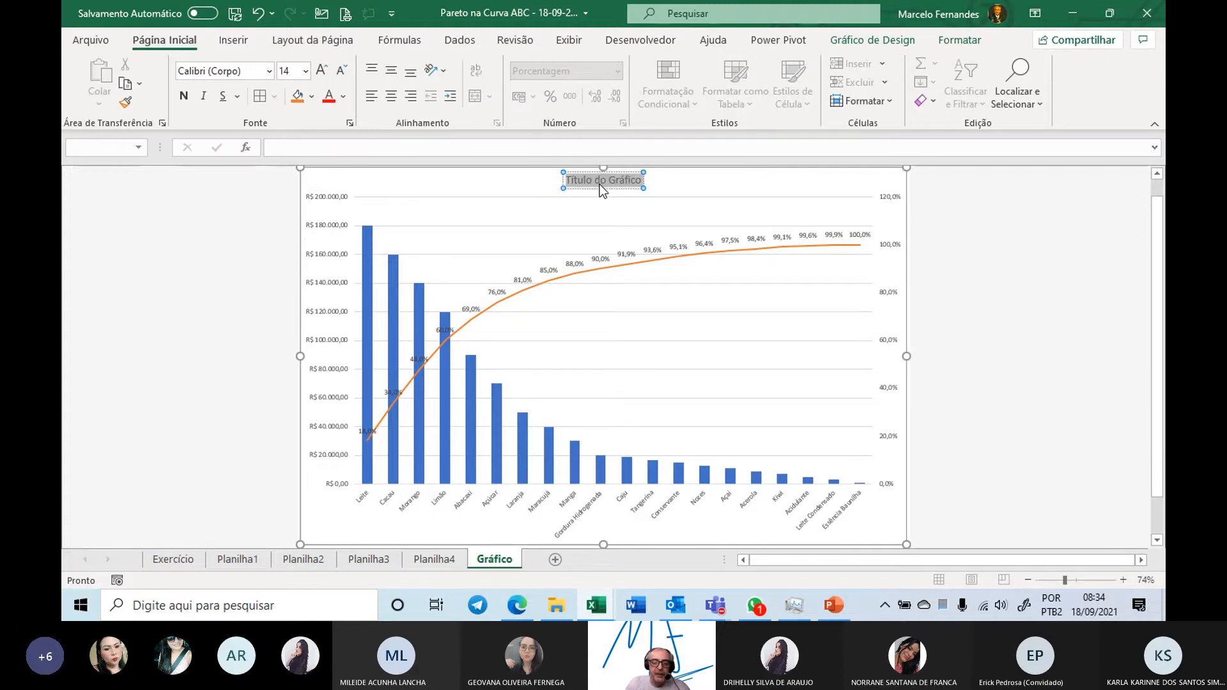
{"action": "type", "text": "A ABC"}
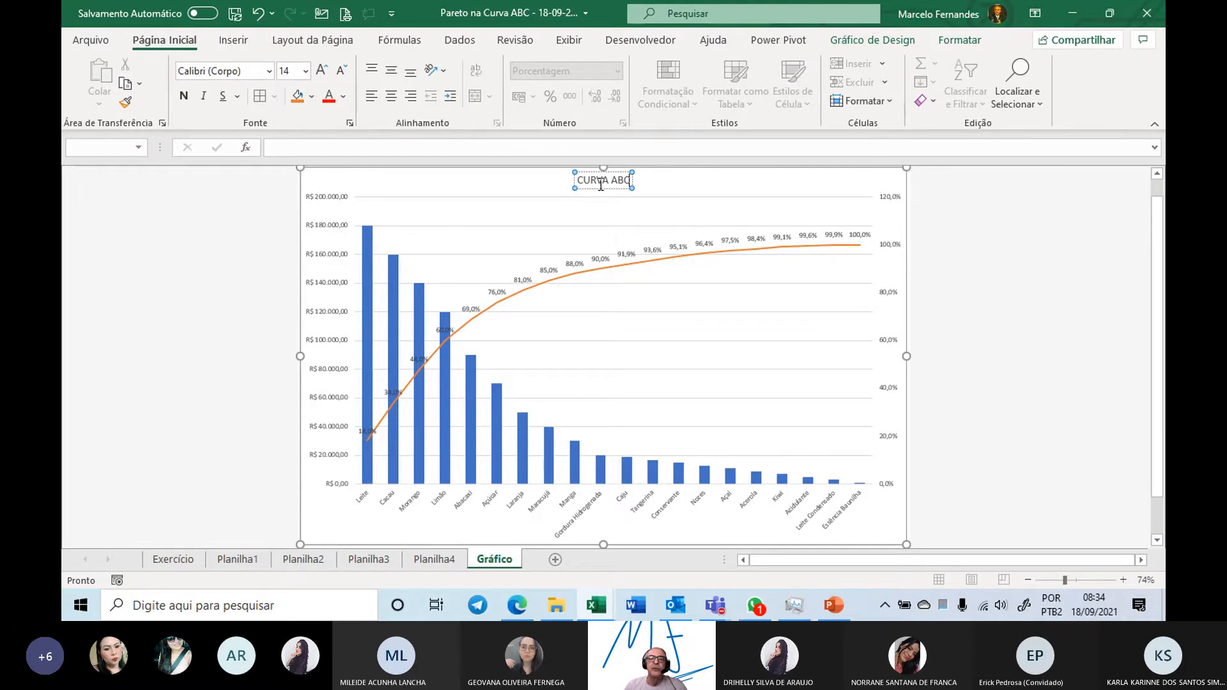
{"action": "left_click", "coordinate": [234, 277]}
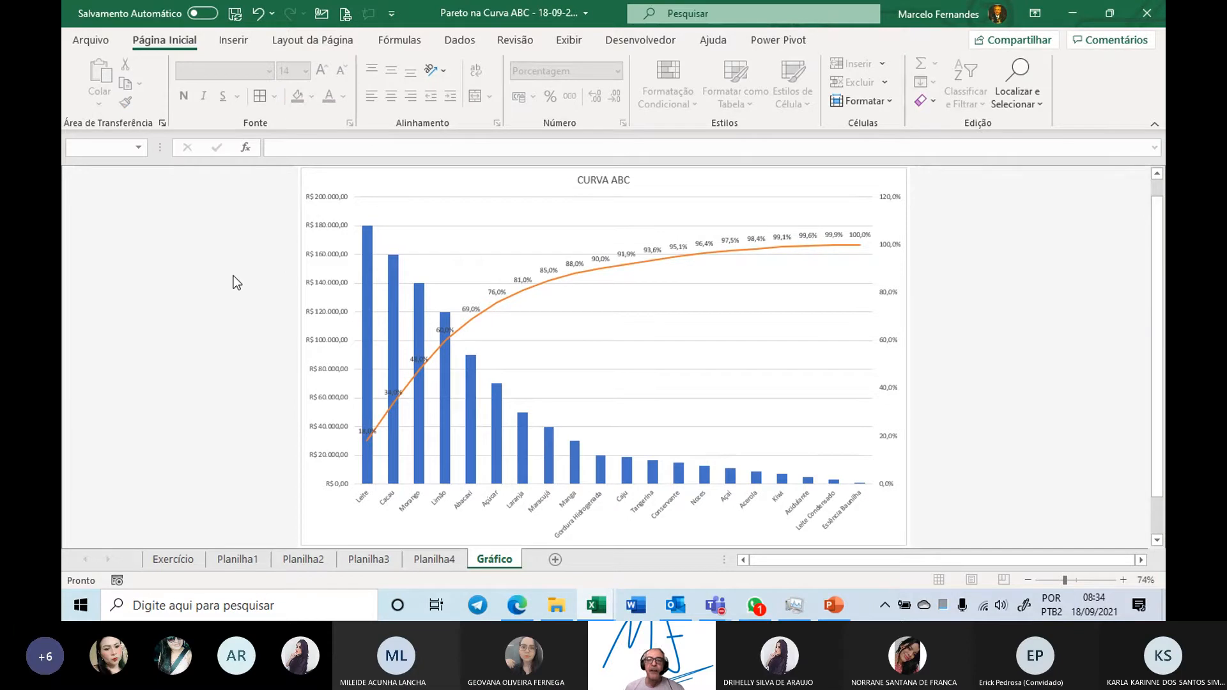
{"action": "scroll", "coordinate": [233, 275], "scroll_direction": "down", "scroll_amount": 1}
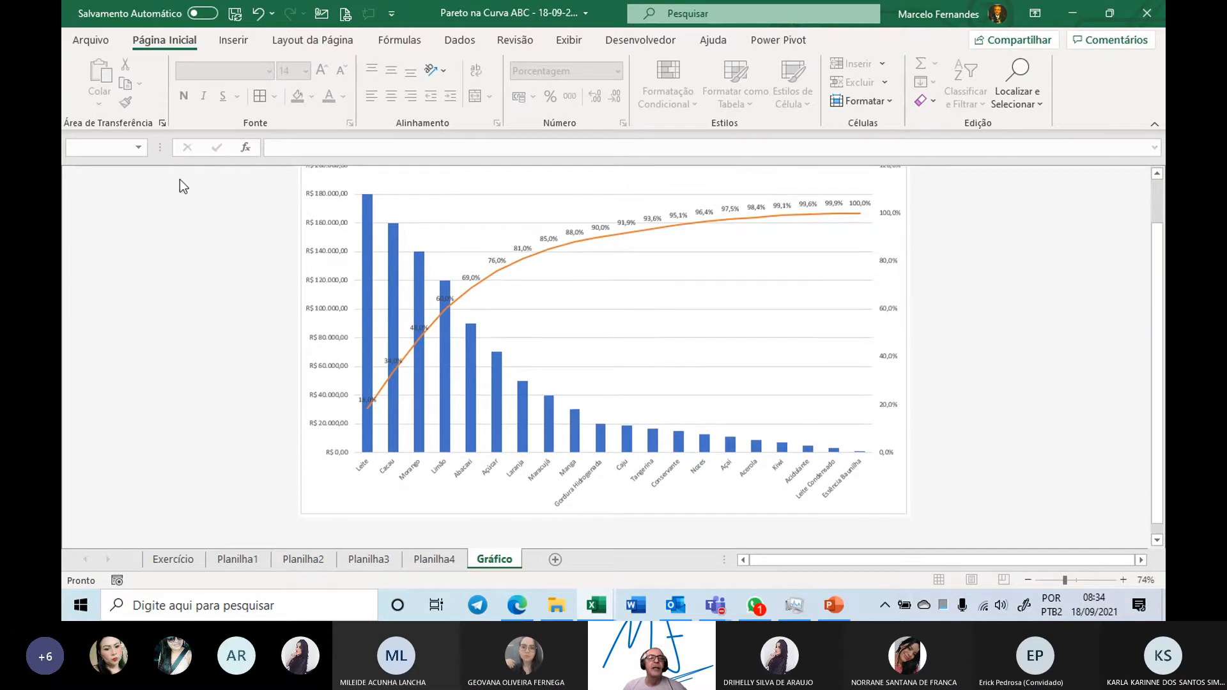
{"action": "left_click", "coordinate": [234, 12]}
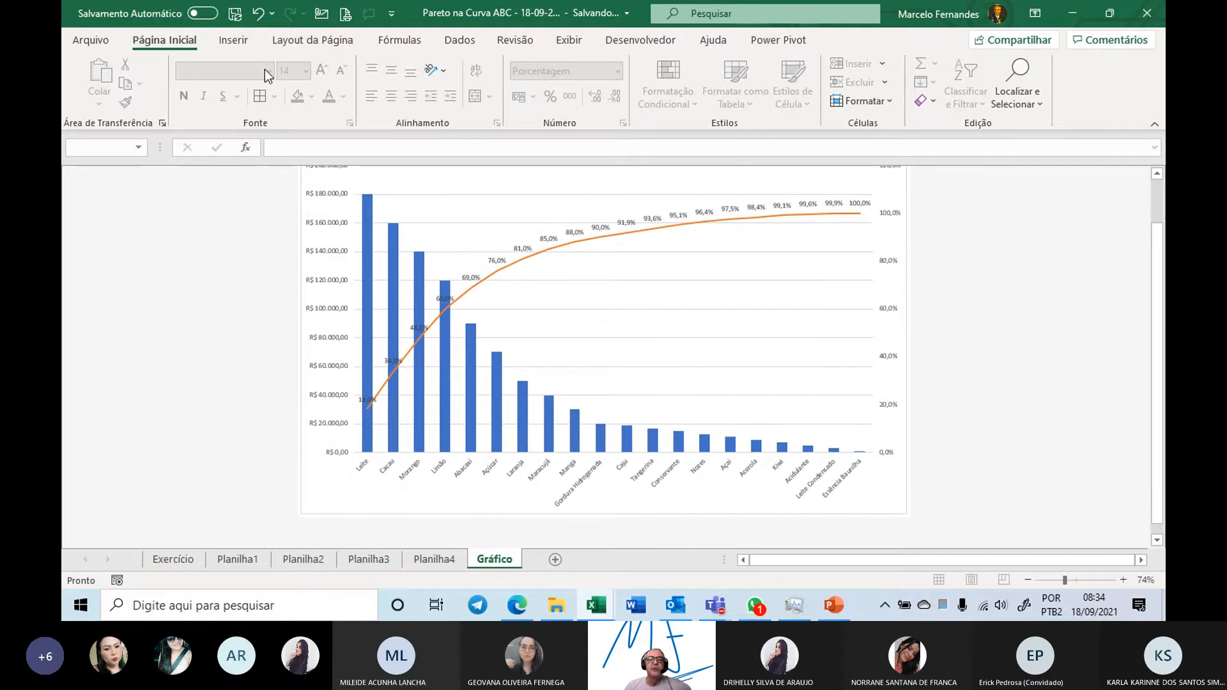
{"action": "left_click", "coordinate": [234, 43]}
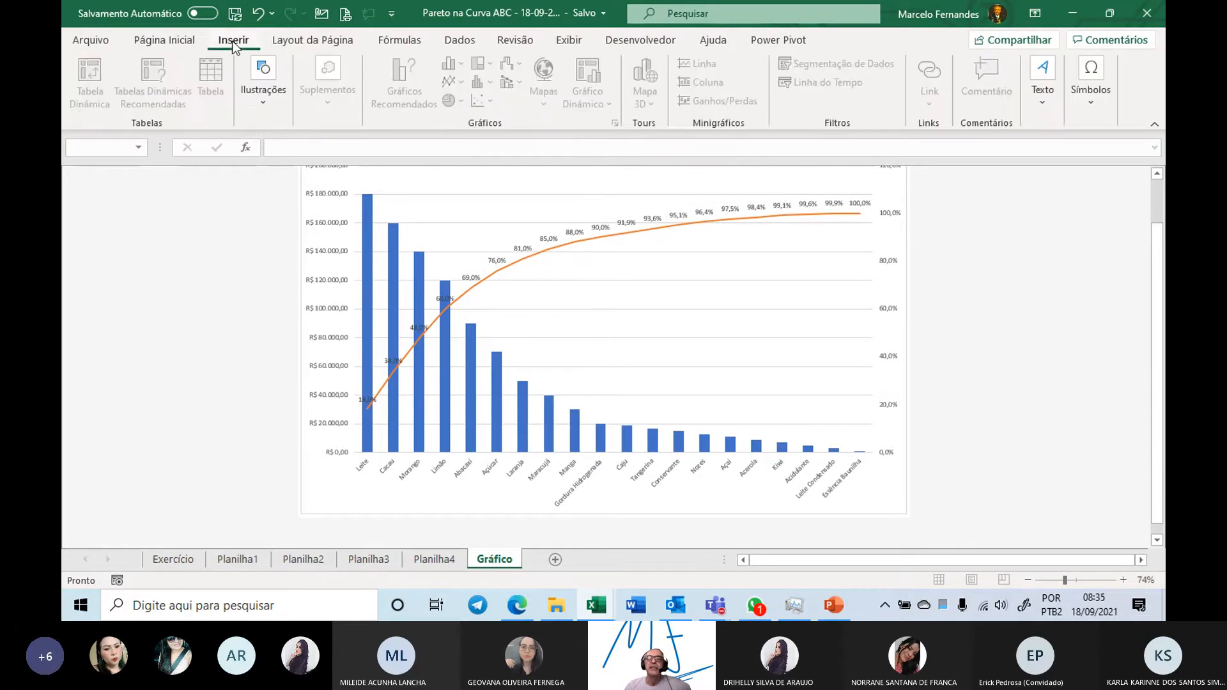
{"action": "left_click", "coordinate": [262, 94]}
{"action": "left_click", "coordinate": [173, 276]}
{"action": "left_click", "coordinate": [432, 197]}
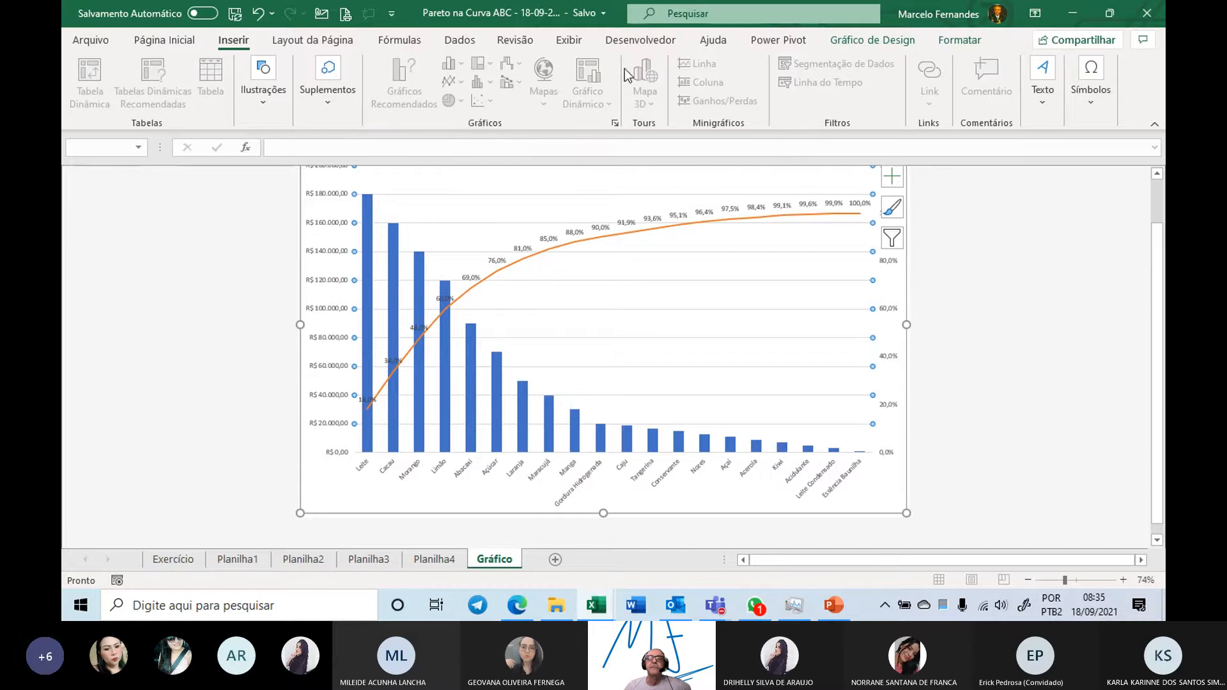
{"action": "left_click", "coordinate": [192, 45]}
{"action": "left_click", "coordinate": [144, 187]}
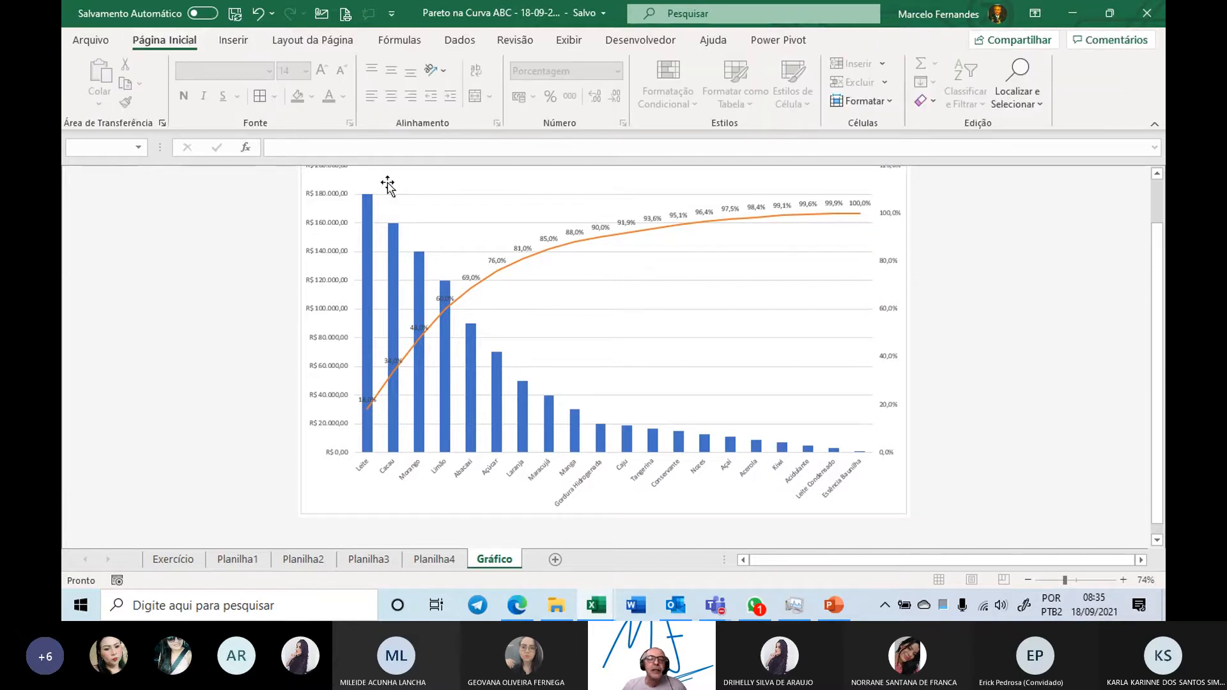
{"action": "scroll", "coordinate": [466, 231], "scroll_direction": "up", "scroll_amount": 1}
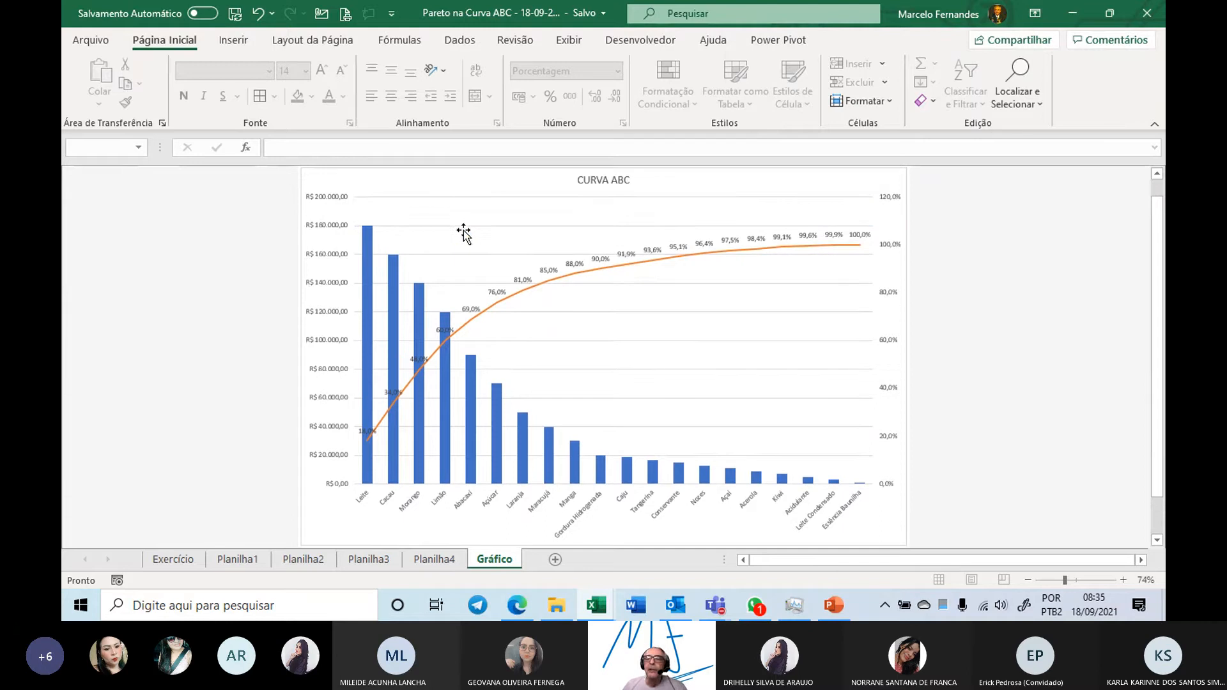
{"action": "left_click", "coordinate": [469, 186]}
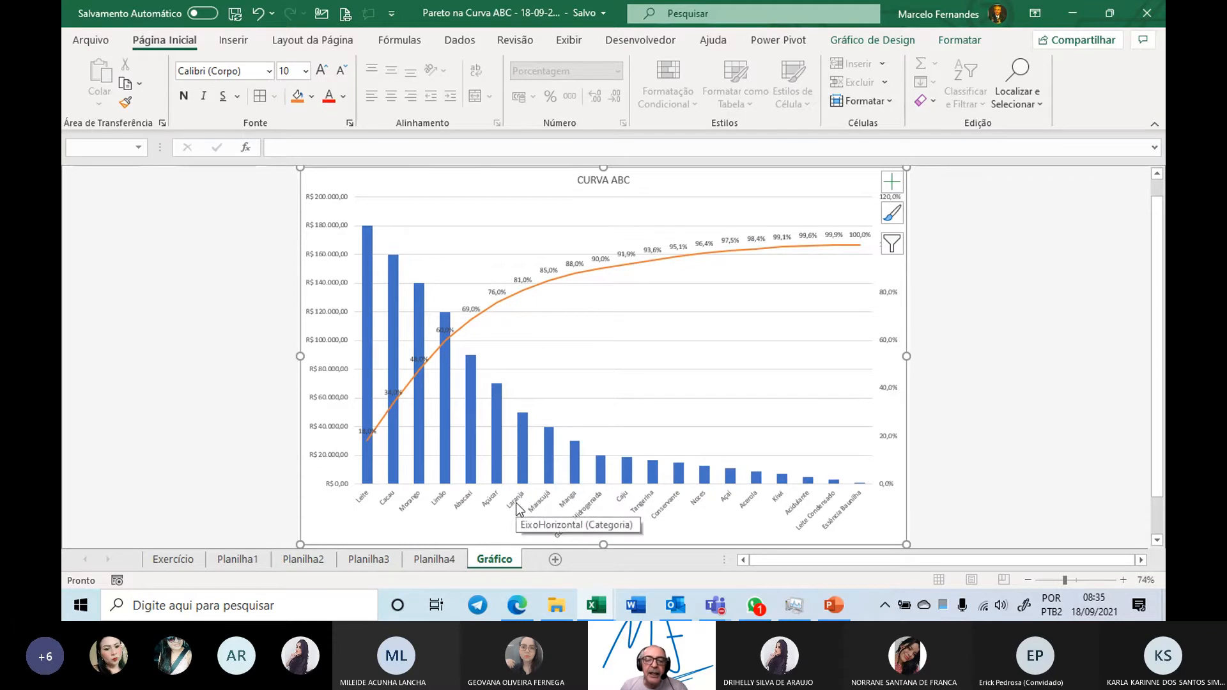
- Examine row 9 with the Laranja item on Planilha4, where class A ends
{"action": "left_click", "coordinate": [441, 561]}
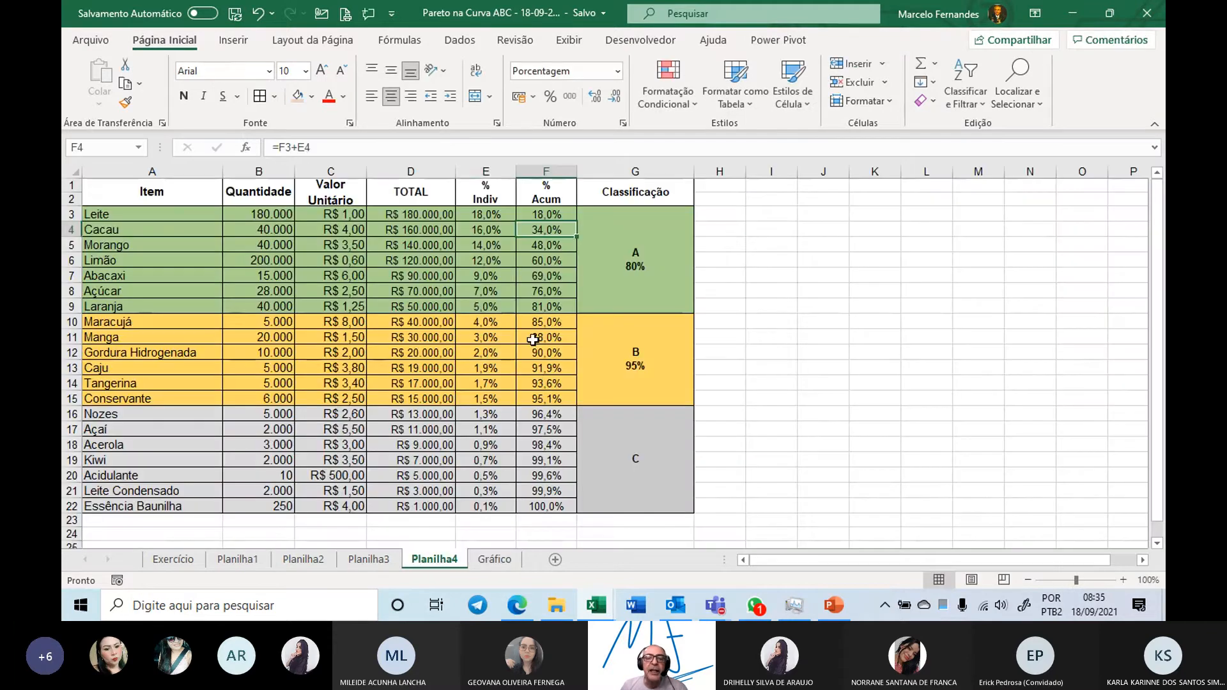
{"action": "left_click", "coordinate": [486, 311]}
{"action": "left_click", "coordinate": [67, 306]}
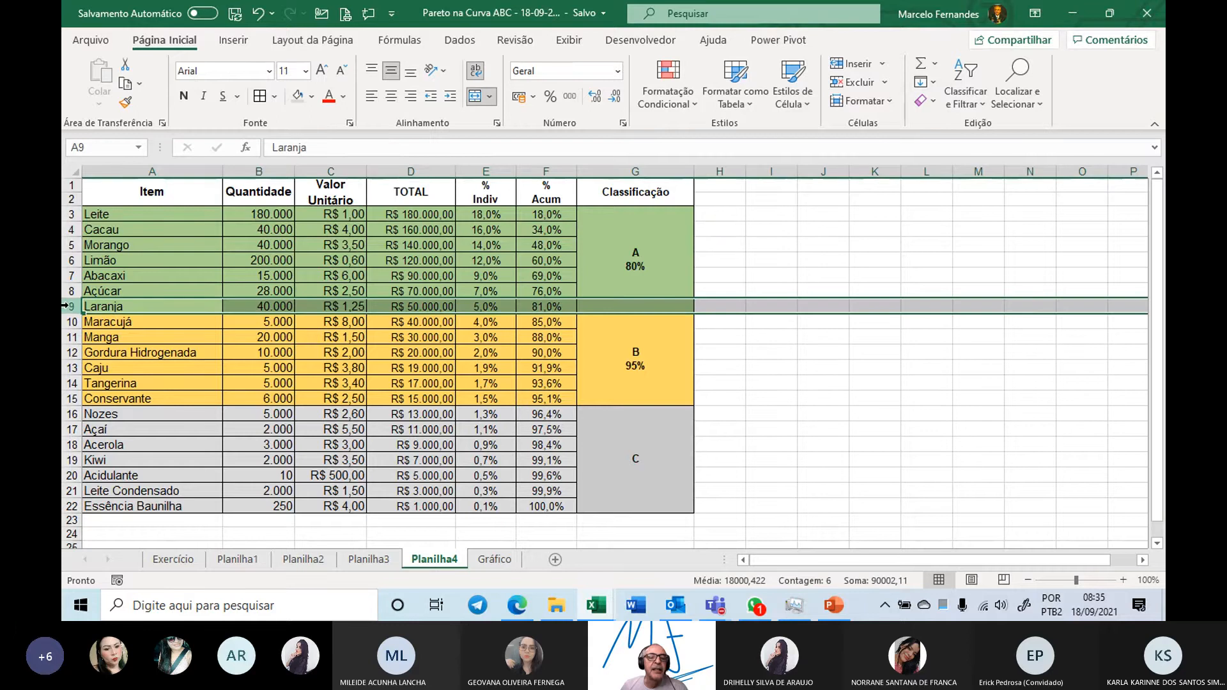
- Draw a straight vertical line about 12.73 cm tall between the Laranja and Maracujá columns of the chart on the Gráfico sheet
{"action": "left_click", "coordinate": [494, 561]}
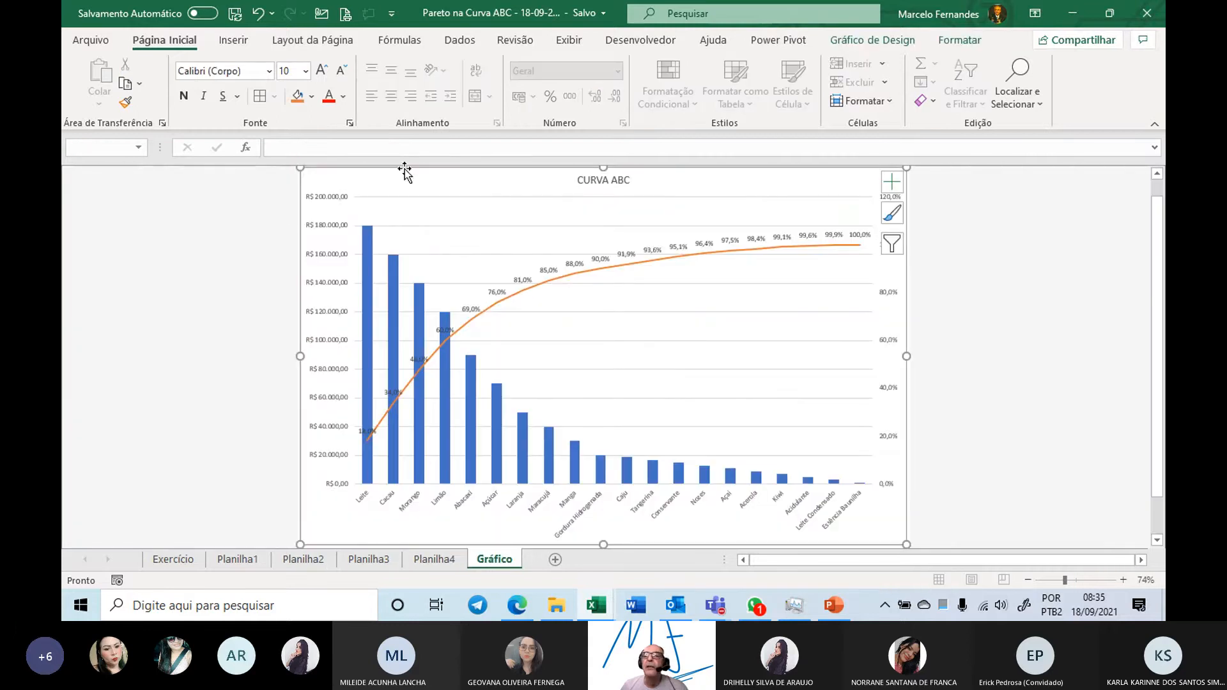
{"action": "left_click", "coordinate": [221, 220]}
{"action": "left_click", "coordinate": [231, 42]}
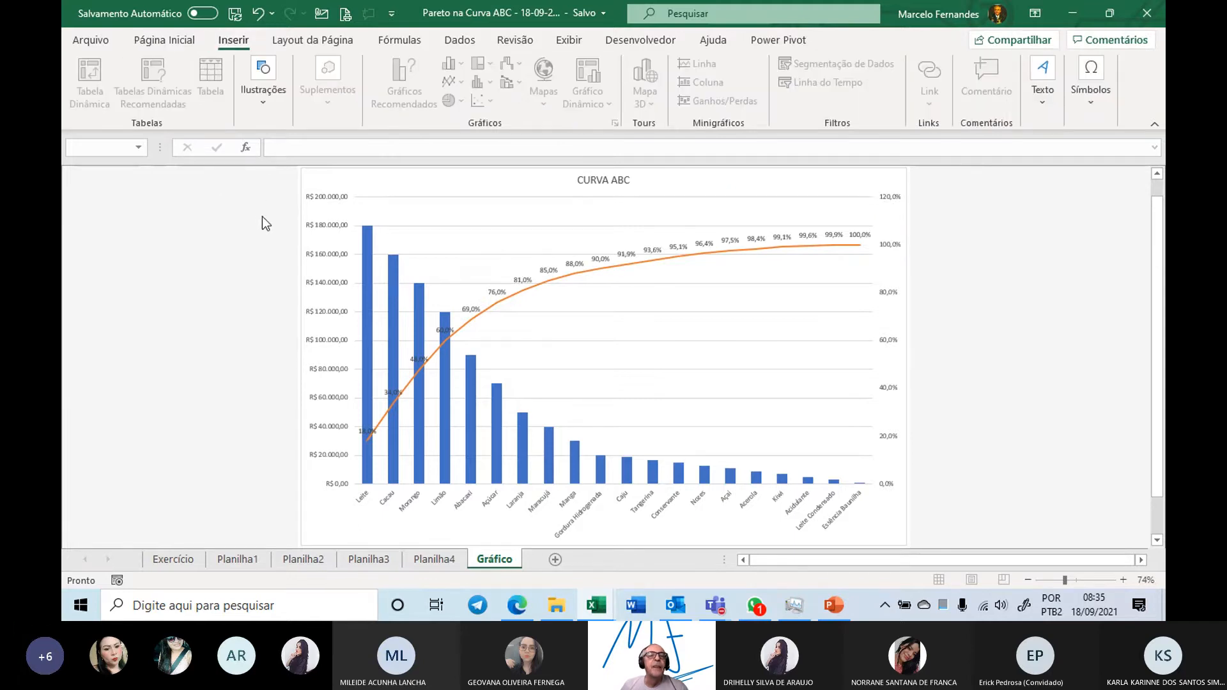
{"action": "left_click", "coordinate": [444, 185]}
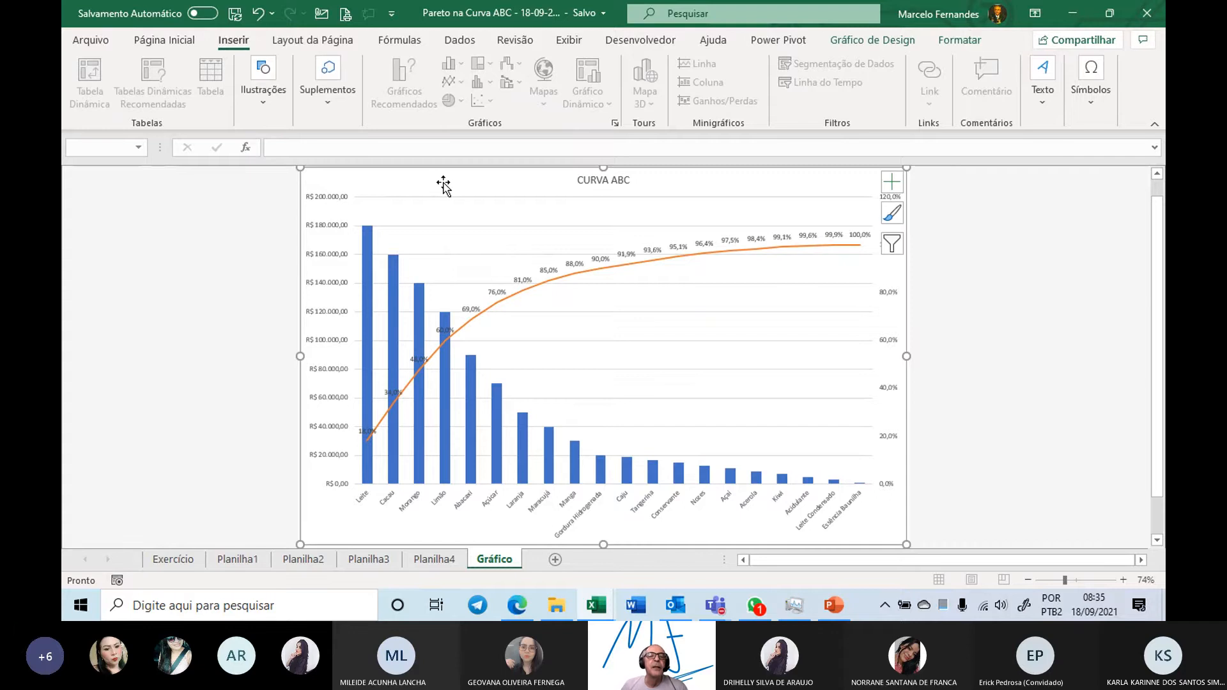
{"action": "left_click", "coordinate": [328, 104]}
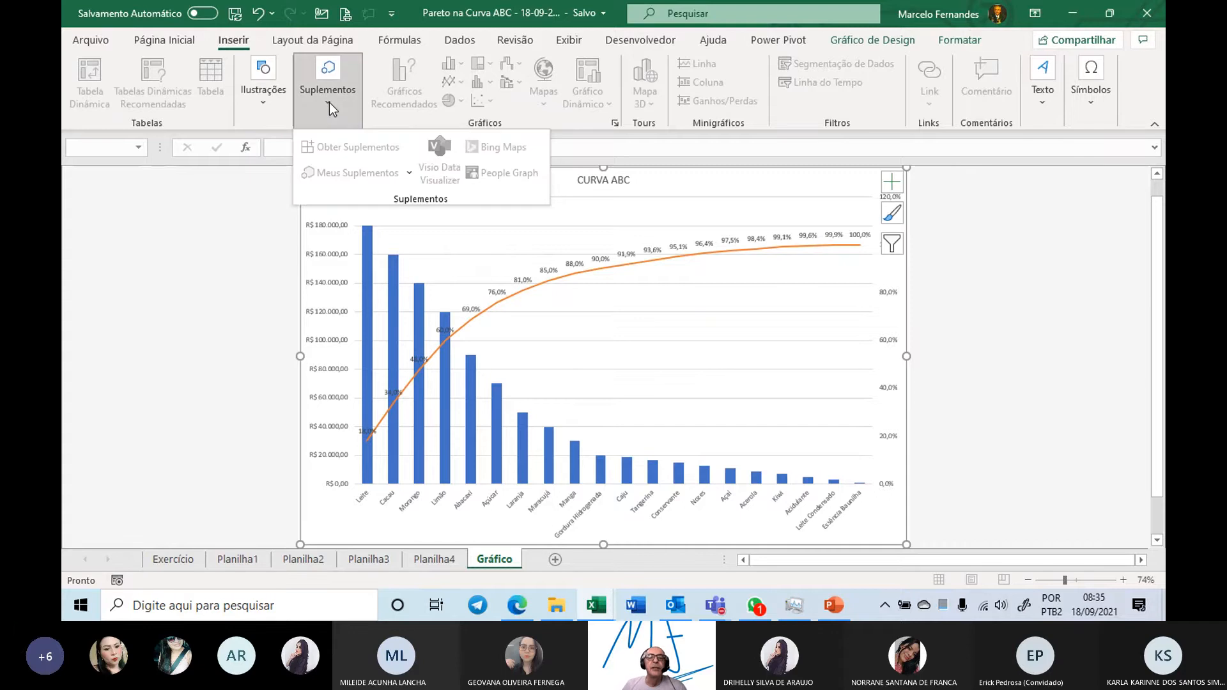
{"action": "left_click", "coordinate": [244, 233]}
{"action": "left_click", "coordinate": [264, 103]}
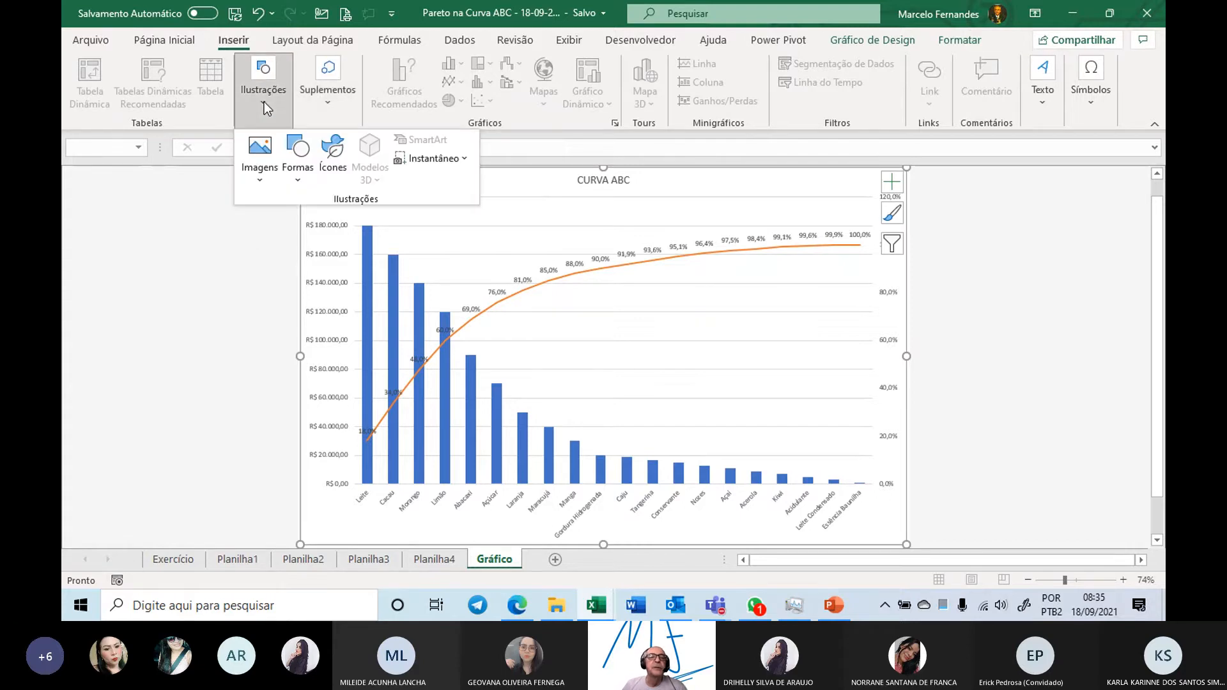
{"action": "left_click", "coordinate": [299, 167]}
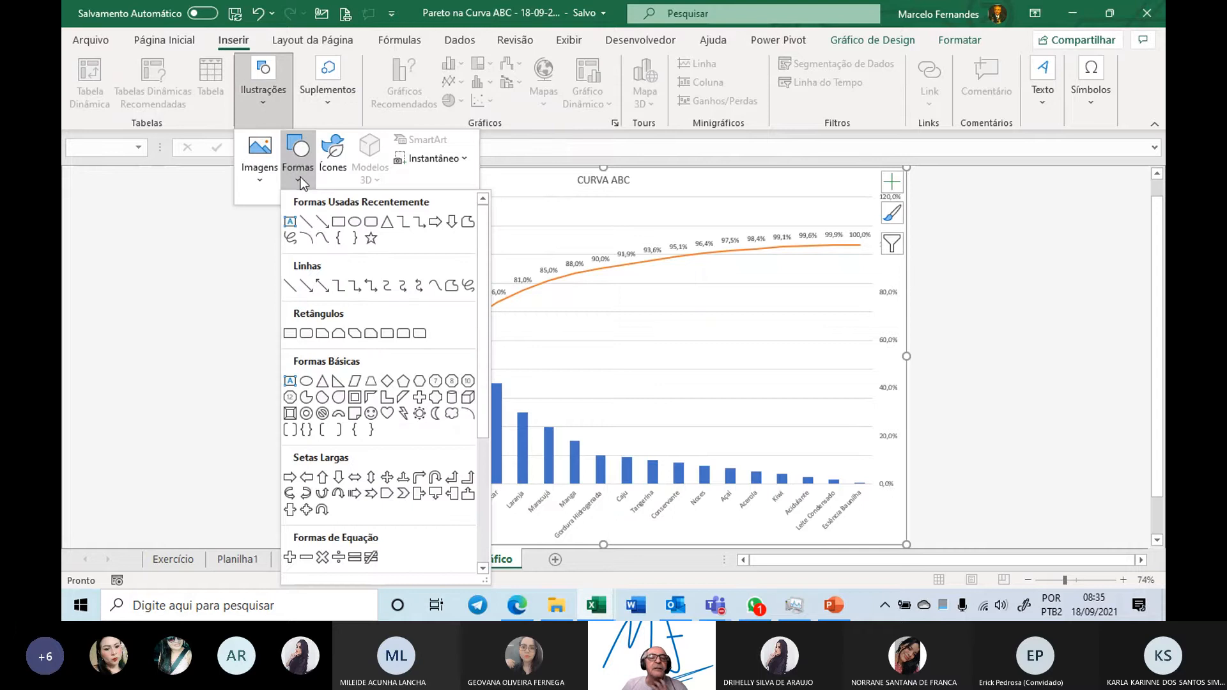
{"action": "left_click", "coordinate": [307, 223]}
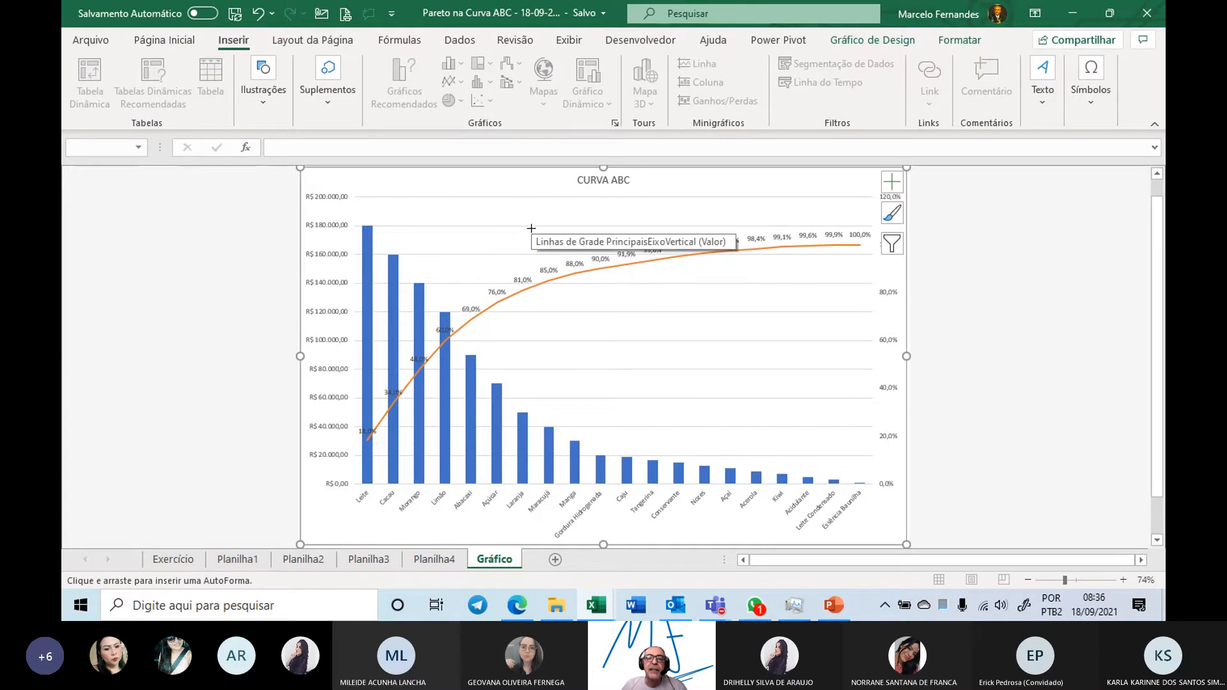
{"action": "mouse_move", "coordinate": [531, 229]}
{"action": "left_mouse_down"}
{"action": "mouse_move", "coordinate": [562, 405]}
{"action": "mouse_move", "coordinate": [530, 515]}
{"action": "left_mouse_up"}
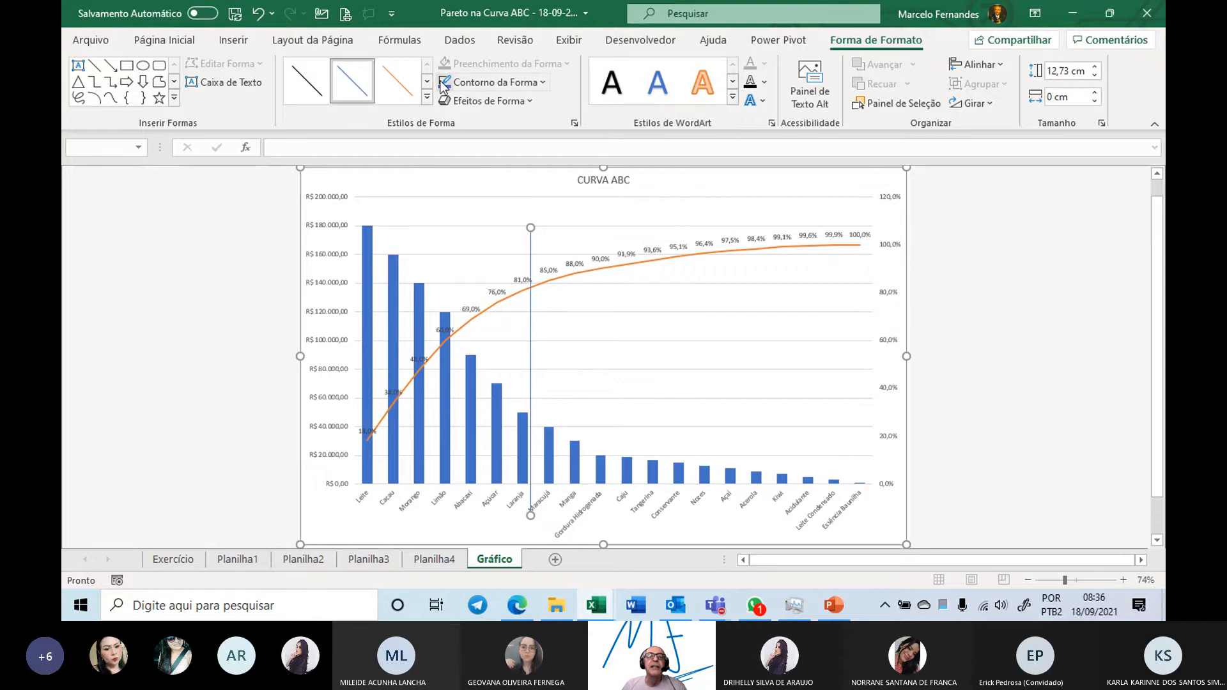
- Color the divider line's outline red and place a duplicate of it between the Conservante and Nozes columns
{"action": "left_click", "coordinate": [542, 80]}
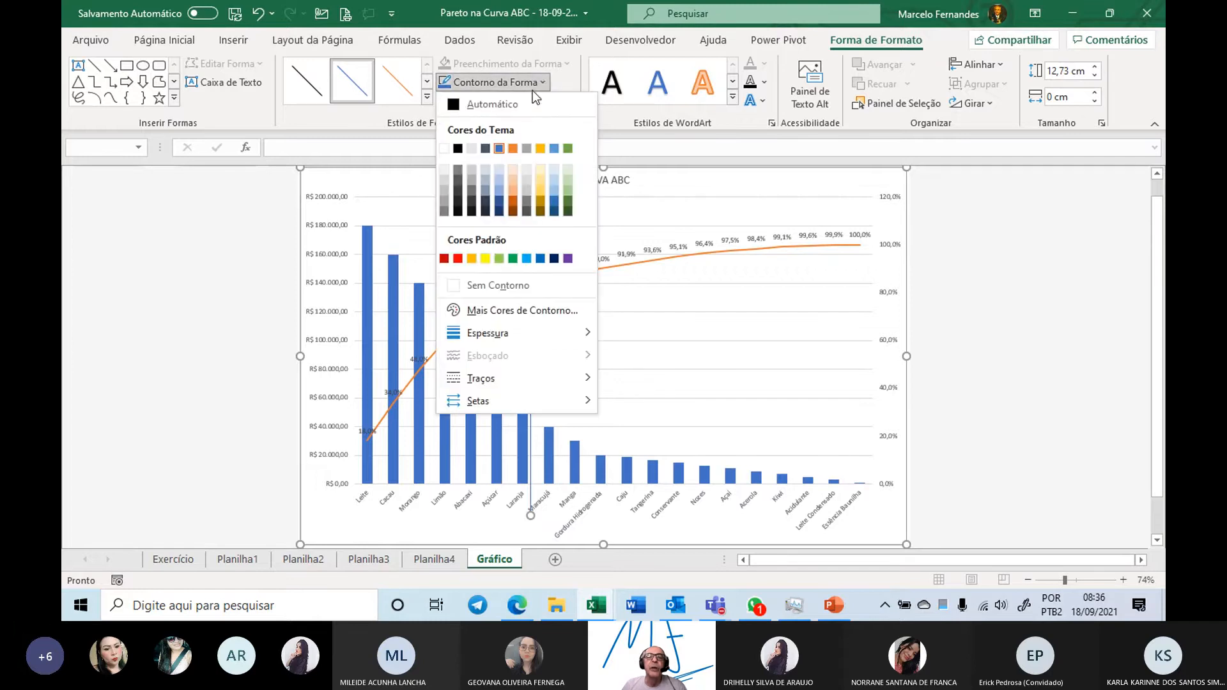
{"action": "left_click", "coordinate": [458, 258]}
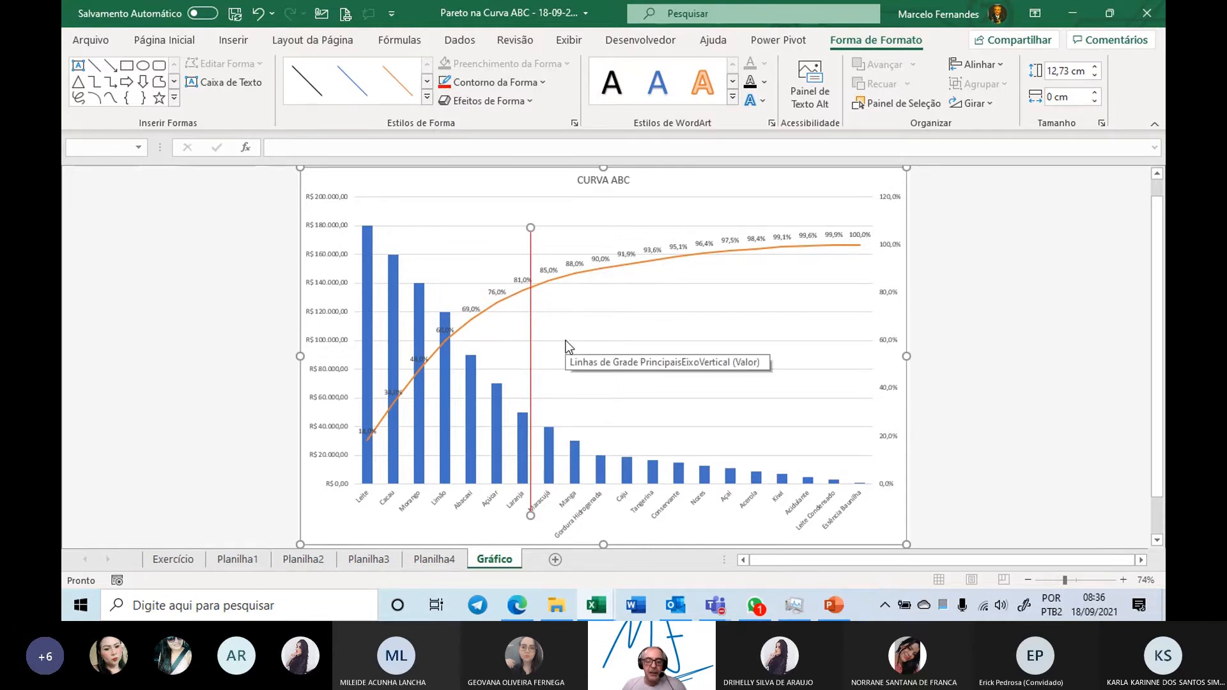
{"action": "key", "text": "ctrl+d"}
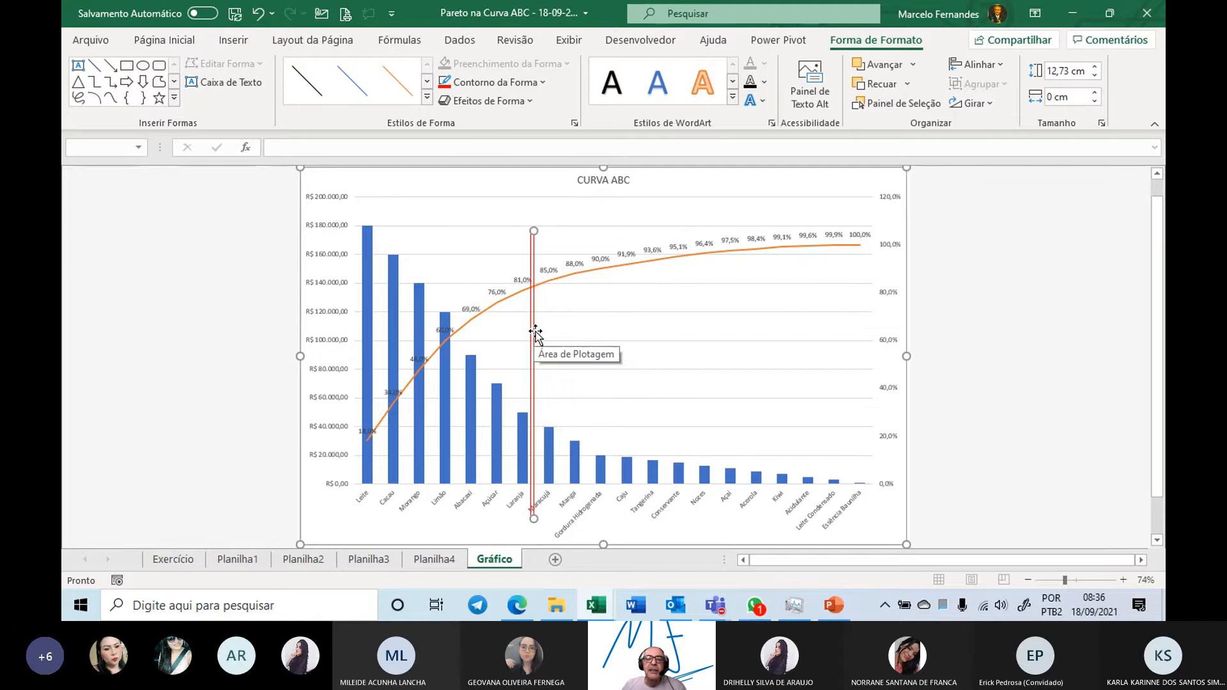
{"action": "left_click_drag", "start_coordinate": [535, 332], "coordinate": [688, 329]}
{"action": "left_click", "coordinate": [173, 294]}
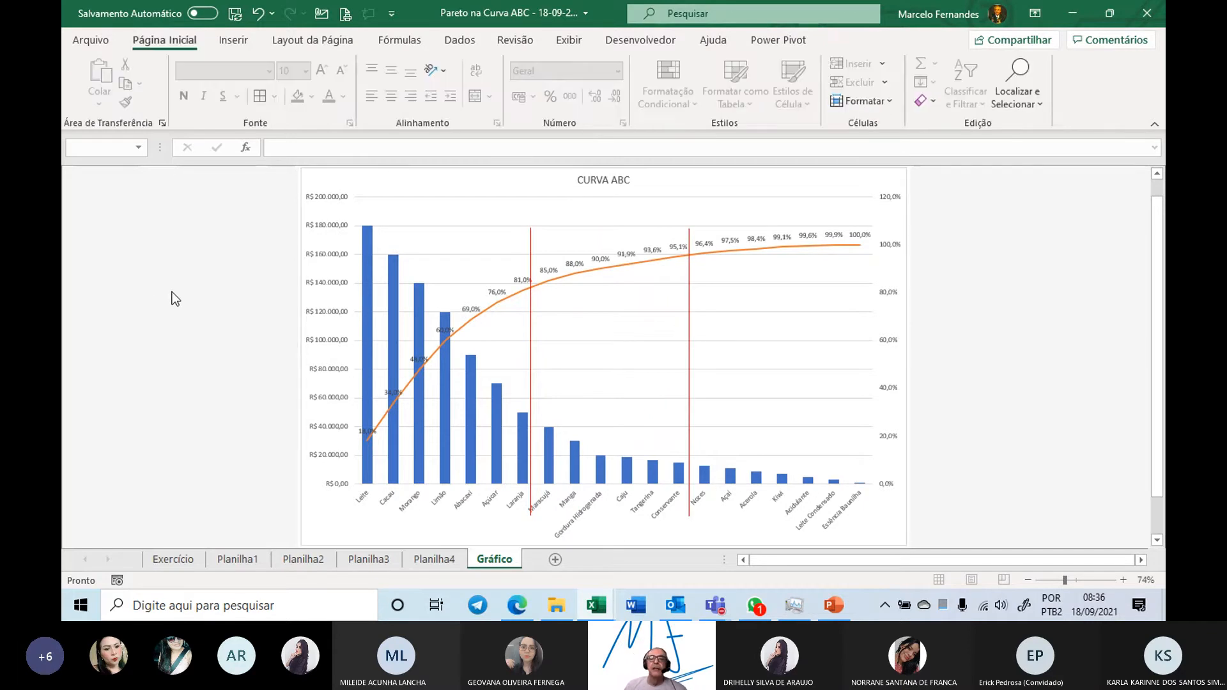
- Insert a text box reading ESTOQUES A inside the chart, above the columns before the first red divider
{"action": "left_click", "coordinate": [230, 43]}
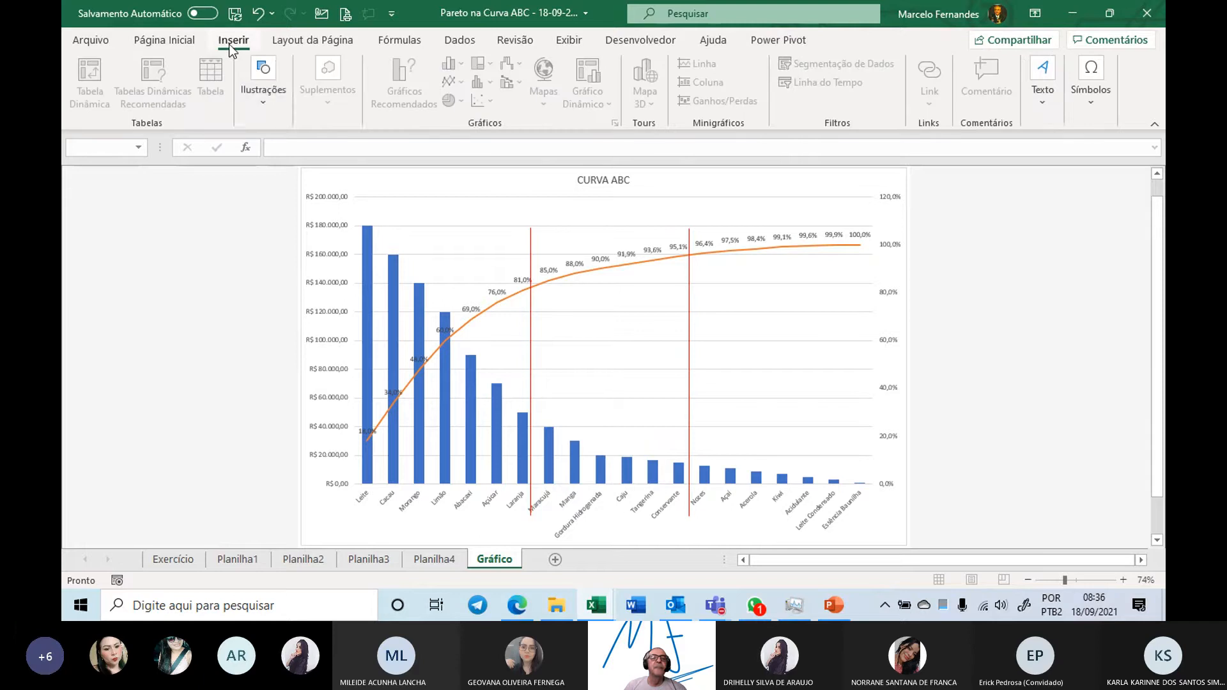
{"action": "left_click", "coordinate": [263, 96]}
{"action": "left_click", "coordinate": [314, 285]}
{"action": "left_click", "coordinate": [389, 182]}
{"action": "left_click", "coordinate": [264, 96]}
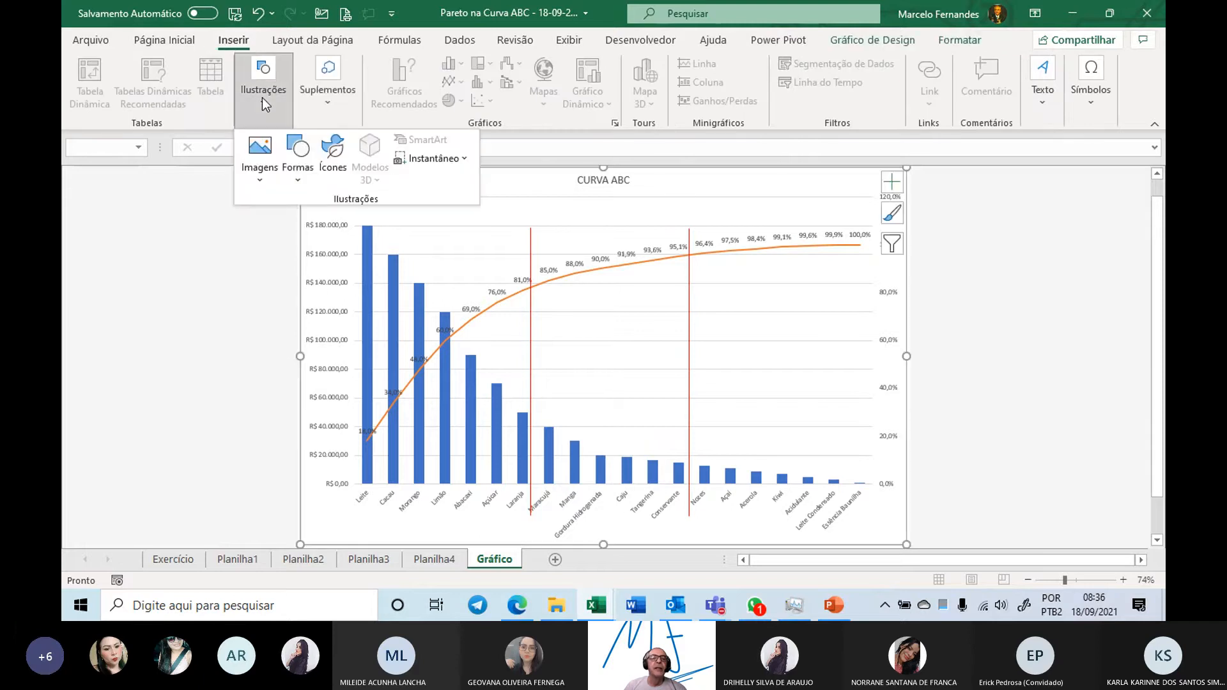
{"action": "left_click", "coordinate": [298, 157]}
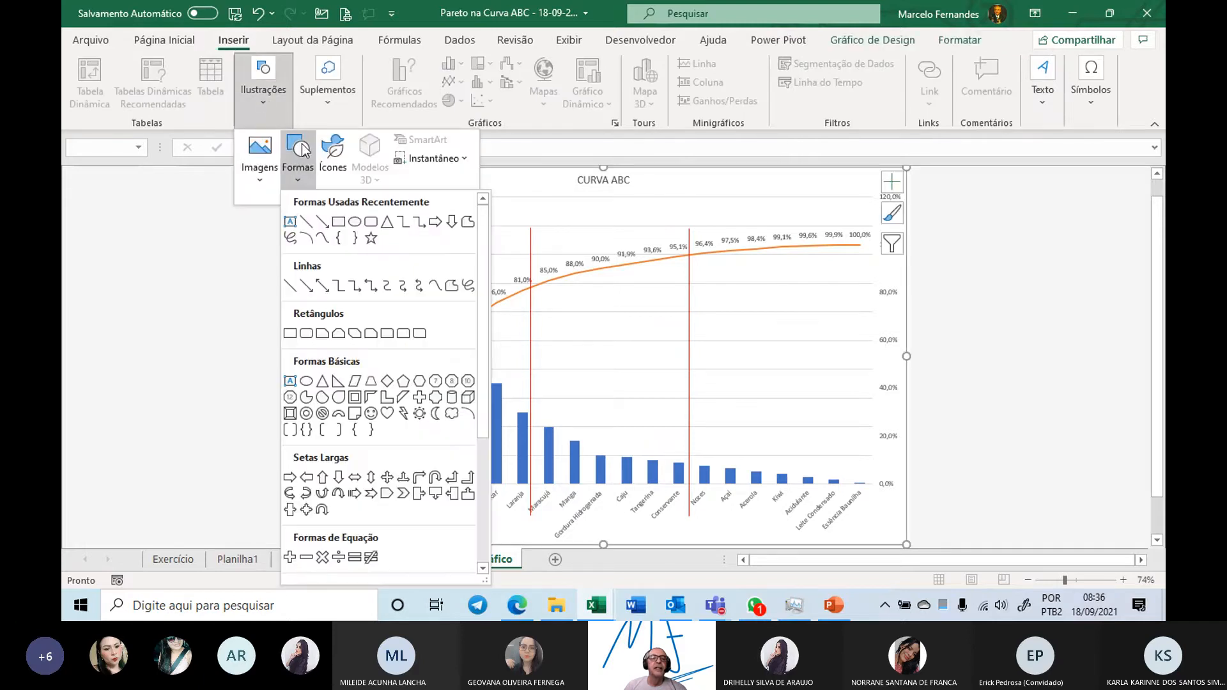
{"action": "left_click", "coordinate": [289, 221]}
{"action": "left_click_drag", "start_coordinate": [392, 205], "coordinate": [462, 222]}
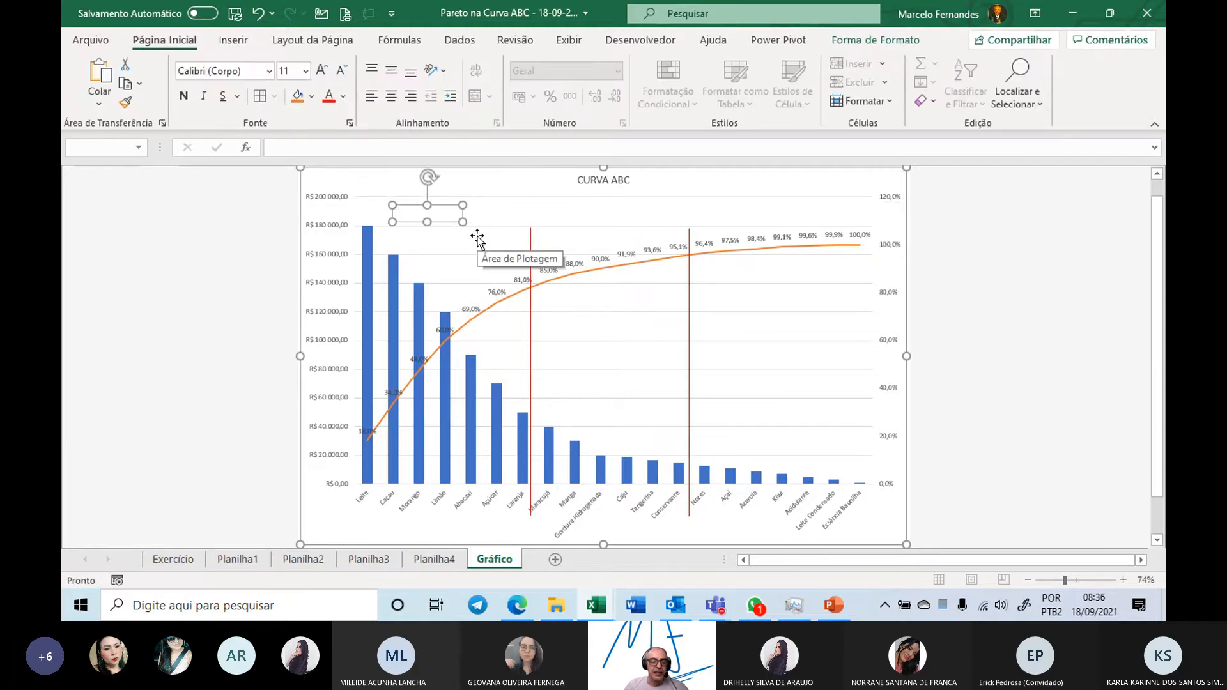
{"action": "type", "text": "ESTOQUES"}
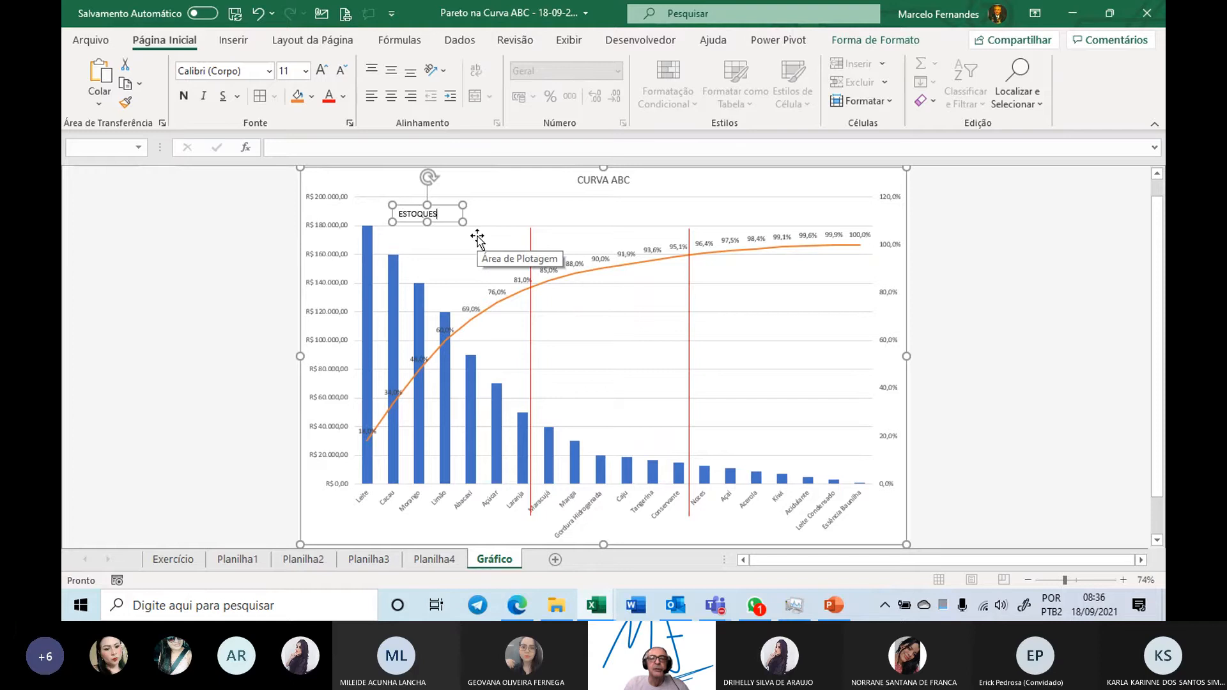
{"action": "type", "text": " A"}
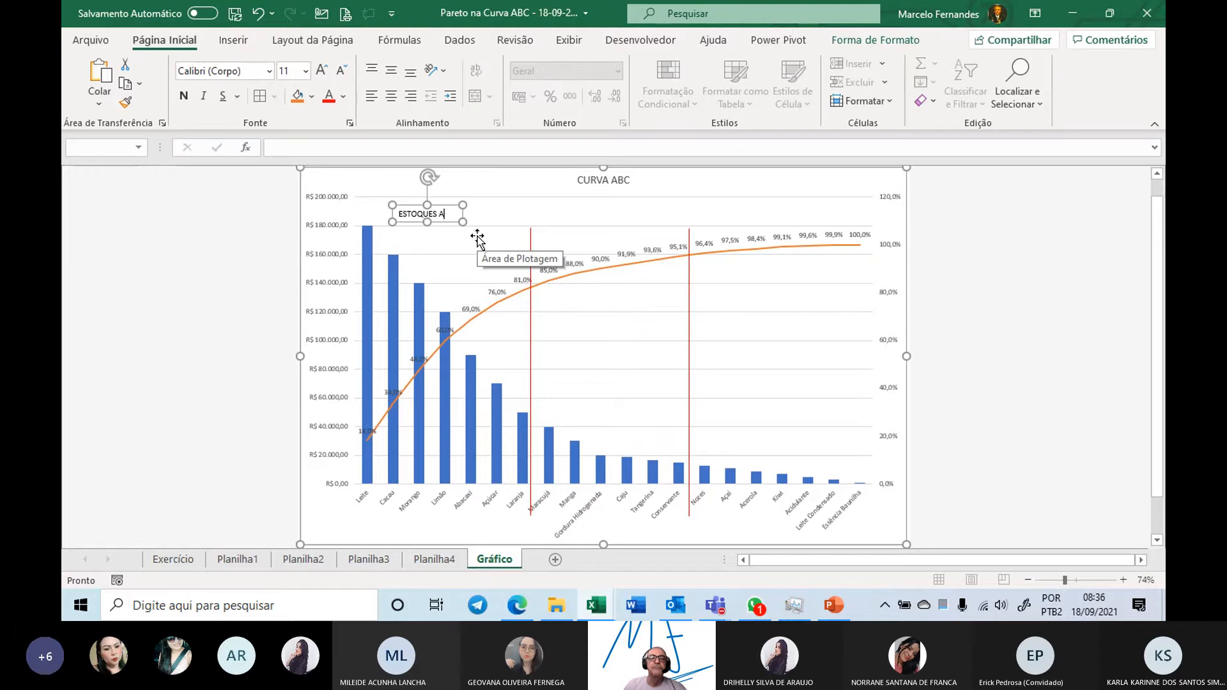
{"action": "left_click_drag", "start_coordinate": [443, 221], "coordinate": [471, 229]}
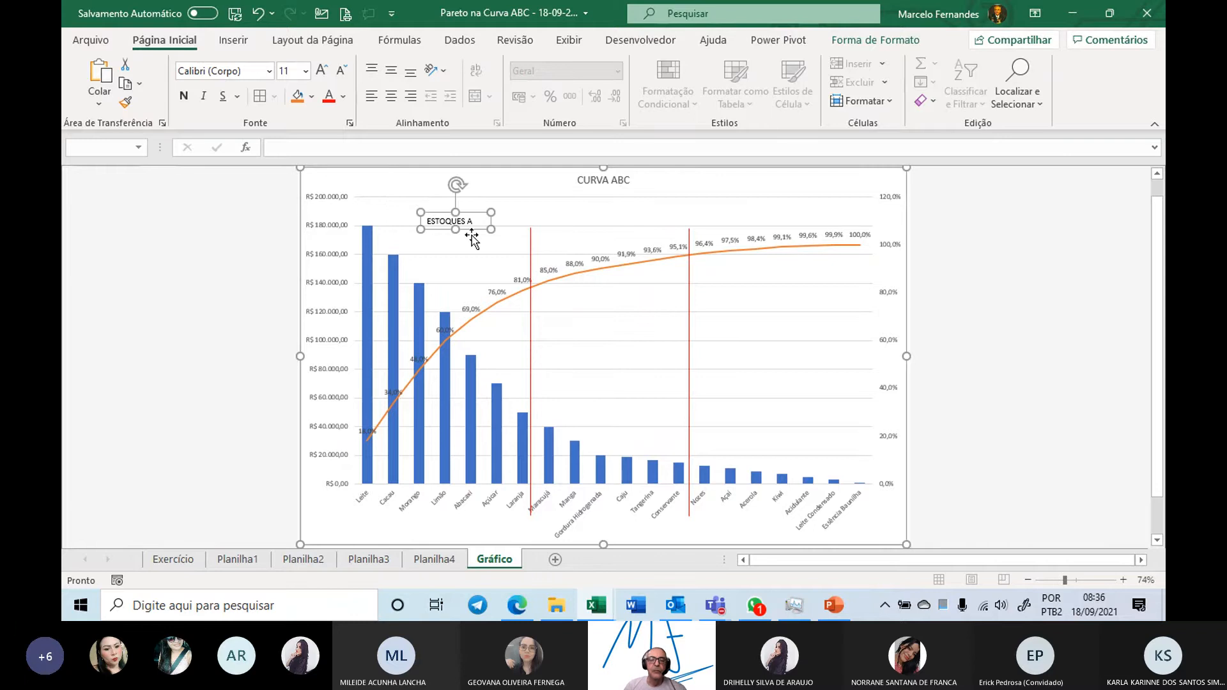
- Paste a copy of the ESTOQUES A label between the two red dividers and change its text to ESTOQUES B
{"action": "key", "text": "ctrl+v"}
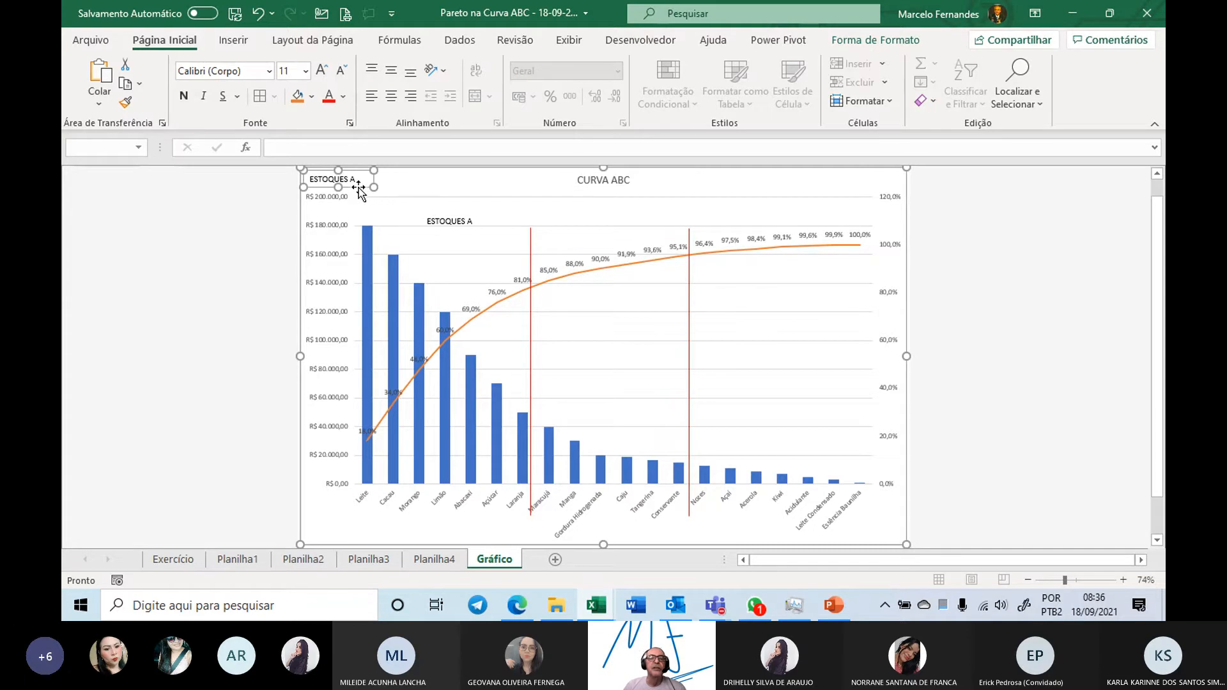
{"action": "left_click_drag", "start_coordinate": [359, 187], "coordinate": [629, 225]}
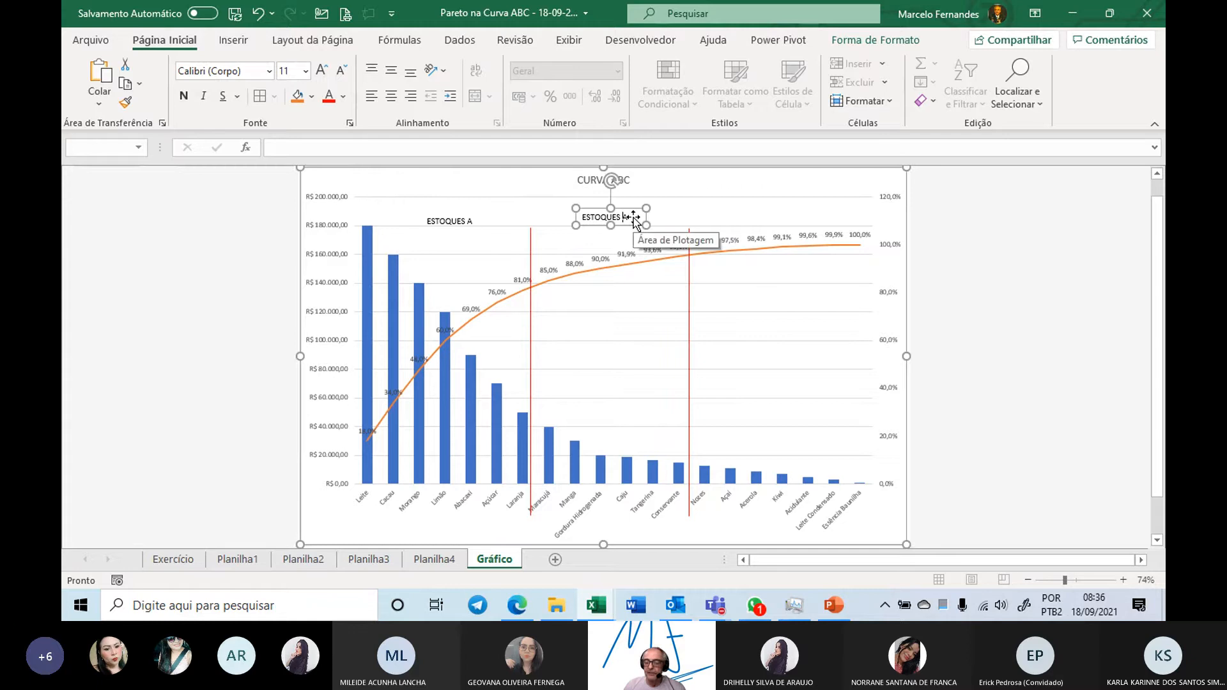
{"action": "type", "text": "B"}
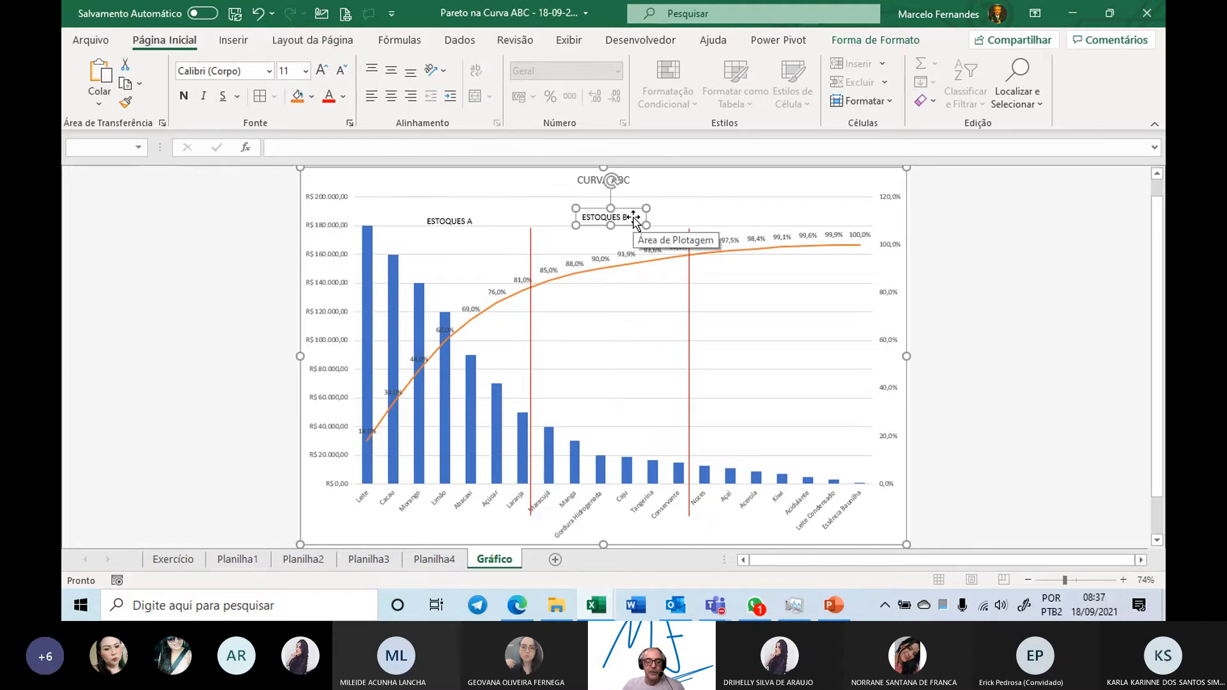
{"action": "left_click", "coordinate": [249, 220]}
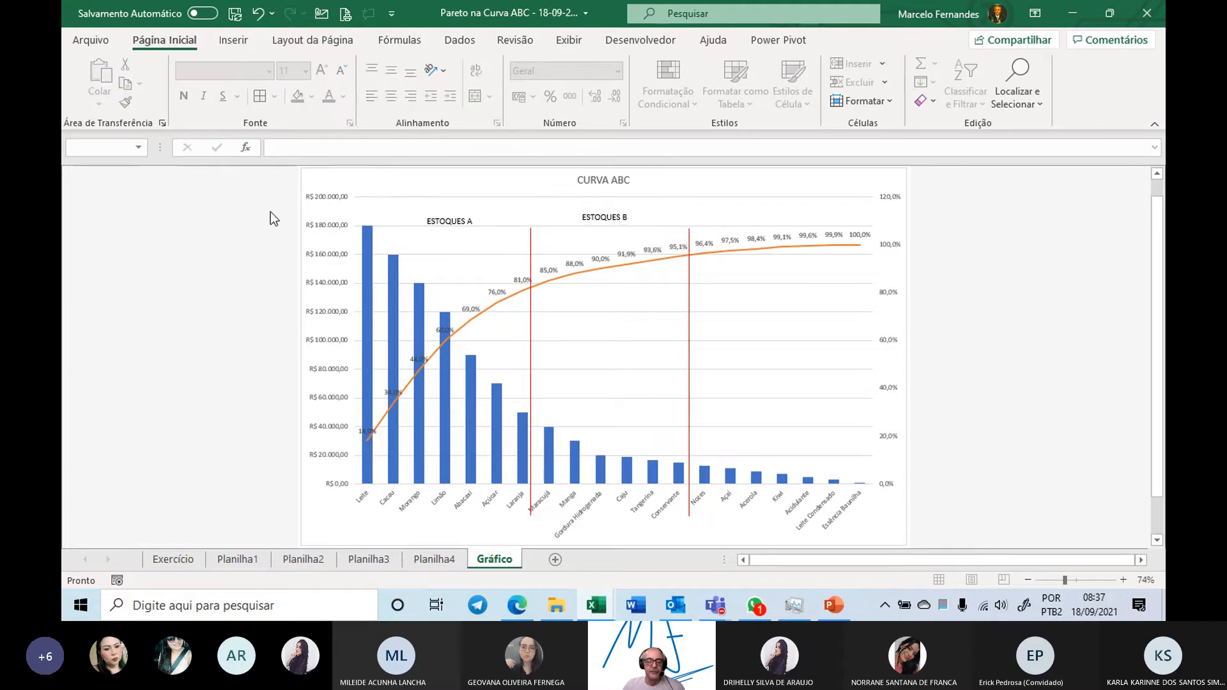
- Paste another label copy past the second red divider, change its text to ESTOQUES C, and save the workbook
{"action": "left_click", "coordinate": [368, 192]}
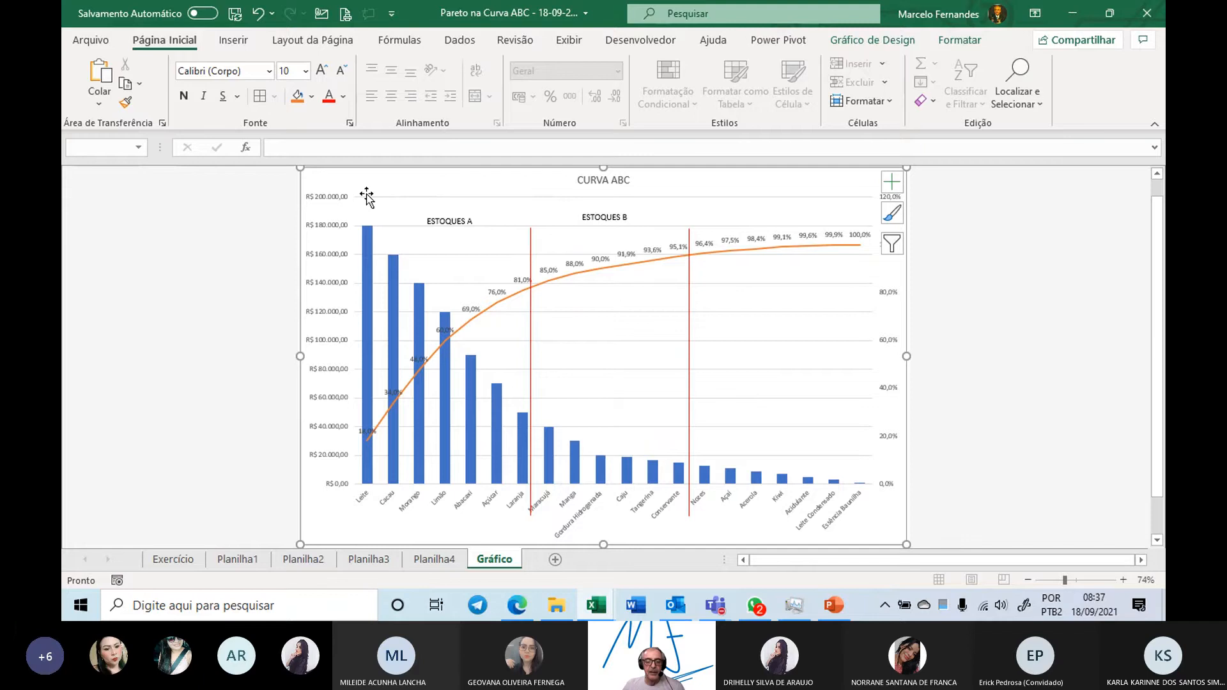
{"action": "key", "text": "ctrl+v"}
{"action": "left_click_drag", "start_coordinate": [351, 192], "coordinate": [797, 224]}
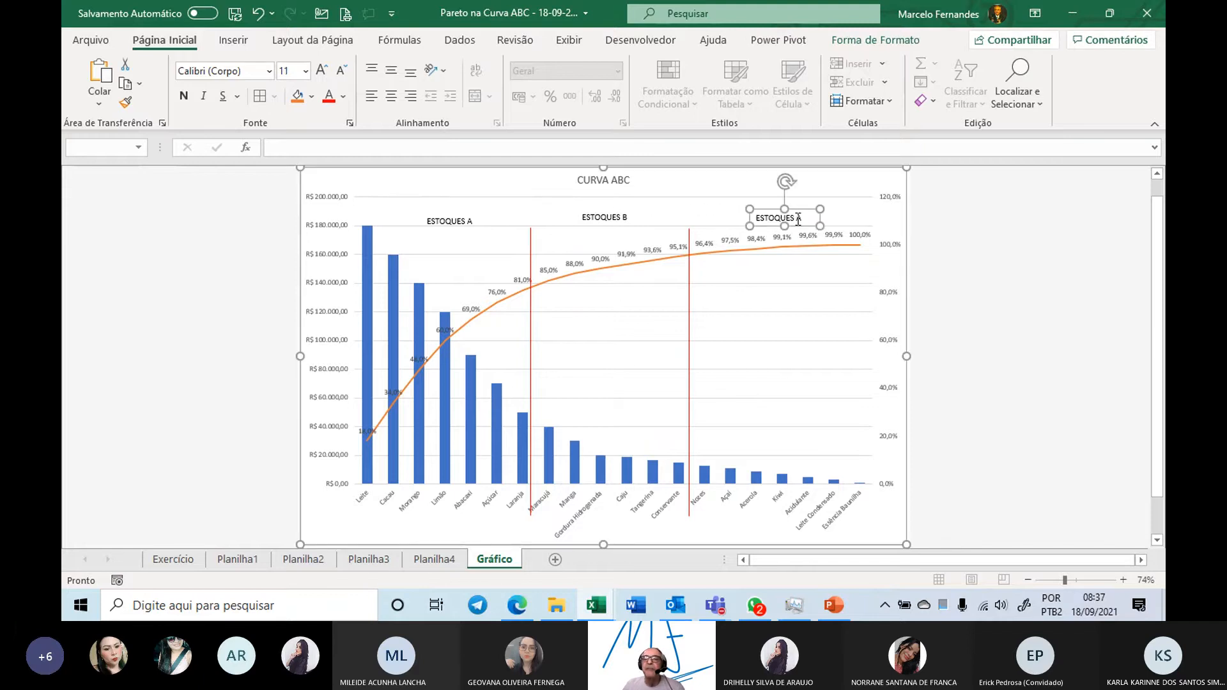
{"action": "double_click", "coordinate": [799, 219]}
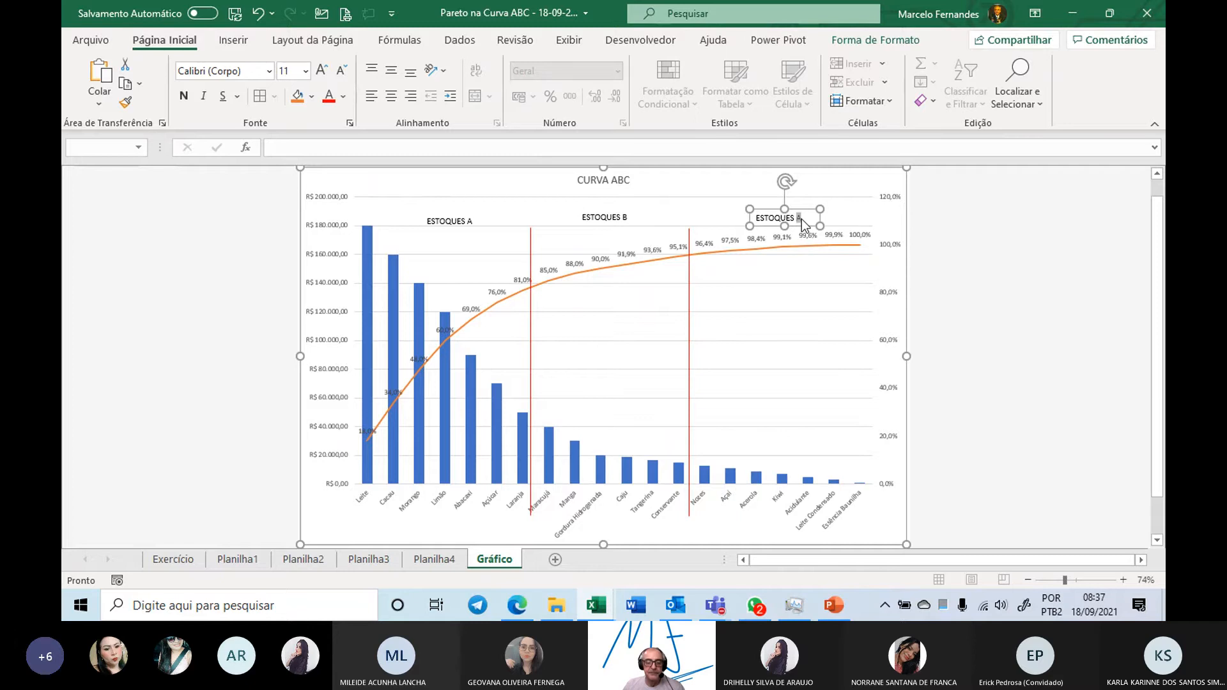
{"action": "type", "text": "C"}
{"action": "left_click", "coordinate": [202, 273]}
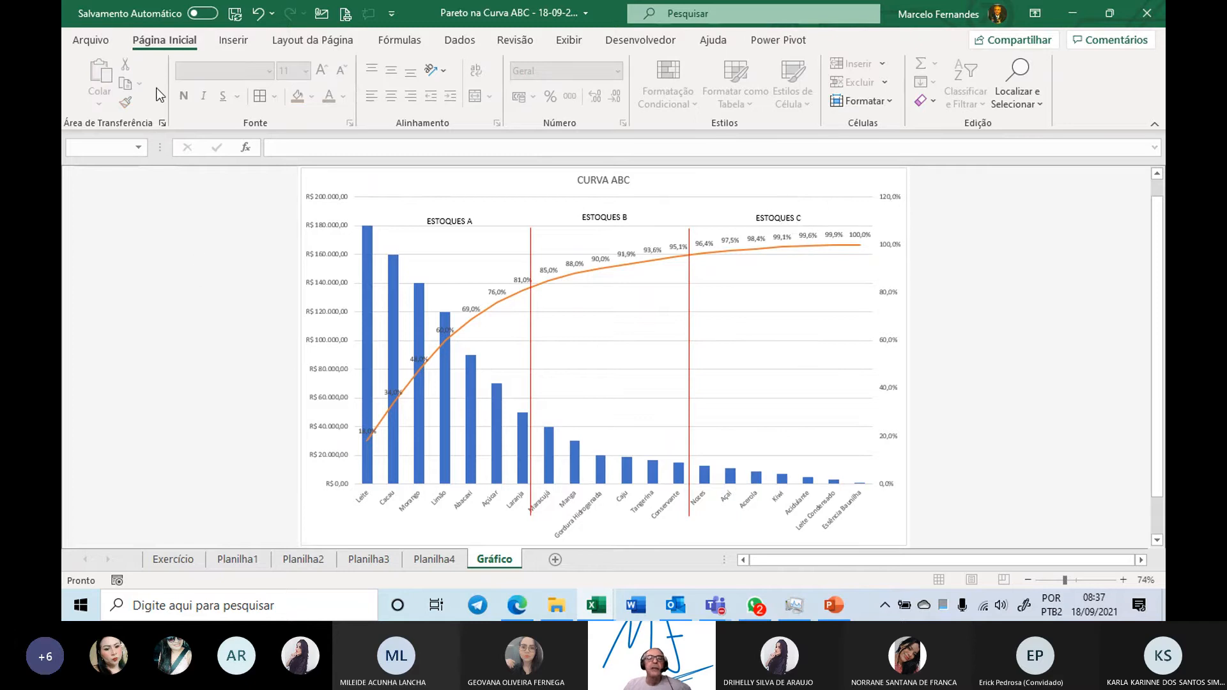
{"action": "left_click", "coordinate": [235, 14]}
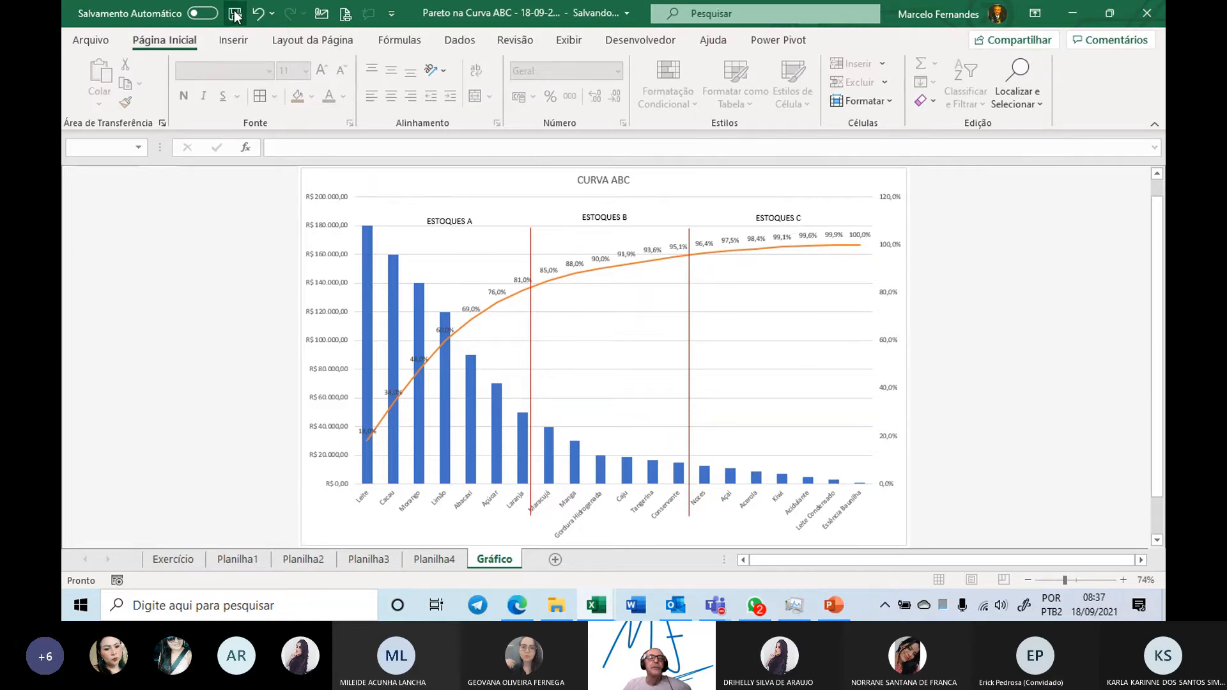
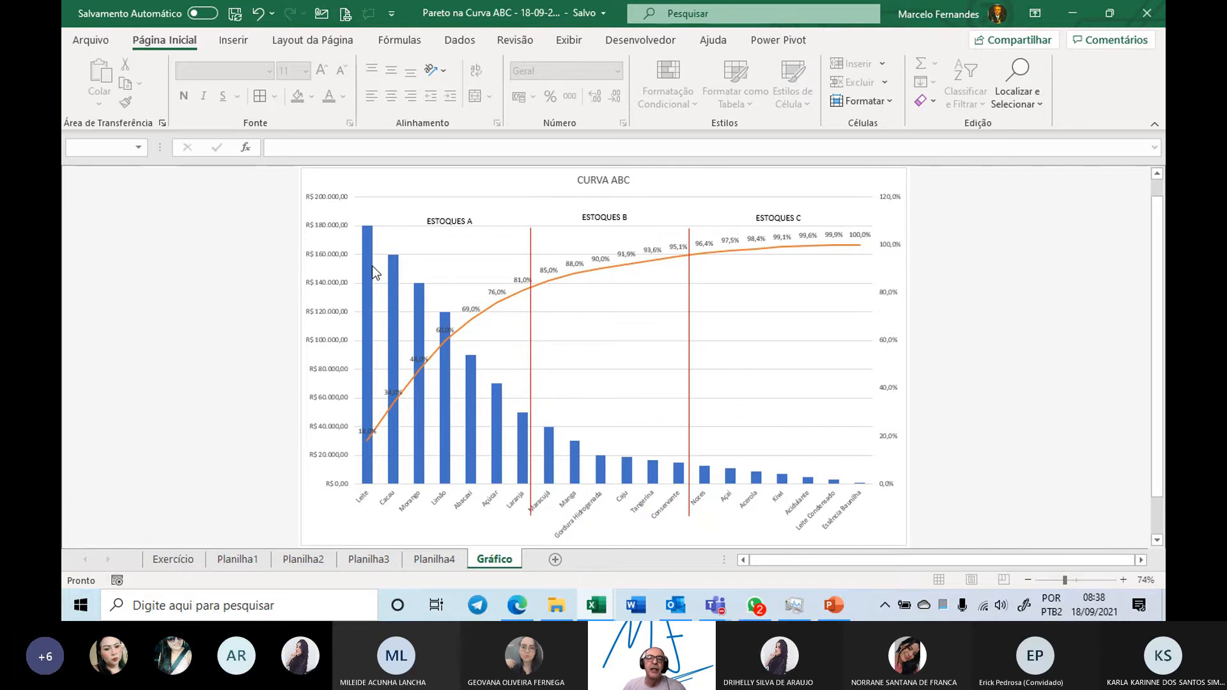
- Fill the TOTAL column on Planilha1, header through row 22, light orange, and check its first formula with the quantity and unit value cells
{"action": "mouse_move", "coordinate": [373, 267]}
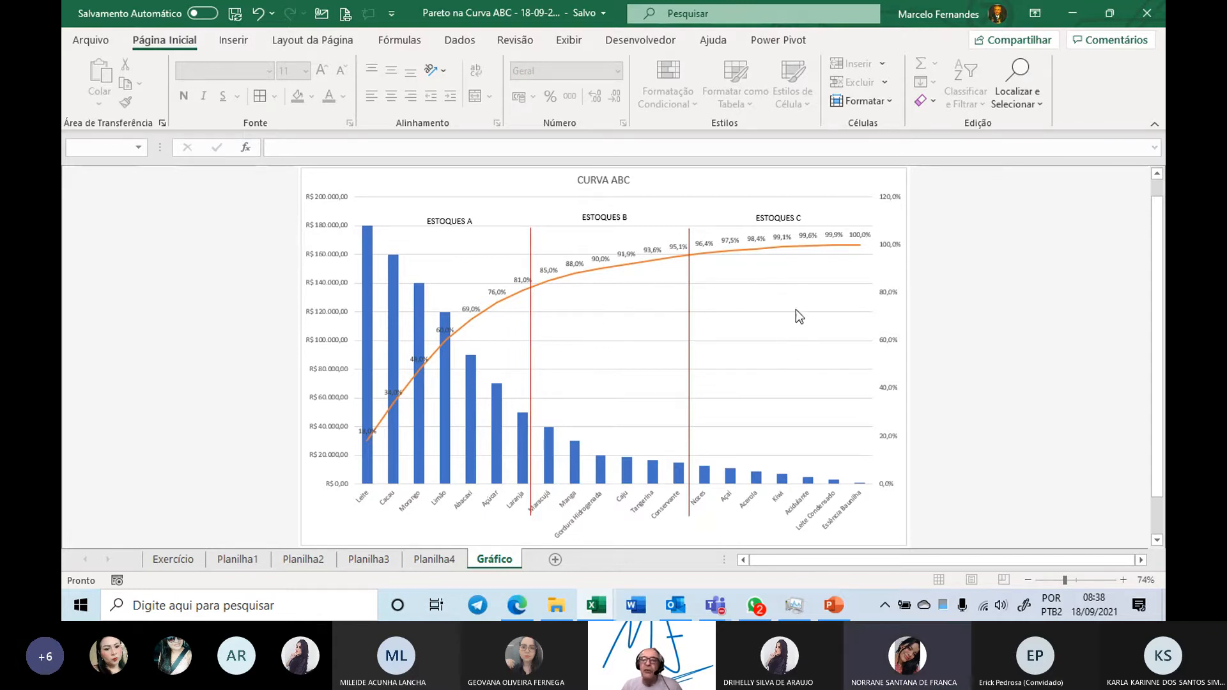
{"action": "left_click", "coordinate": [174, 558]}
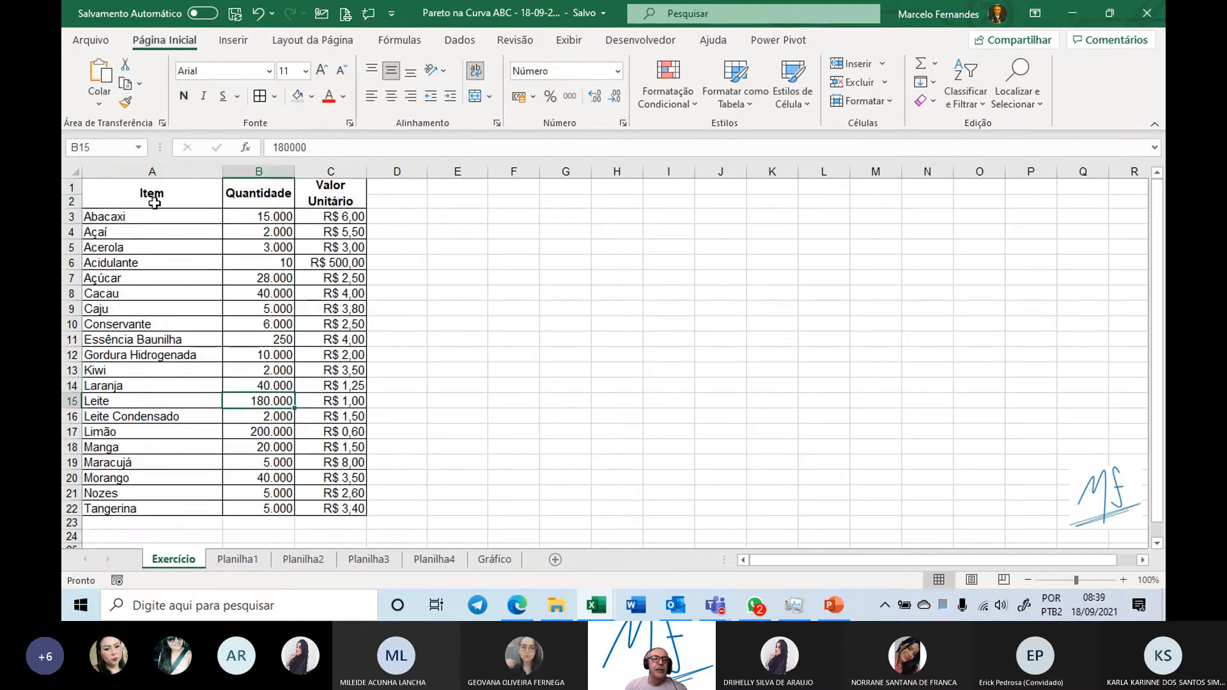
{"action": "left_click", "coordinate": [151, 194]}
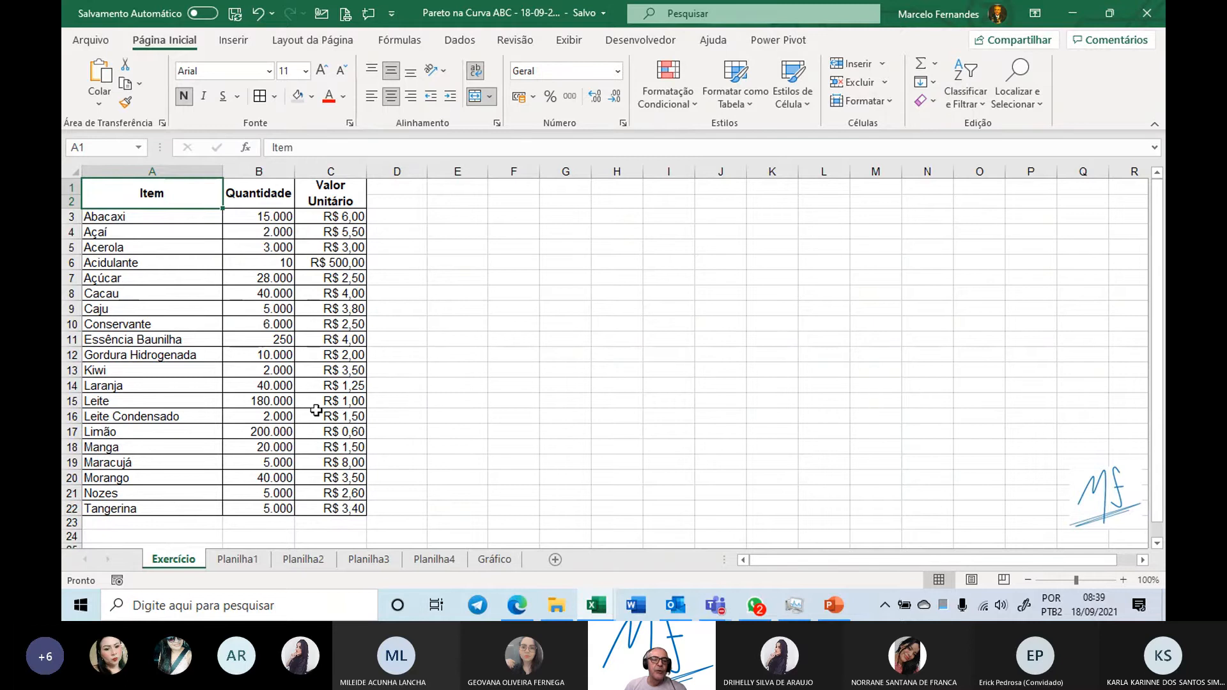
{"action": "left_click", "coordinate": [253, 559]}
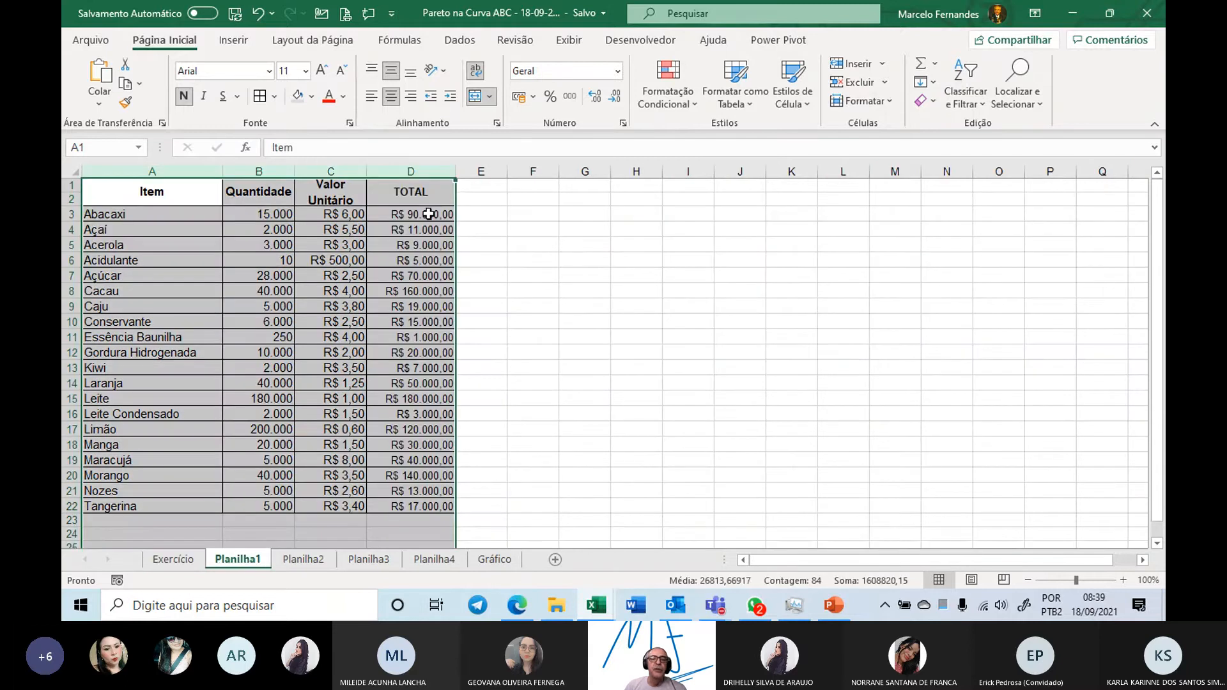
{"action": "left_click", "coordinate": [427, 171]}
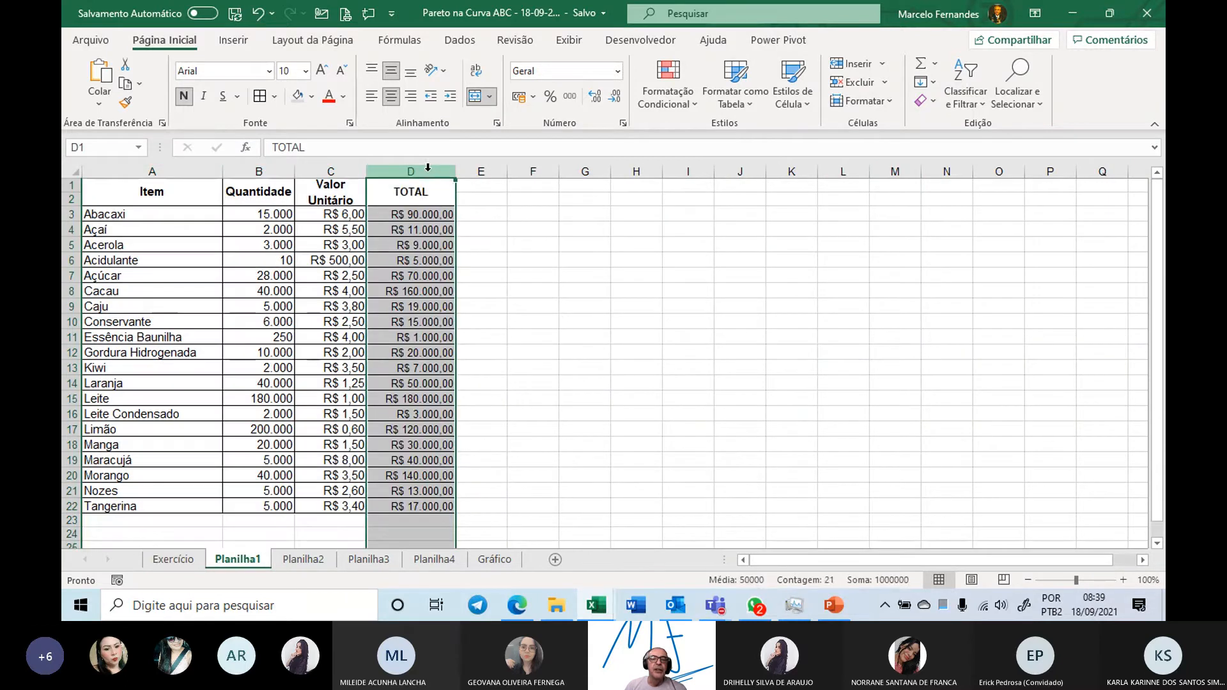
{"action": "left_click", "coordinate": [421, 204]}
{"action": "left_click_drag", "start_coordinate": [425, 434], "coordinate": [417, 508]}
{"action": "left_click", "coordinate": [313, 97]}
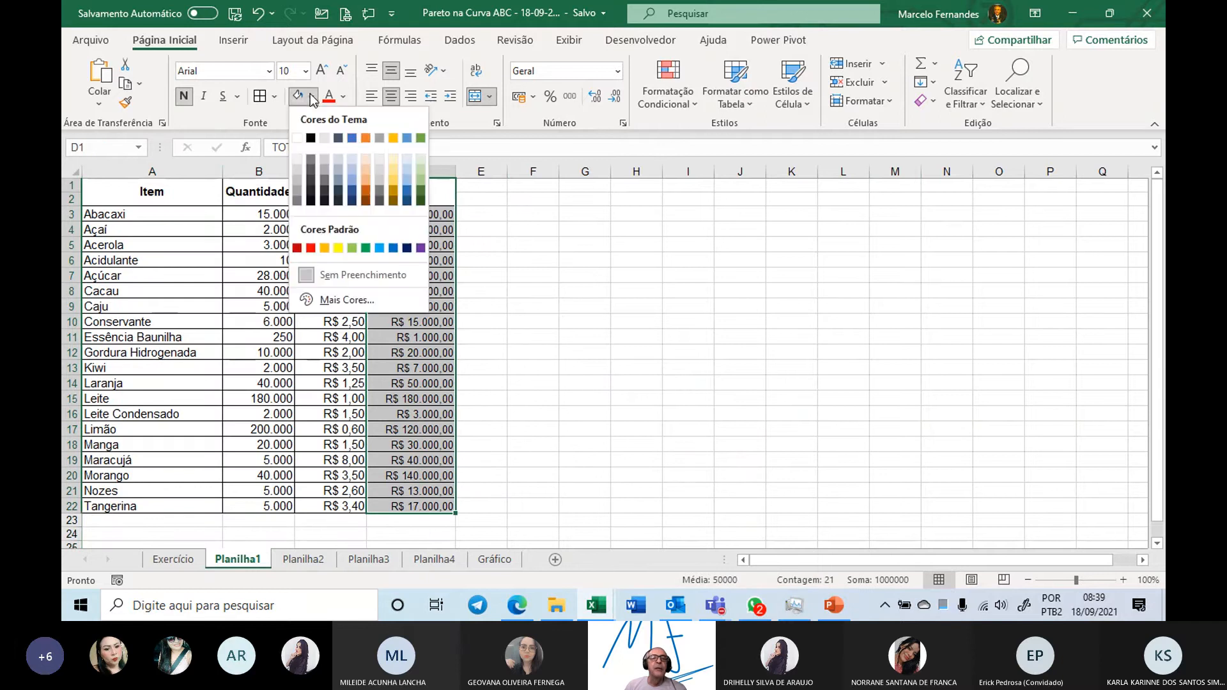
{"action": "left_click", "coordinate": [368, 159]}
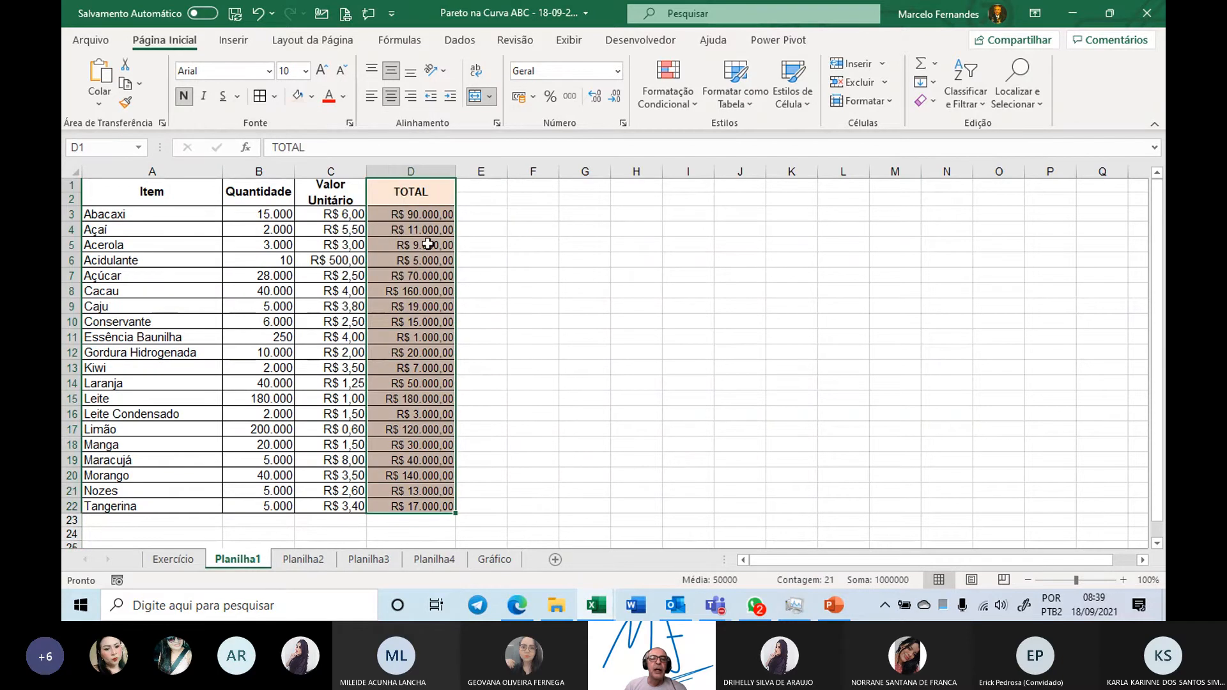
{"action": "left_click", "coordinate": [422, 214]}
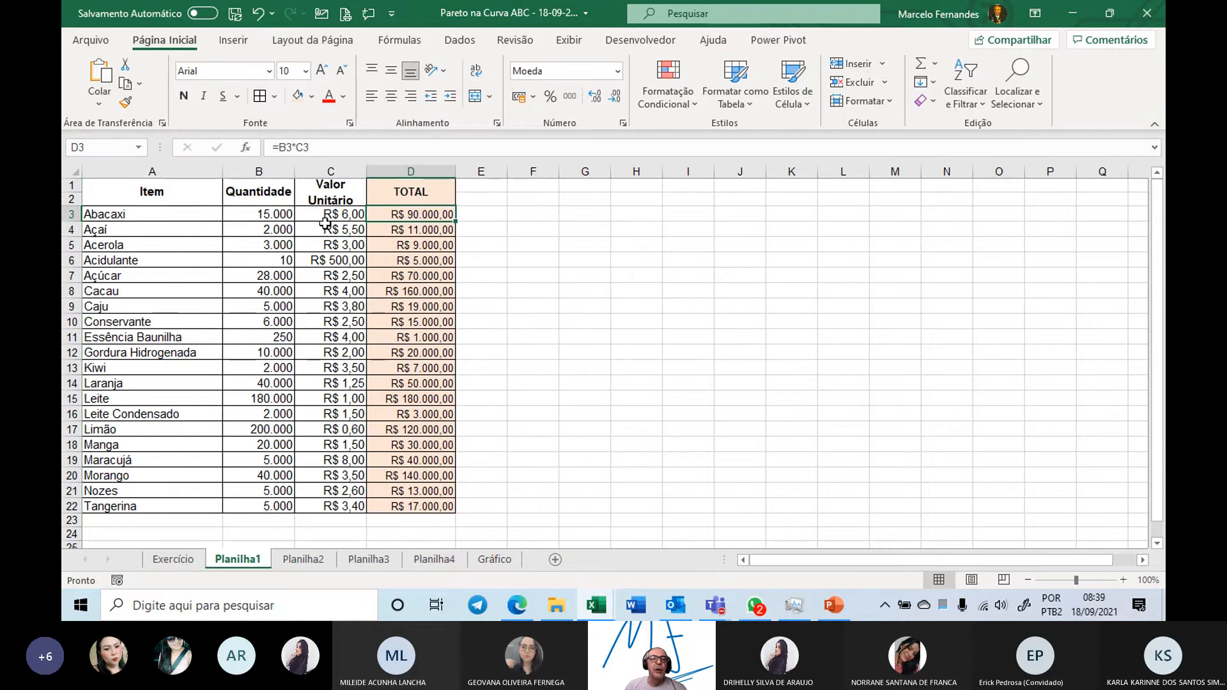
{"action": "left_click", "coordinate": [271, 220]}
{"action": "left_click", "coordinate": [339, 219]}
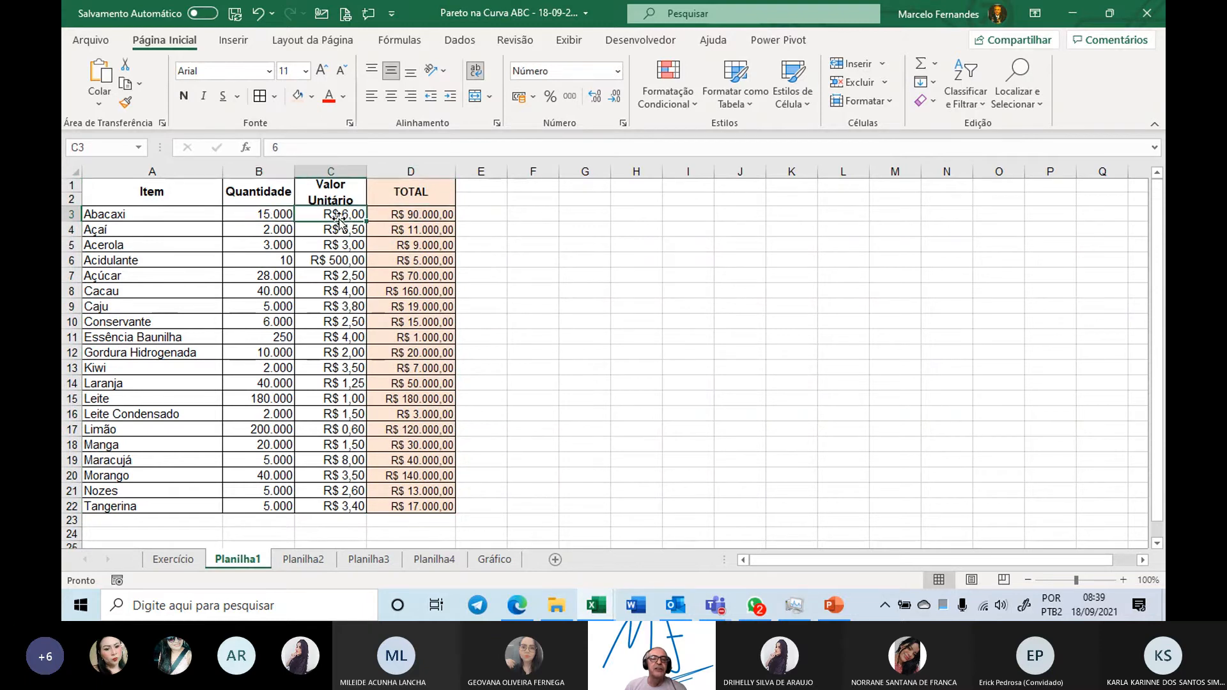
{"action": "left_click", "coordinate": [409, 214]}
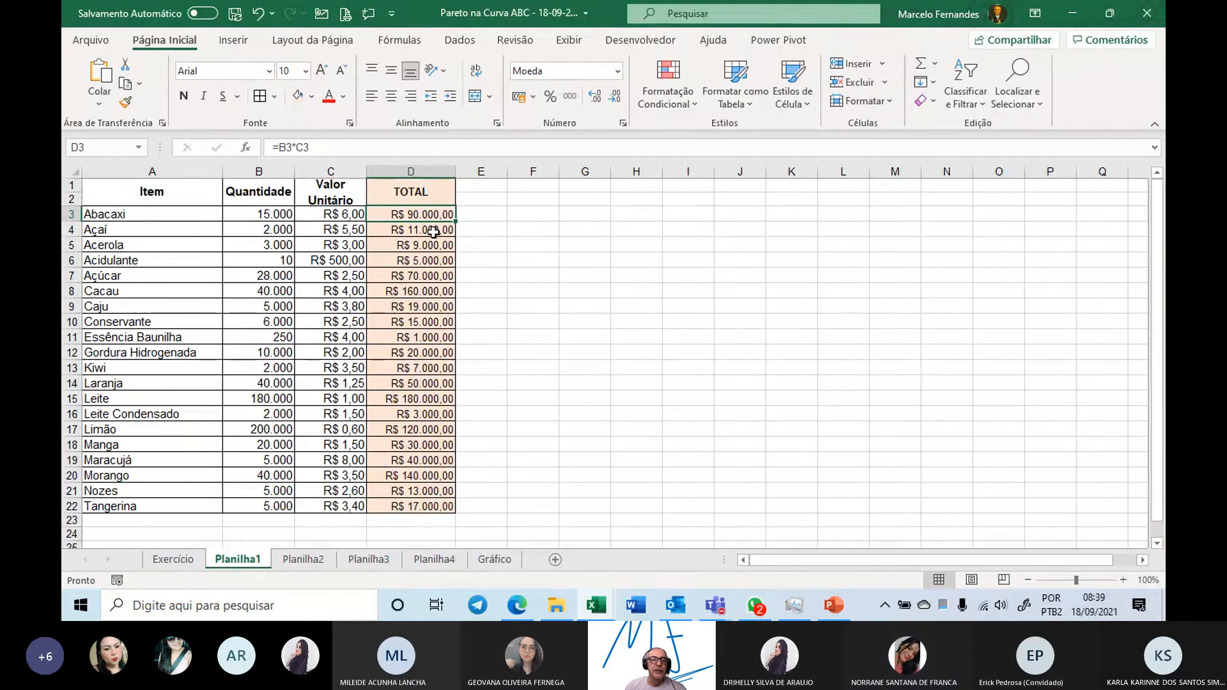
- Fill the TOTAL column on Planilha2, from the header through row 22, with light green
{"action": "left_click", "coordinate": [312, 562]}
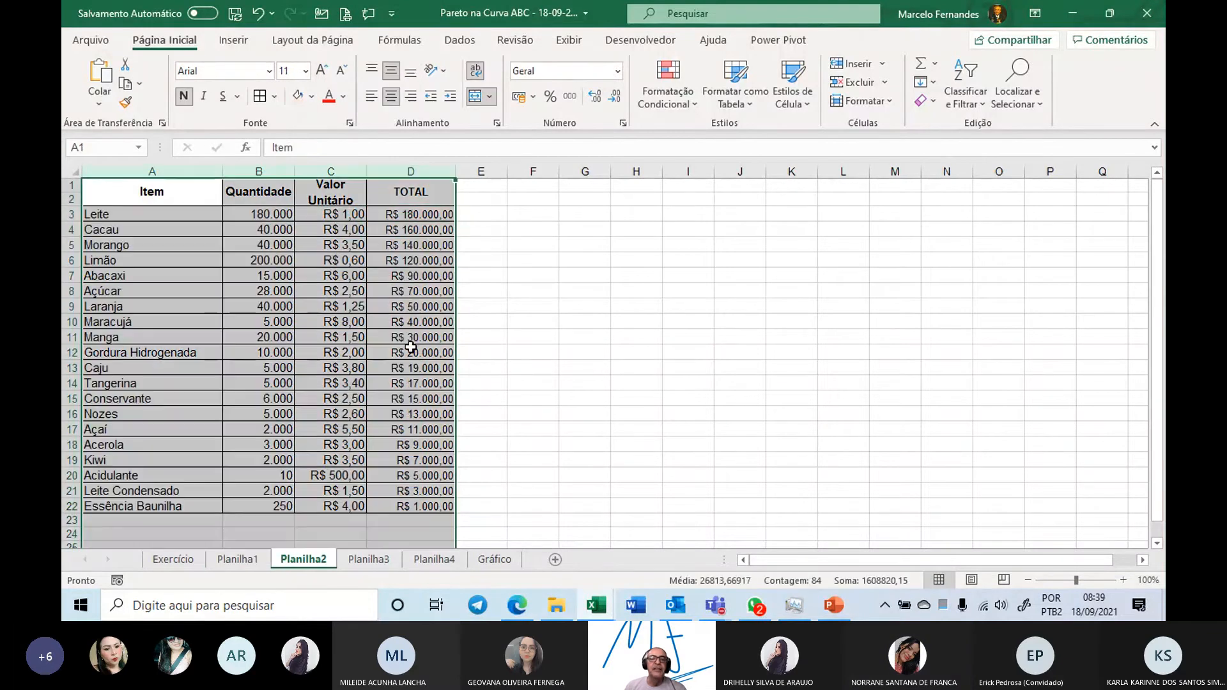
{"action": "left_click", "coordinate": [415, 215]}
{"action": "left_click_drag", "start_coordinate": [411, 192], "coordinate": [417, 508]}
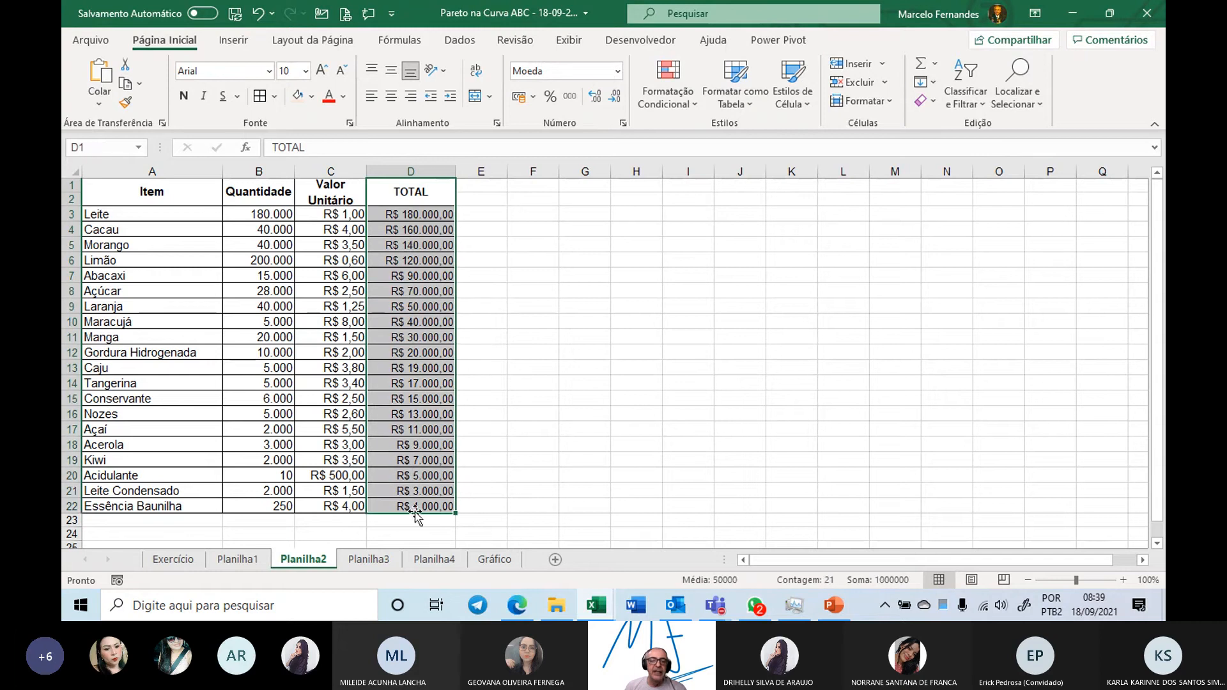
{"action": "left_click", "coordinate": [312, 96]}
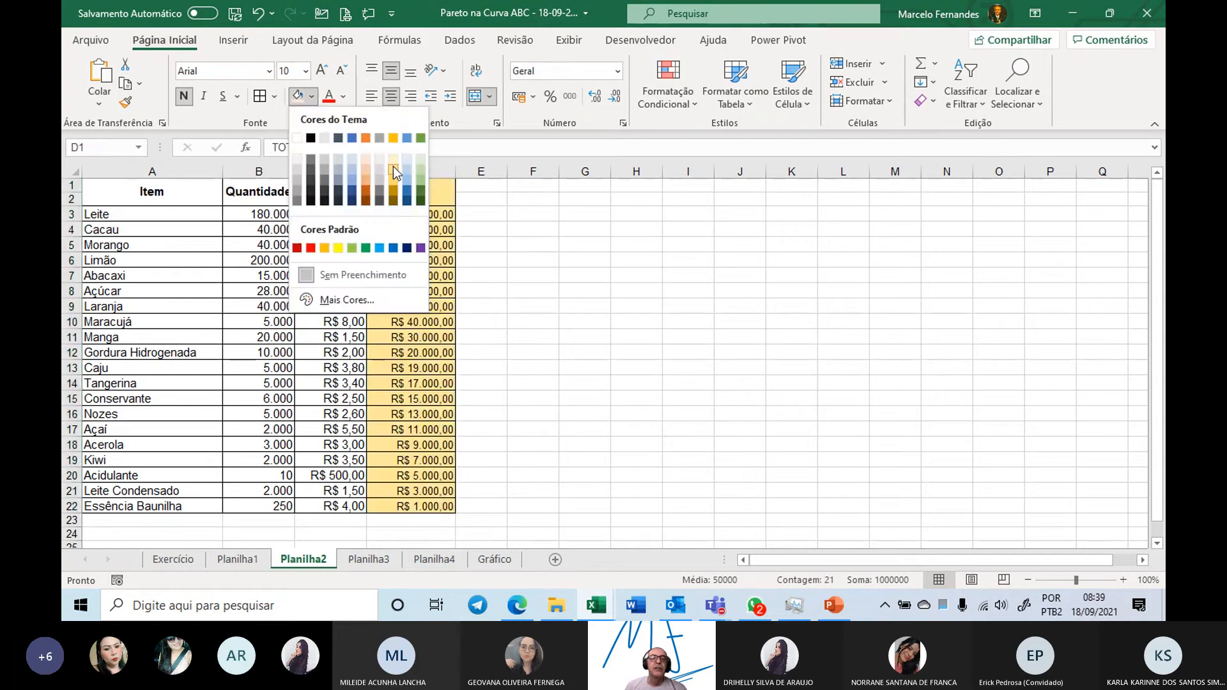
{"action": "left_click", "coordinate": [420, 162]}
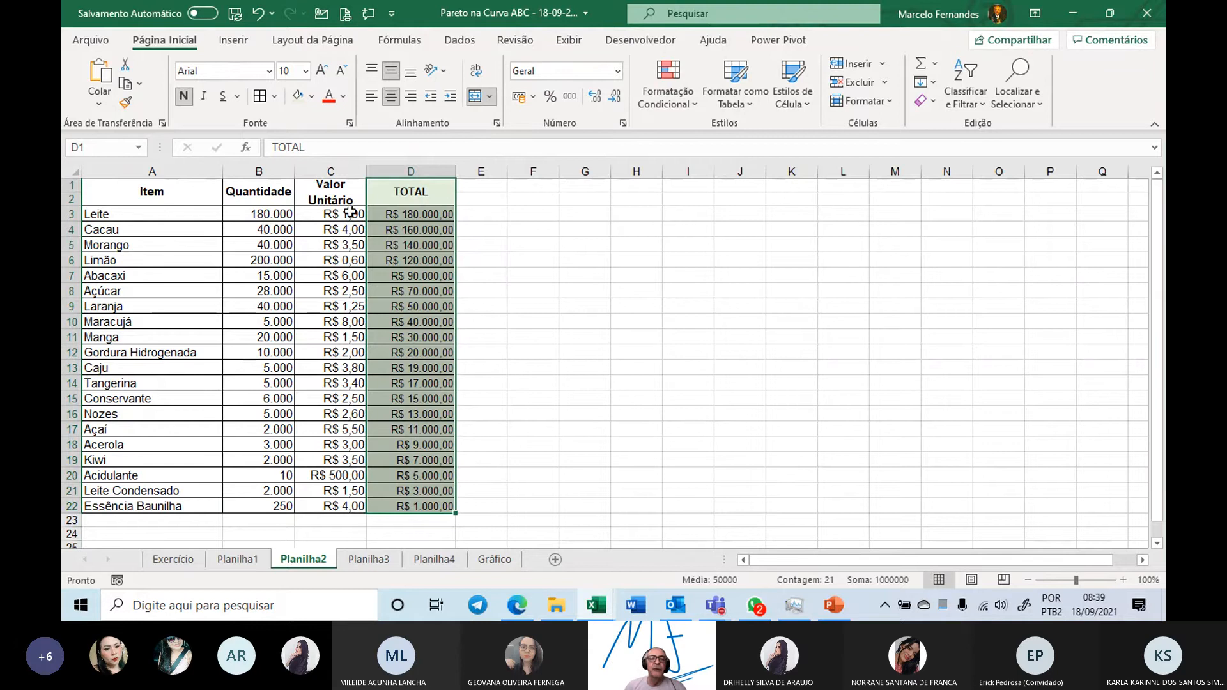
{"action": "left_click", "coordinate": [407, 188]}
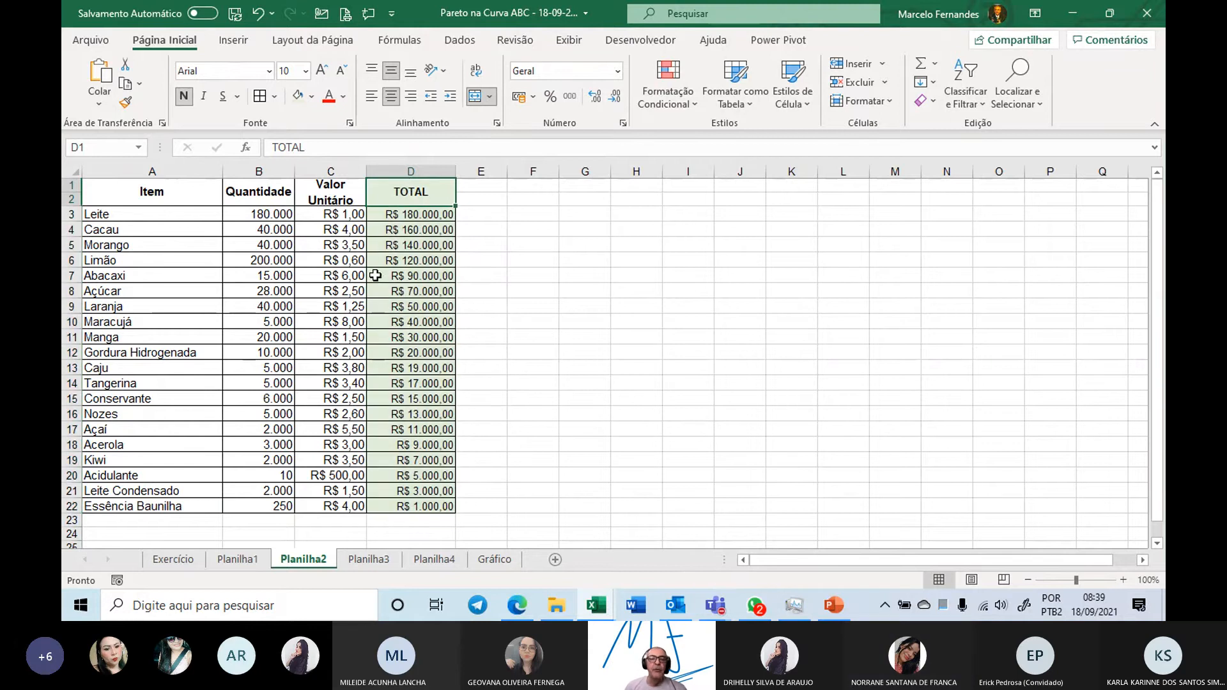
- Fill the % Indiv column on Planilha3, header through row 22, light gray, and review the TOTAL values behind it
{"action": "left_click", "coordinate": [384, 562]}
{"action": "left_click_drag", "start_coordinate": [499, 197], "coordinate": [503, 504]}
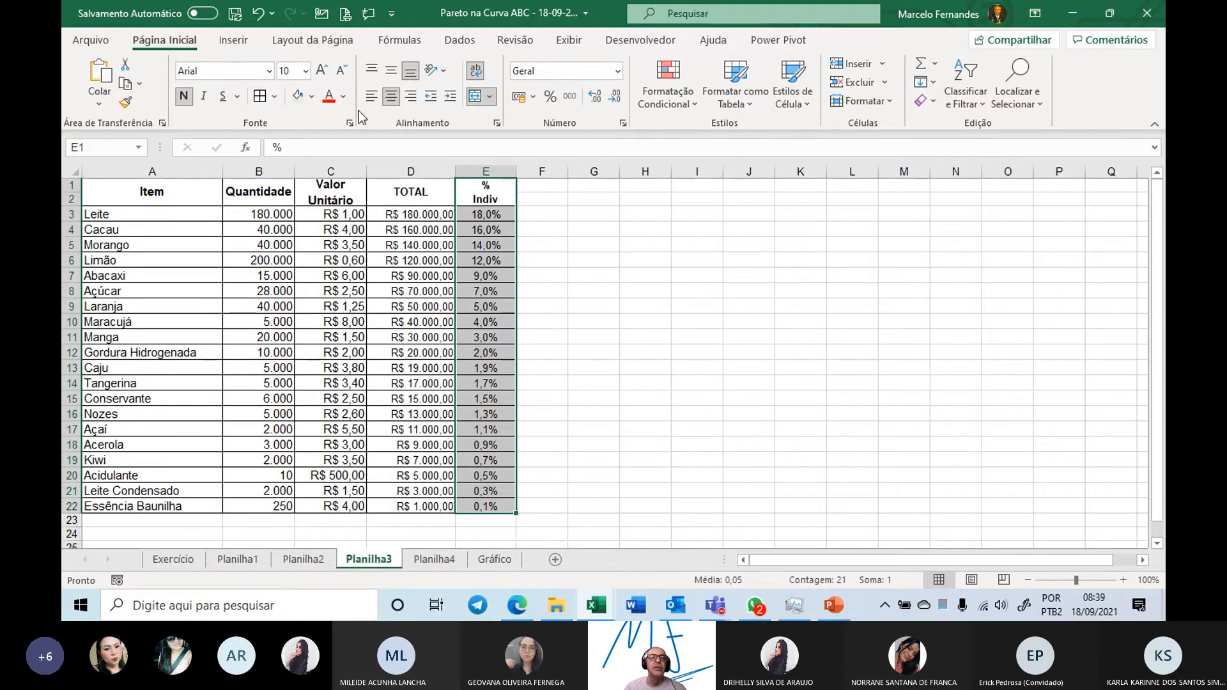
{"action": "left_click", "coordinate": [311, 96]}
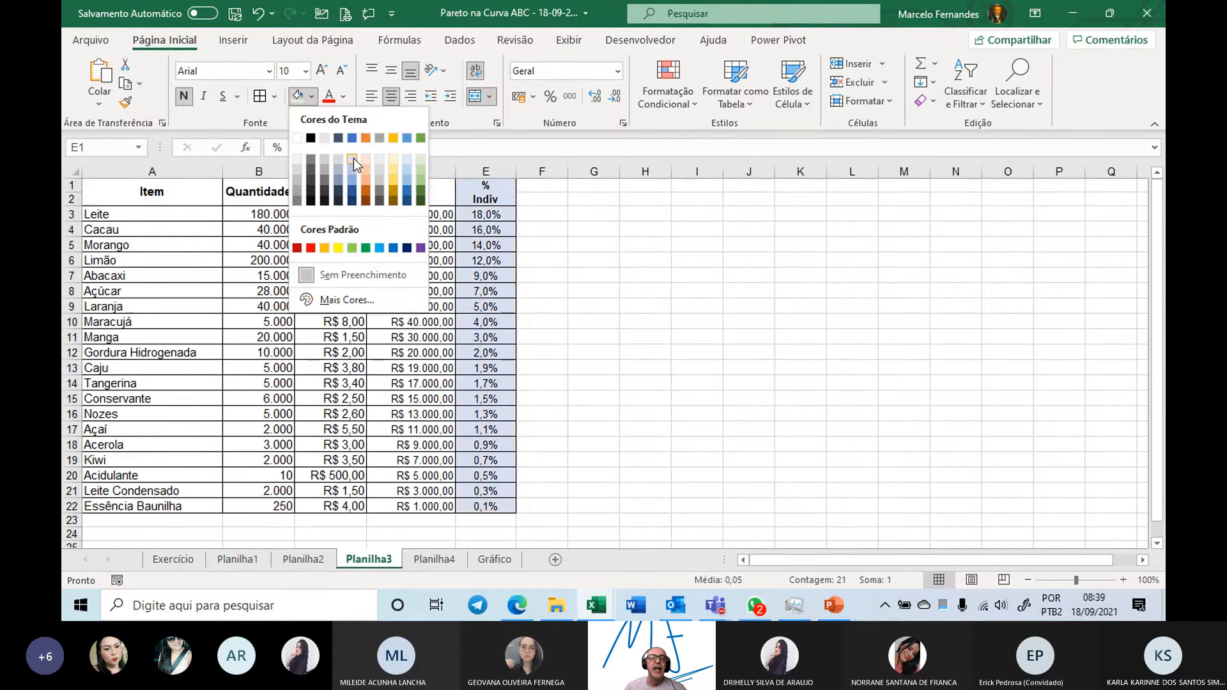
{"action": "left_click", "coordinate": [326, 160]}
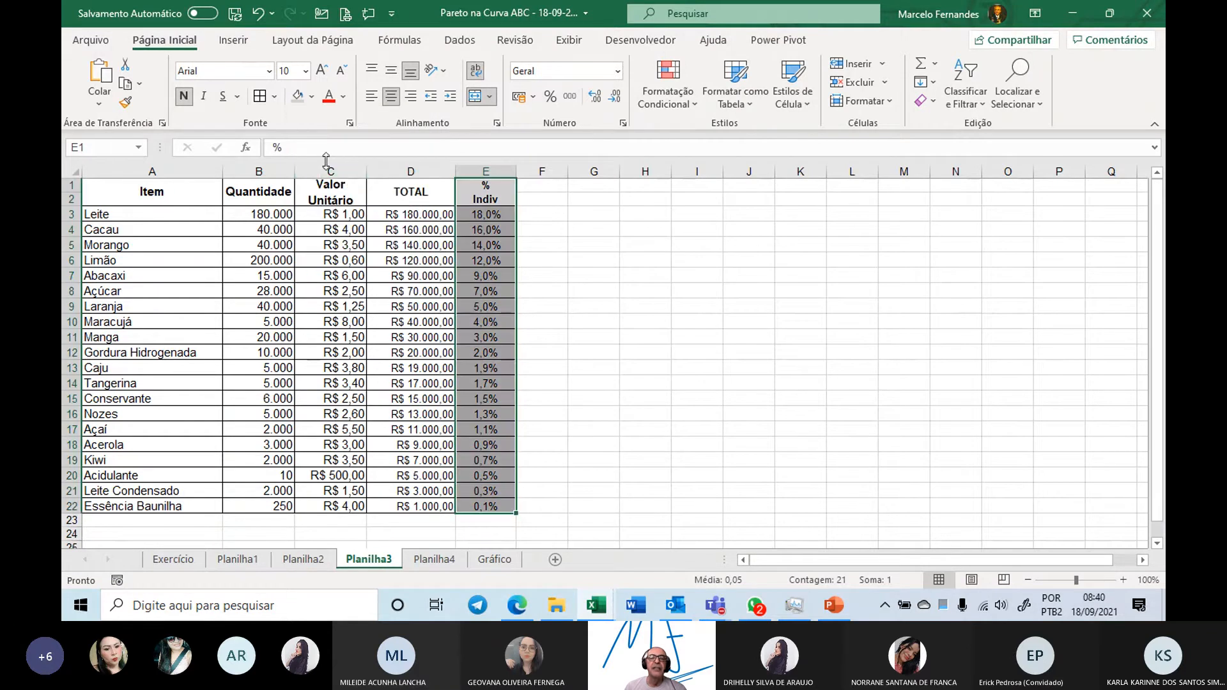
{"action": "left_click", "coordinate": [493, 217]}
{"action": "left_click", "coordinate": [438, 214]}
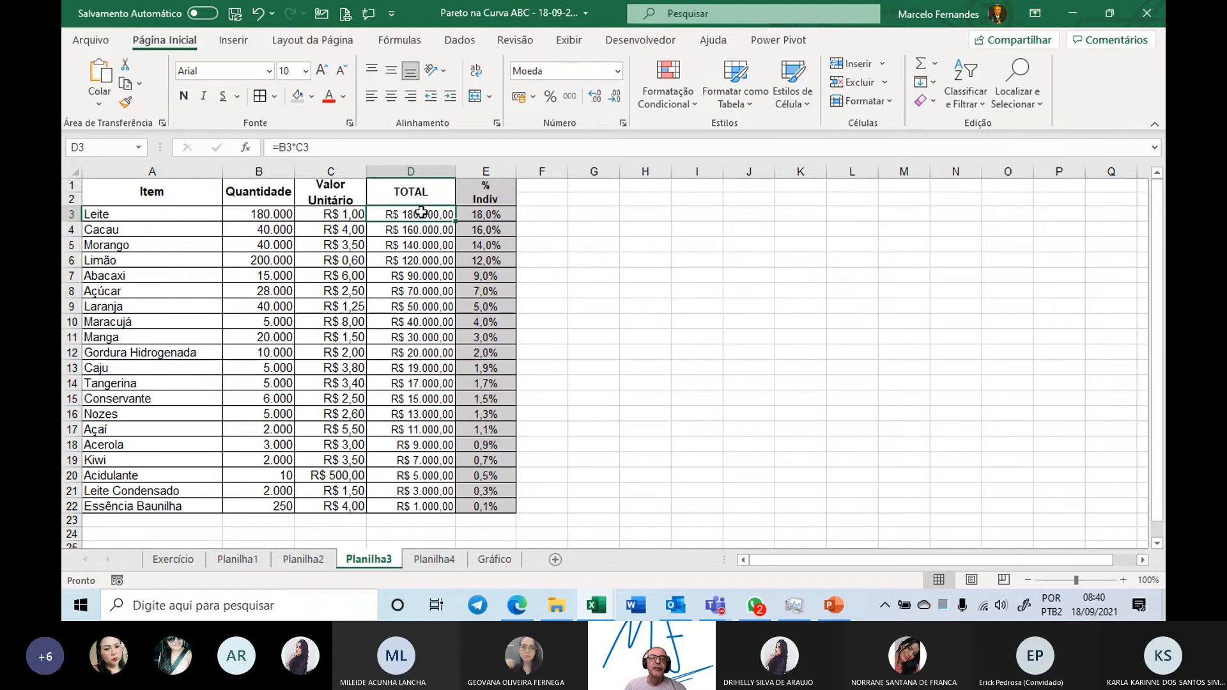
{"action": "left_click_drag", "start_coordinate": [422, 214], "coordinate": [405, 505]}
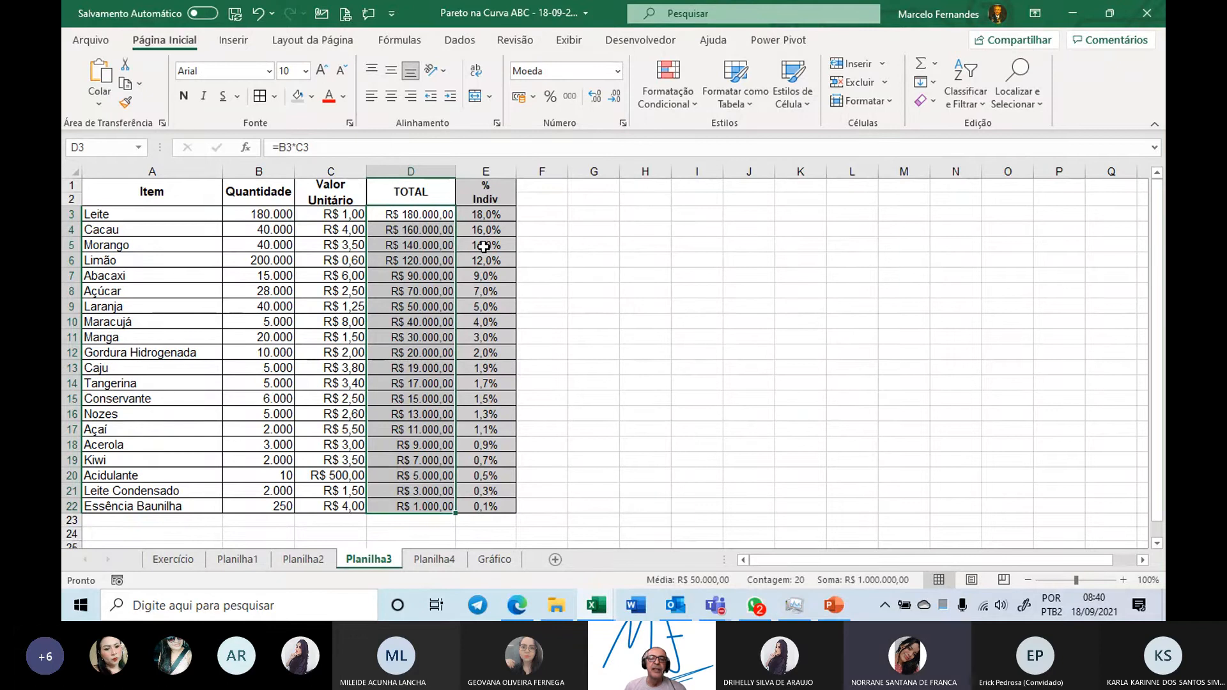
{"action": "left_click", "coordinate": [545, 241]}
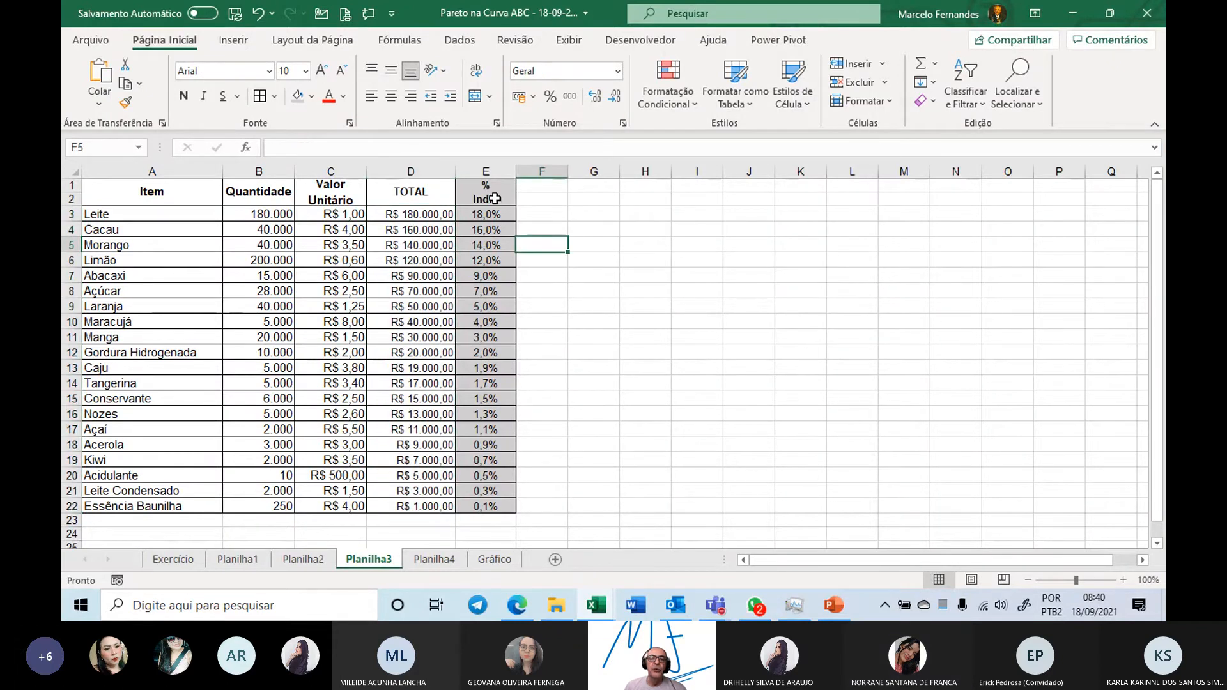
- On Planilha4, examine the % Acum column and the accumulated percentages at the boundaries of classes A, B and C
{"action": "left_click", "coordinate": [441, 560]}
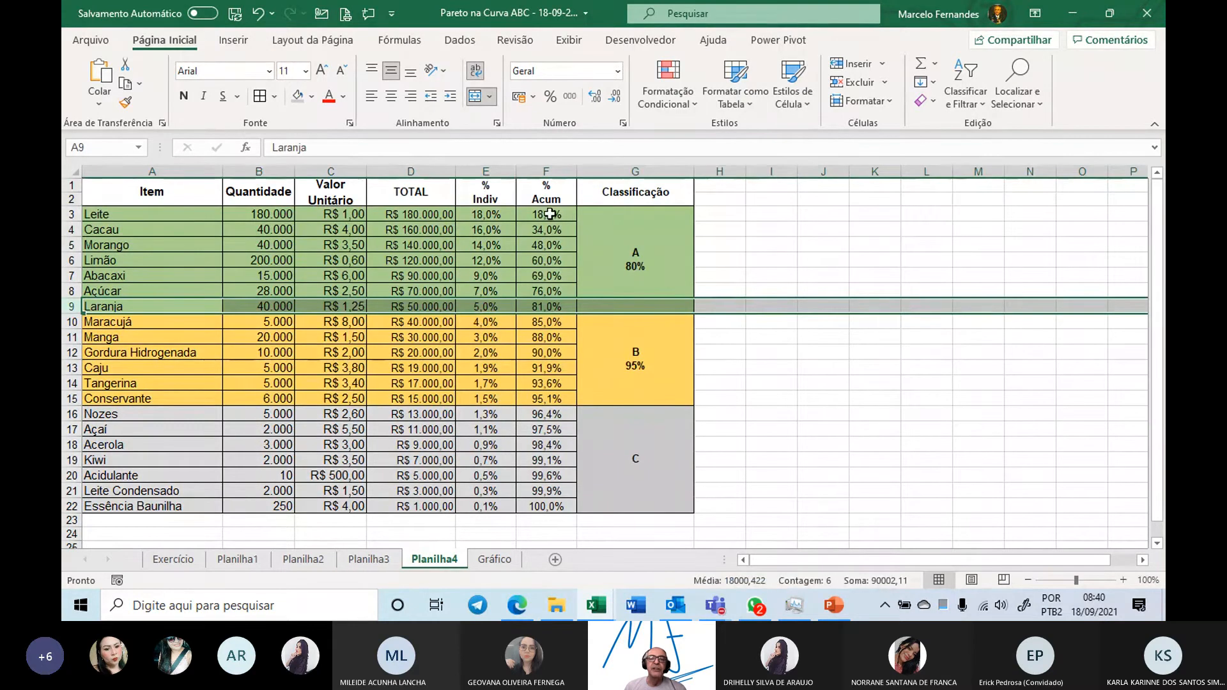
{"action": "left_click_drag", "start_coordinate": [541, 199], "coordinate": [540, 508]}
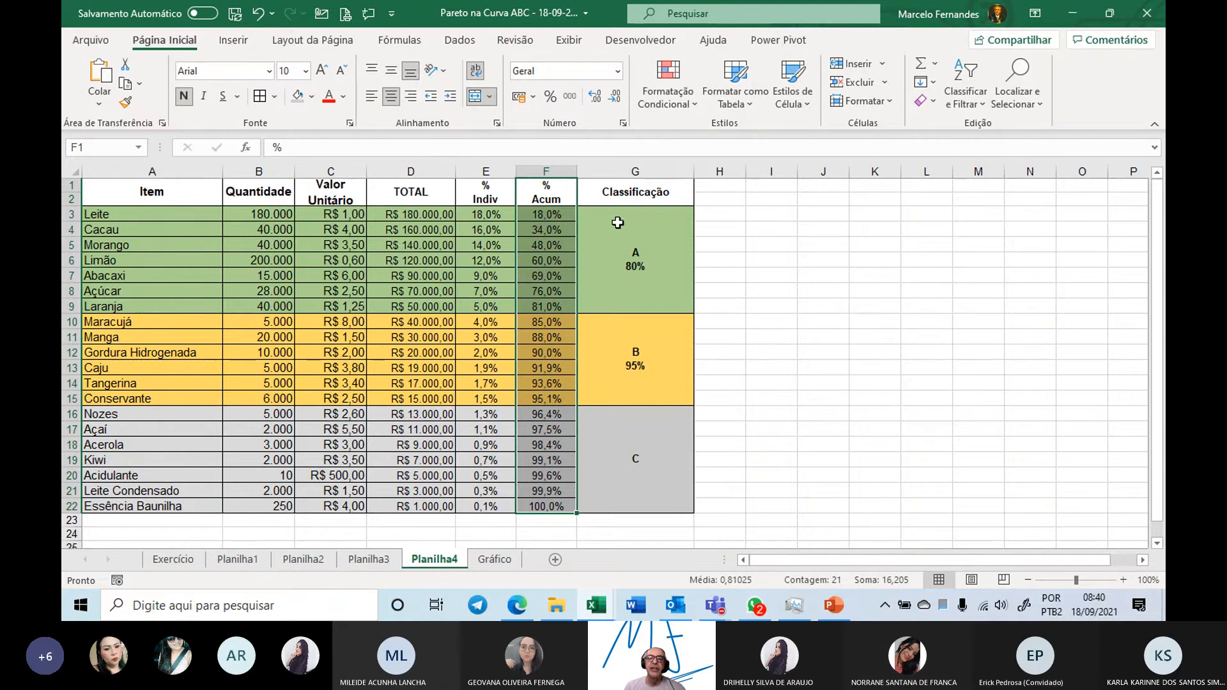
{"action": "left_click", "coordinate": [635, 248]}
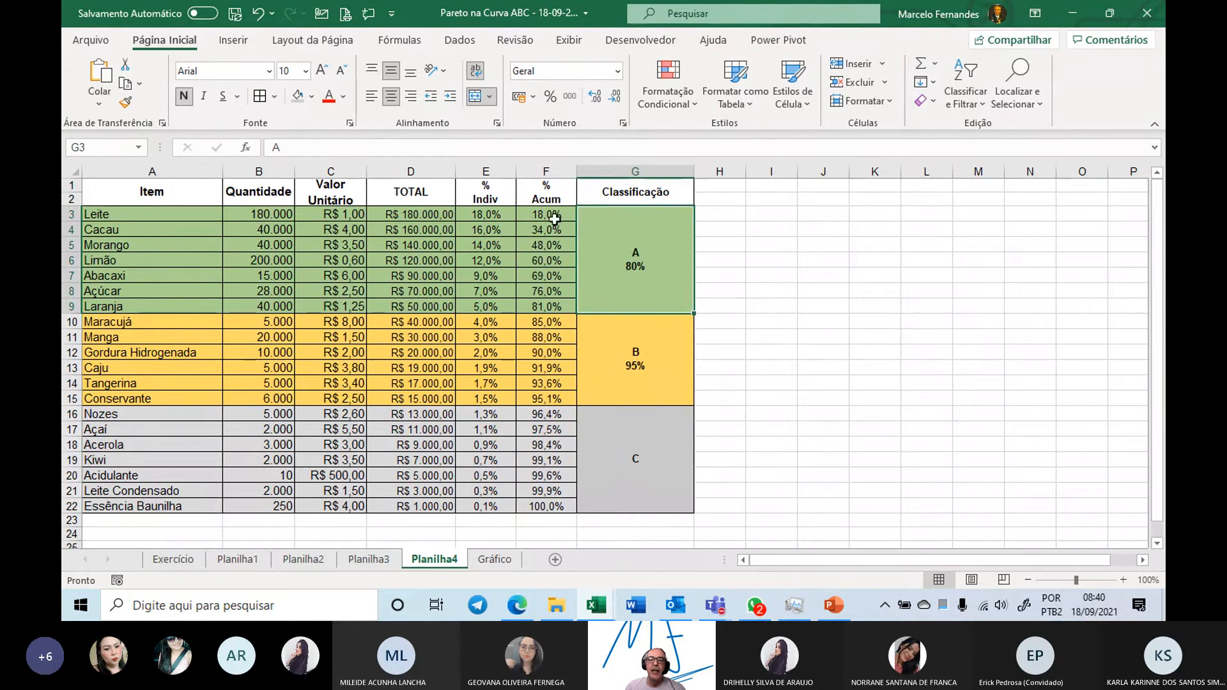
{"action": "left_click", "coordinate": [549, 308]}
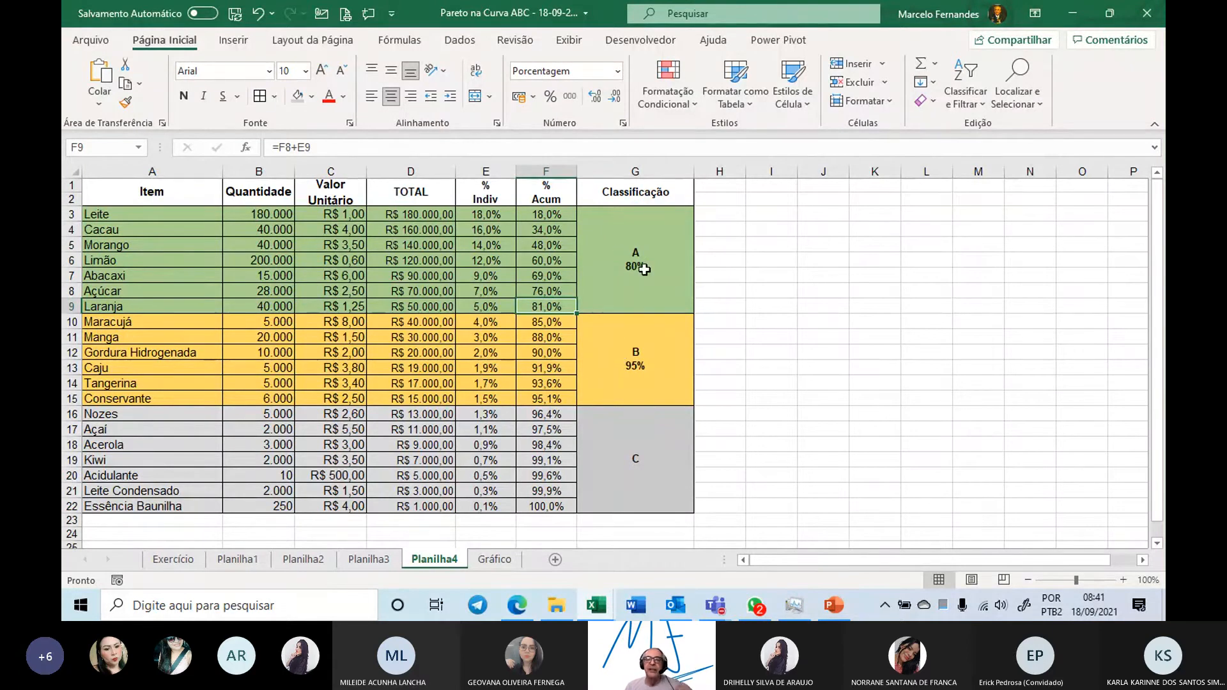
{"action": "left_click", "coordinate": [651, 396]}
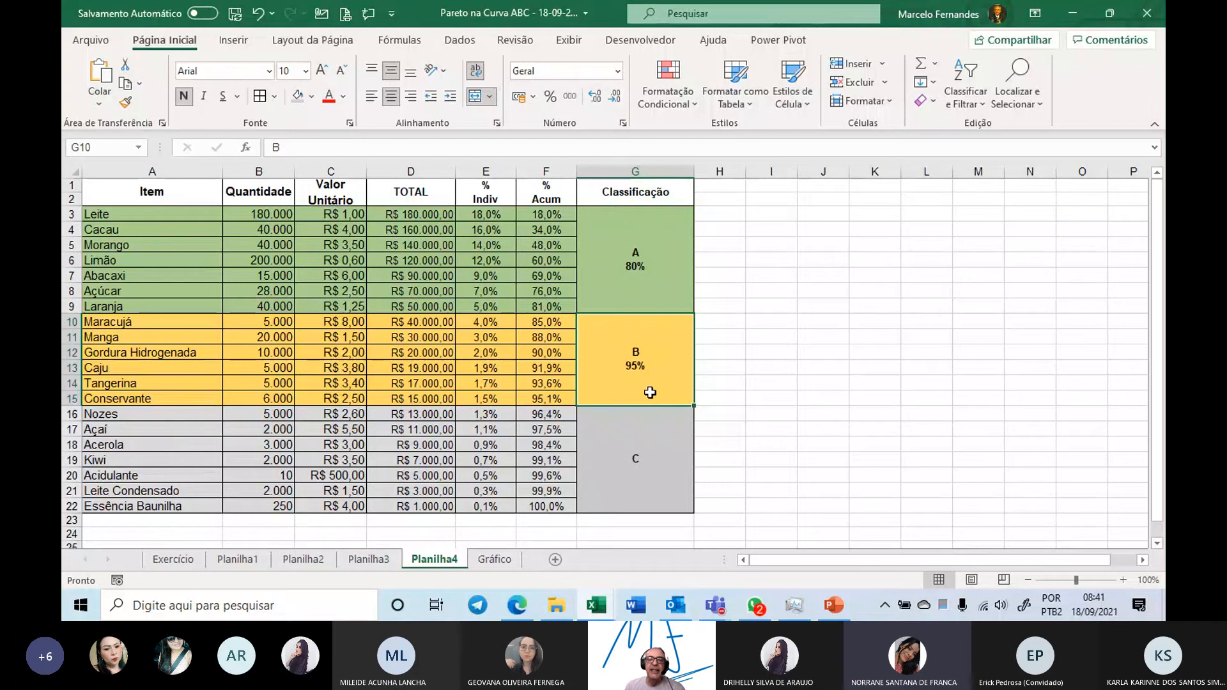
{"action": "left_click", "coordinate": [546, 318]}
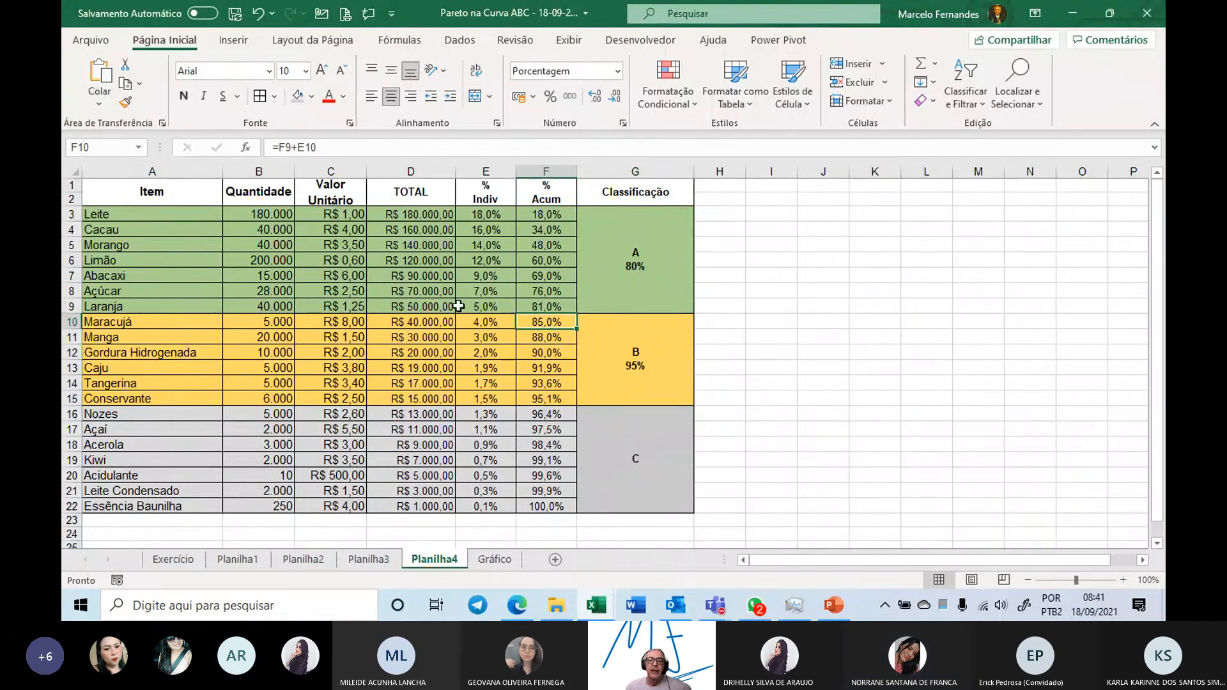
{"action": "left_click", "coordinate": [544, 398]}
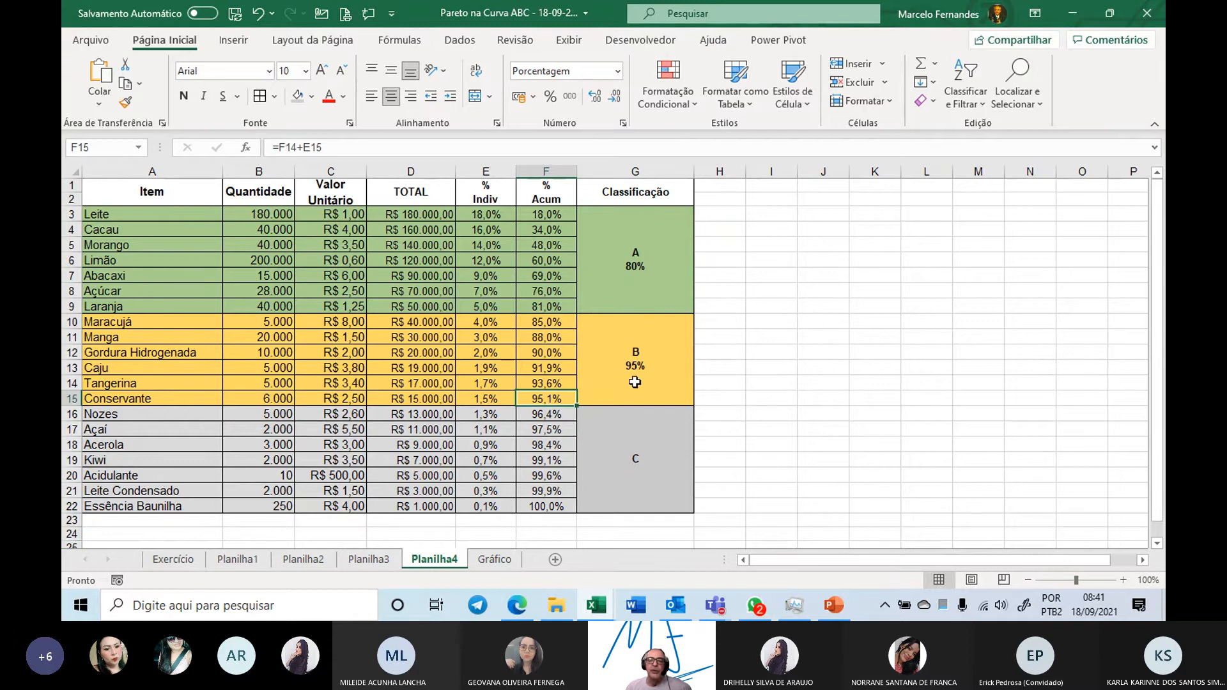
{"action": "left_click", "coordinate": [561, 419]}
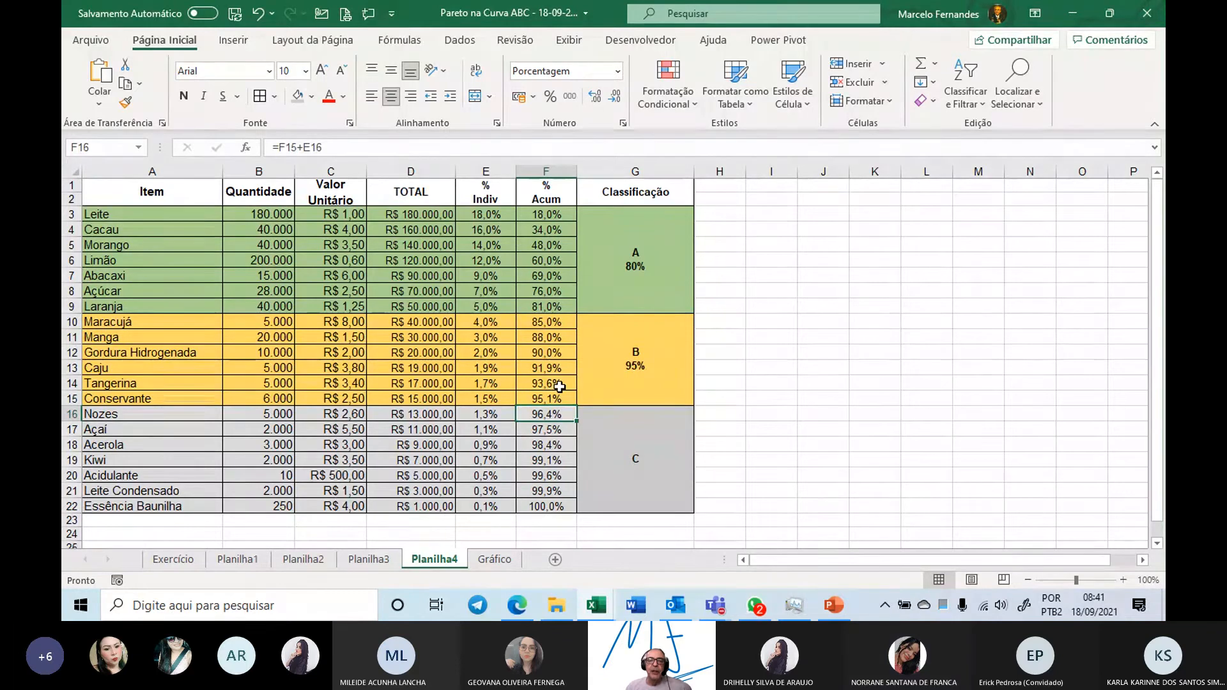
- Insert a clustered column and line combination chart with a secondary axis from Planilha4's Item, TOTAL and % Acum data, rows 3 to 22
{"action": "left_click_drag", "start_coordinate": [149, 213], "coordinate": [153, 502]}
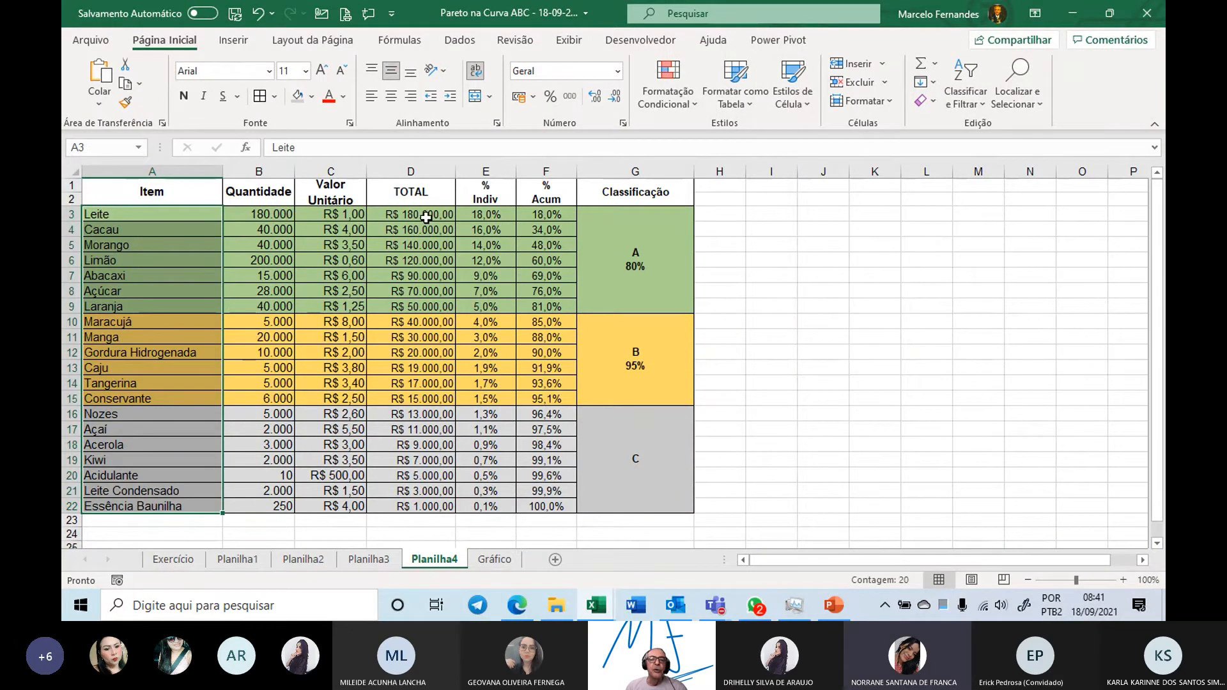
{"action": "left_click_drag", "start_coordinate": [427, 217], "coordinate": [428, 498]}
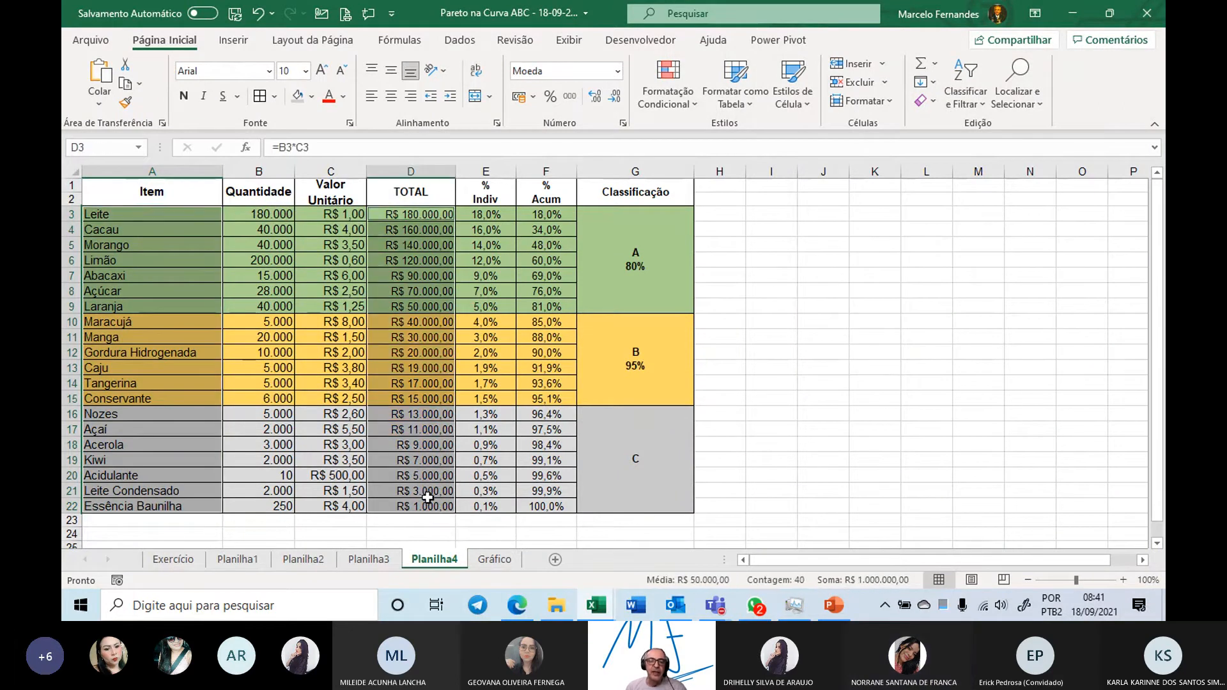
{"action": "left_click", "coordinate": [542, 215], "text": "ctrl"}
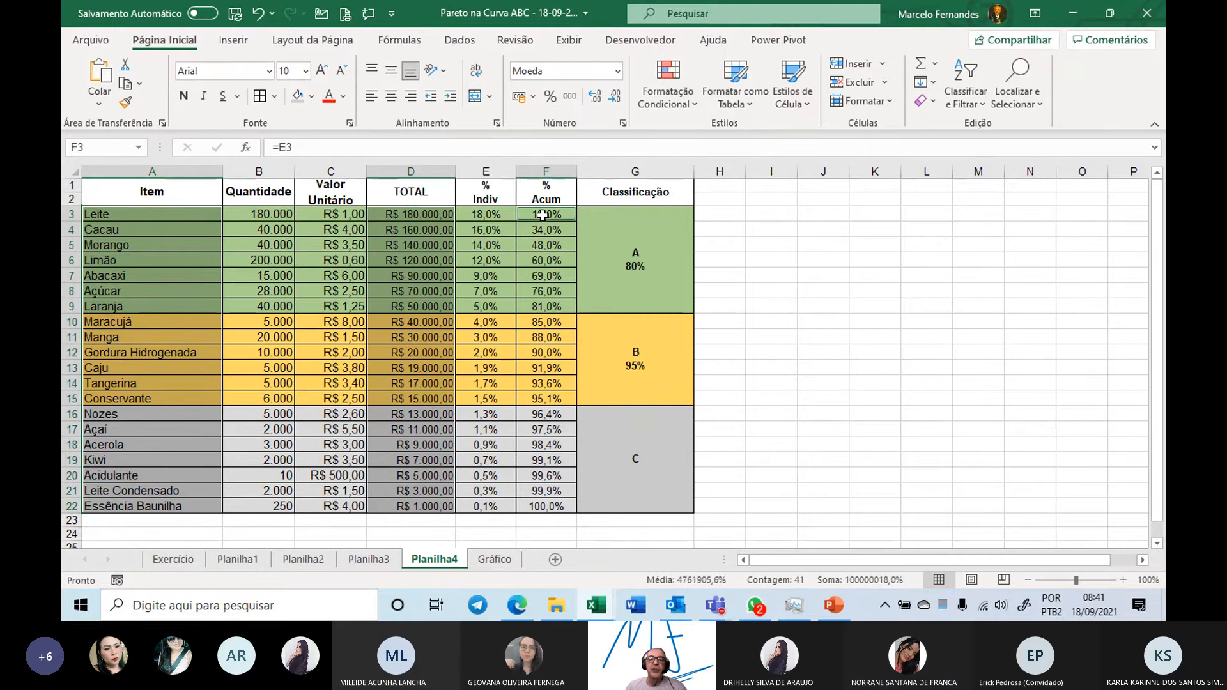
{"action": "left_click_drag", "start_coordinate": [542, 215], "coordinate": [543, 506]}
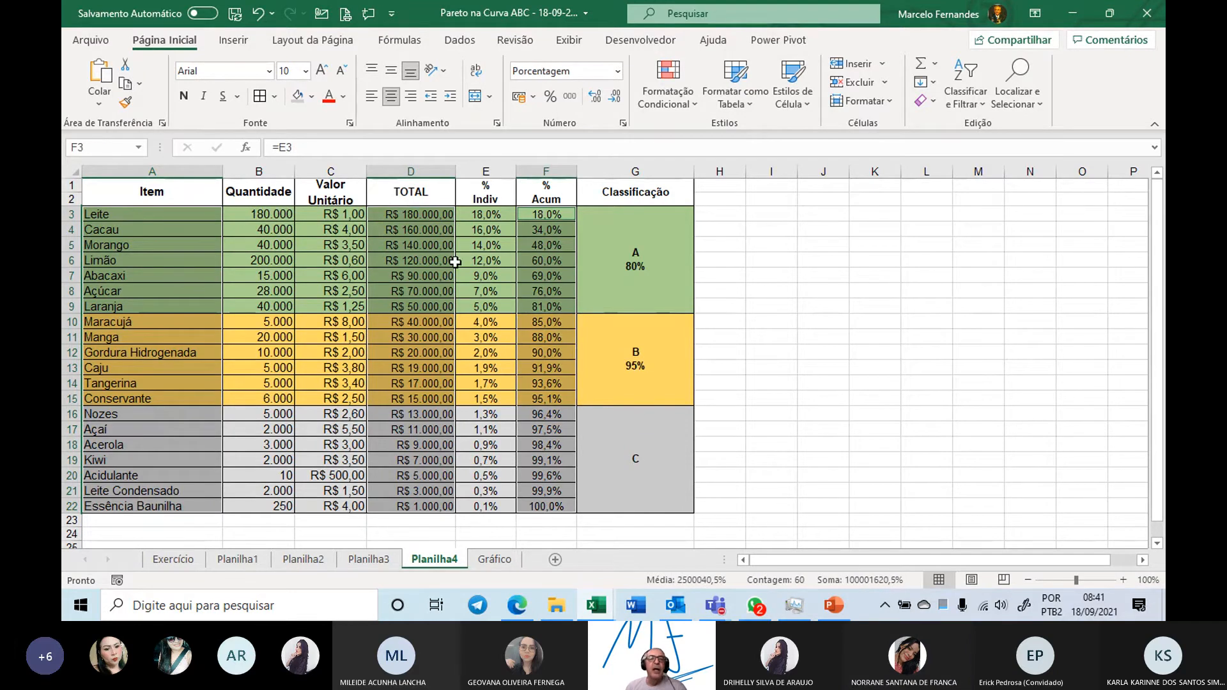
{"action": "left_click", "coordinate": [234, 43]}
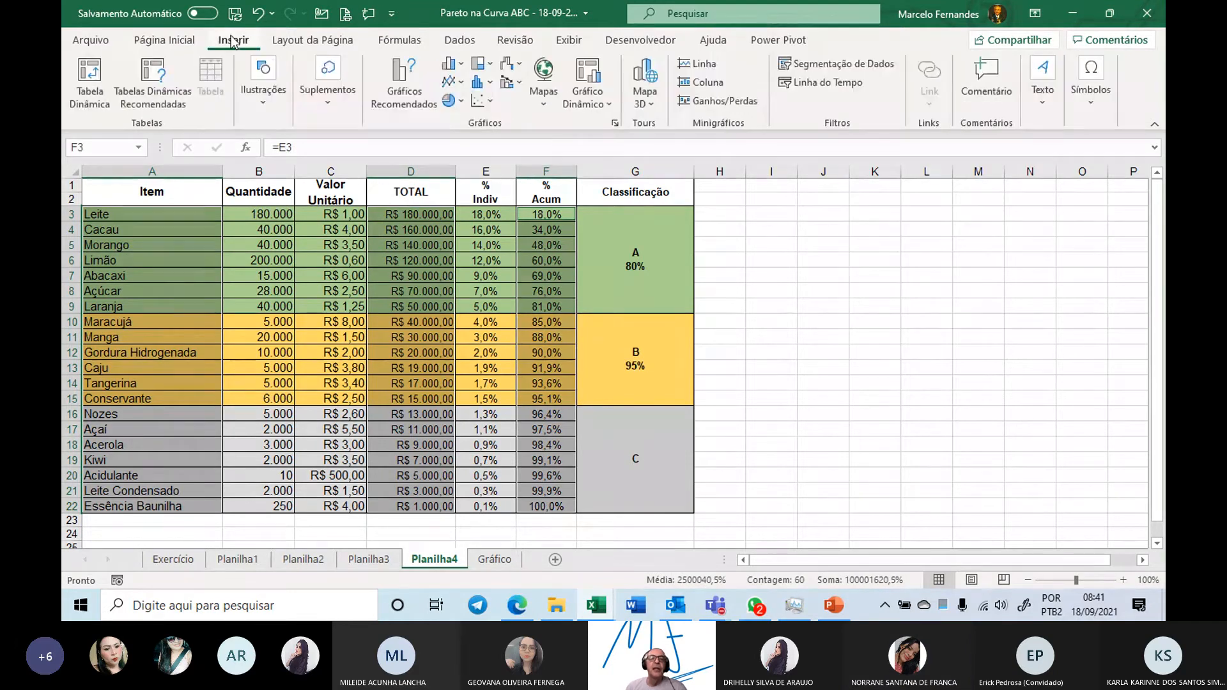
{"action": "left_click", "coordinate": [522, 84]}
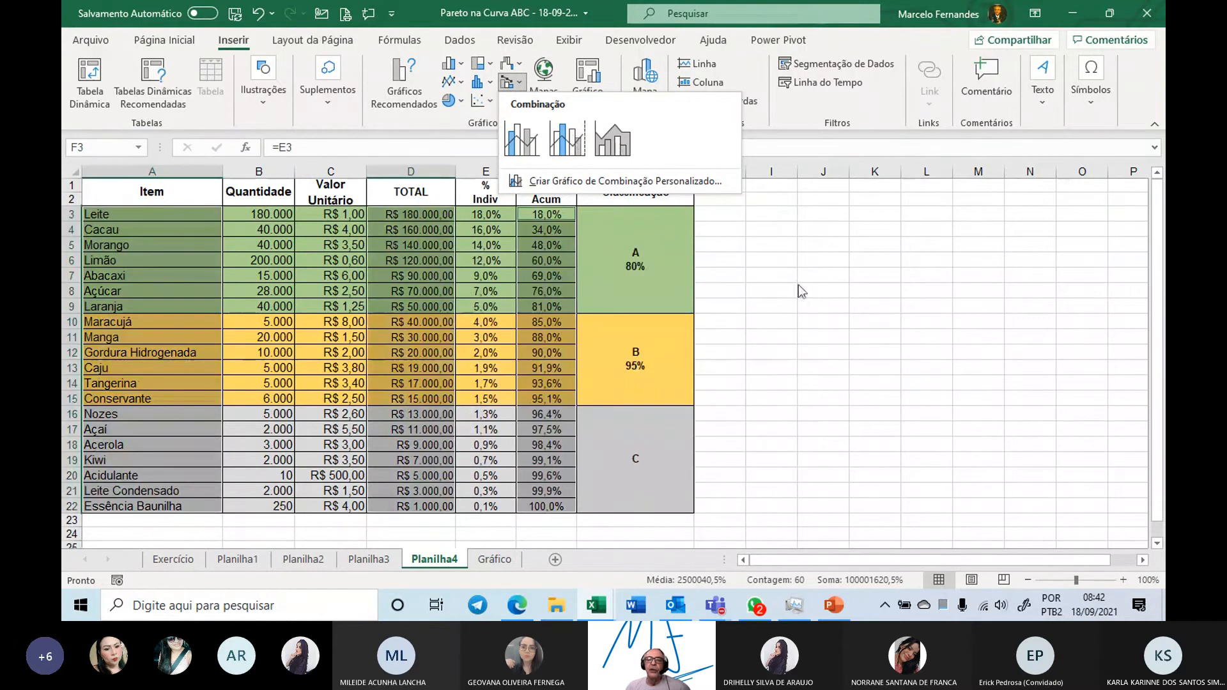
{"action": "left_click", "coordinate": [799, 285]}
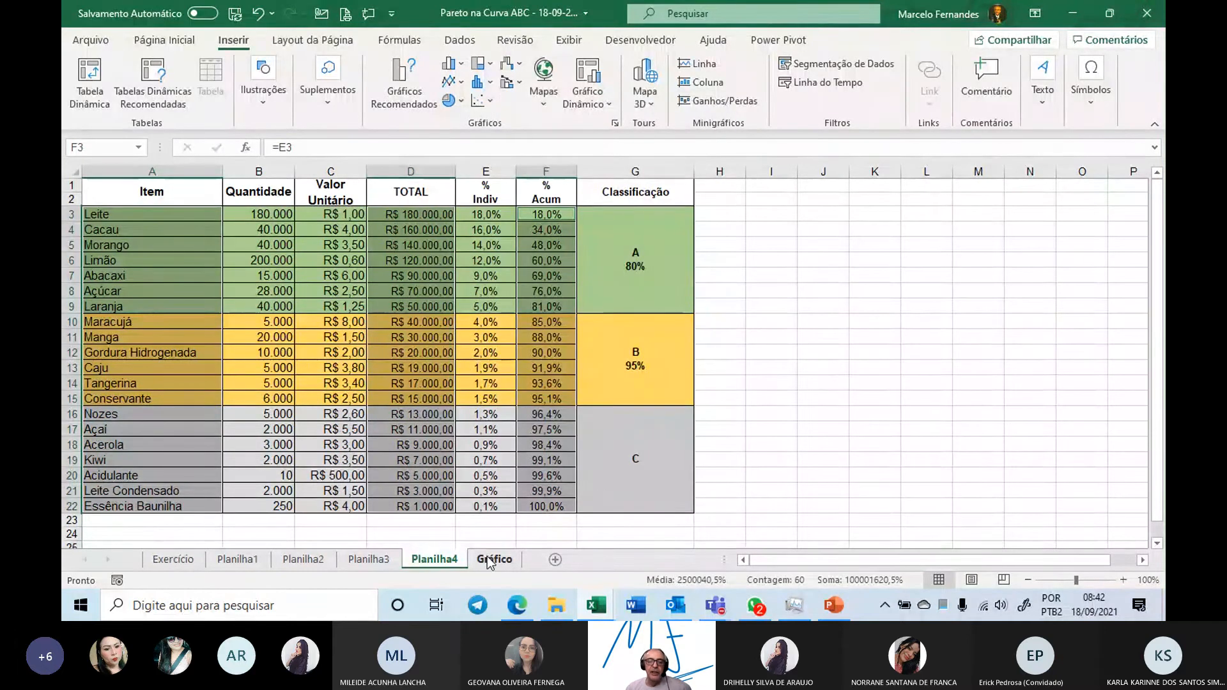
{"action": "left_click", "coordinate": [523, 88]}
{"action": "left_click", "coordinate": [567, 138]}
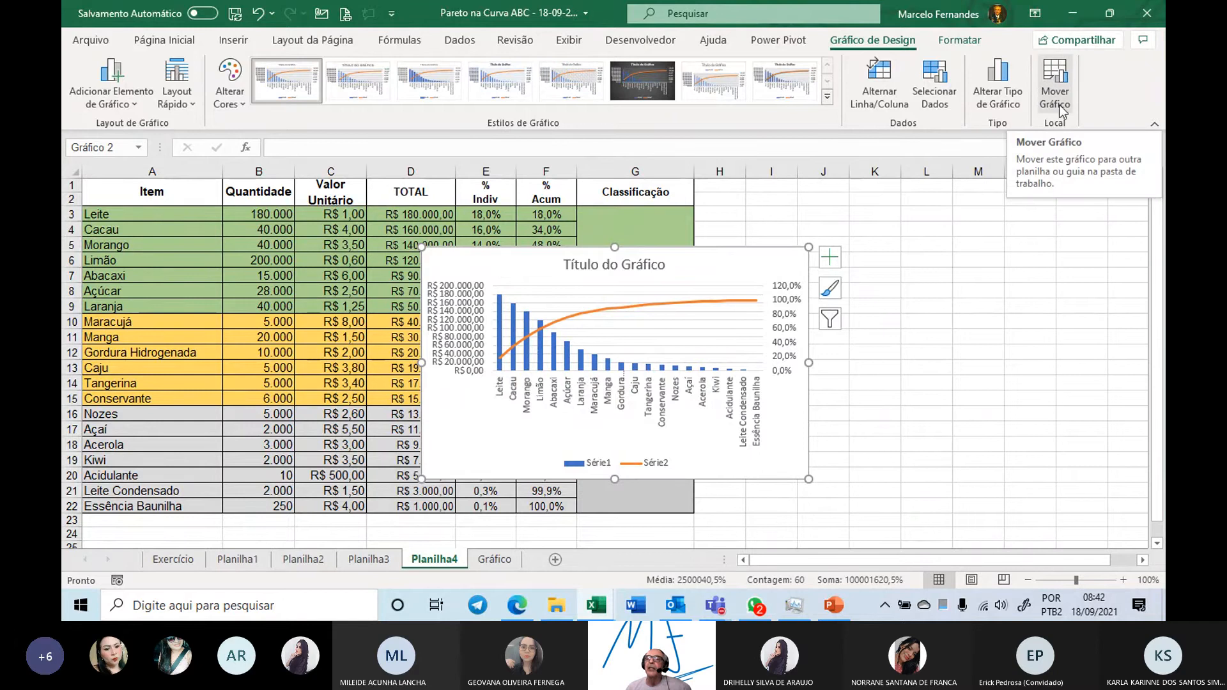
- Check the options for moving the new chart, cancel them, and remove the chart from Planilha4
{"action": "left_click", "coordinate": [1056, 80]}
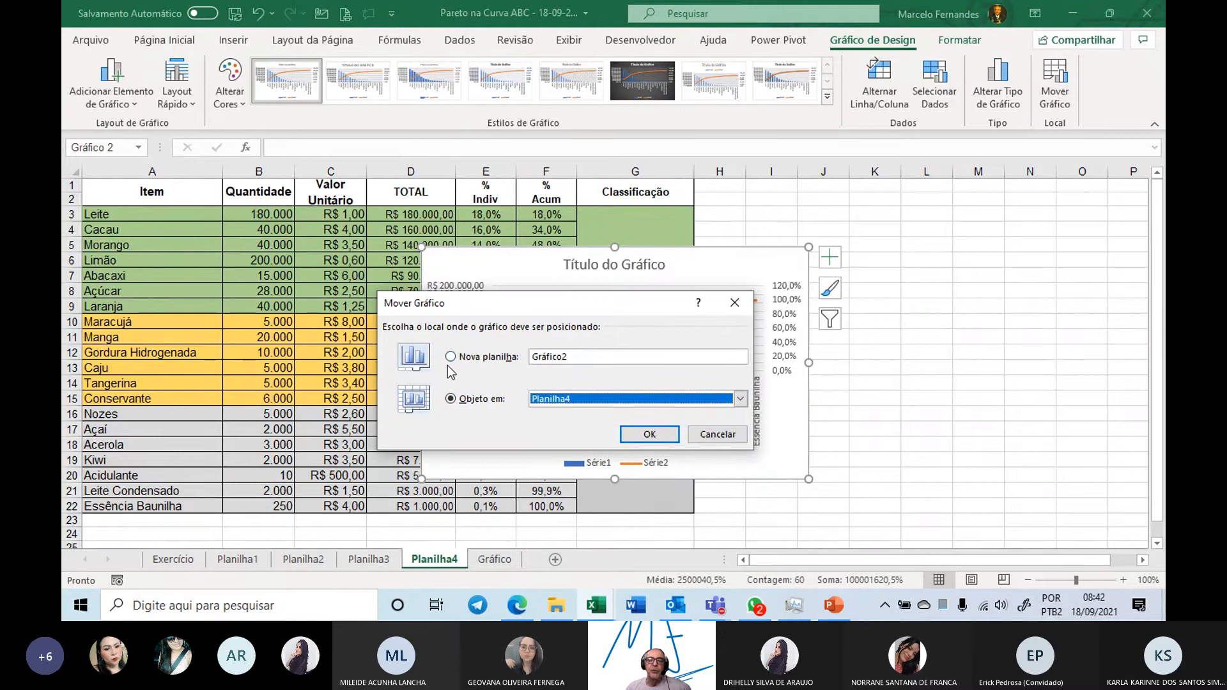
{"action": "left_click", "coordinate": [718, 435]}
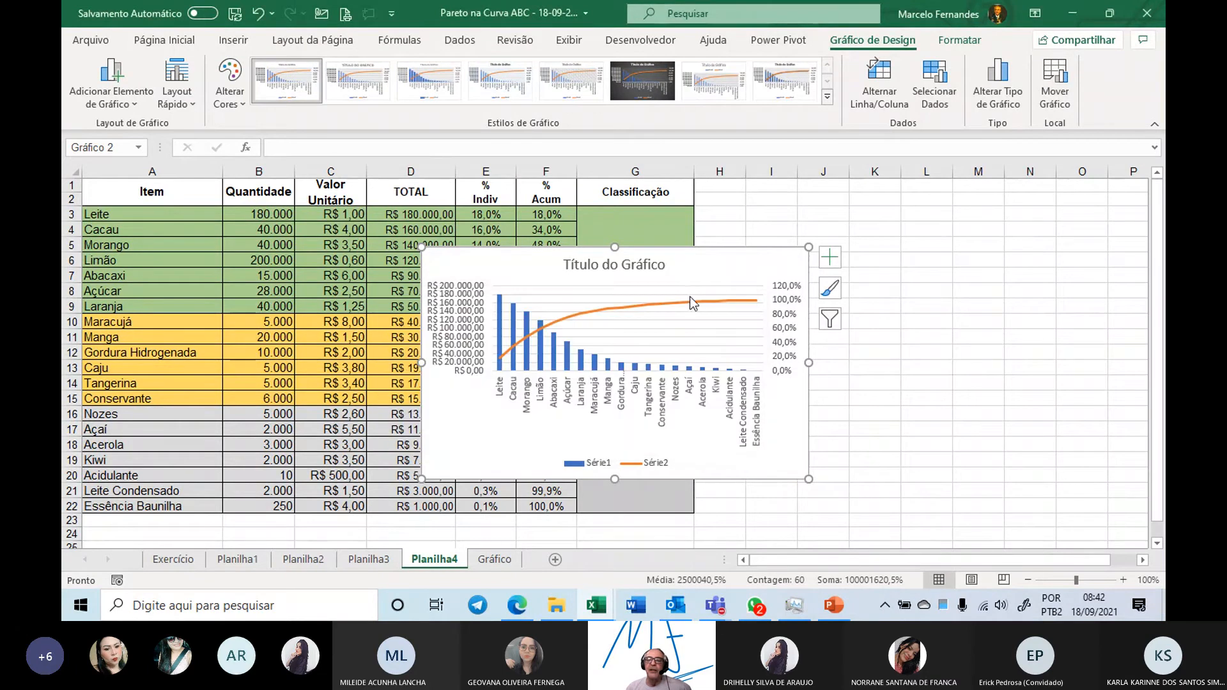
{"action": "left_click", "coordinate": [675, 291]}
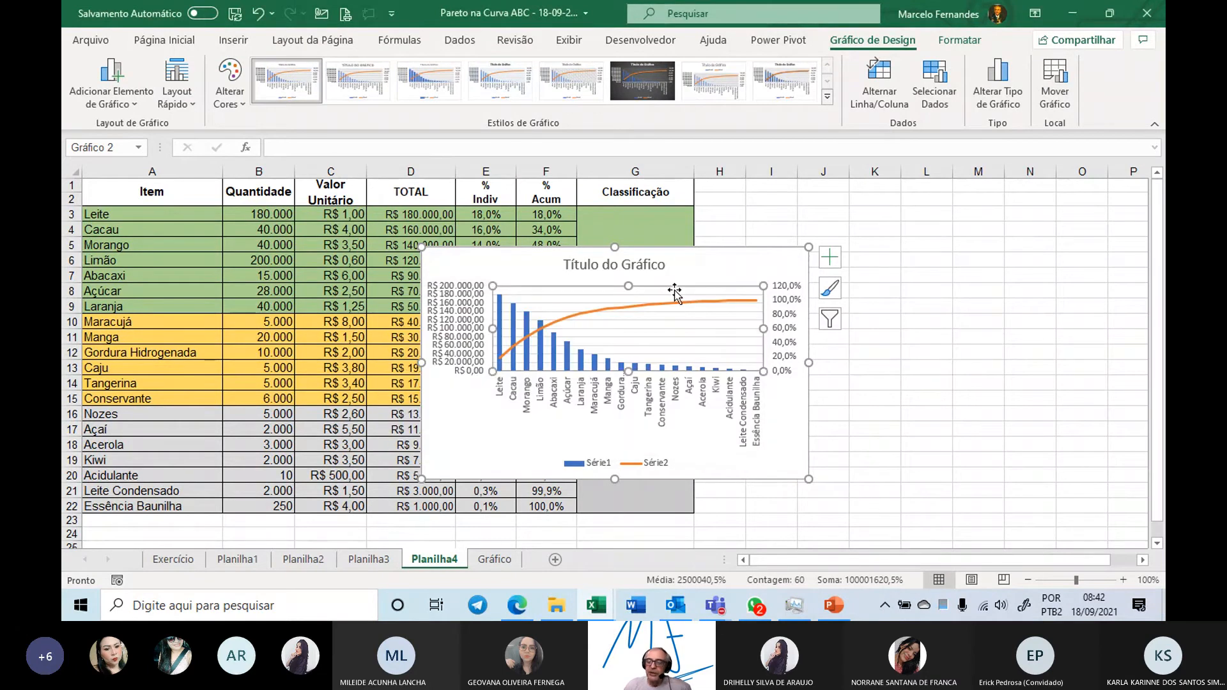
{"action": "left_click", "coordinate": [490, 264]}
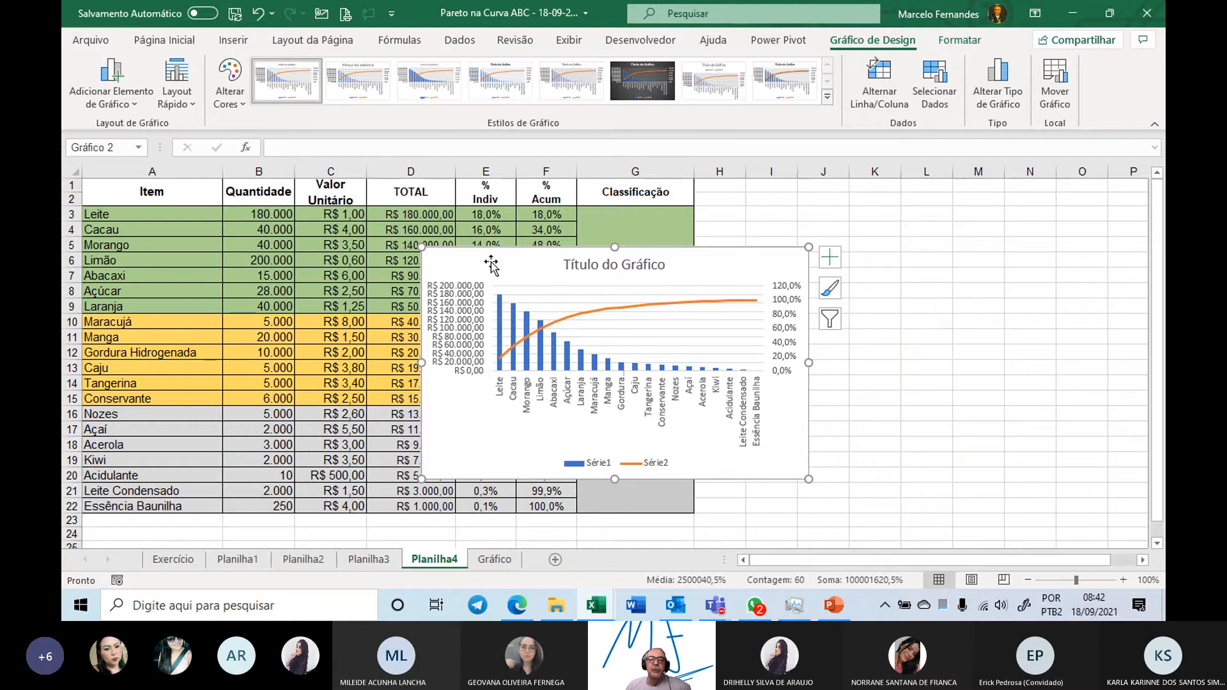
{"action": "left_click_drag", "start_coordinate": [491, 264], "coordinate": [491, 263]}
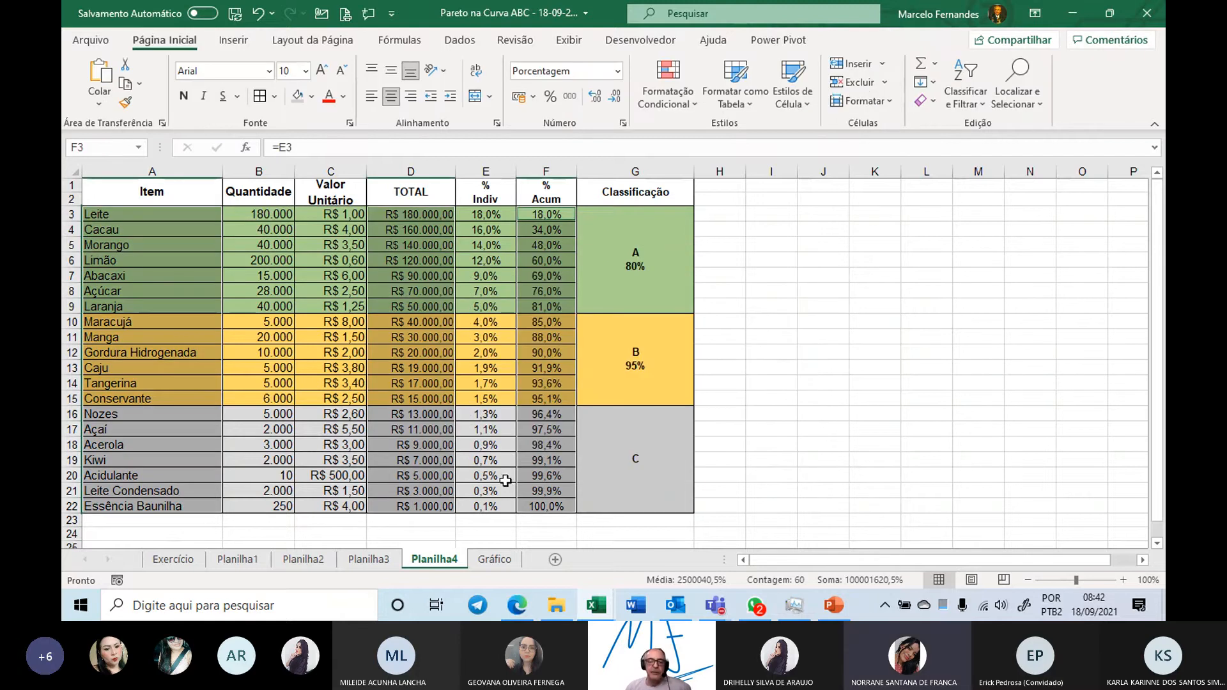
- Display the finished CURVA ABC chart on the Gráfico sheet and save the workbook
{"action": "left_click", "coordinate": [496, 560]}
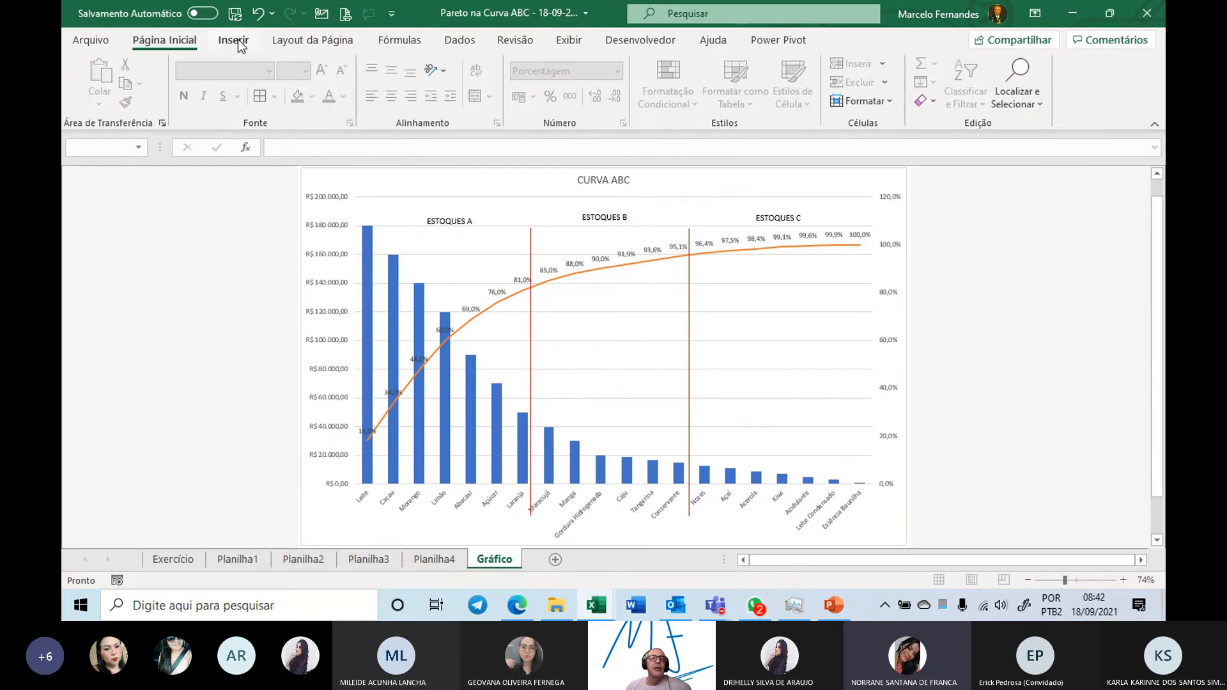
{"action": "left_click", "coordinate": [236, 13]}
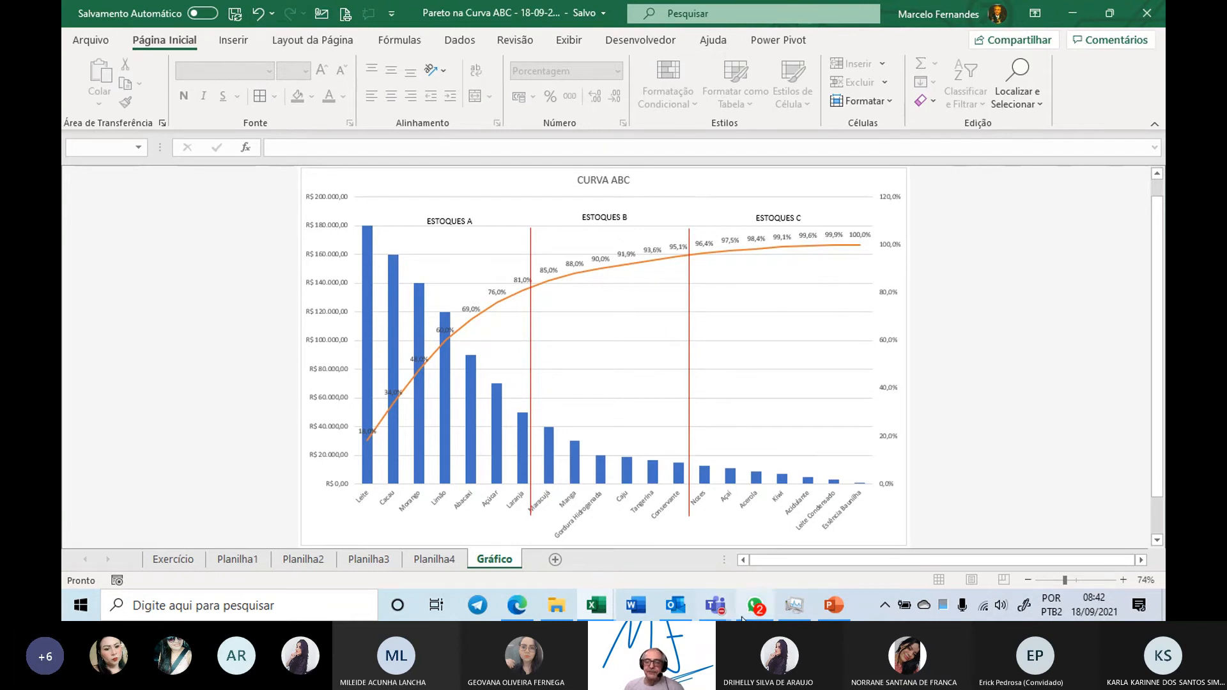
{"action": "mouse_move", "coordinate": [716, 610]}
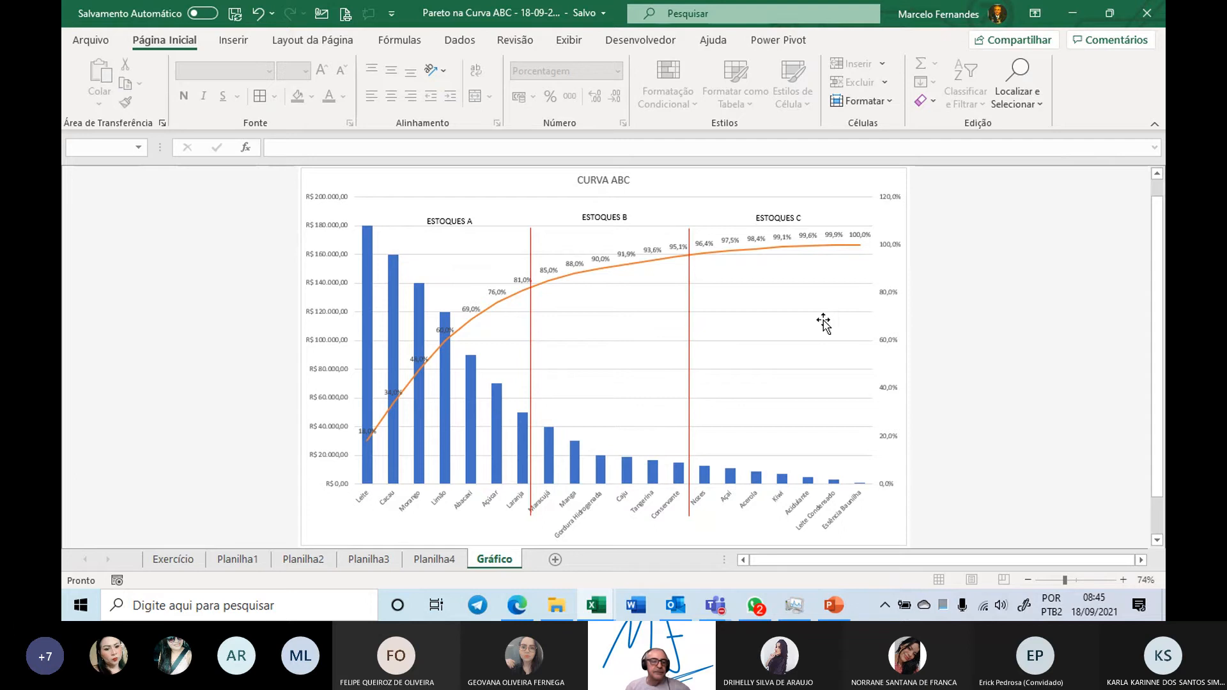
- Review the original item data on the Exercício sheet and the TOTAL column on Planilha1
{"action": "left_click", "coordinate": [189, 558]}
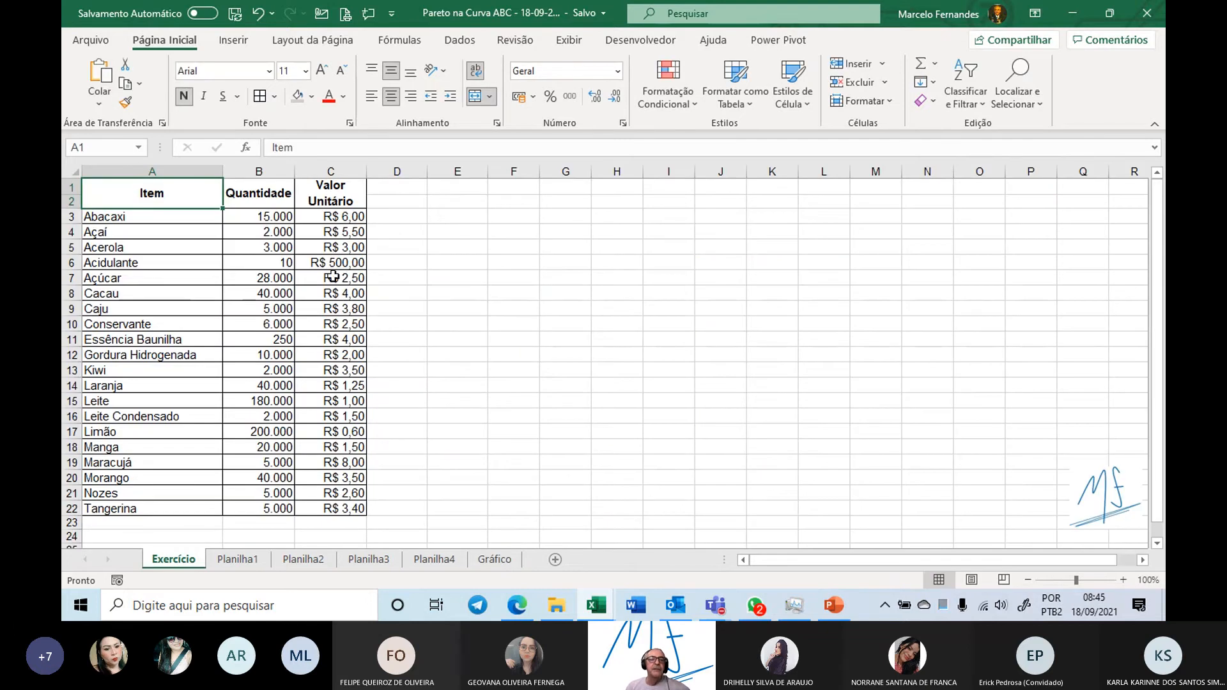
{"action": "left_click", "coordinate": [238, 559]}
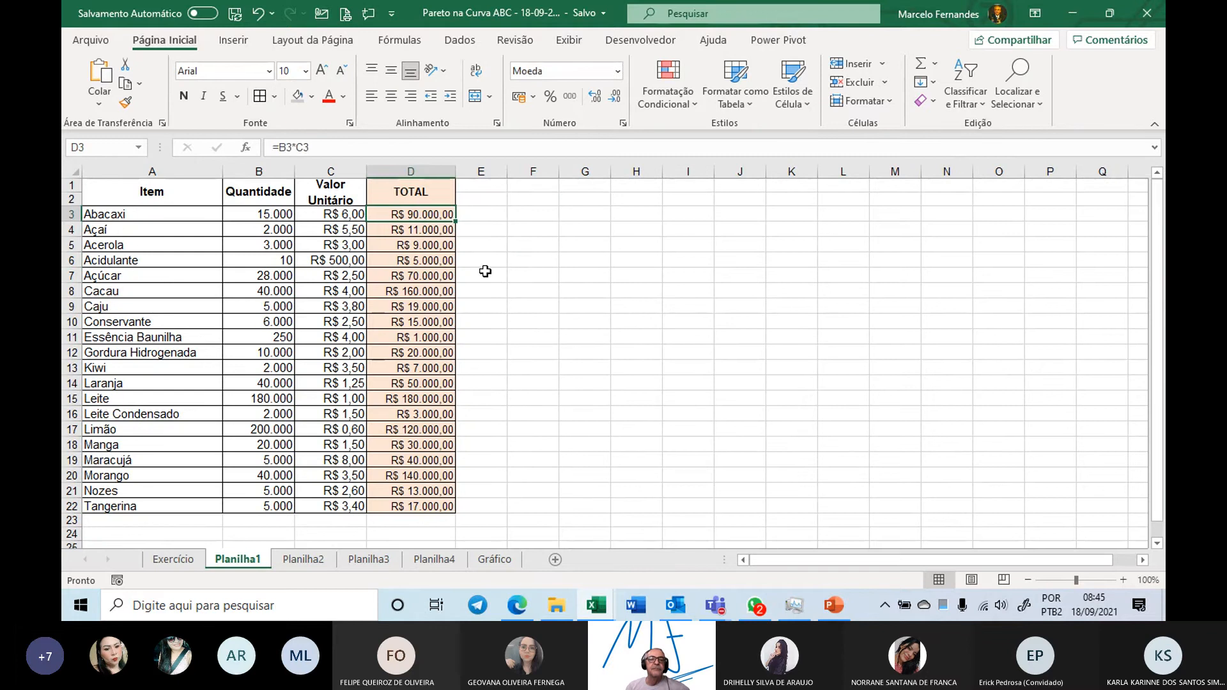
{"action": "left_click", "coordinate": [520, 257]}
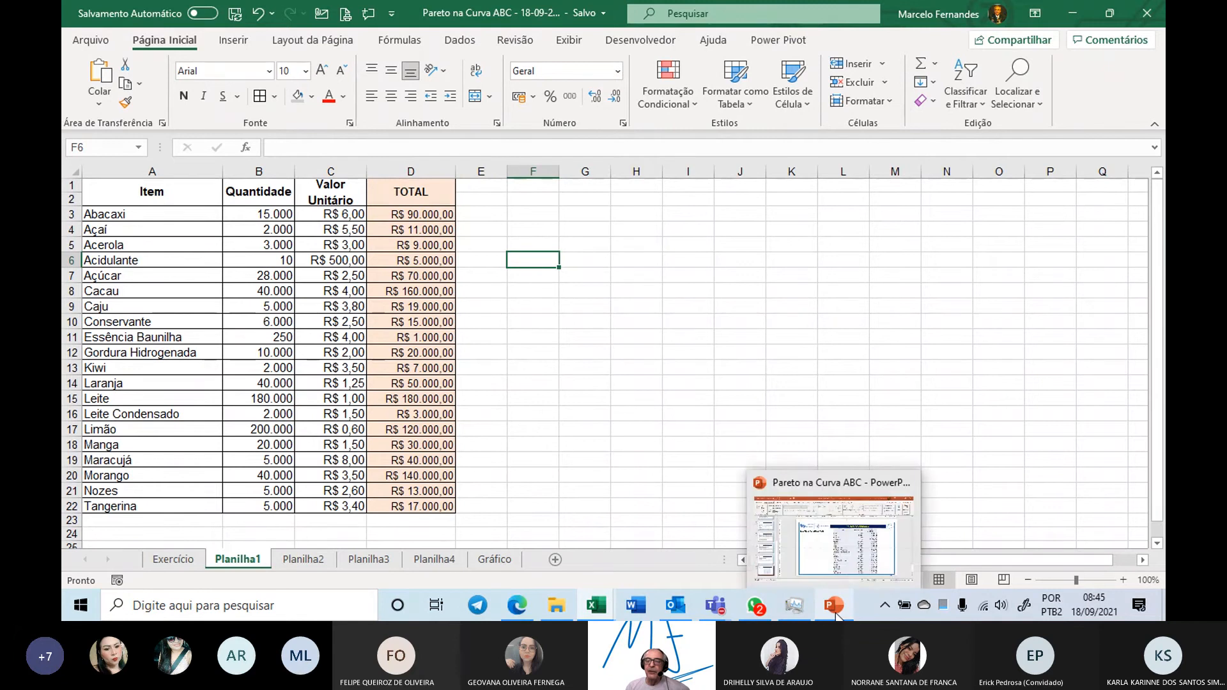
- Switch to the Pareto na Curva ABC presentation in PowerPoint and review the exercise statement on slide 8 and the data table on slide 9
{"action": "left_click", "coordinate": [895, 483]}
{"action": "key", "text": "Page_Up"}
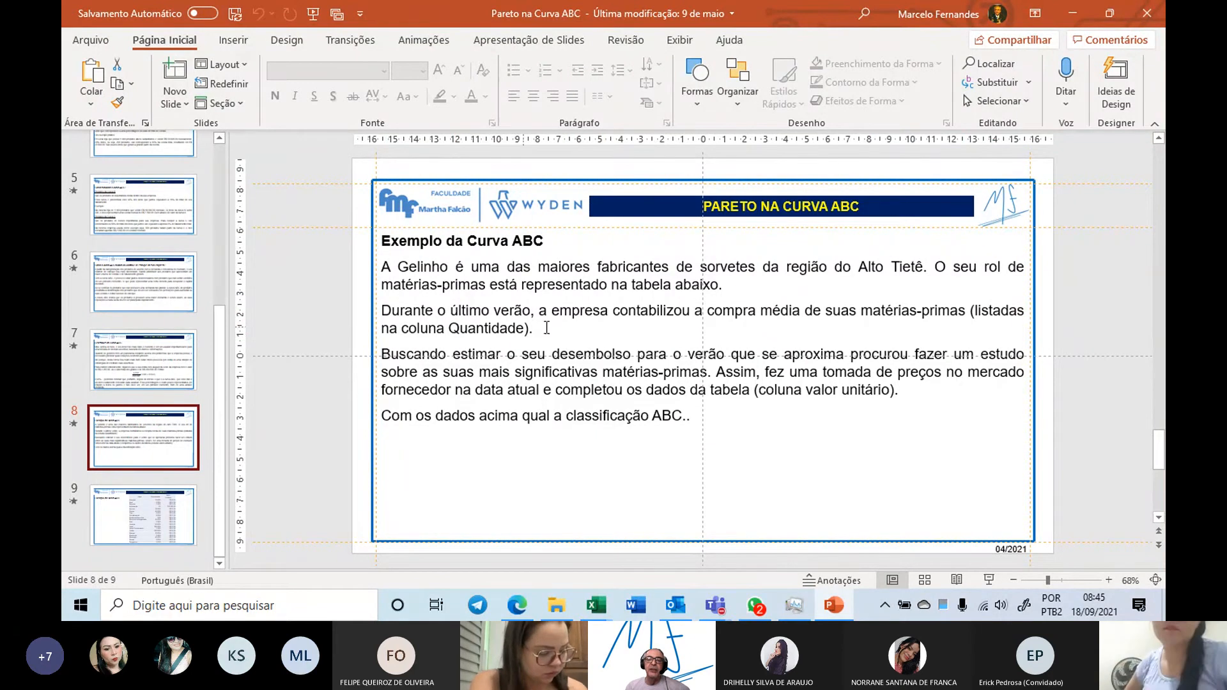
{"action": "left_click", "coordinate": [145, 504]}
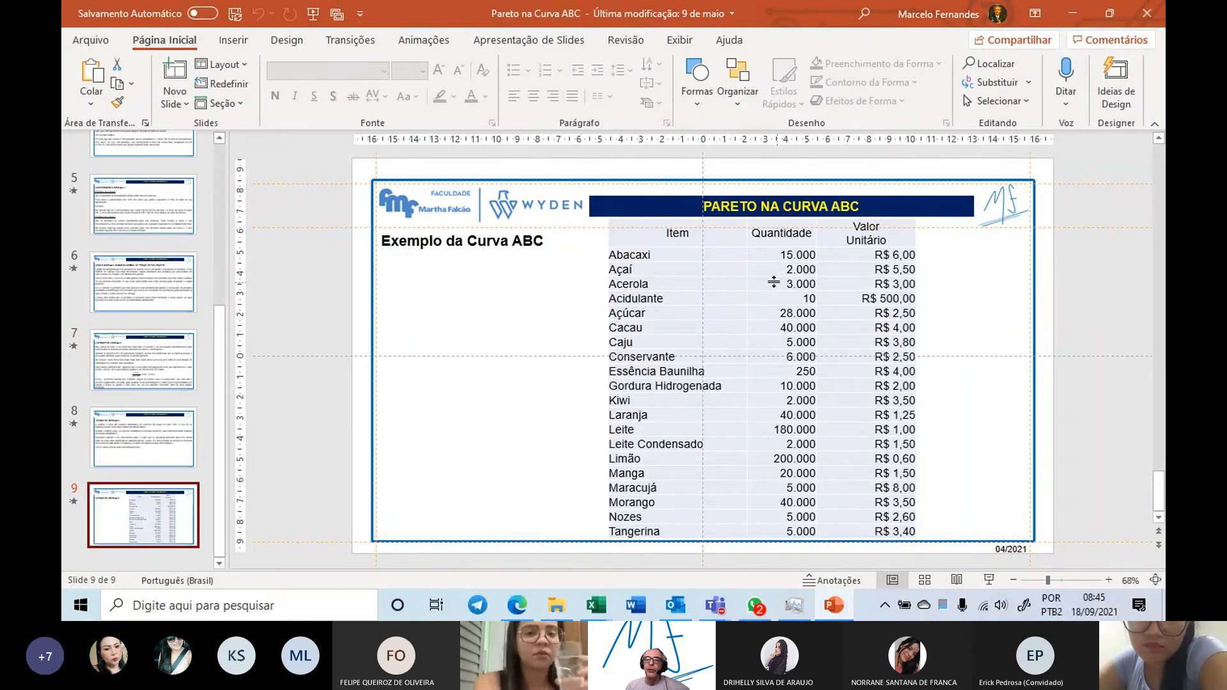
{"action": "left_click", "coordinate": [127, 436]}
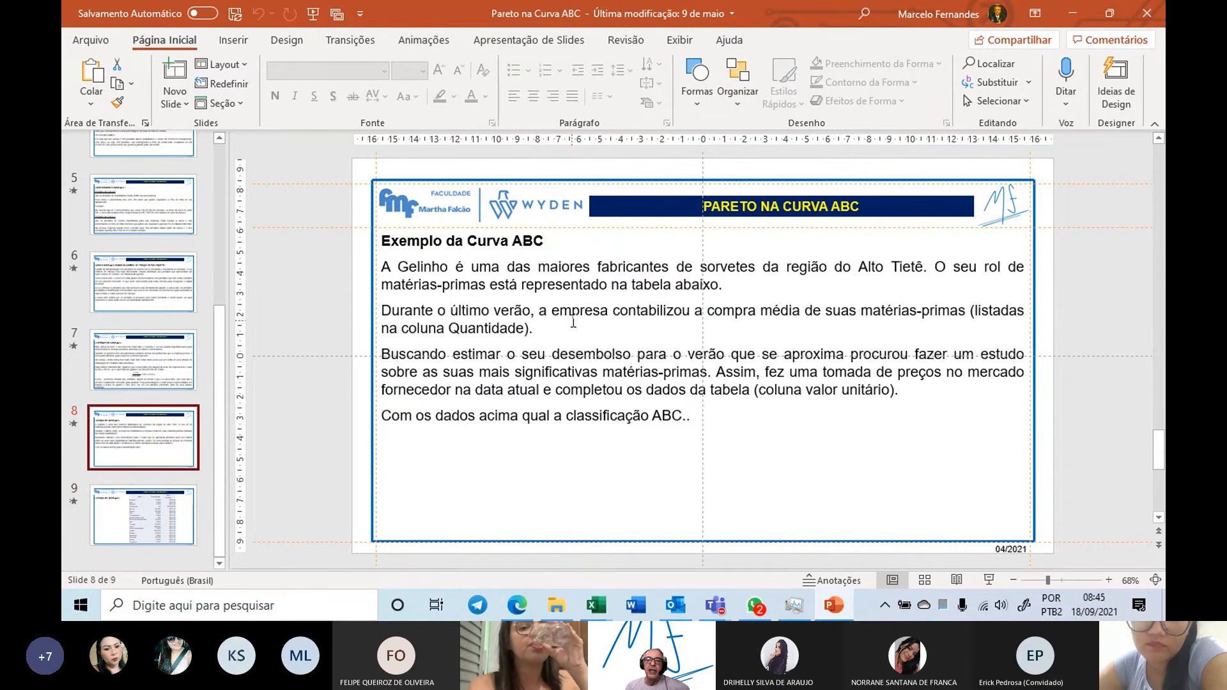
{"action": "left_click", "coordinate": [133, 499]}
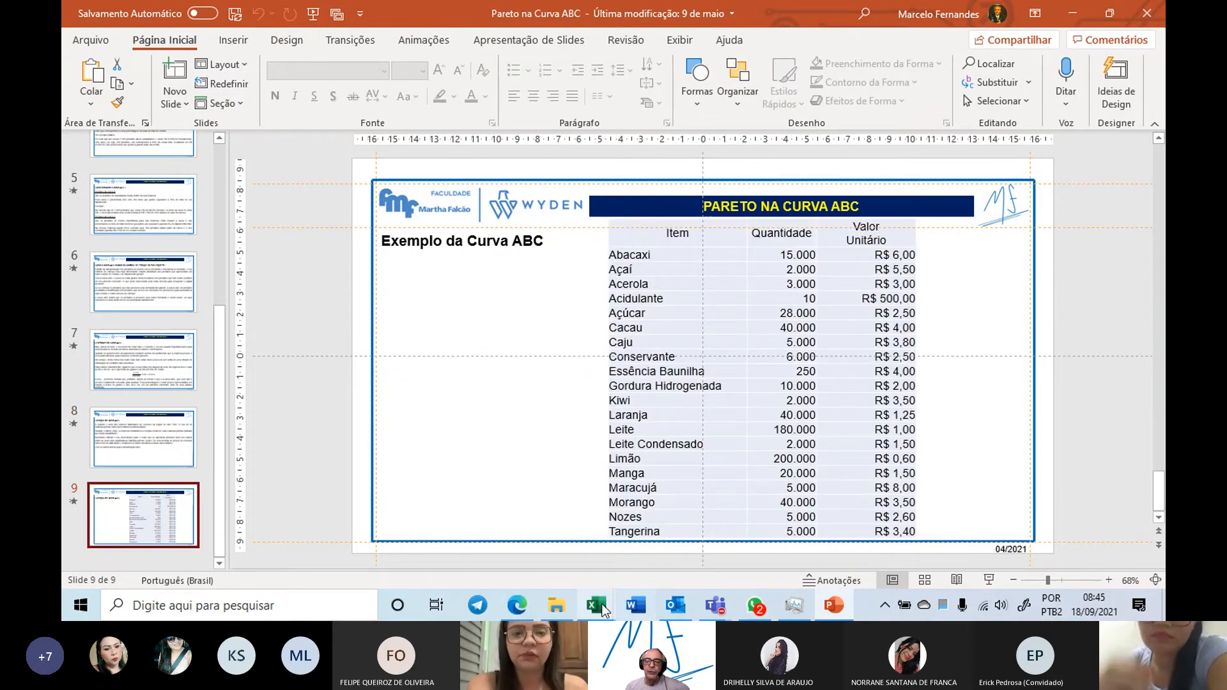
- Return to the Pareto workbook in Excel and examine Planilha1's first TOTAL formula with the Quantidade and Valor Unitário columns behind it
{"action": "mouse_move", "coordinate": [596, 605]}
{"action": "left_click", "coordinate": [655, 535]}
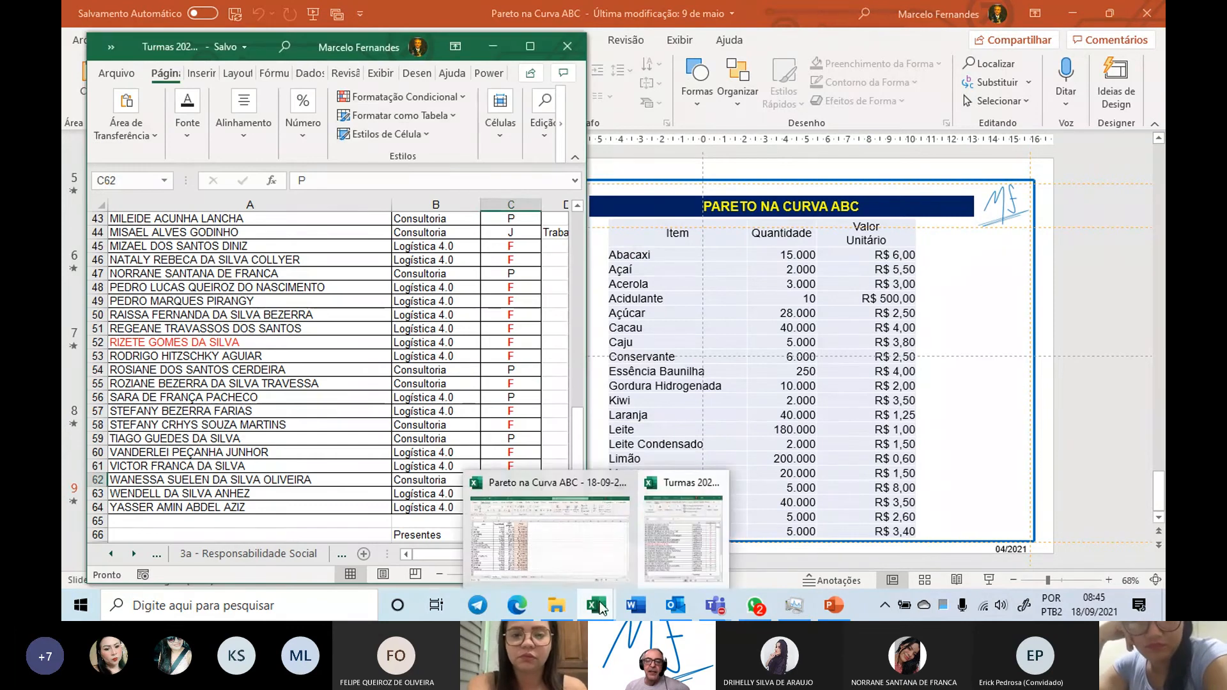
{"action": "left_click", "coordinate": [551, 544]}
{"action": "left_click", "coordinate": [382, 214]}
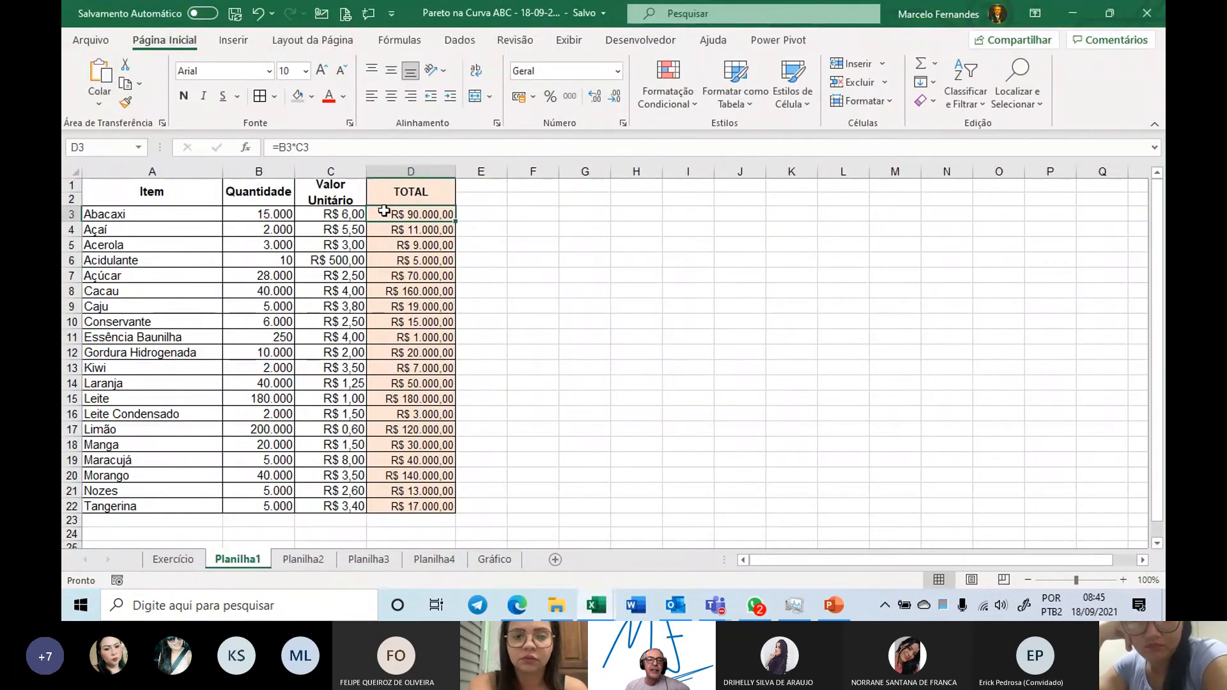
{"action": "left_click", "coordinate": [273, 194]}
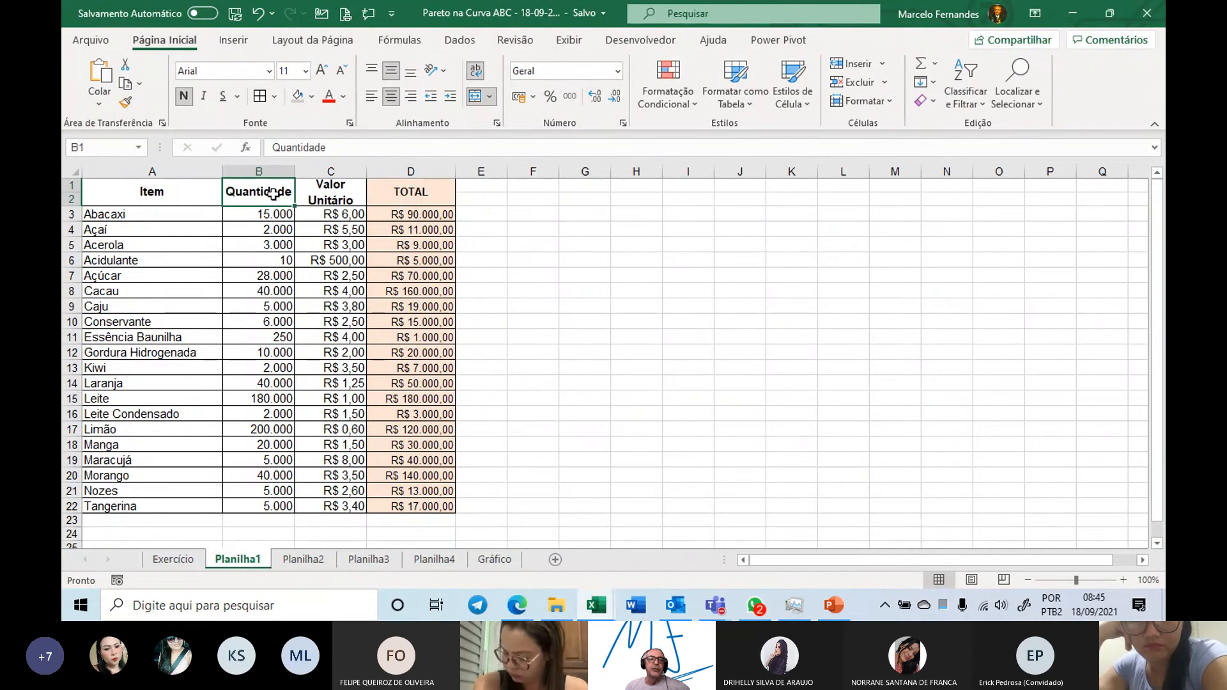
{"action": "left_click", "coordinate": [270, 212]}
{"action": "left_click", "coordinate": [322, 192]}
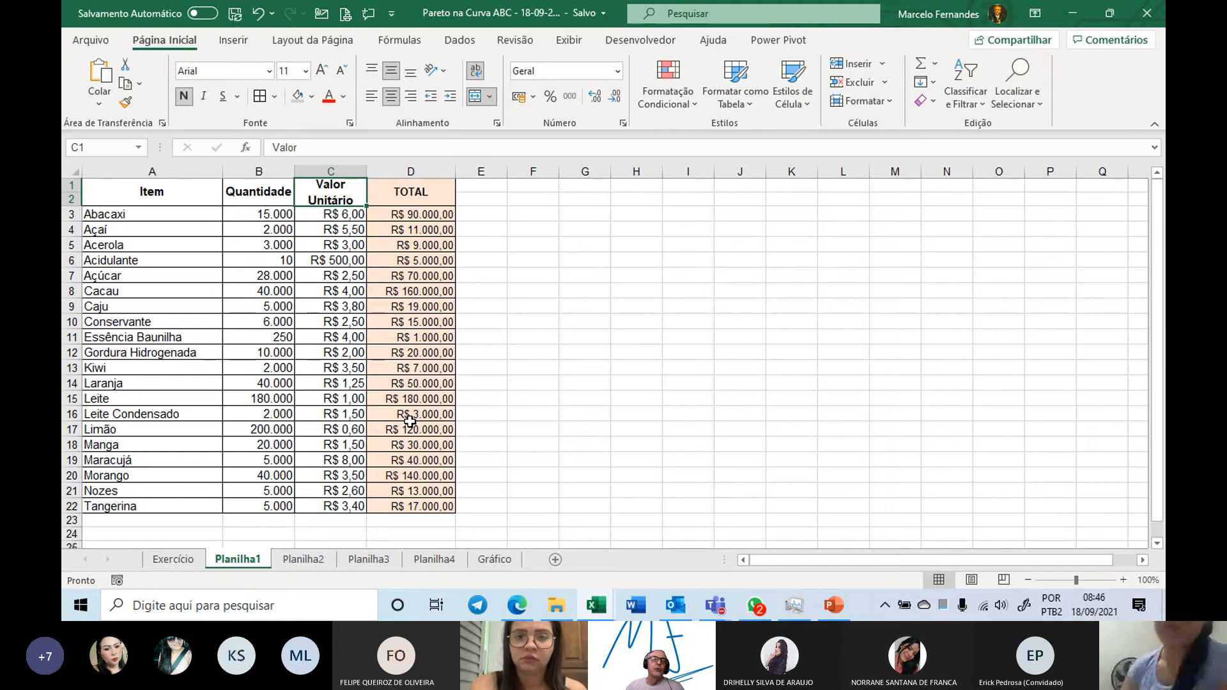
{"action": "left_click", "coordinate": [340, 168]}
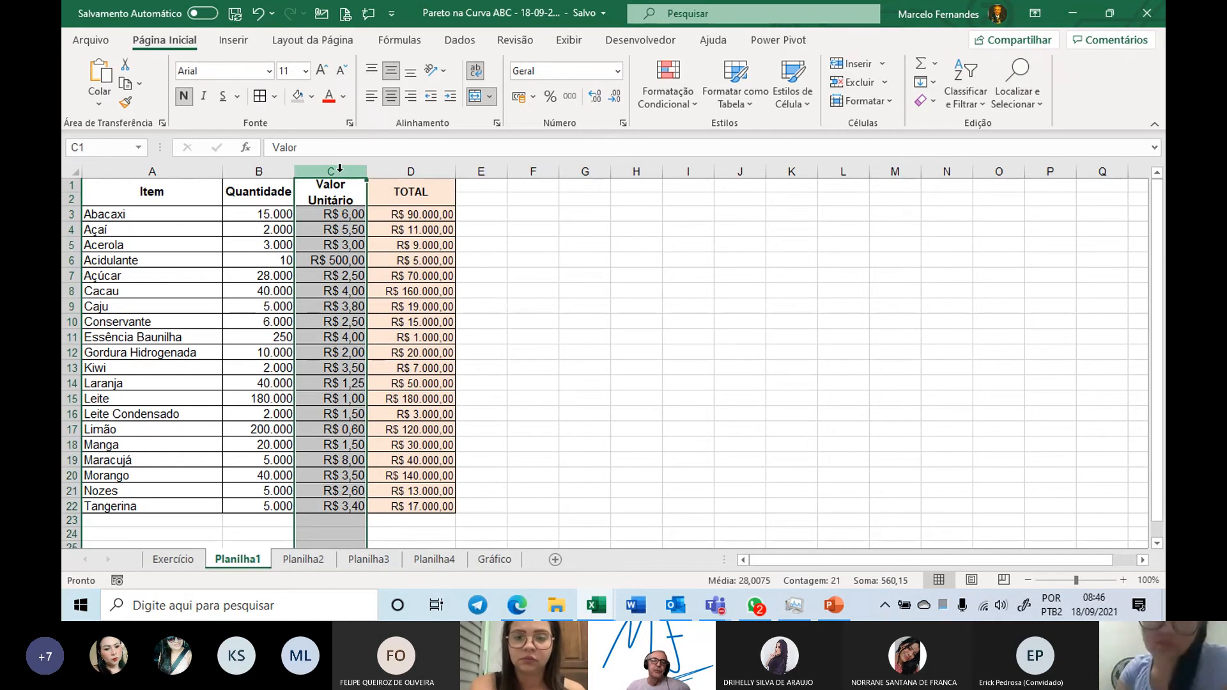
{"action": "left_click", "coordinate": [265, 212]}
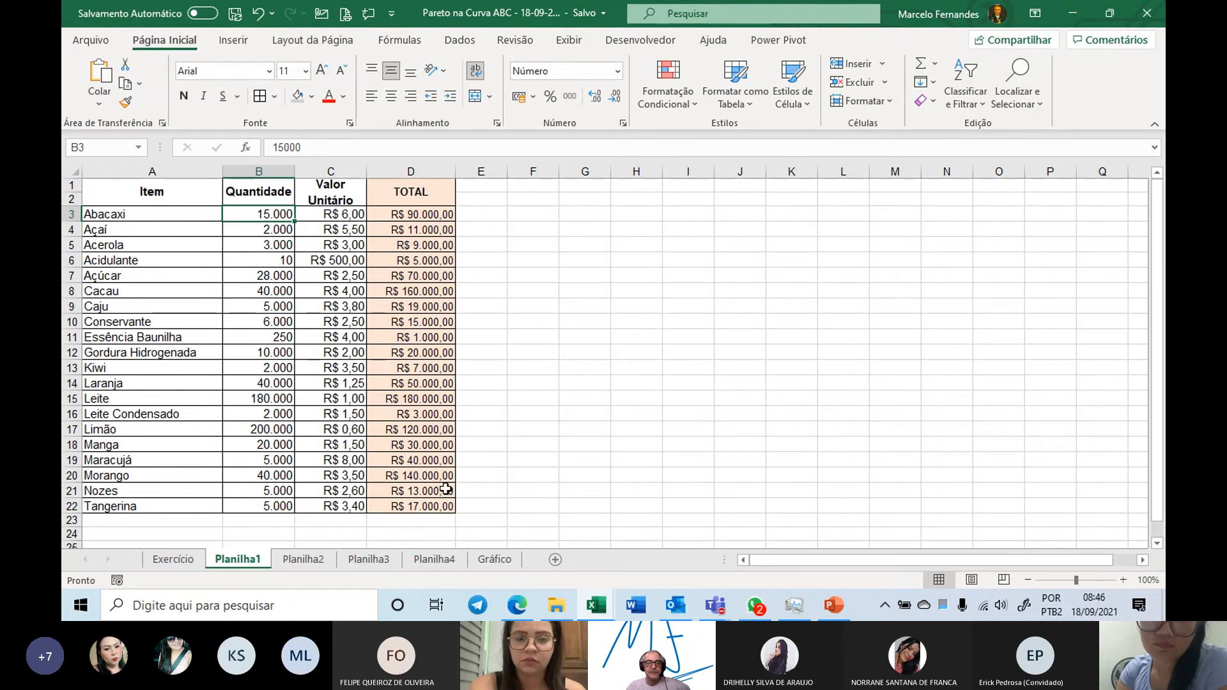
- Show the Exercício sheet again and switch to the Microsoft Teams meeting window
{"action": "left_click", "coordinate": [175, 562]}
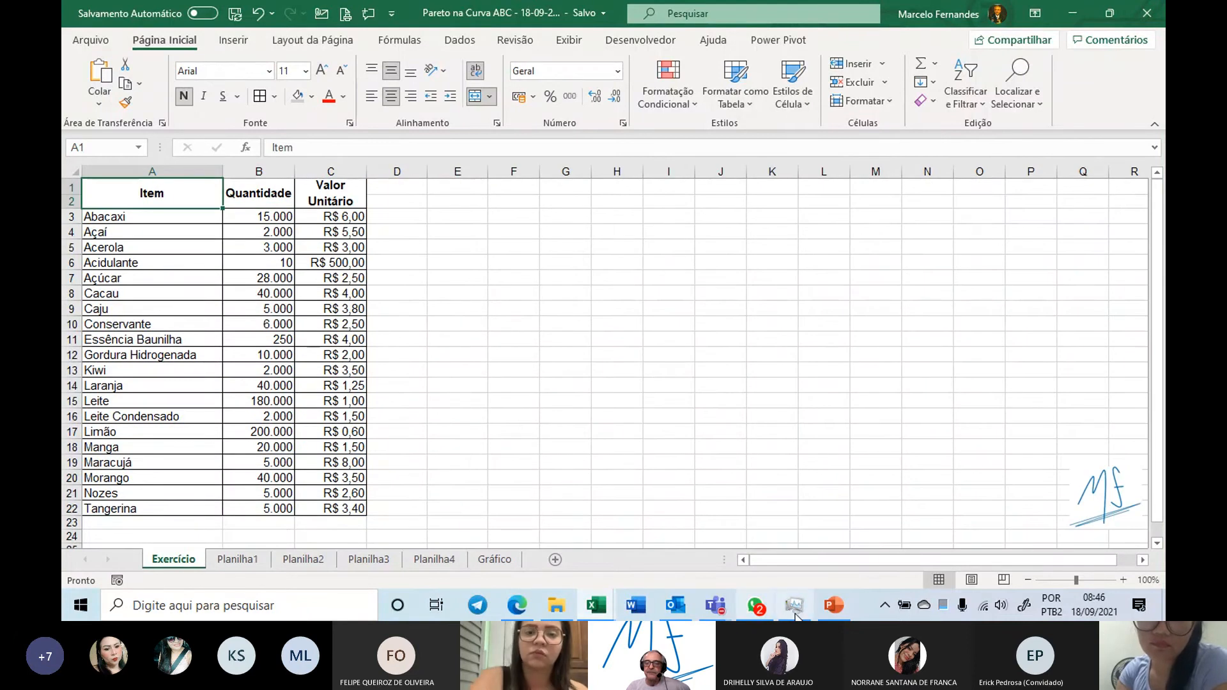
{"action": "mouse_move", "coordinate": [757, 613]}
{"action": "mouse_move", "coordinate": [715, 607]}
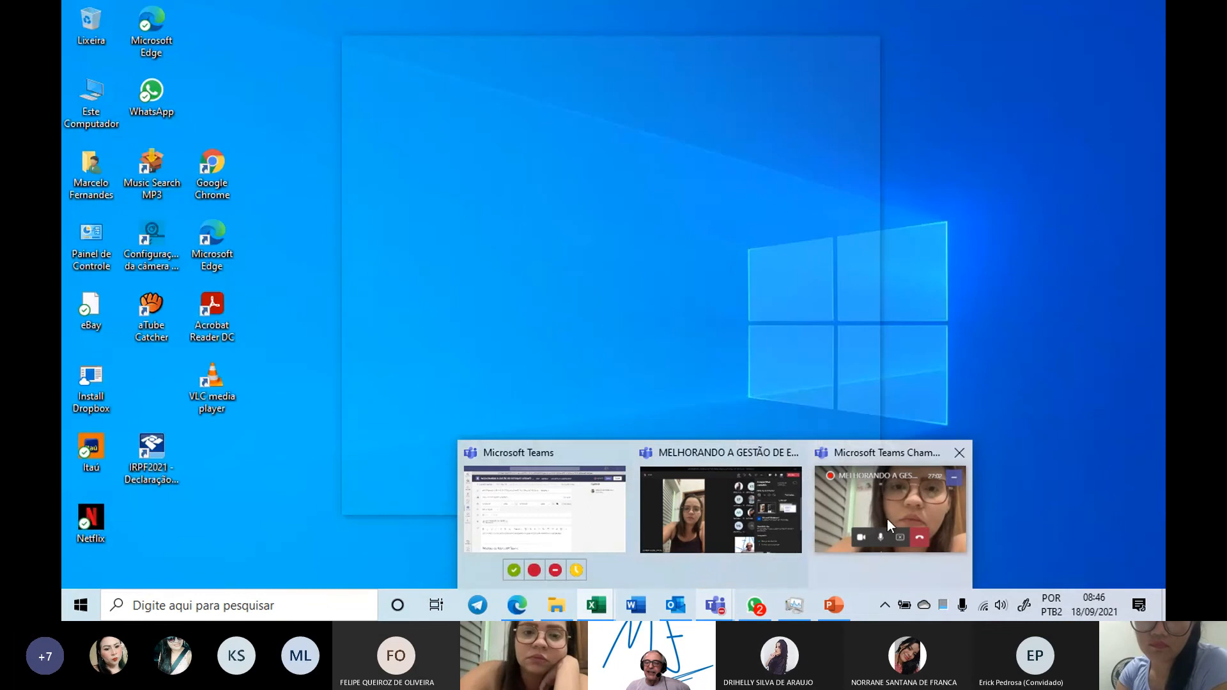
{"action": "left_click", "coordinate": [887, 519]}
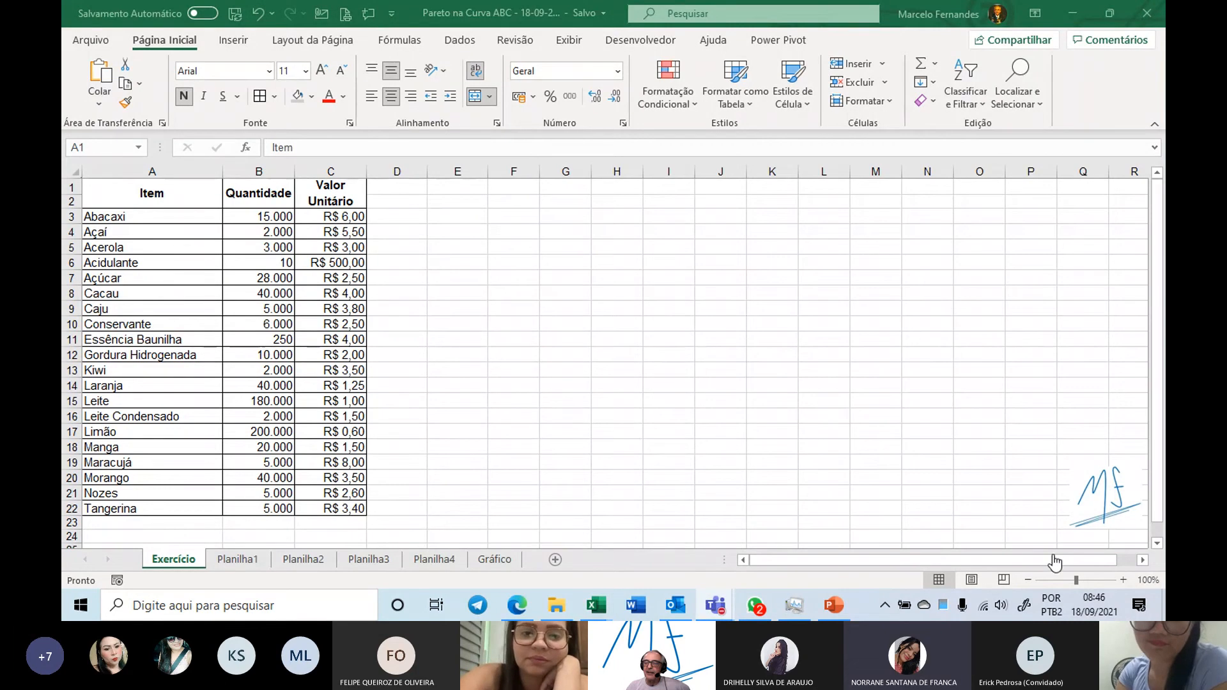